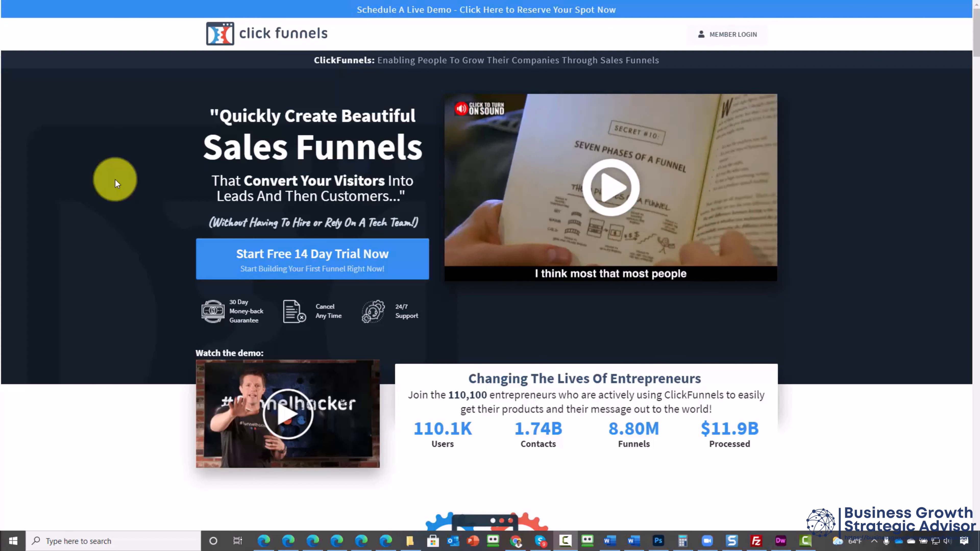
Step: Review the ClickFunnels home and pricing pages, then start the free 14-day trial and decline the One Funnel Away Challenge offer
{"action": "scroll", "coordinate": [115, 179], "scroll_direction": "down", "scroll_amount": 10}
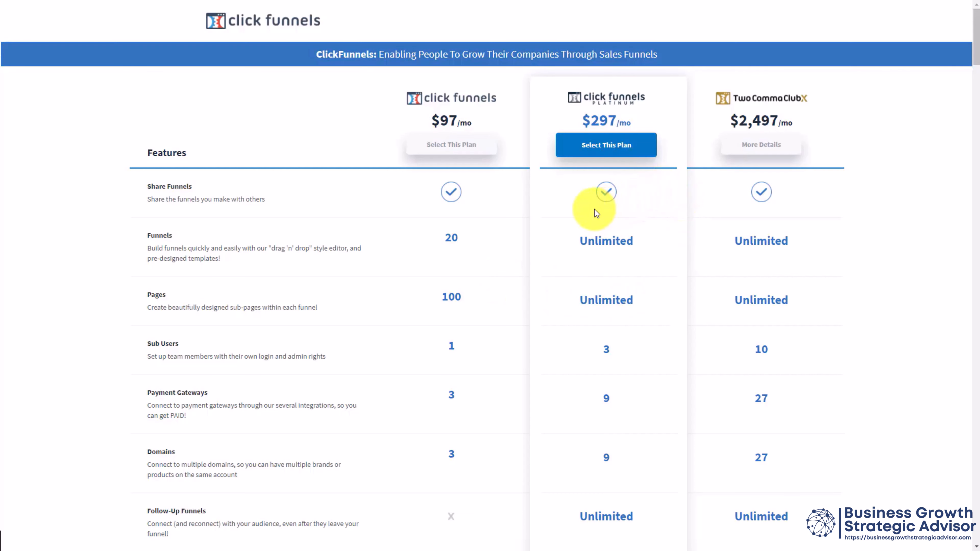
{"action": "scroll", "coordinate": [594, 209], "scroll_direction": "down", "scroll_amount": 20}
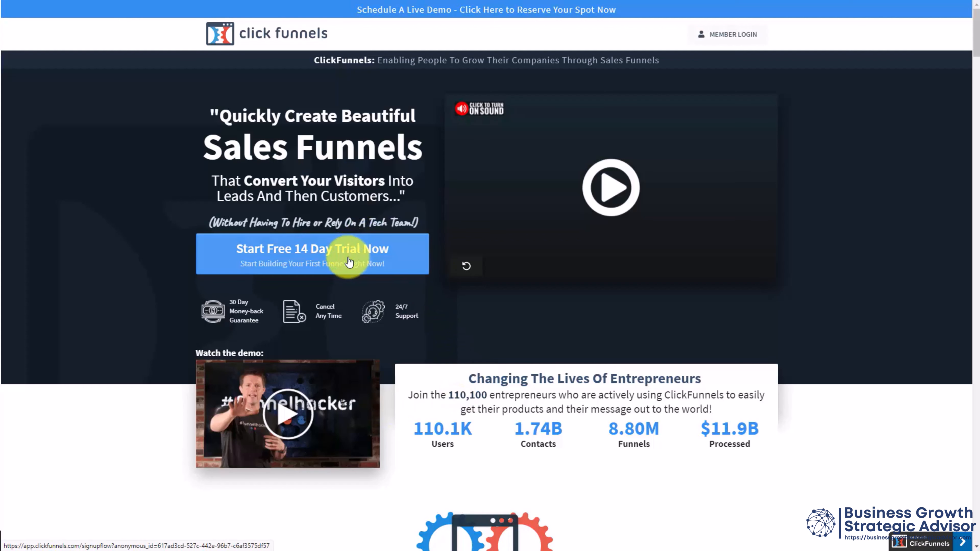
{"action": "left_click", "coordinate": [303, 254]}
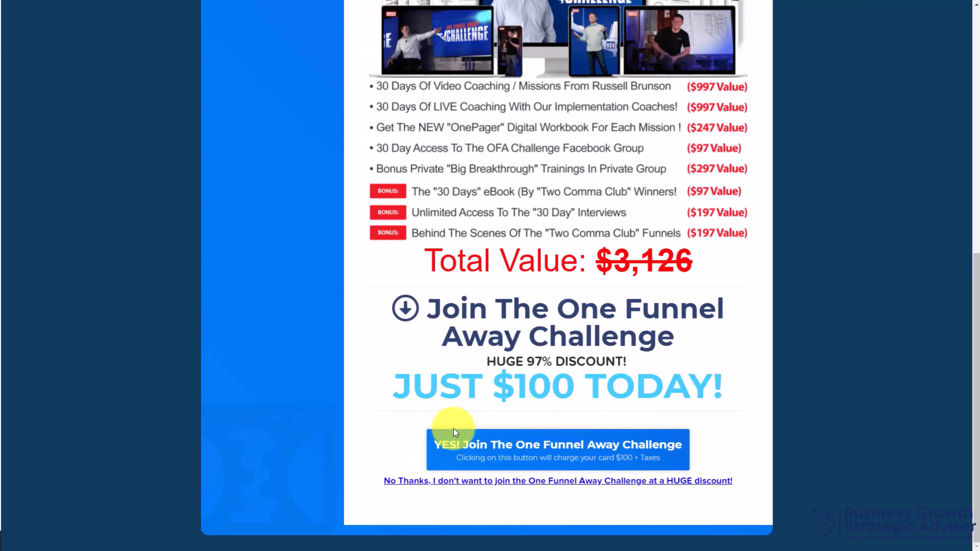
{"action": "left_click", "coordinate": [517, 482]}
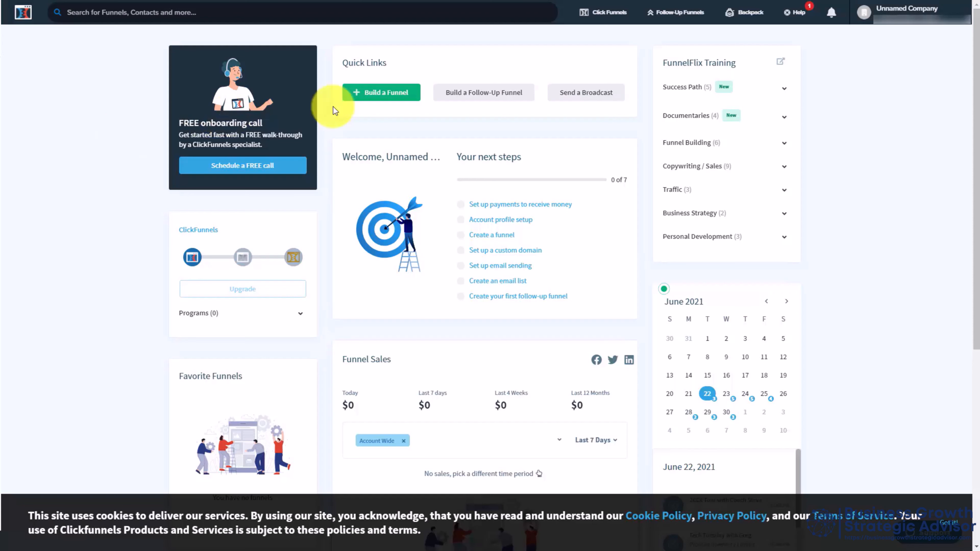
Step: In the account settings, fill in the company name, upload a company image and save the company profile
{"action": "left_click", "coordinate": [889, 14]}
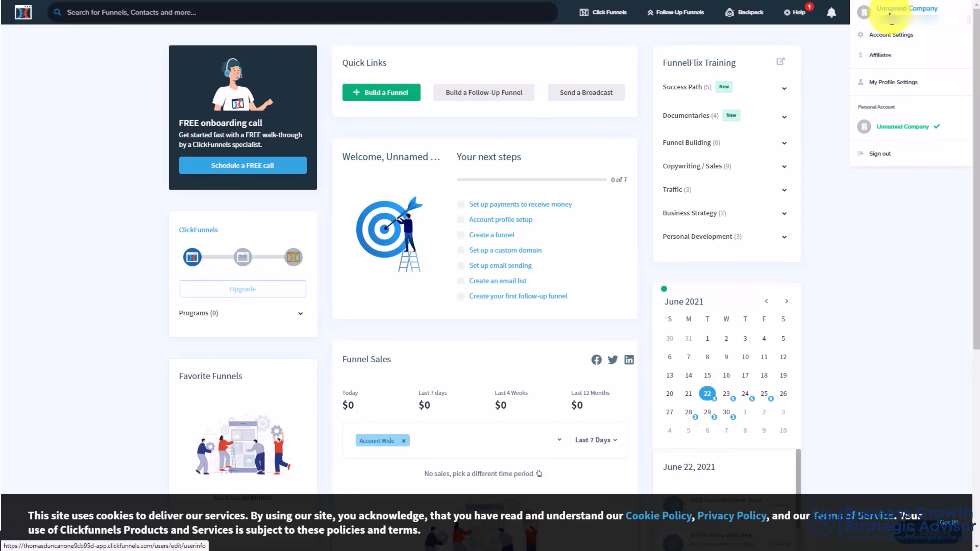
{"action": "left_click", "coordinate": [890, 36]}
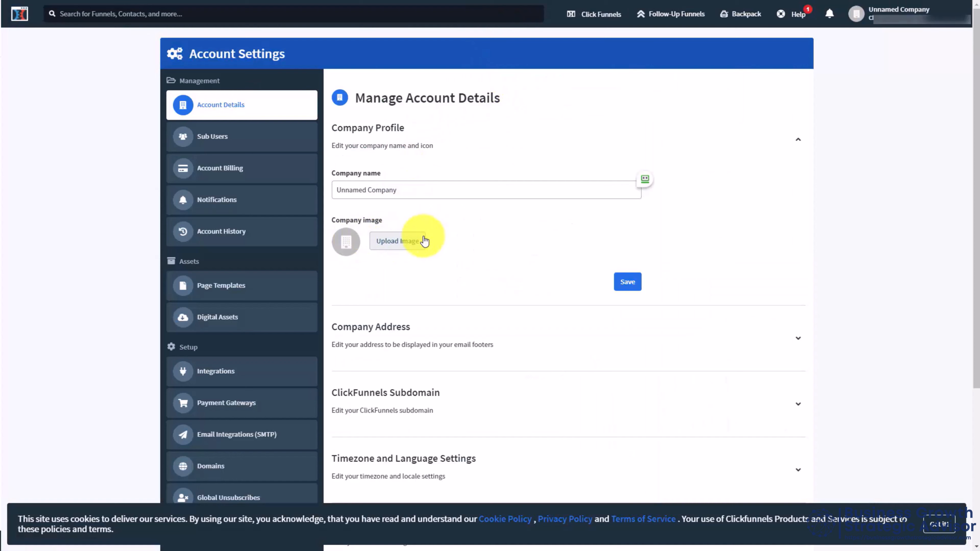
{"action": "left_click", "coordinate": [393, 243]}
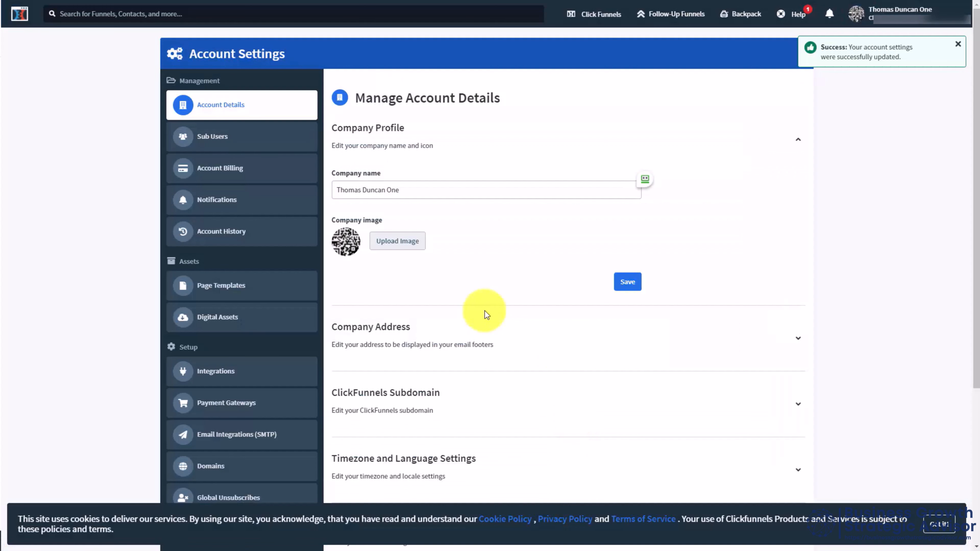
{"action": "left_click", "coordinate": [634, 285]}
Step: Set the ClickFunnels subdomain to videotutorials and save it
{"action": "scroll", "coordinate": [635, 285], "scroll_direction": "down", "scroll_amount": 5}
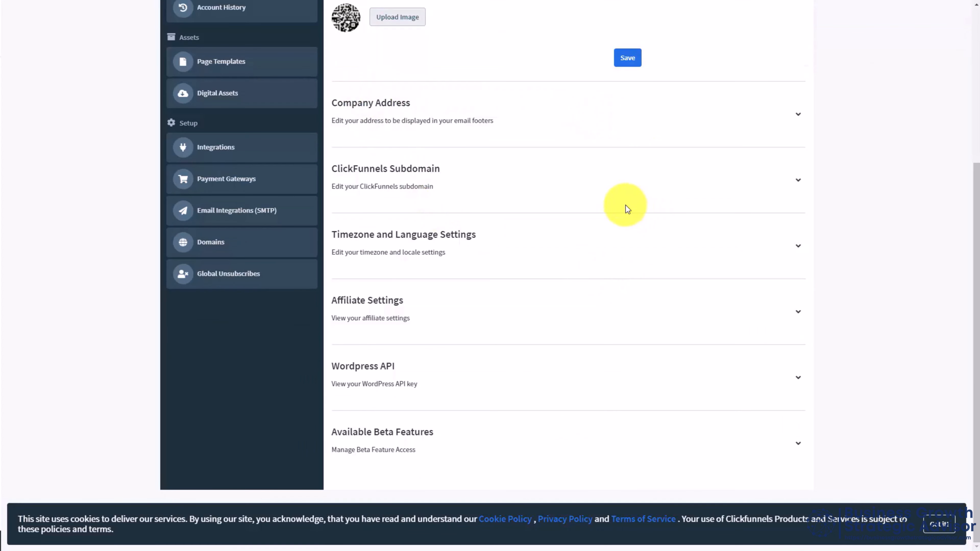
{"action": "left_click", "coordinate": [799, 182]}
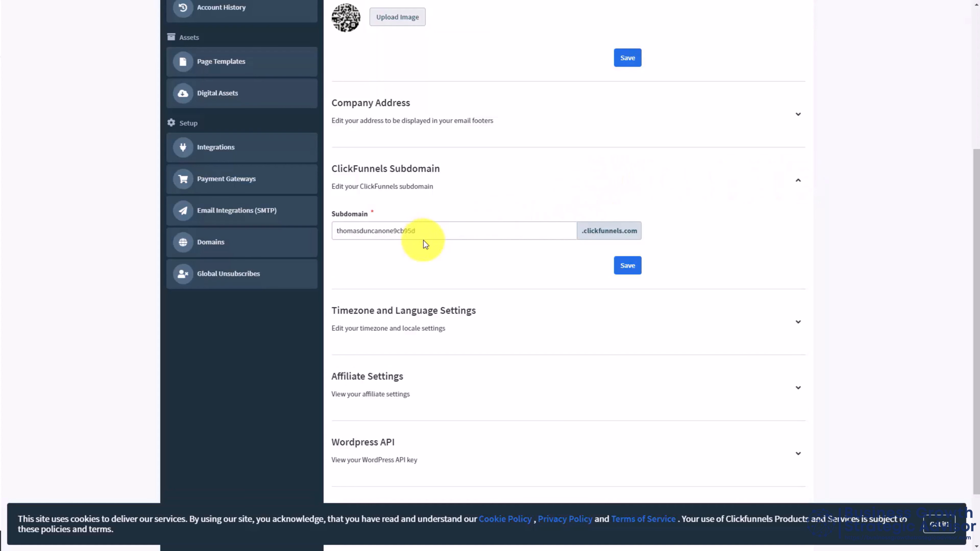
{"action": "left_click", "coordinate": [429, 231]}
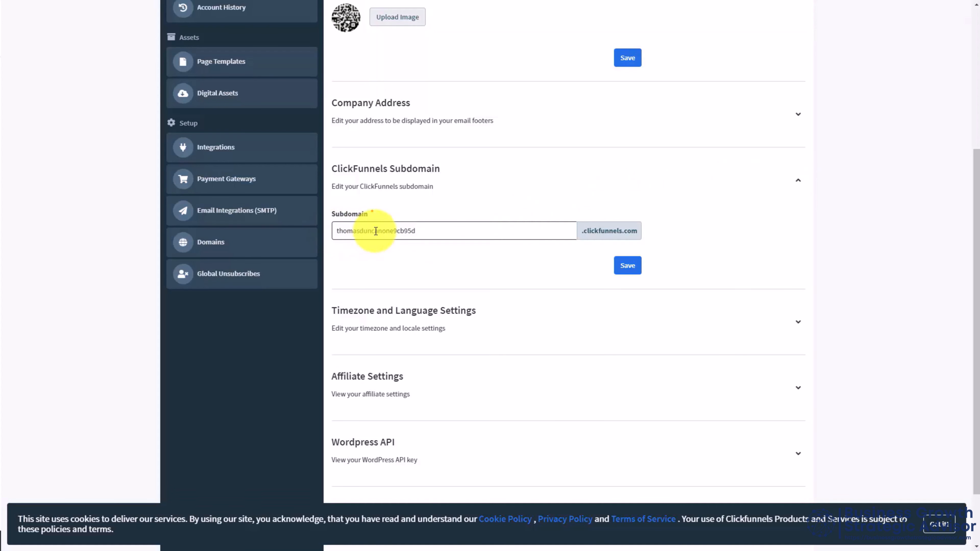
{"action": "left_click", "coordinate": [451, 227]}
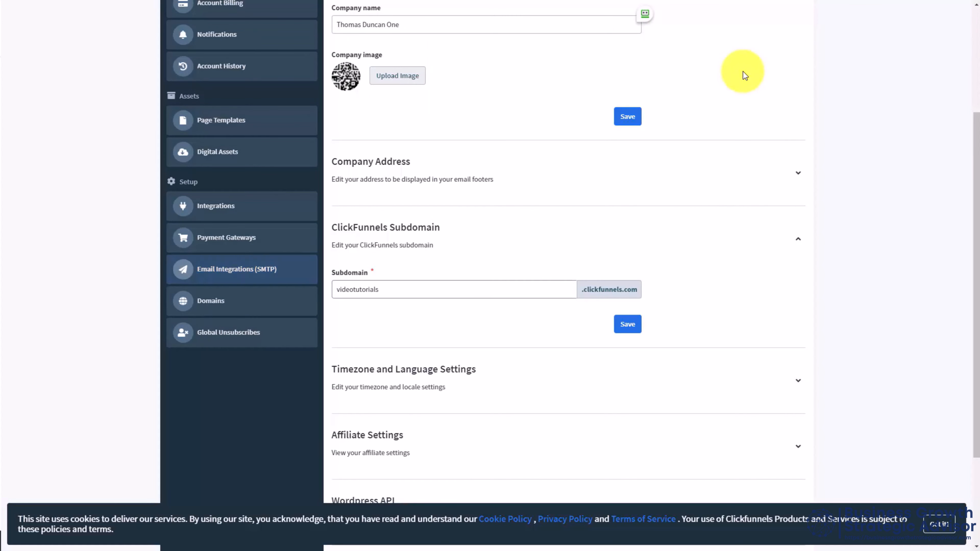
{"action": "scroll", "coordinate": [743, 72], "scroll_direction": "down", "scroll_amount": 3}
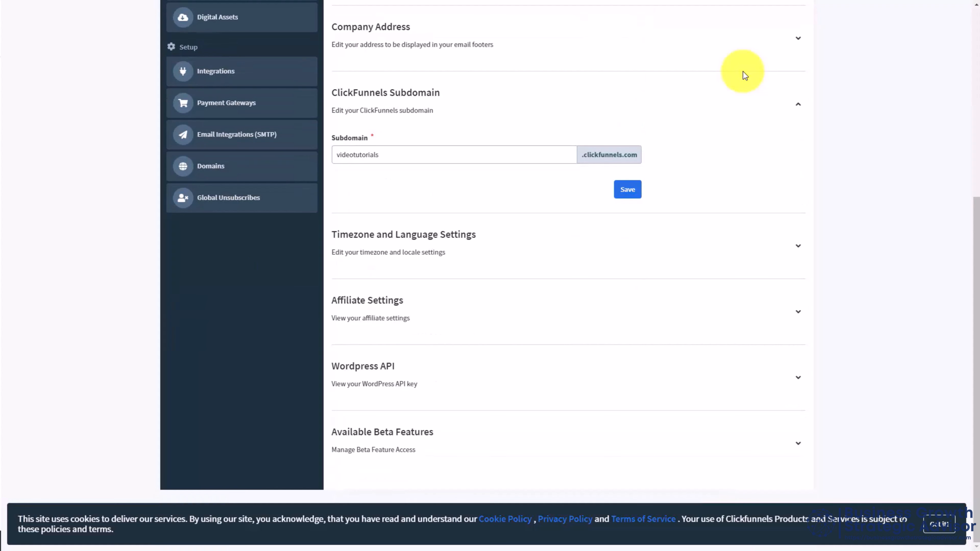
{"action": "left_click", "coordinate": [630, 323]}
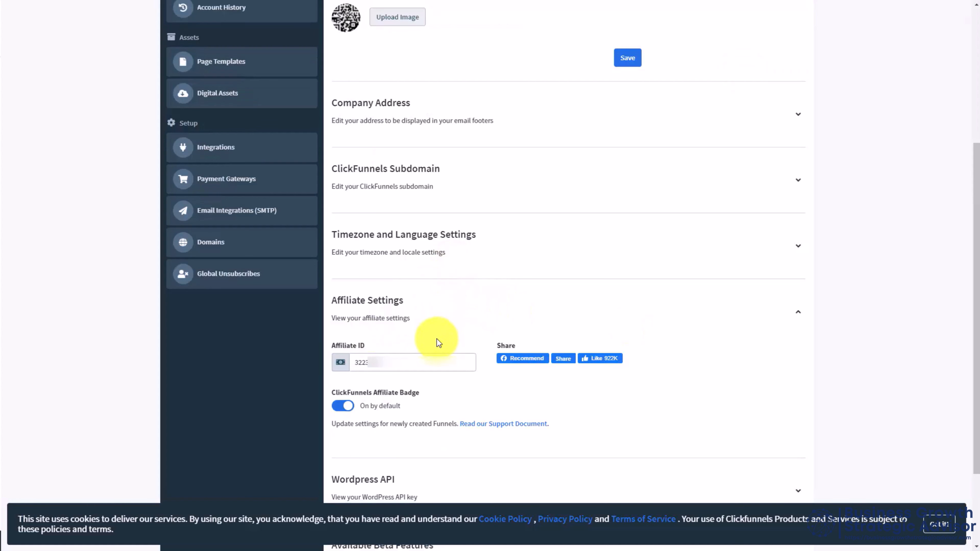
Step: Examine the affiliate ID and affiliate badge setting, and look through the available beta features
{"action": "left_click", "coordinate": [394, 366]}
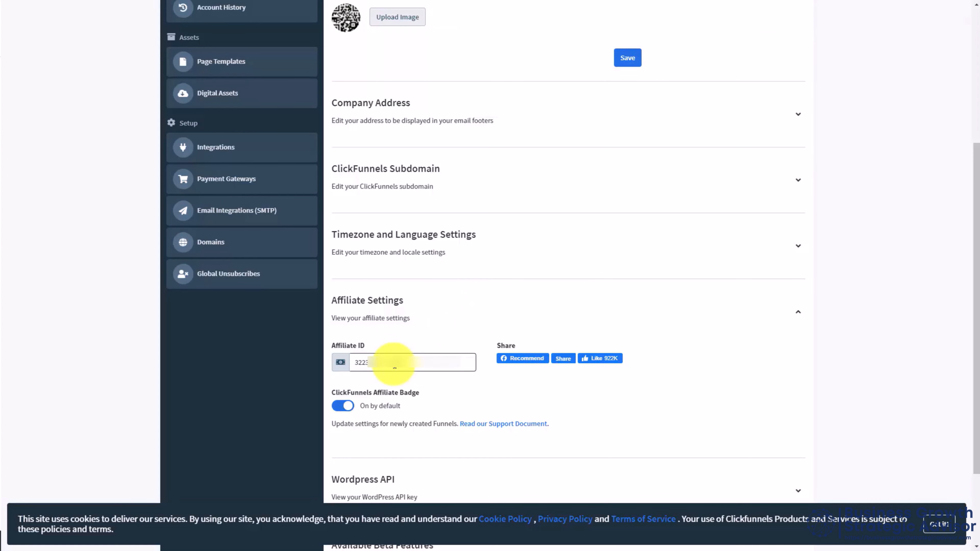
{"action": "left_click", "coordinate": [341, 406]}
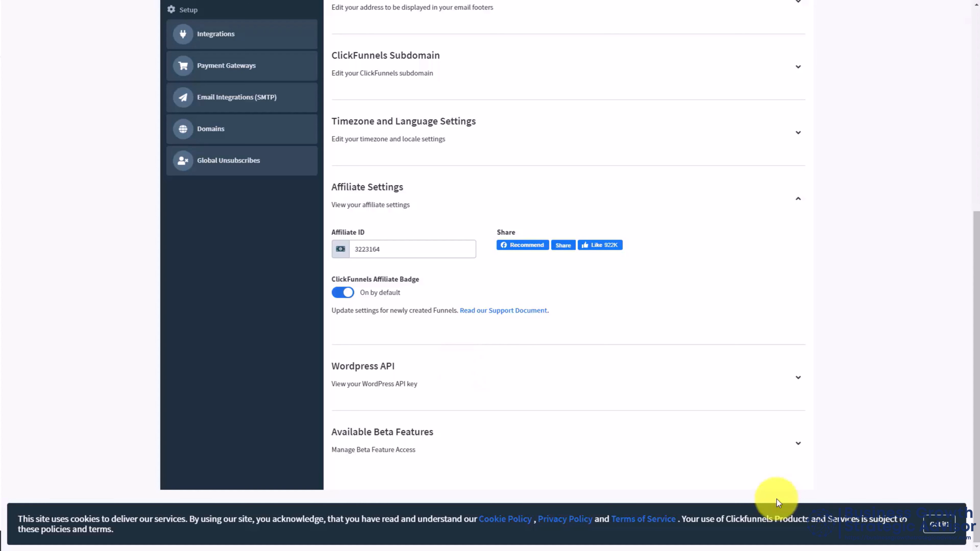
{"action": "left_click", "coordinate": [553, 404]}
{"action": "scroll", "coordinate": [553, 403], "scroll_direction": "down", "scroll_amount": 6}
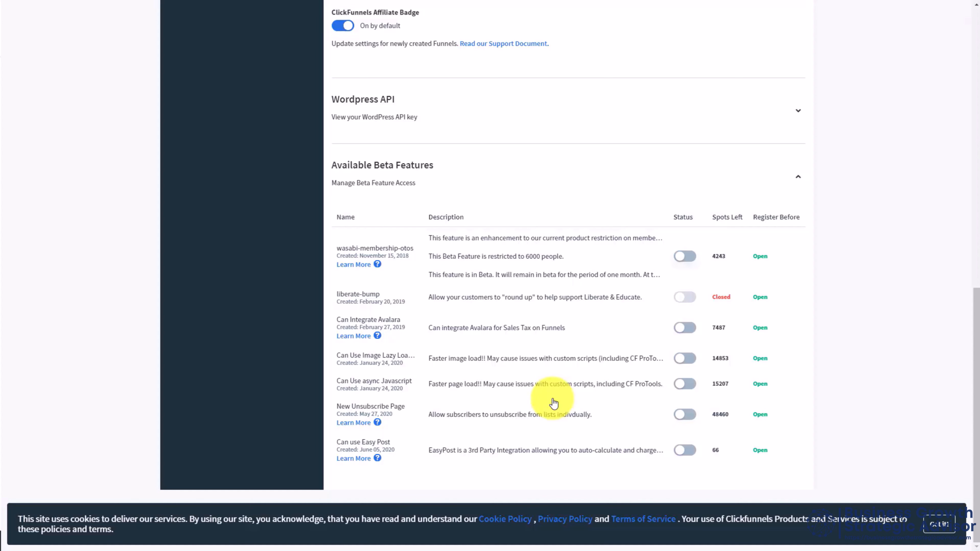
{"action": "scroll", "coordinate": [695, 357], "scroll_direction": "up", "scroll_amount": 2}
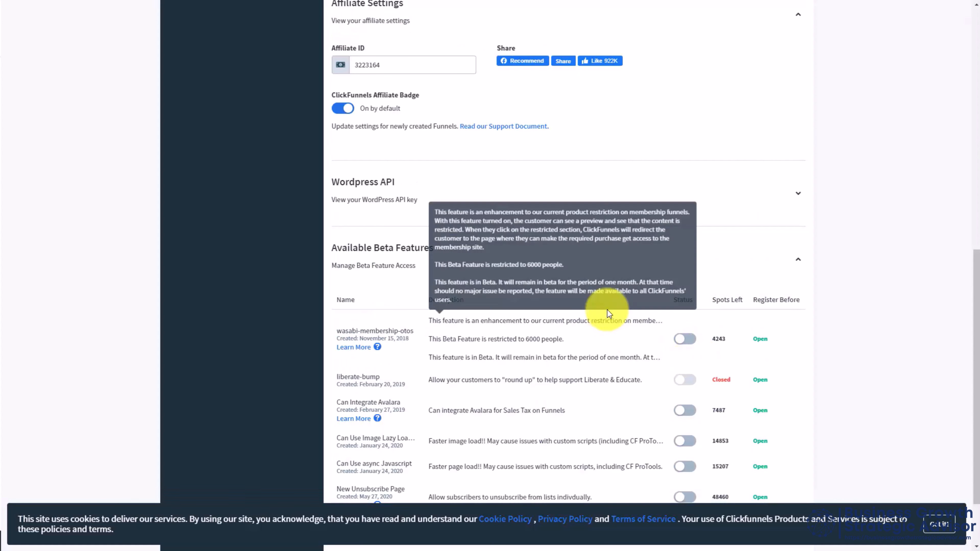
{"action": "left_click", "coordinate": [797, 259]}
Step: Save the company profile on the account details page
{"action": "scroll", "coordinate": [782, 284], "scroll_direction": "up", "scroll_amount": 8}
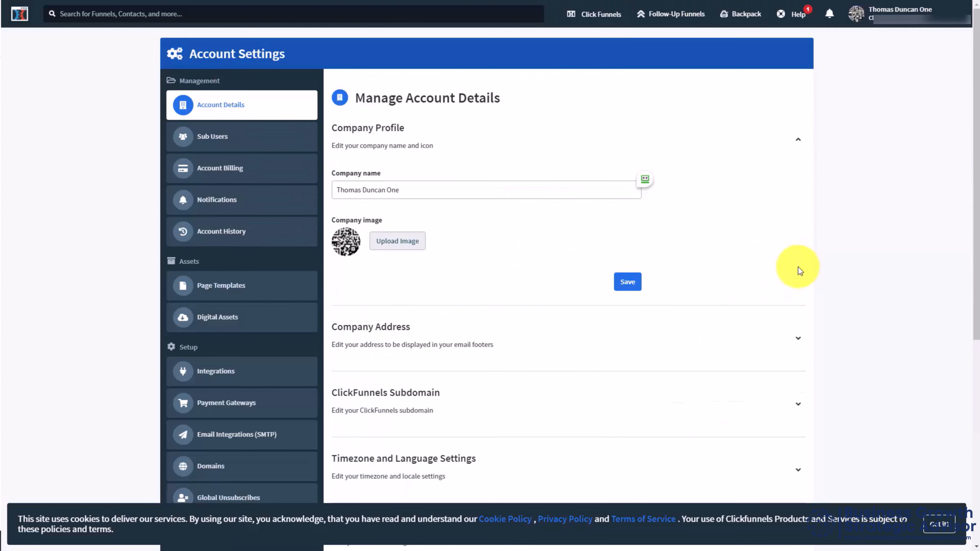
{"action": "left_click", "coordinate": [627, 283]}
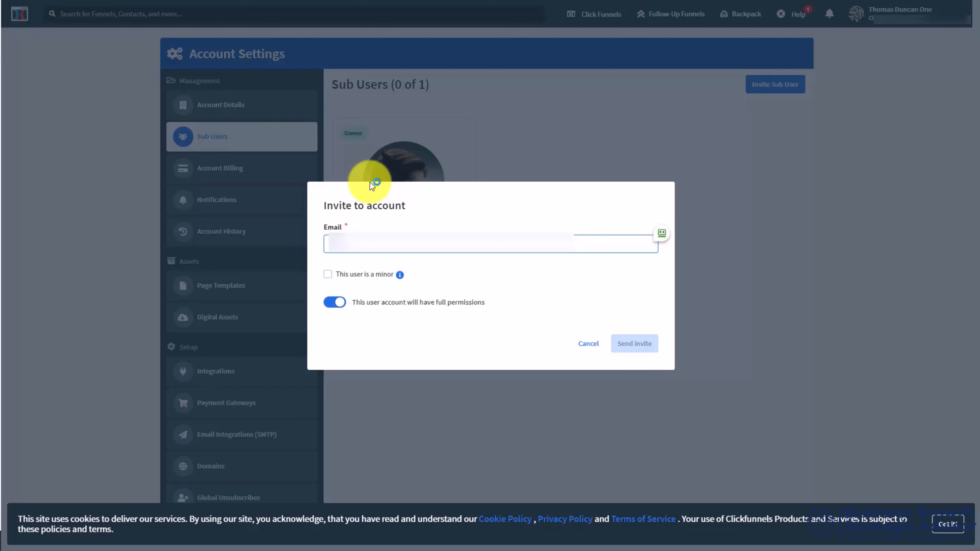
Step: Enter the sub-user's e-mail address, keep full permissions enabled and send the account invitation
{"action": "key", "text": "ctrl+v"}
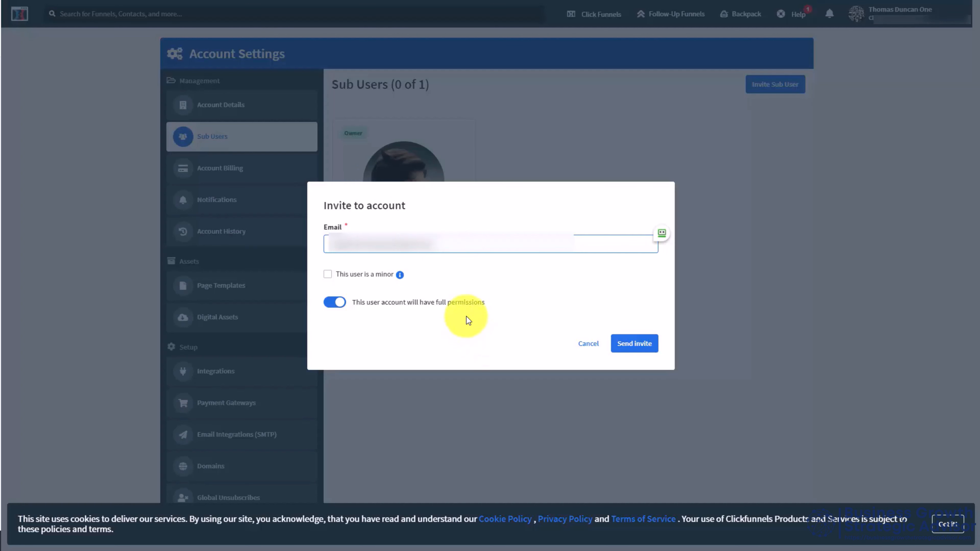
{"action": "left_click", "coordinate": [334, 304]}
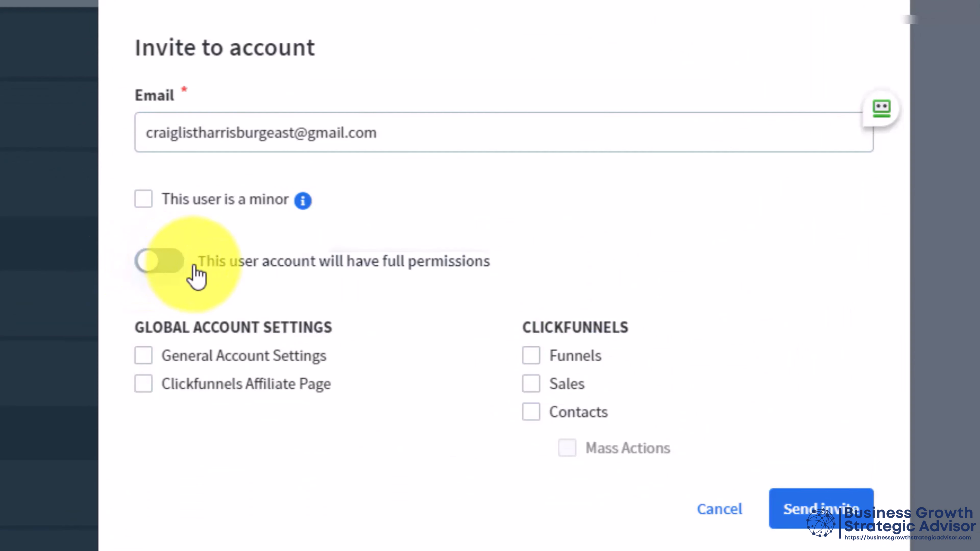
{"action": "left_click", "coordinate": [165, 256]}
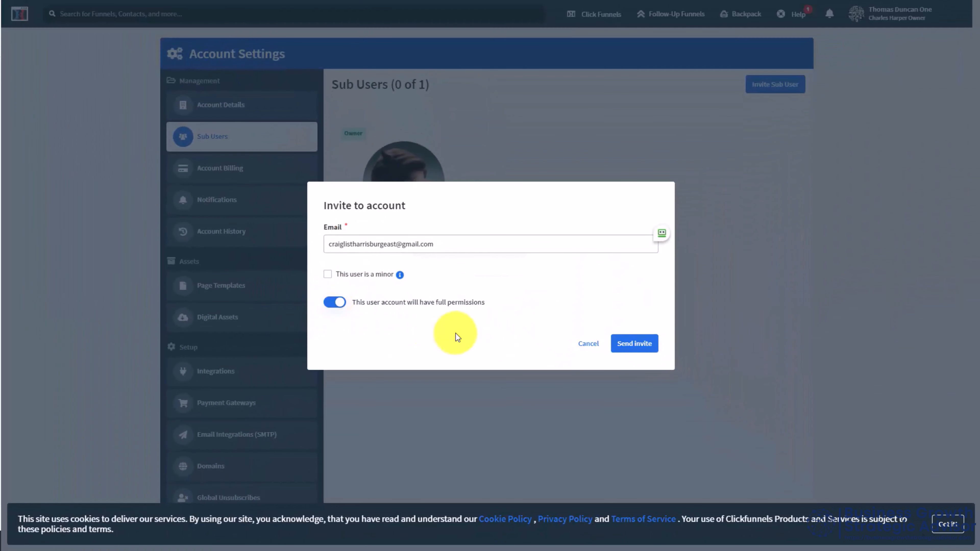
{"action": "left_click", "coordinate": [629, 344]}
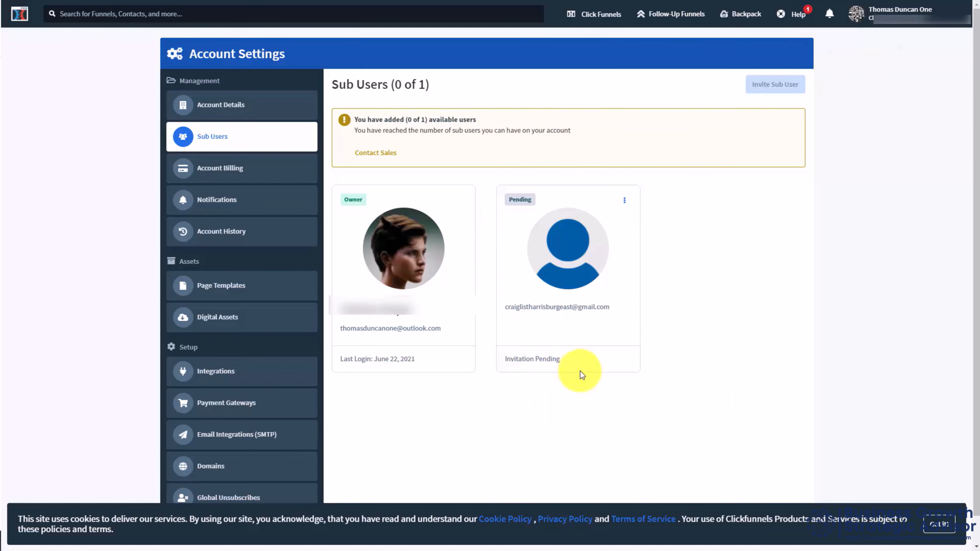
Step: In the webmail, allow remote resources in the Account Invitation message and accept the invite
{"action": "key", "text": "F5"}
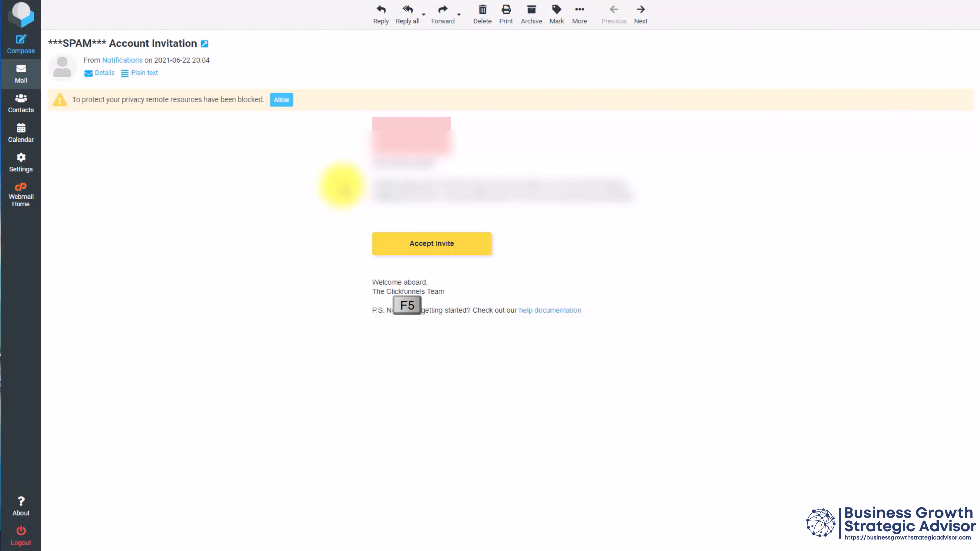
{"action": "left_click", "coordinate": [285, 102]}
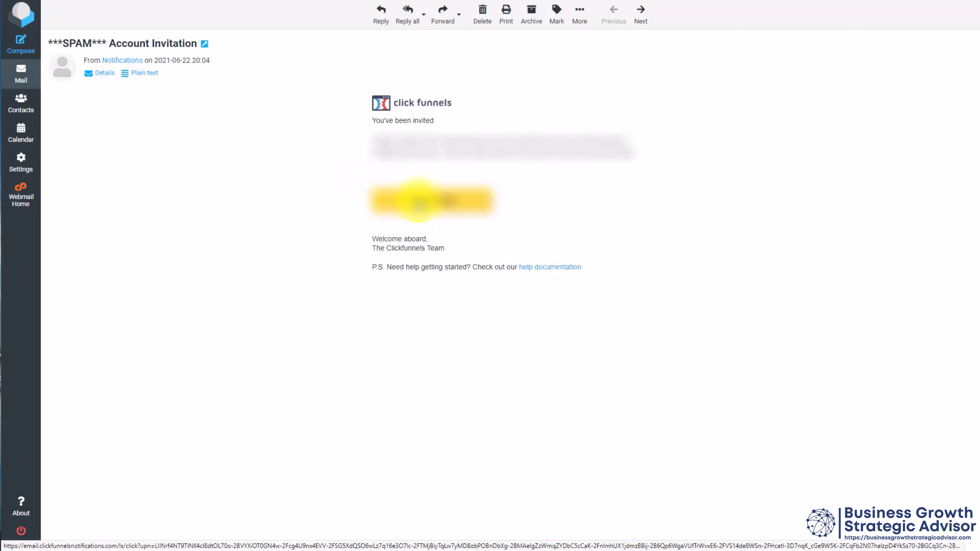
{"action": "left_click", "coordinate": [419, 201]}
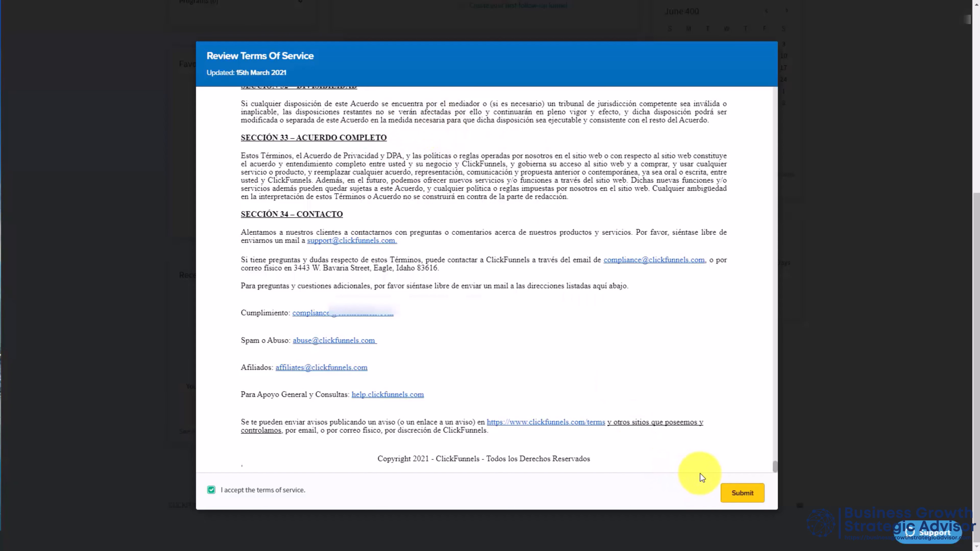
Step: Submit the accepted terms of service, then accept and submit the affiliate agreement
{"action": "left_click", "coordinate": [728, 487]}
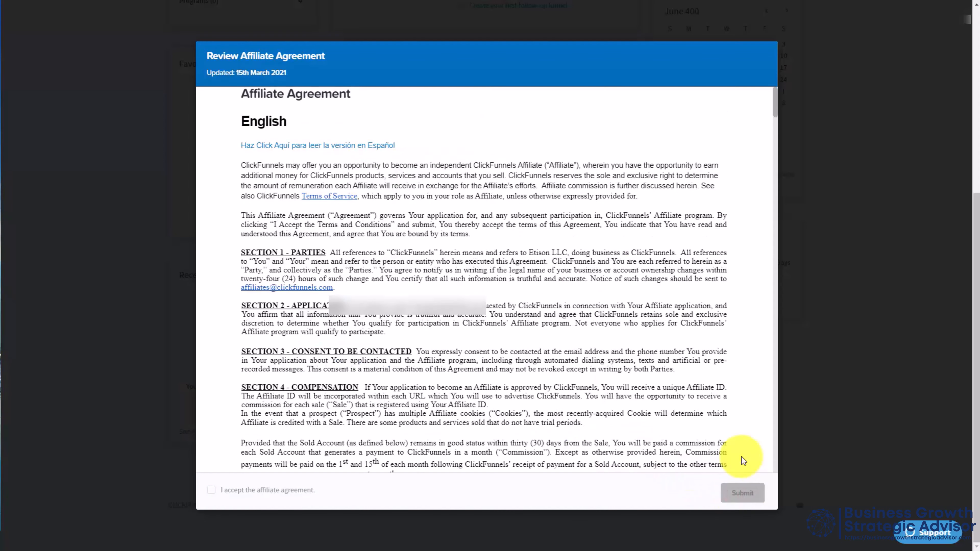
{"action": "scroll", "coordinate": [742, 456], "scroll_direction": "down", "scroll_amount": 20}
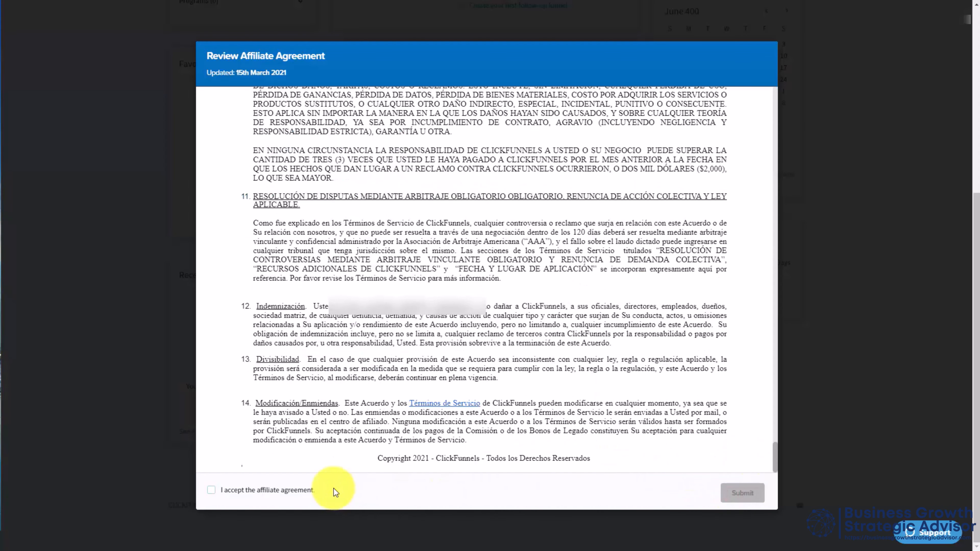
{"action": "left_click", "coordinate": [219, 493]}
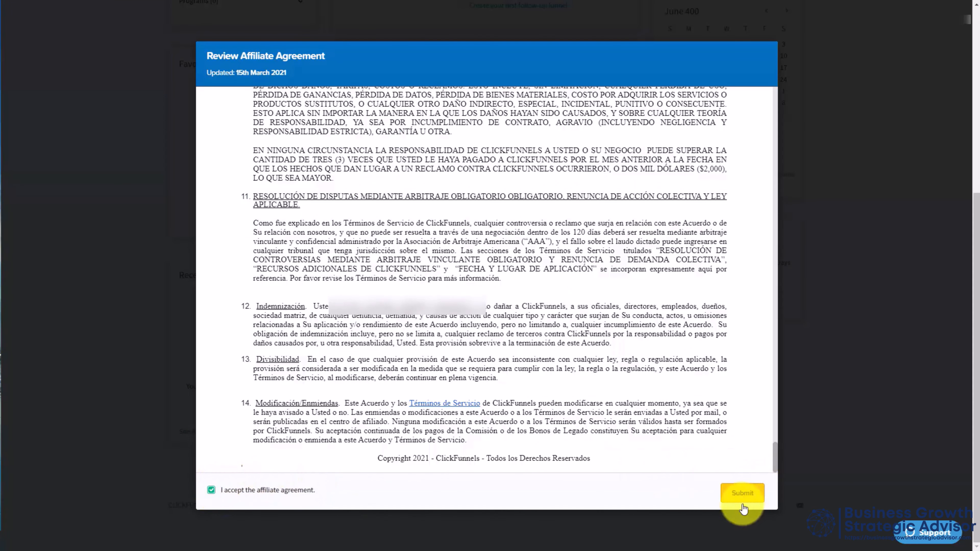
{"action": "left_click", "coordinate": [742, 495]}
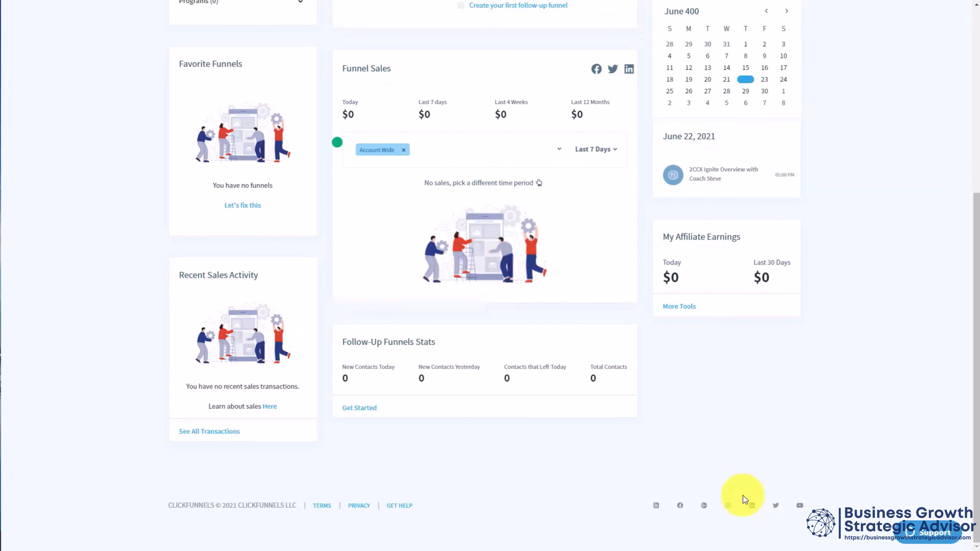
Step: Choose the June 25, 2021 at 5:30pm appointment for the ClickFunnels Getting Started Webinar
{"action": "scroll", "coordinate": [743, 388], "scroll_direction": "up", "scroll_amount": 5}
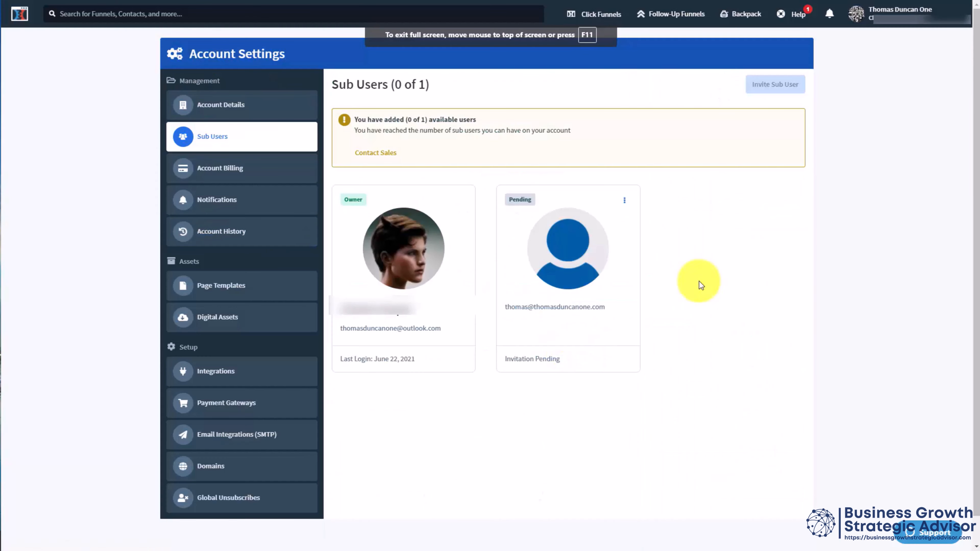
{"action": "key", "text": "F5"}
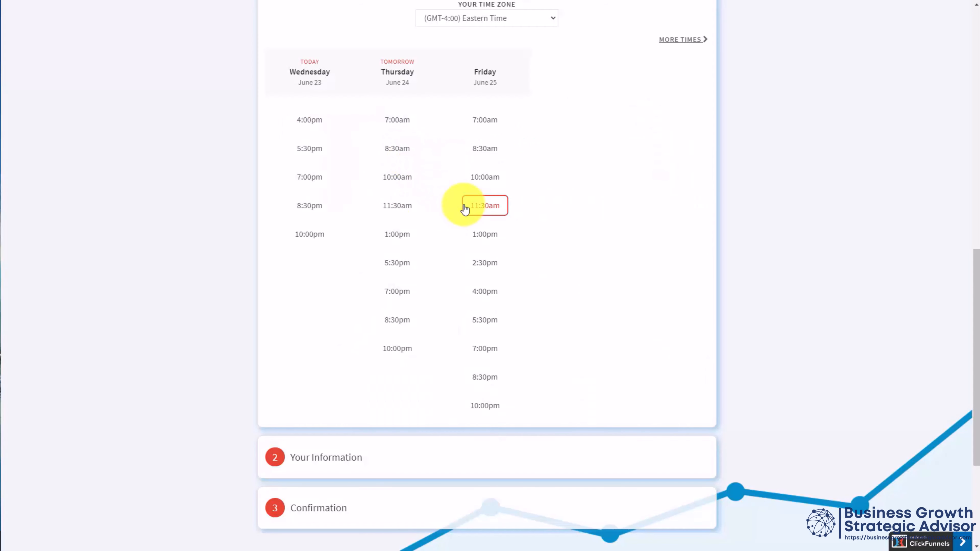
{"action": "left_click", "coordinate": [487, 241]}
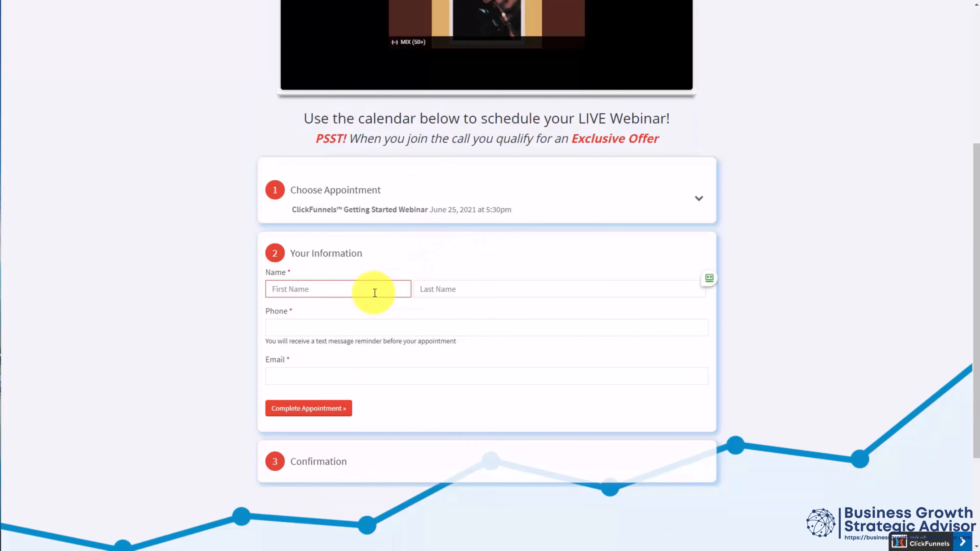
Step: Enter the attendee's first name, last name, phone number and e-mail address, and complete the webinar appointment
{"action": "type", "text": "Thomas"}
{"action": "key", "text": "Tab"}
{"action": "type", "text": "Duncan"}
{"action": "key", "text": "Tab"}
{"action": "key", "text": "Tab"}
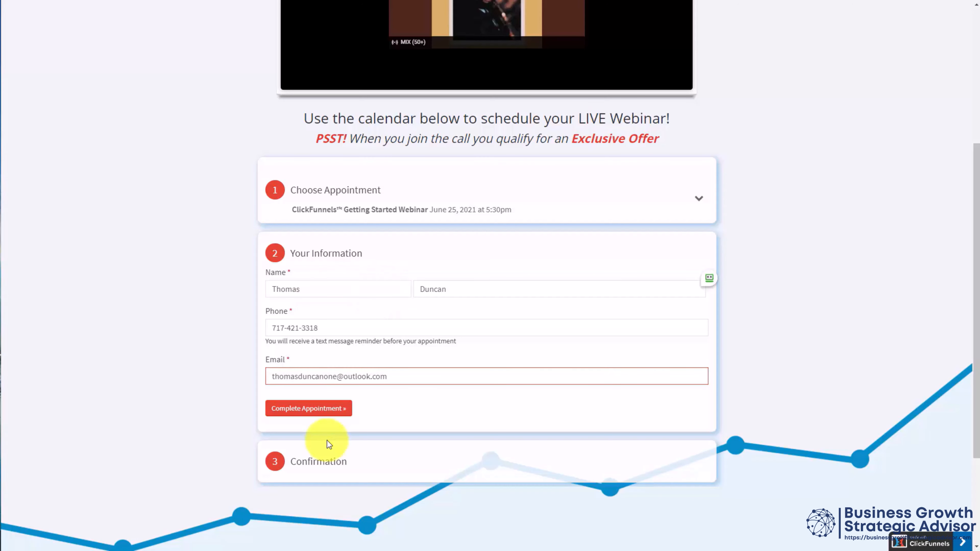
{"action": "key", "text": "Return"}
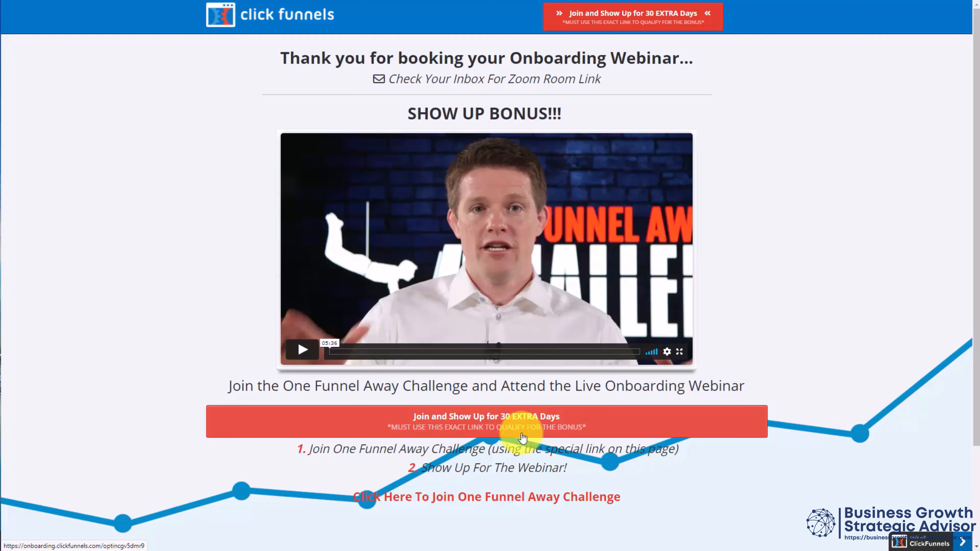
Step: Open the 30 extra days bonus offer and follow the GetStartedOFA.com link to the One Funnel Away Challenge
{"action": "left_click", "coordinate": [523, 439]}
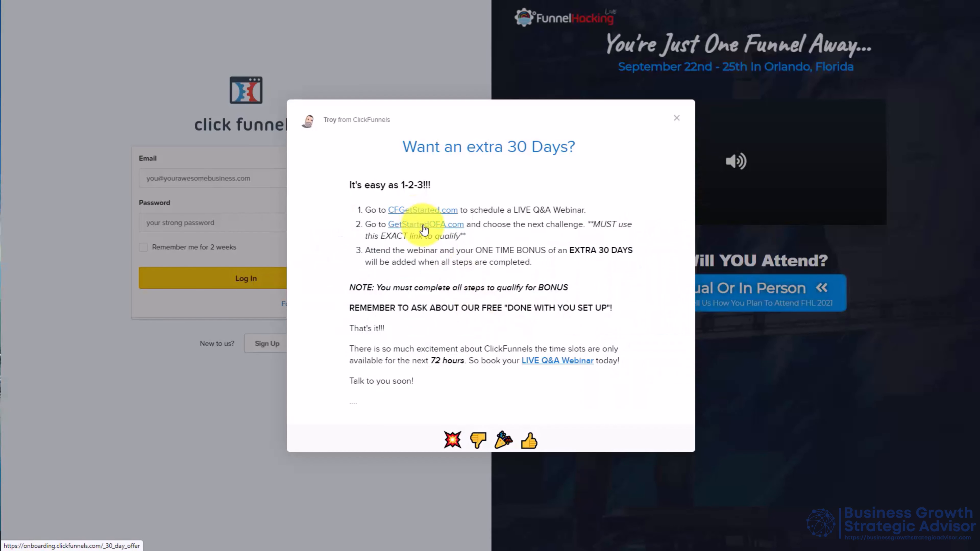
{"action": "left_click", "coordinate": [424, 225]}
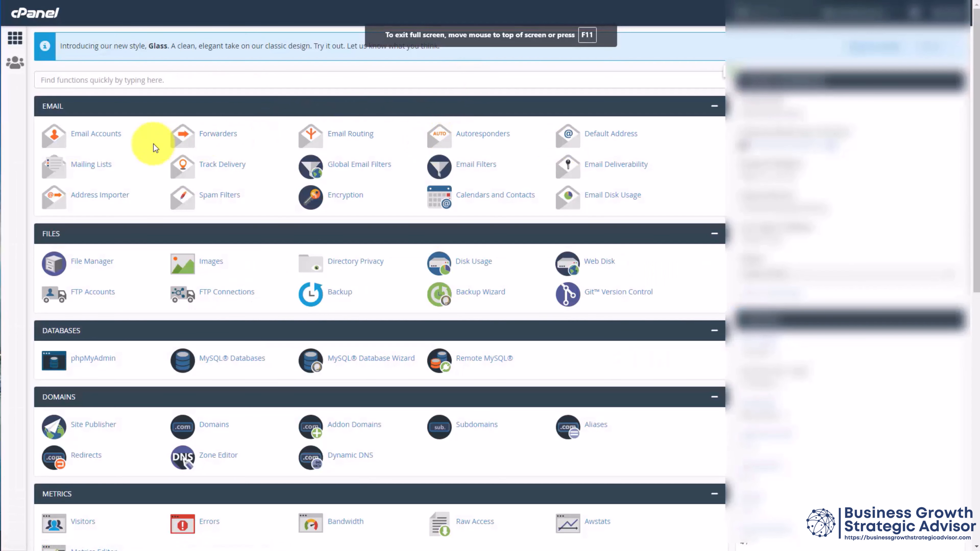
Step: In cPanel, fill in a new email account with the sub-user's username and the account password
{"action": "left_click", "coordinate": [96, 134]}
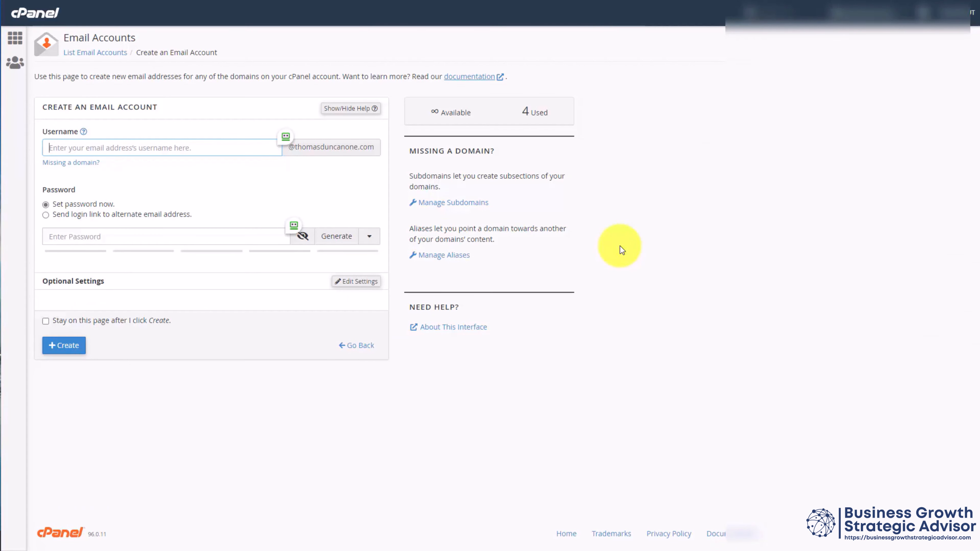
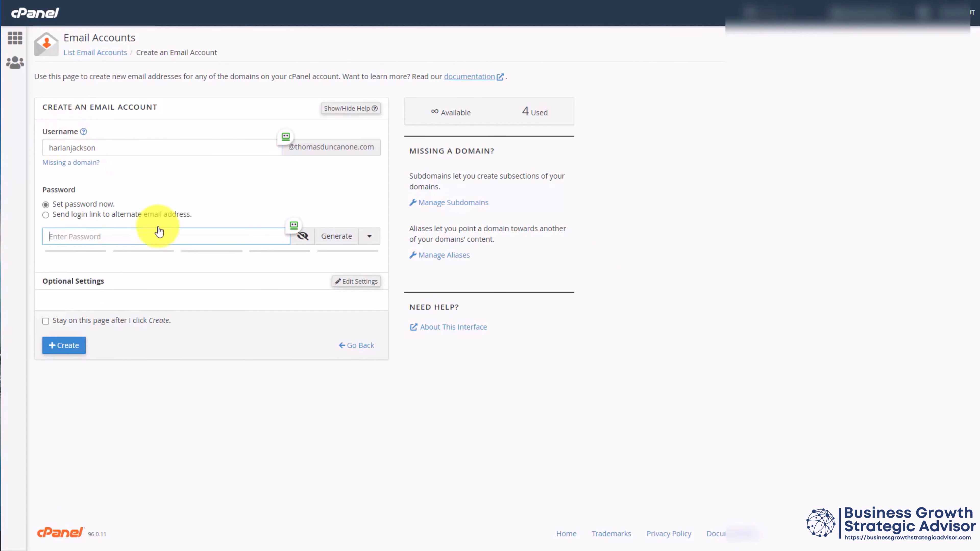
{"action": "left_click", "coordinate": [181, 240]}
{"action": "key", "text": "ctrl+v"}
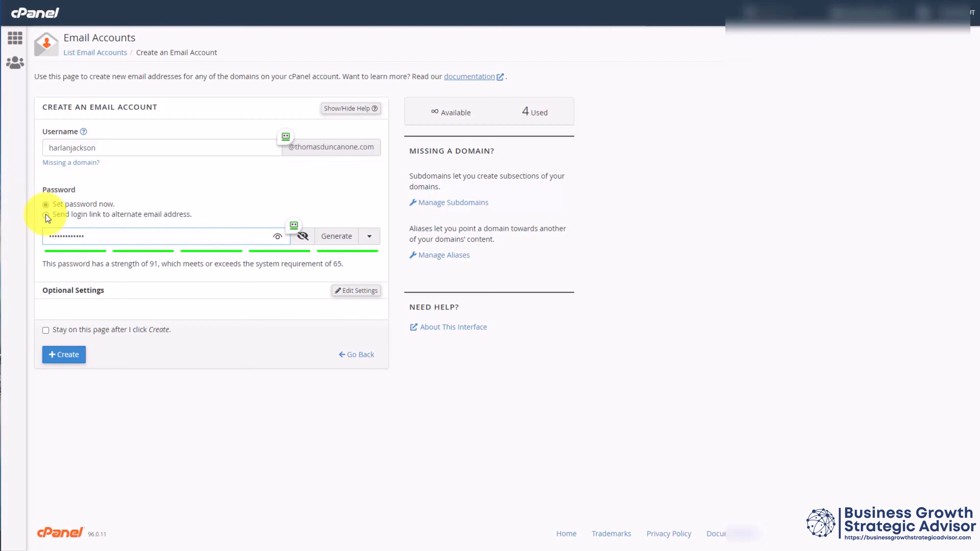
{"action": "left_click", "coordinate": [7, 245]}
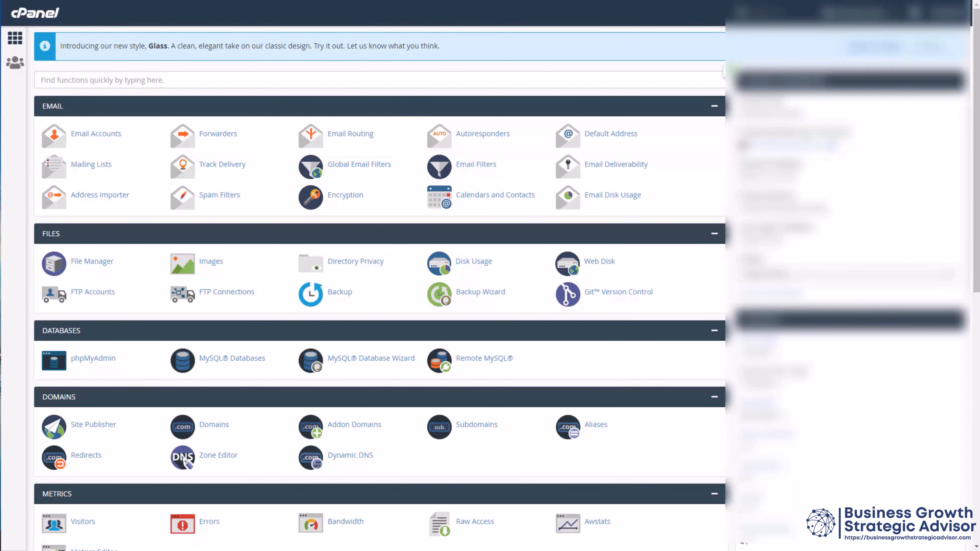
Step: Start a new email forwarder in cPanel and fill in the email address
{"action": "left_click", "coordinate": [218, 134]}
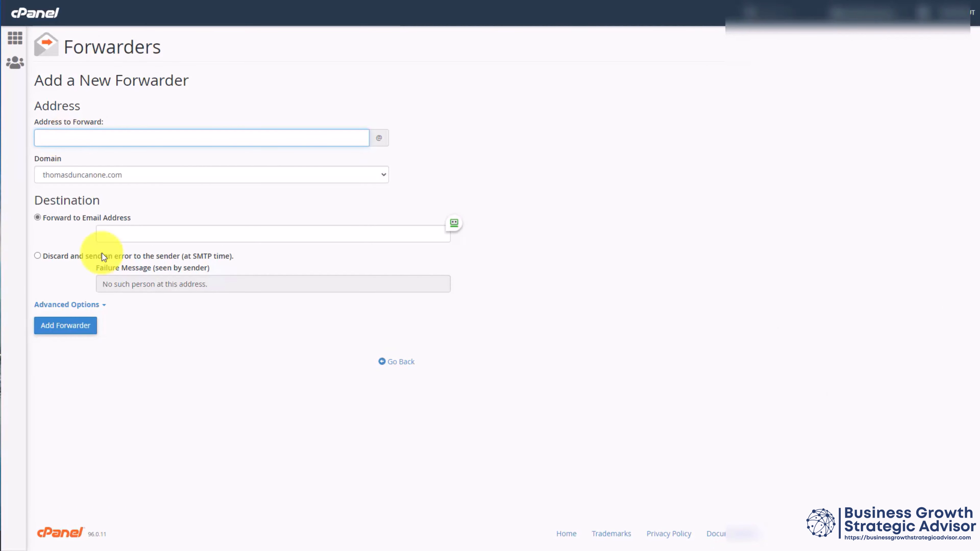
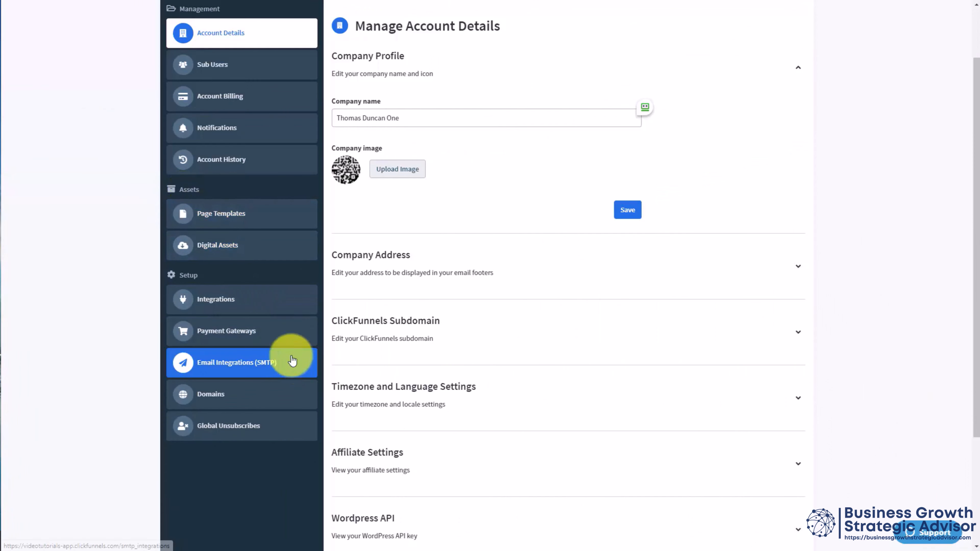
Step: Review the available API integrations and payment gateways, the SMTP email integrations, and the global unsubscribes in the ClickFunnels account settings
{"action": "left_click", "coordinate": [234, 305]}
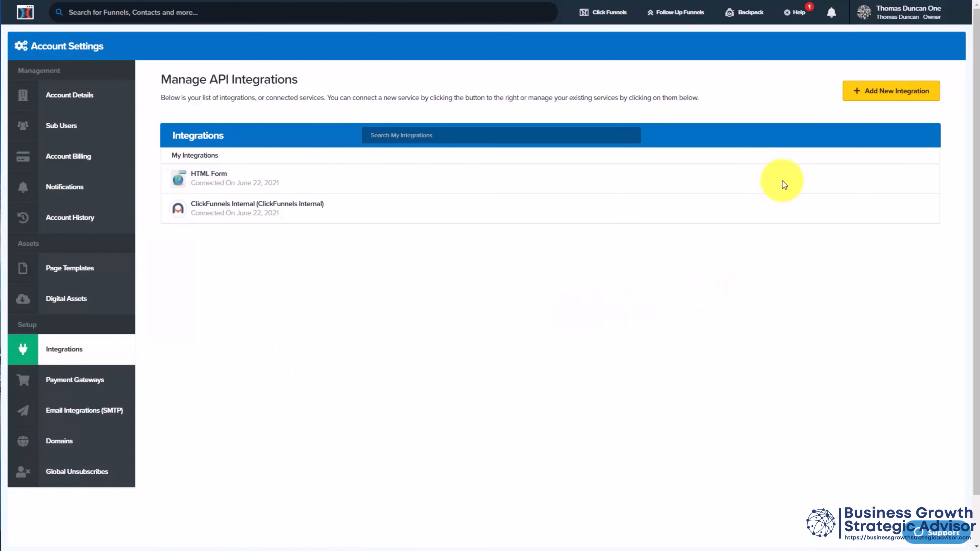
{"action": "left_click", "coordinate": [870, 94]}
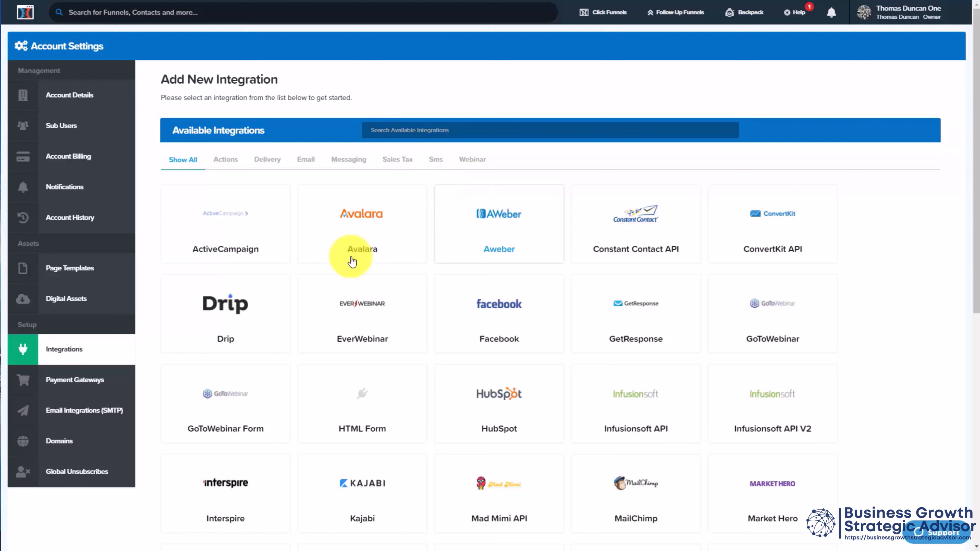
{"action": "left_click", "coordinate": [90, 387]}
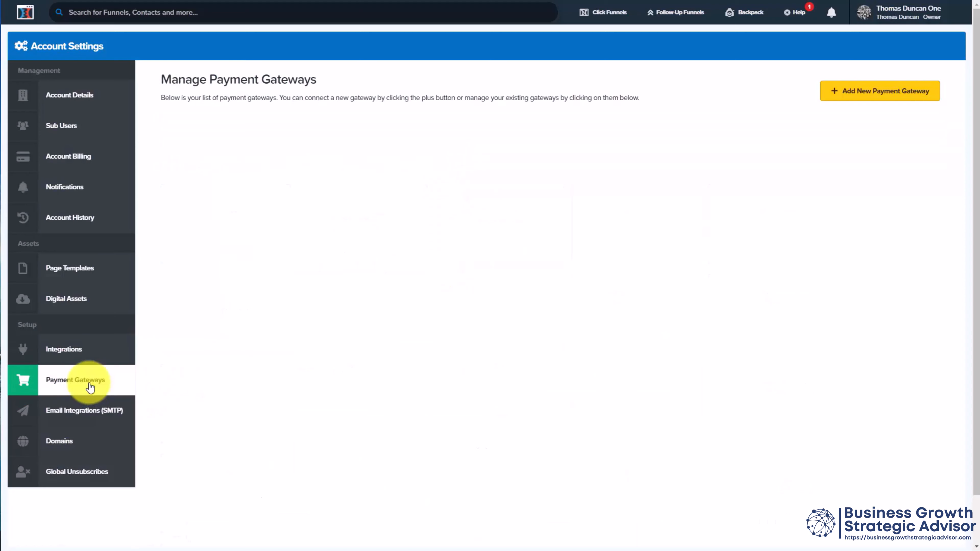
{"action": "left_click", "coordinate": [852, 94]}
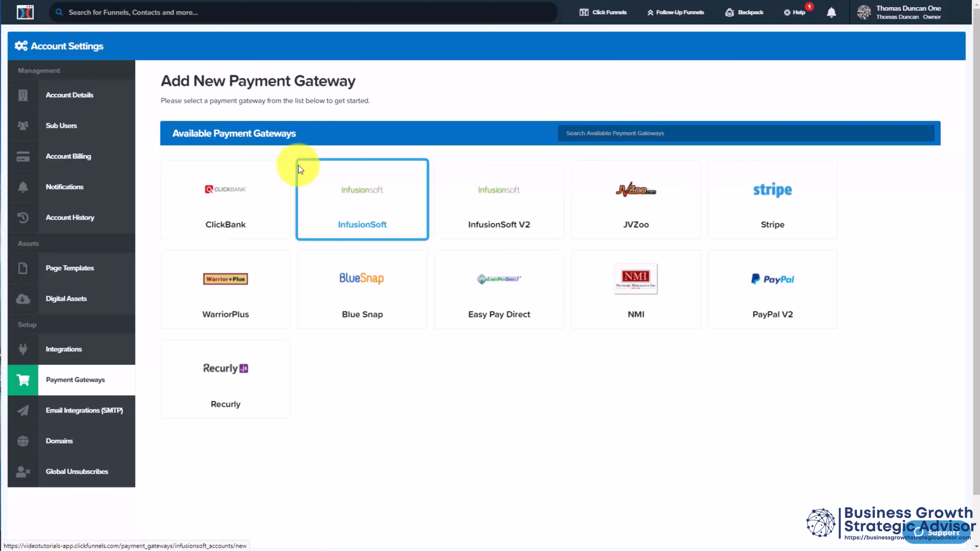
{"action": "left_click", "coordinate": [89, 414]}
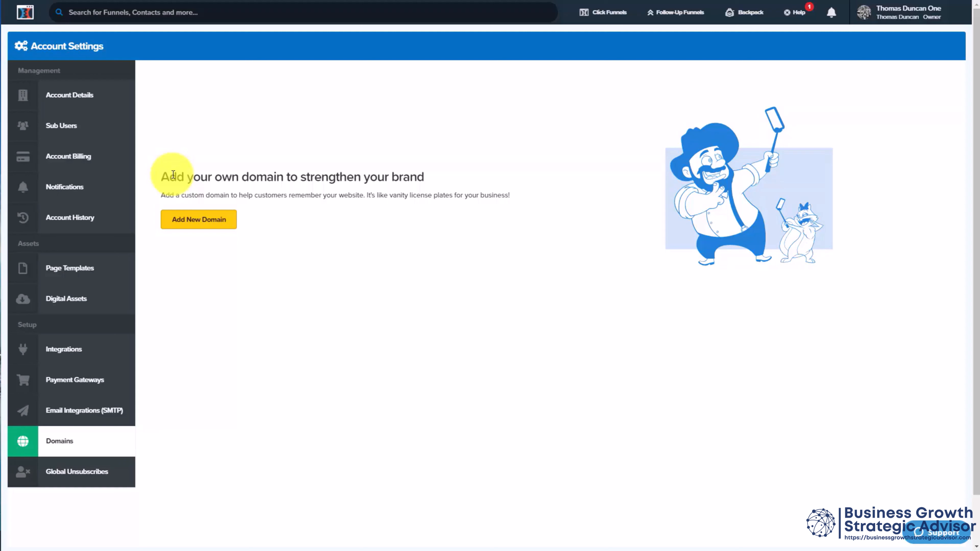
{"action": "left_click", "coordinate": [77, 472]}
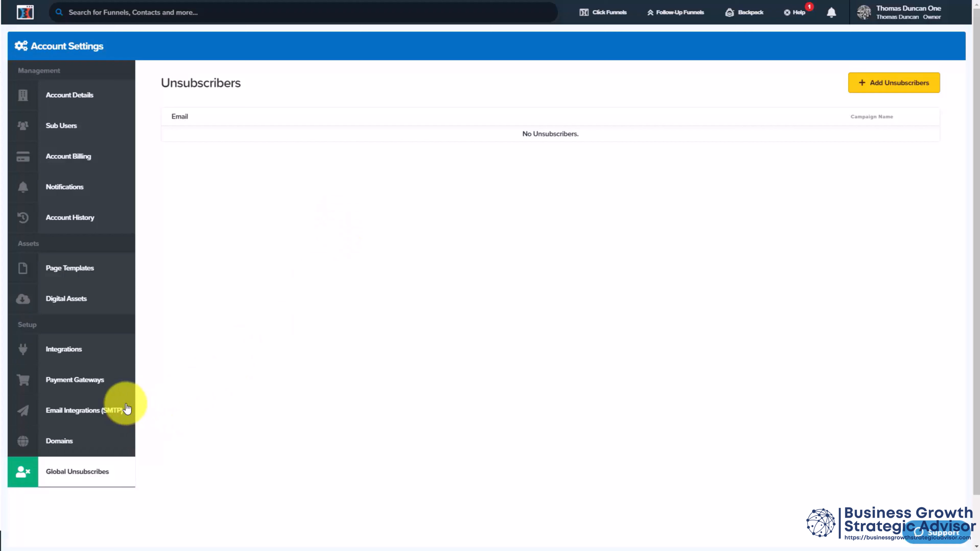
Step: Consult the support help from the Domains settings, then save a CNAME record at the domain registrar with host pages pointing to target.clickfunnels.com
{"action": "left_click", "coordinate": [61, 442]}
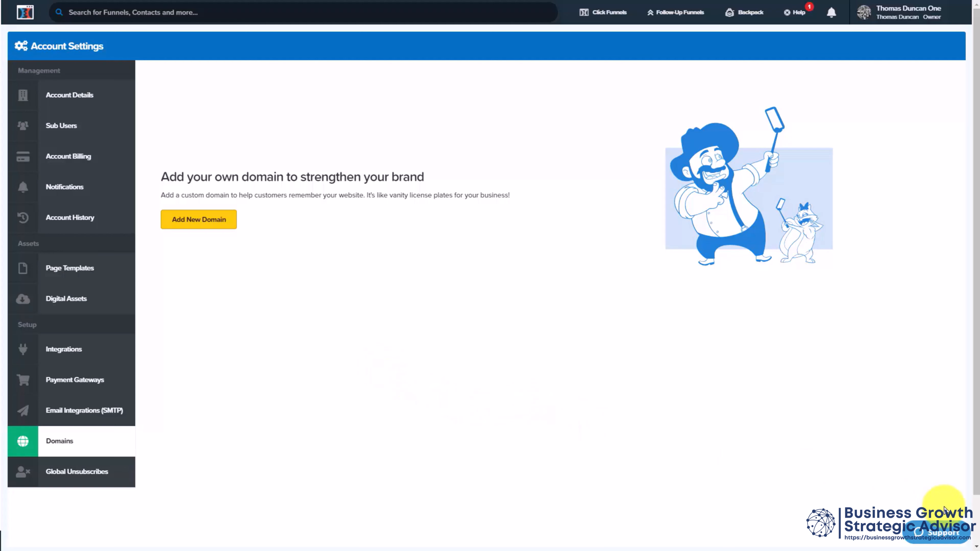
{"action": "left_click", "coordinate": [939, 534]}
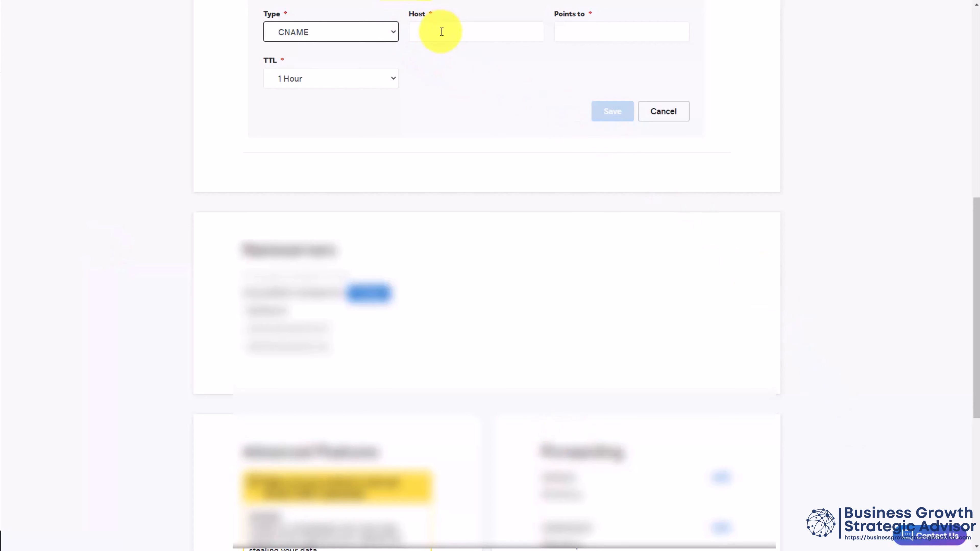
{"action": "left_click", "coordinate": [454, 35]}
{"action": "type", "text": "pages"}
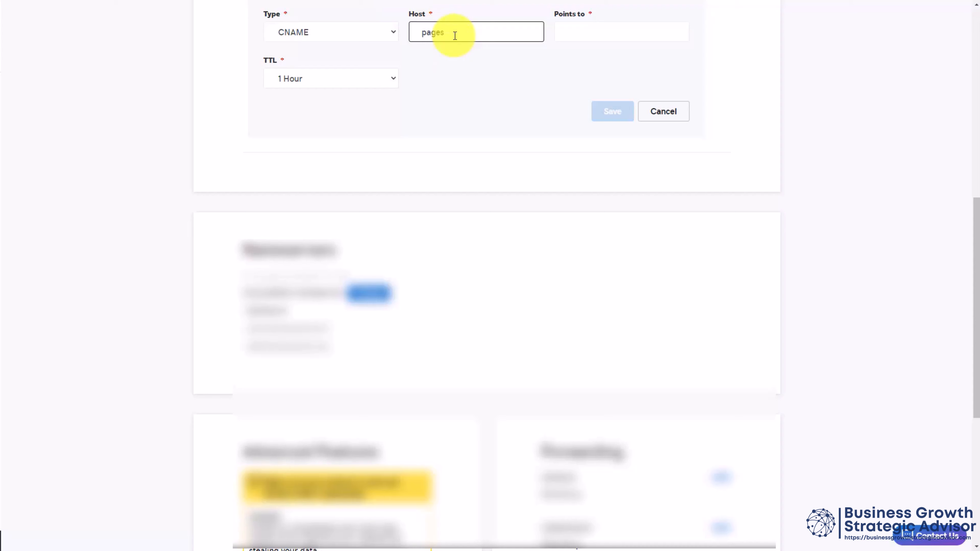
{"action": "left_click", "coordinate": [575, 34]}
{"action": "type", "text": "target.clickfunnels.com"}
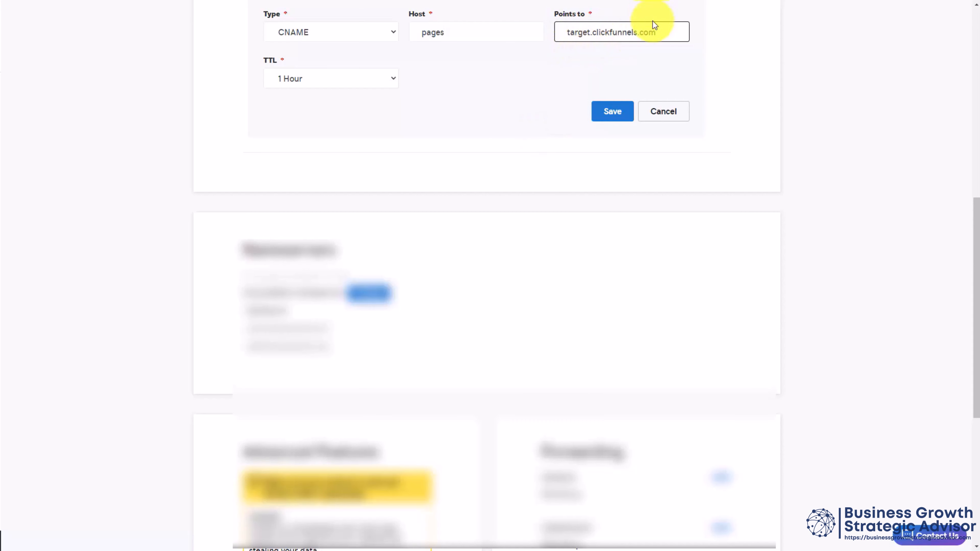
{"action": "left_click", "coordinate": [612, 113]}
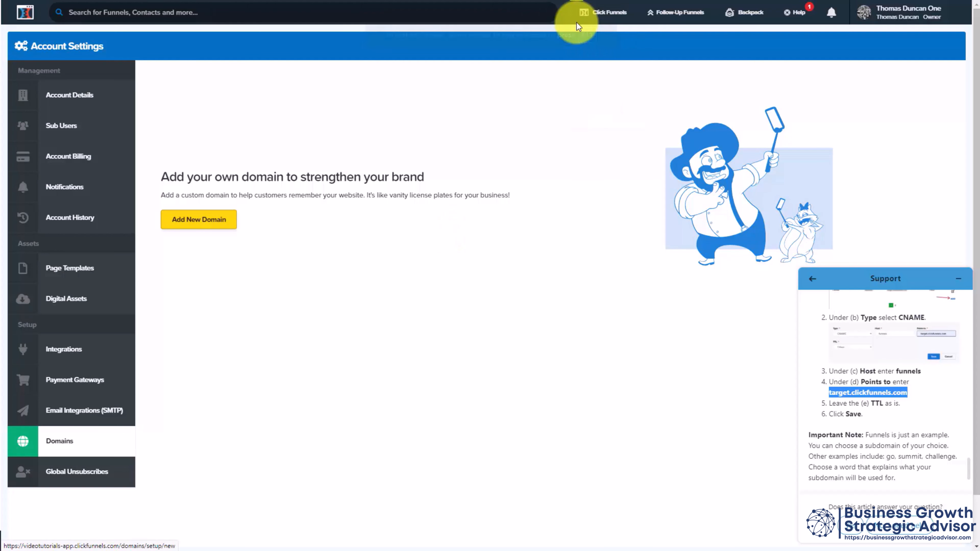
Step: Back in ClickFunnels, add the company's existing pages subdomain as a custom domain and confirm that the CNAME step is done
{"action": "key", "text": "Return"}
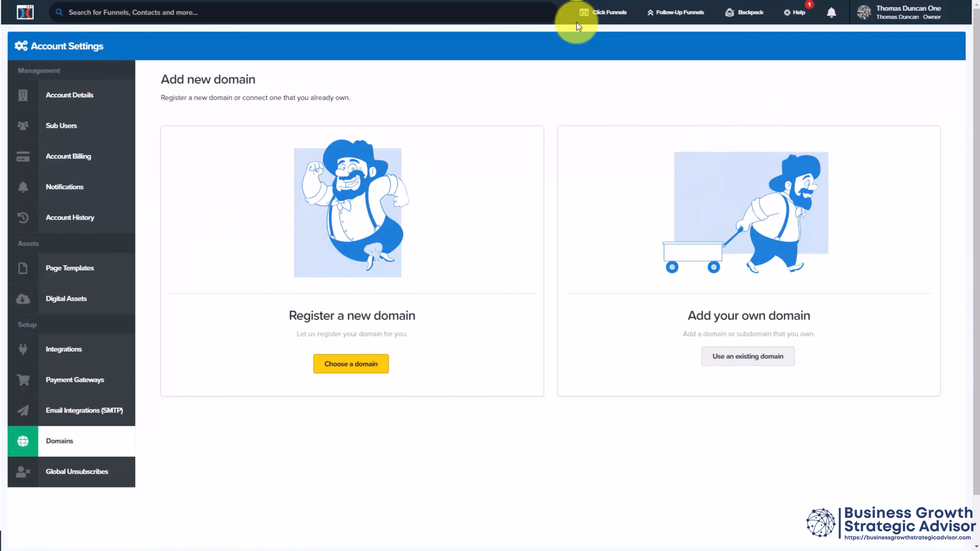
{"action": "key", "text": "Tab"}
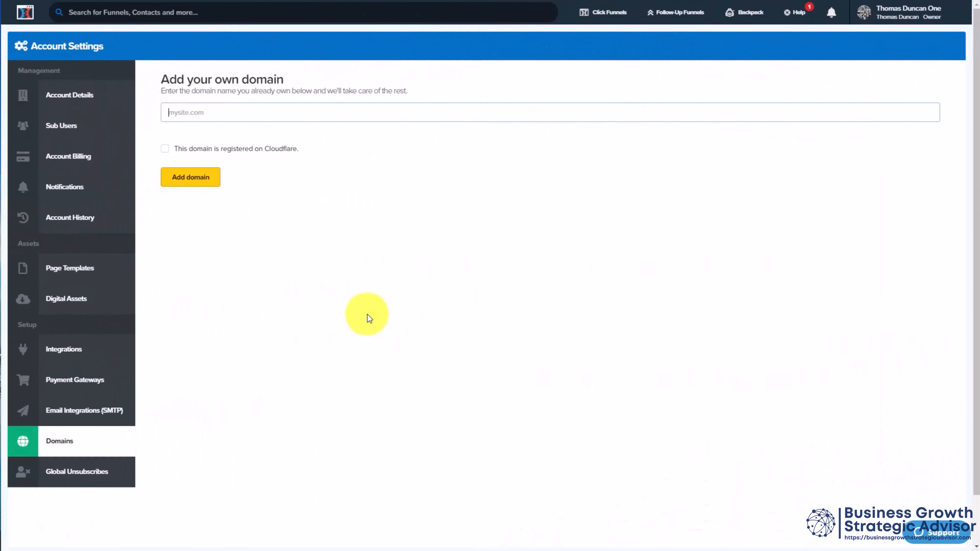
{"action": "type", "text": "pages.thomasduncanone.com"}
{"action": "left_click", "coordinate": [193, 178]}
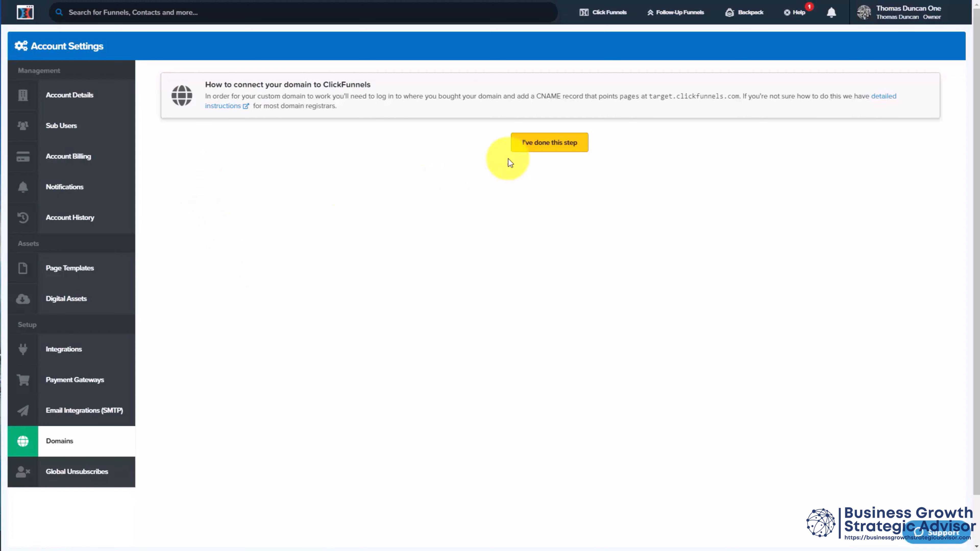
{"action": "left_click", "coordinate": [535, 144]}
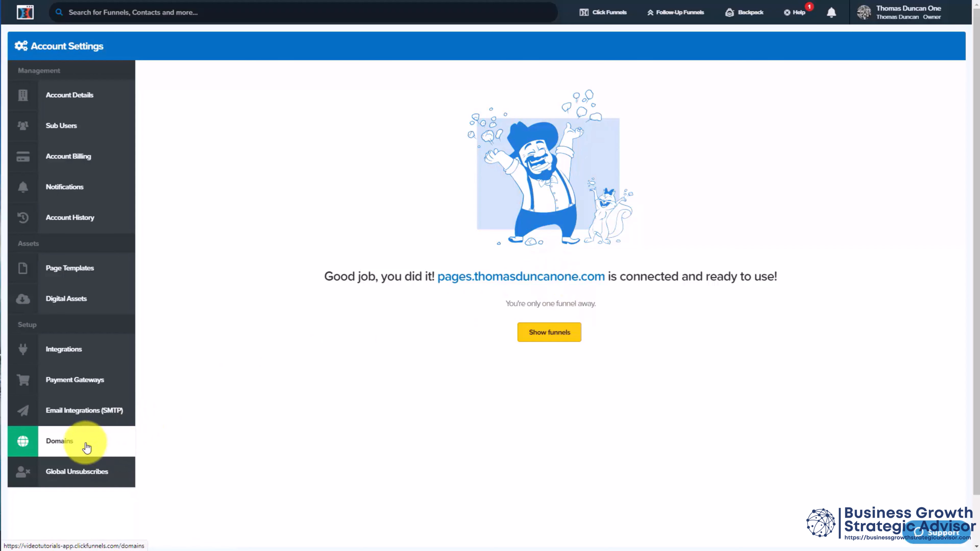
Step: Edit the connected pages domain, expand its Default Page setting, and choose ClickFunnels Home Page as the 404 / Error Page
{"action": "left_click", "coordinate": [69, 444]}
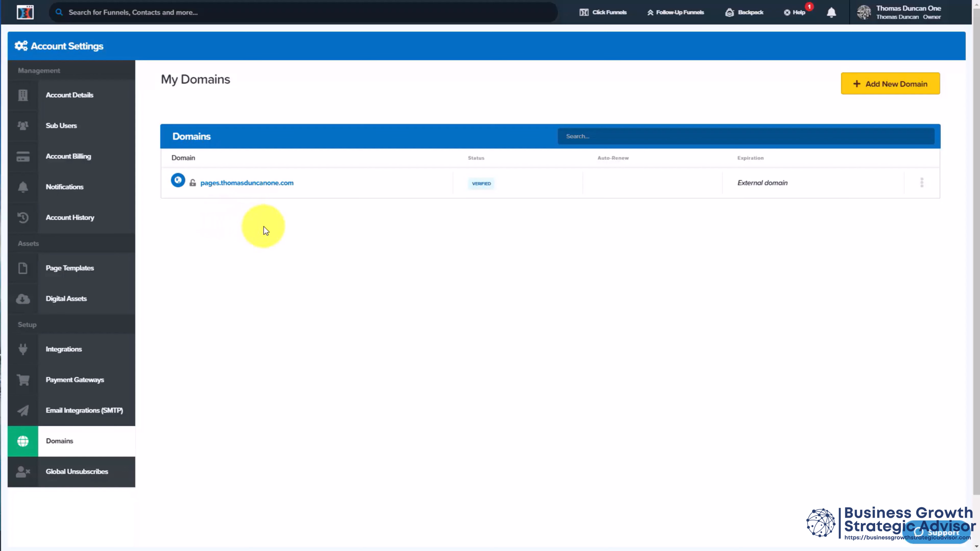
{"action": "left_click", "coordinate": [234, 184]}
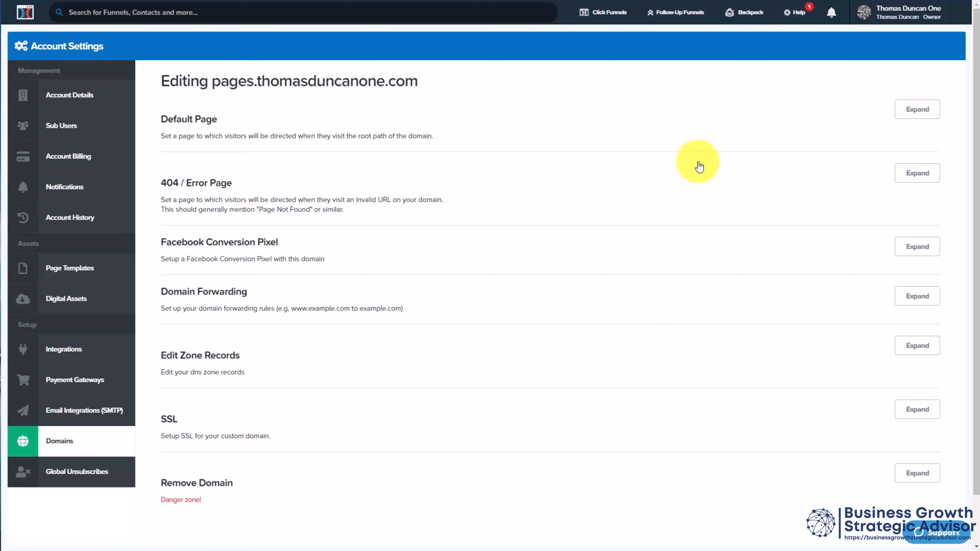
{"action": "left_click", "coordinate": [908, 108]}
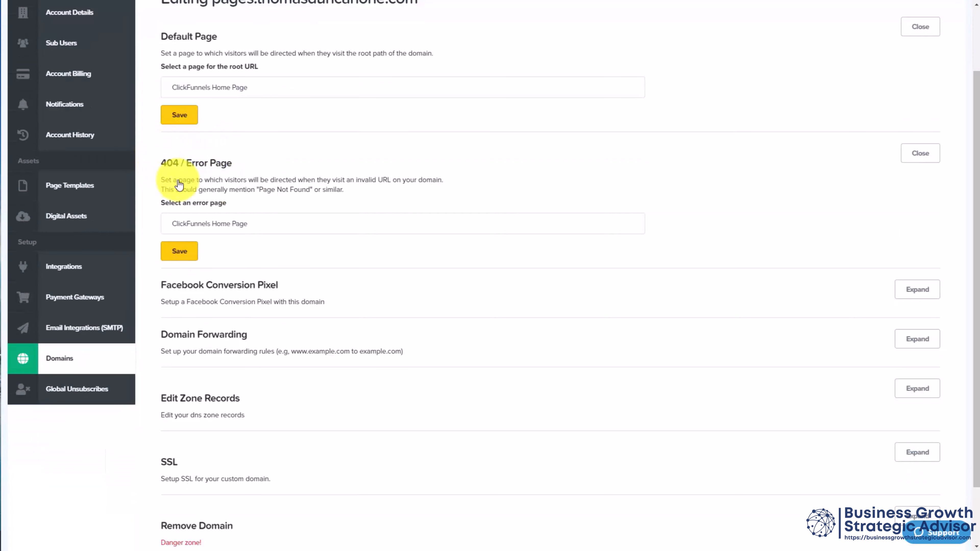
{"action": "left_click", "coordinate": [300, 225]}
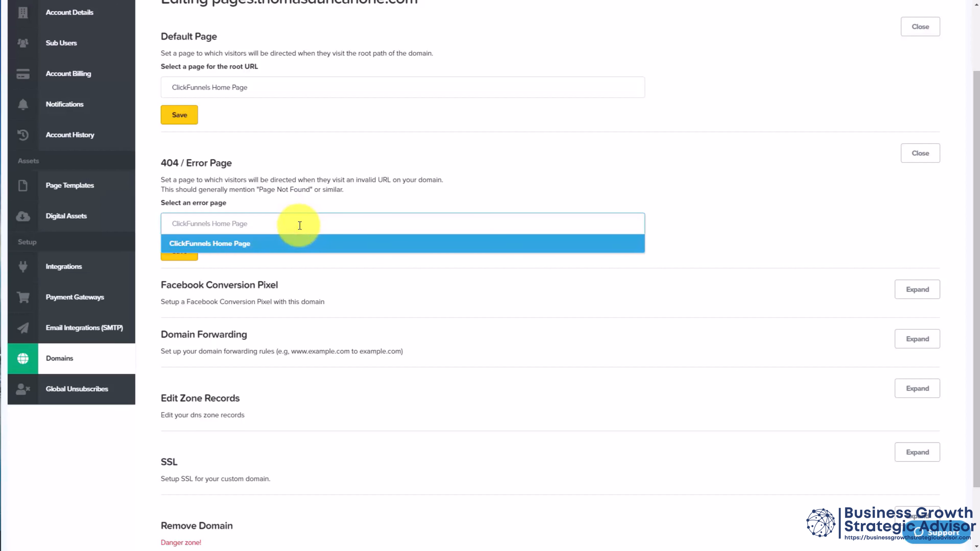
{"action": "left_click", "coordinate": [300, 243]}
{"action": "scroll", "coordinate": [161, 259], "scroll_direction": "down", "scroll_amount": 2}
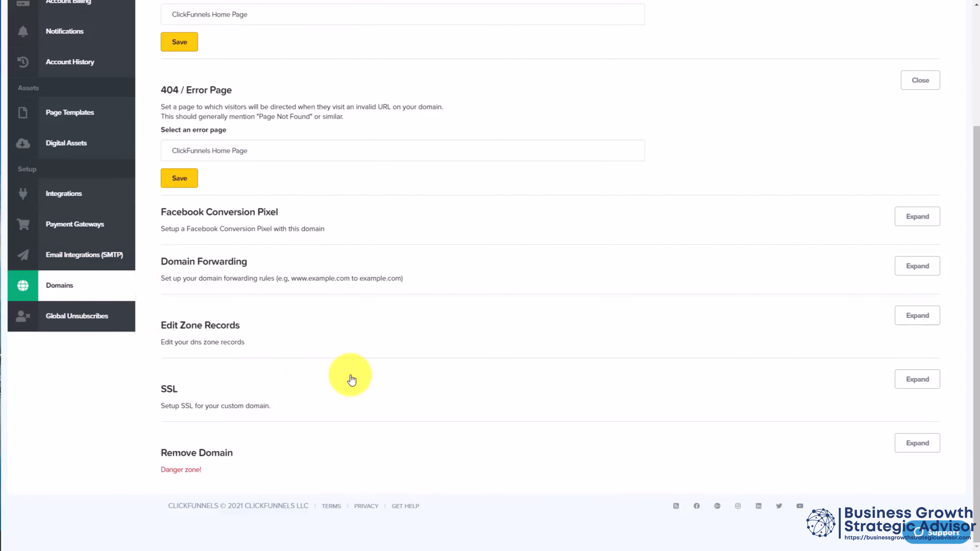
Step: Set up SSL for the connected custom domain
{"action": "left_click", "coordinate": [917, 380]}
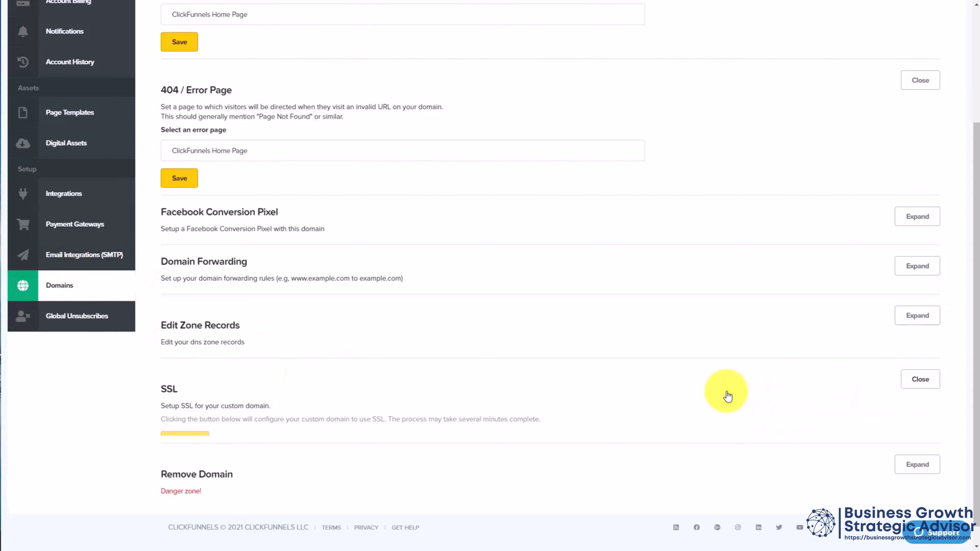
{"action": "scroll", "coordinate": [339, 407], "scroll_direction": "down", "scroll_amount": 1}
{"action": "left_click", "coordinate": [189, 406]}
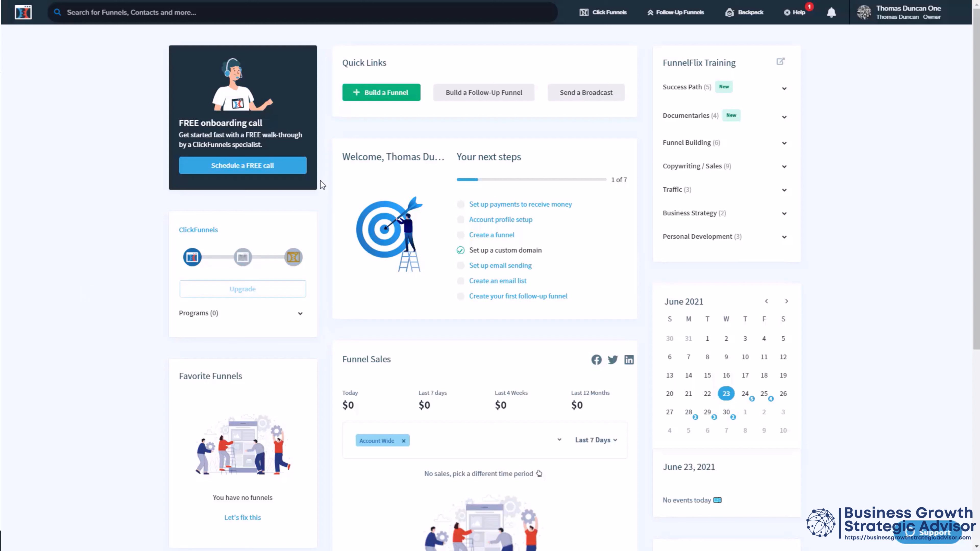
Step: Build a new Collect Emails funnel of the email optin type, named Our Opt-In Funnel, with no group tag
{"action": "left_click", "coordinate": [377, 96]}
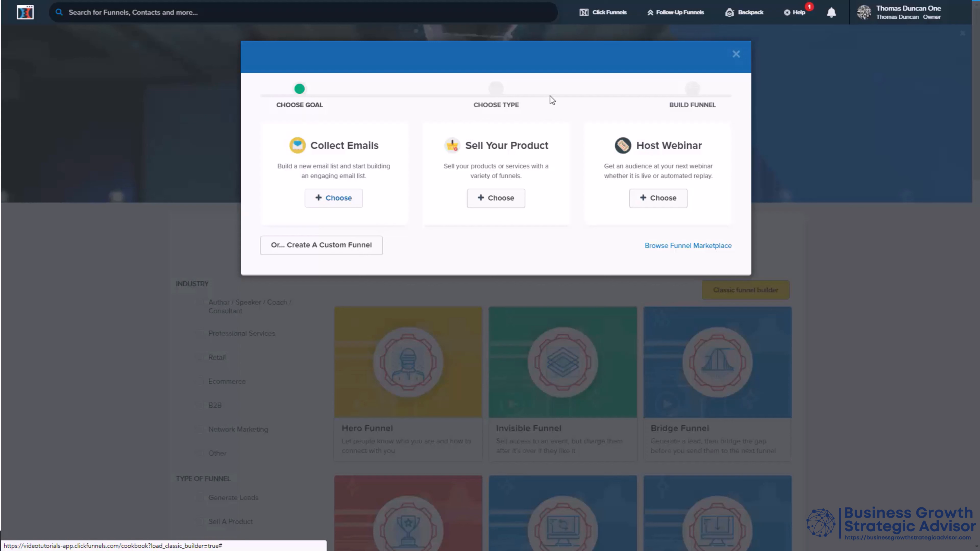
{"action": "left_click", "coordinate": [344, 203]}
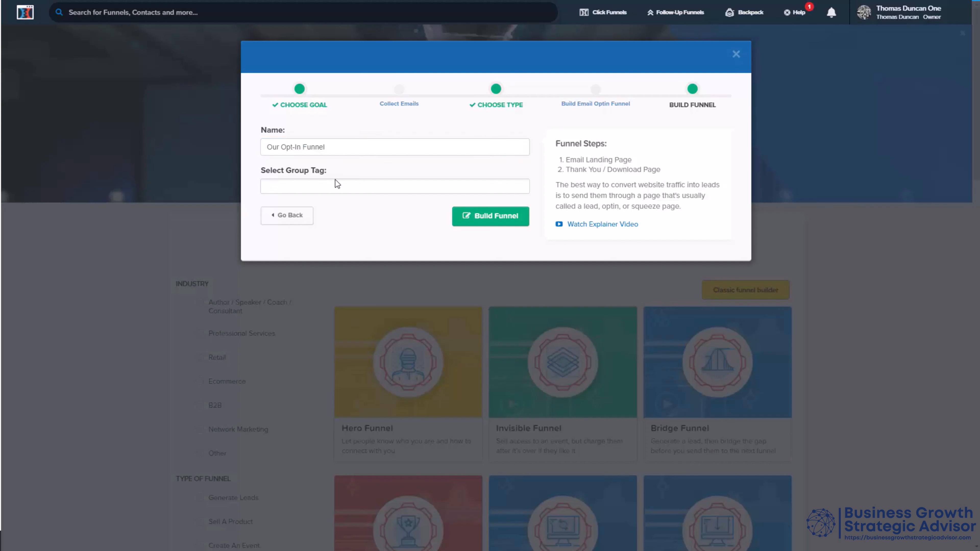
{"action": "left_click", "coordinate": [487, 223]}
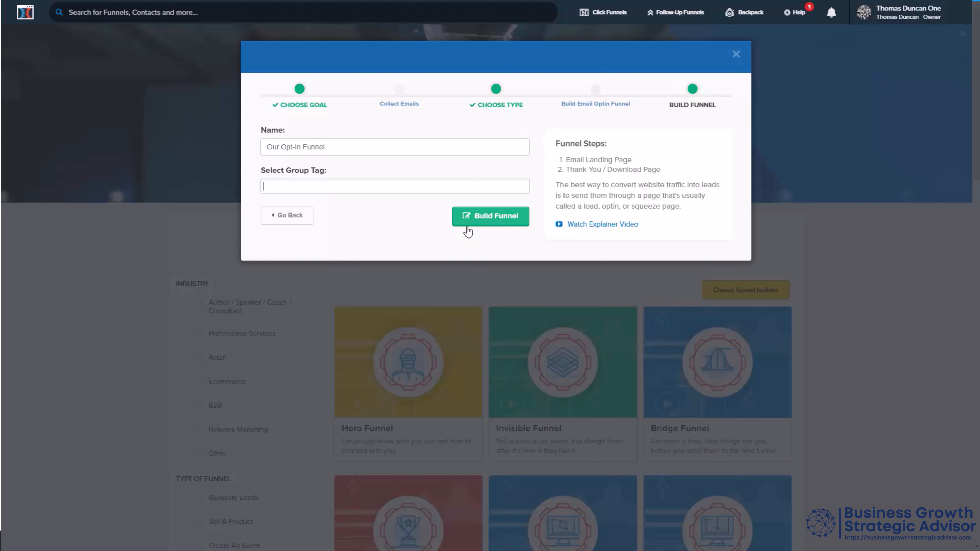
{"action": "left_click", "coordinate": [481, 217]}
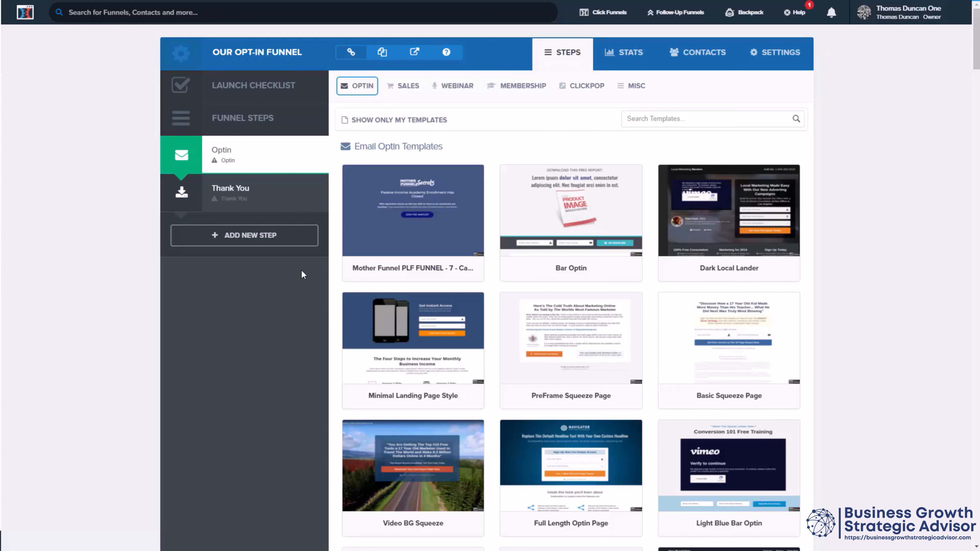
{"action": "mouse_move", "coordinate": [360, 279]}
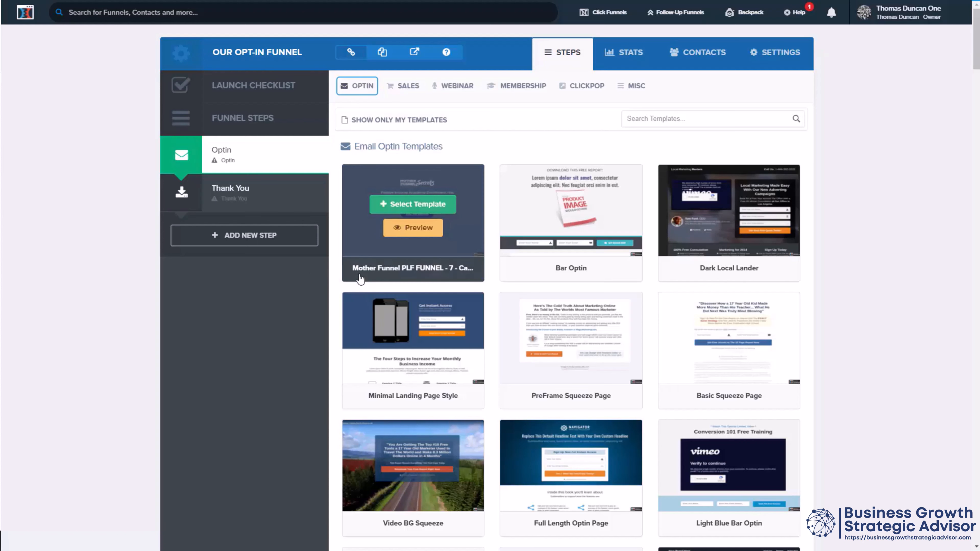
Step: Choose the Big Red 2 Step template for the Optin step and open its page for editing
{"action": "scroll", "coordinate": [360, 279], "scroll_direction": "down", "scroll_amount": 10}
{"action": "mouse_move", "coordinate": [396, 226]}
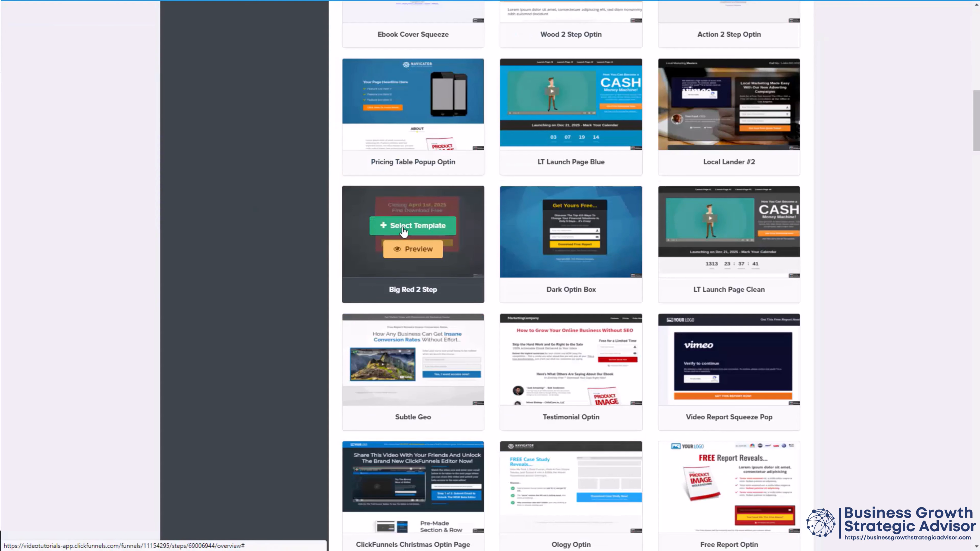
{"action": "left_click", "coordinate": [404, 232]}
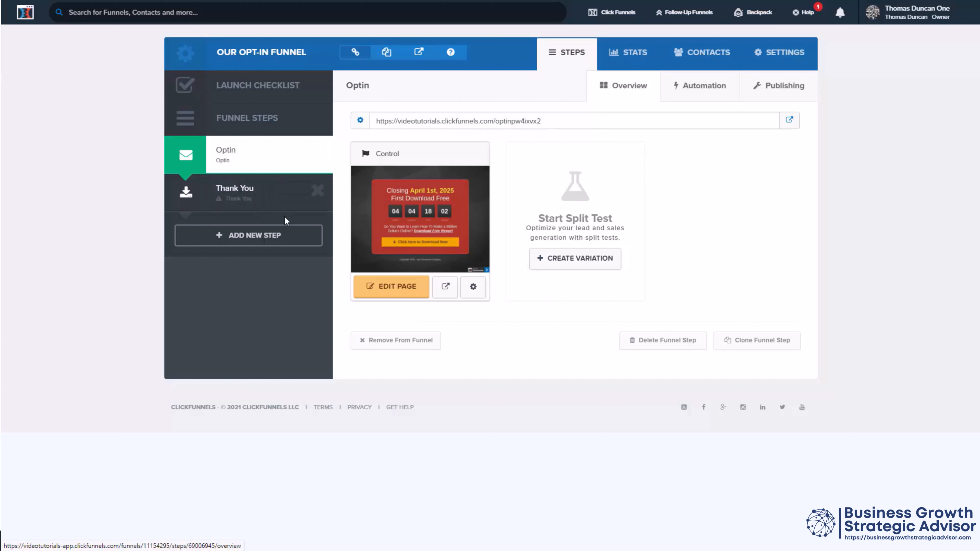
{"action": "left_click", "coordinate": [398, 289]}
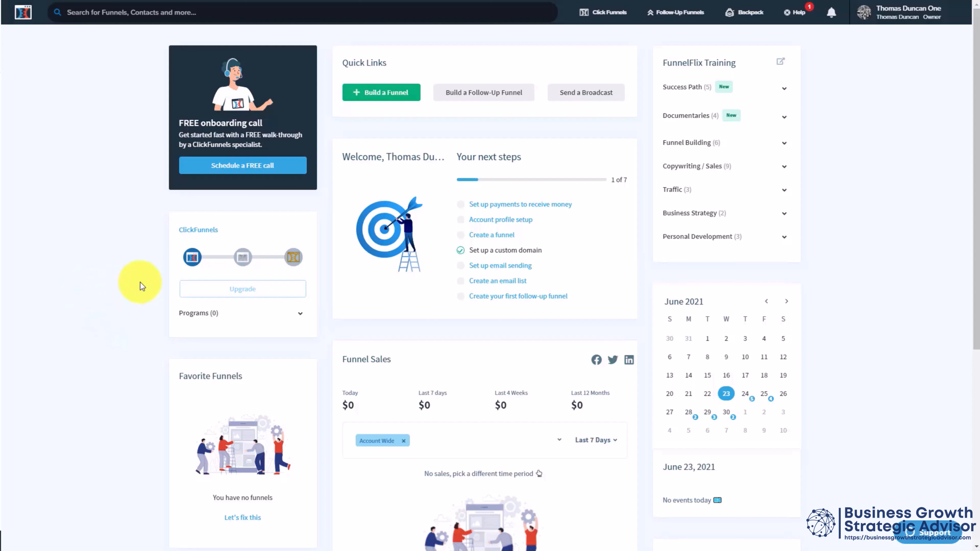
Step: Build a new Collect Emails funnel of the email optin type, named Our Opt-In Funnel, leaving the group tag empty
{"action": "left_click", "coordinate": [378, 94]}
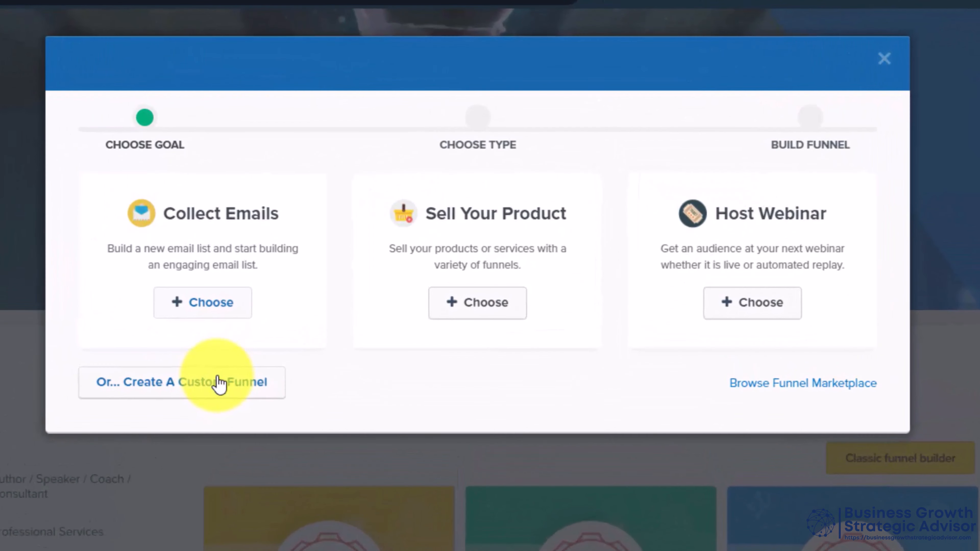
{"action": "left_click", "coordinate": [221, 312]}
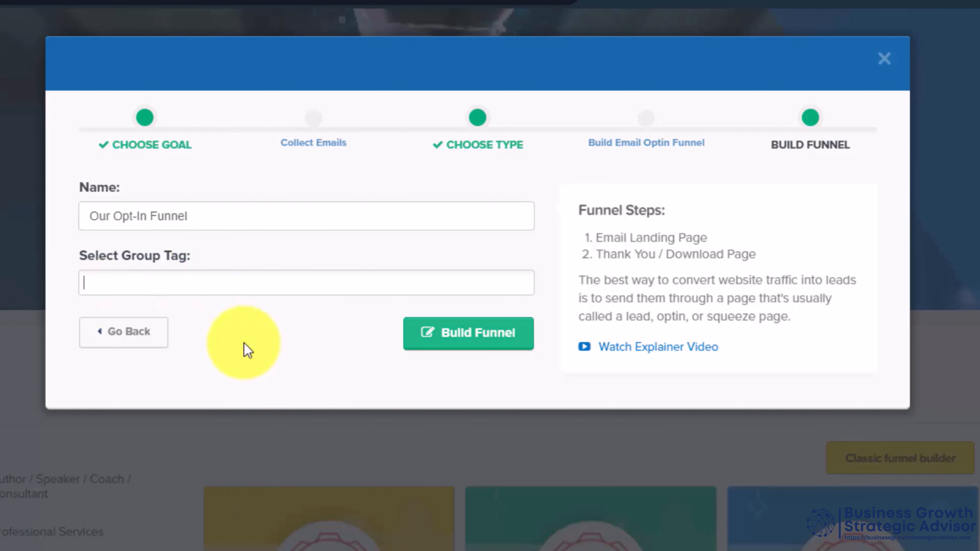
{"action": "left_click", "coordinate": [453, 330]}
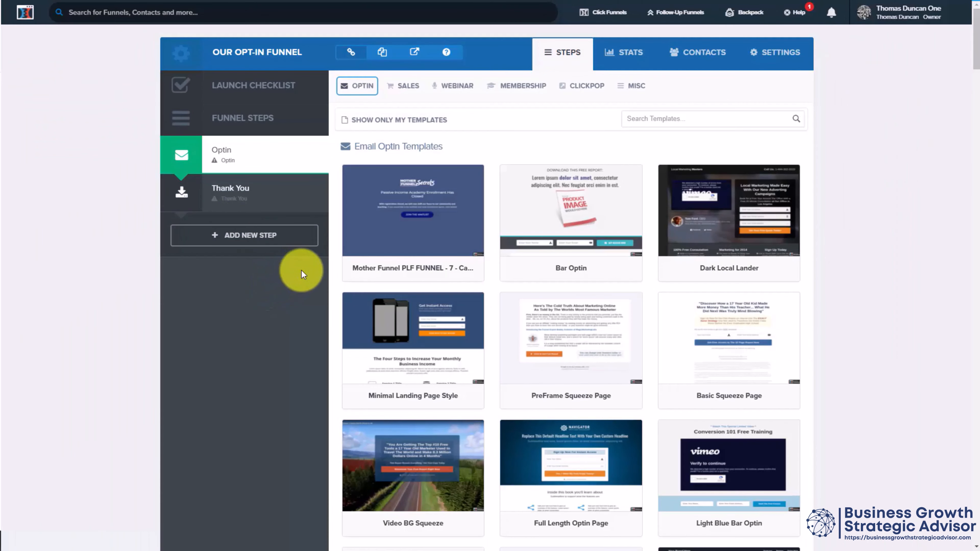
Step: Apply the Big Red 2 Step template to the new funnel's Optin step and open the page in the editor
{"action": "mouse_move", "coordinate": [360, 278]}
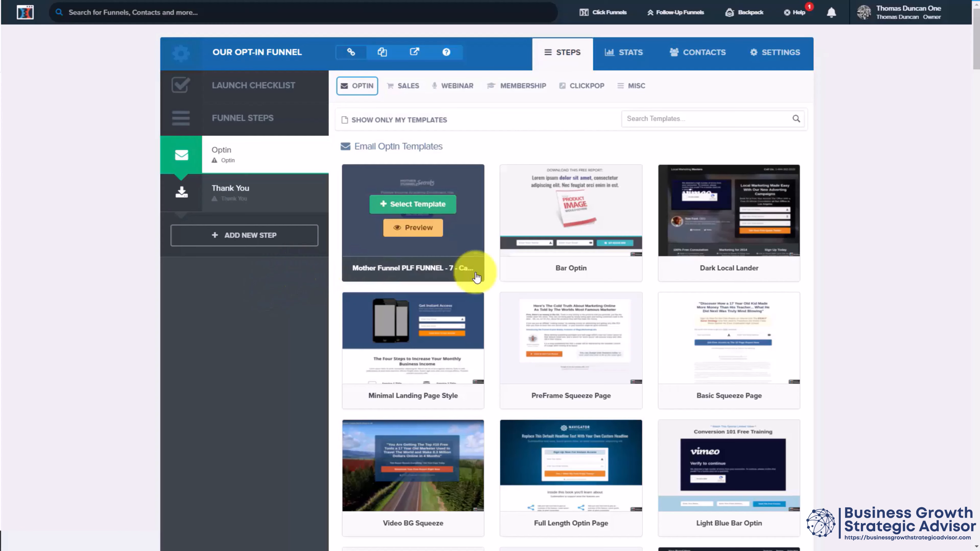
{"action": "scroll", "coordinate": [356, 272], "scroll_direction": "down", "scroll_amount": 15}
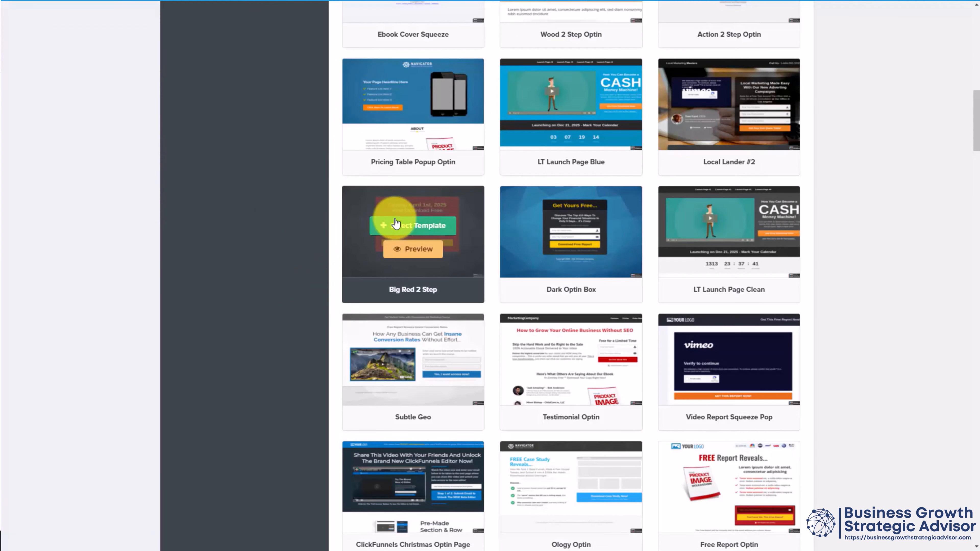
{"action": "left_click", "coordinate": [403, 229]}
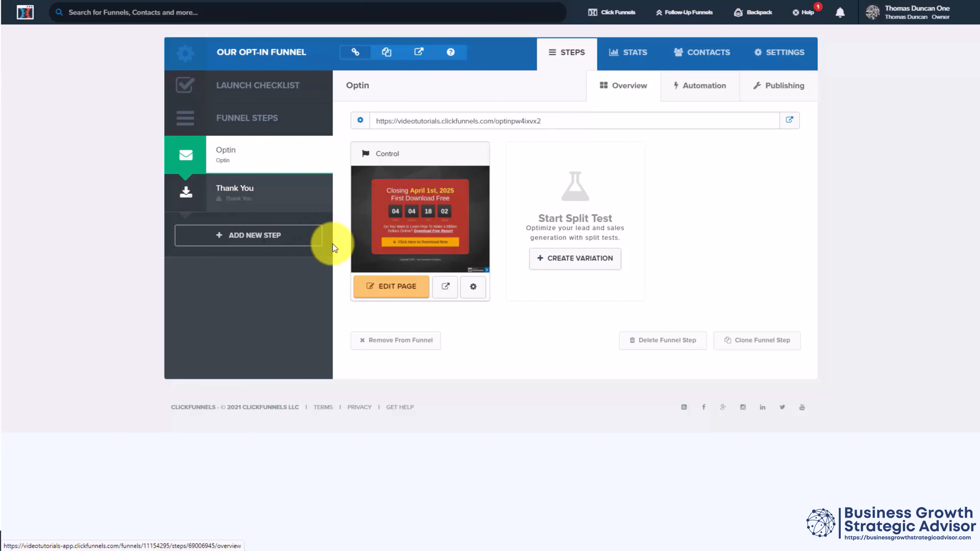
{"action": "left_click", "coordinate": [398, 289]}
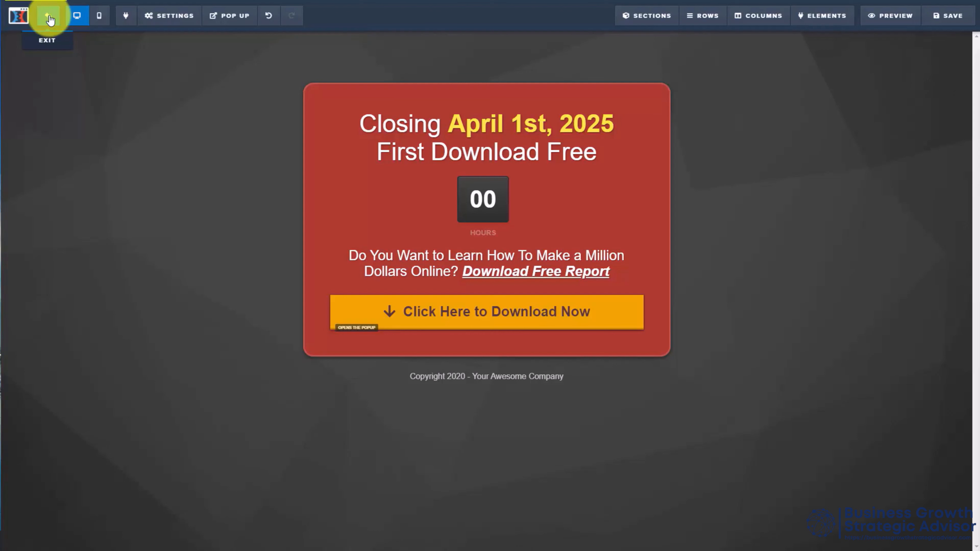
Step: Check the page's mobile view and look over the available Editor Apps
{"action": "left_click", "coordinate": [99, 17]}
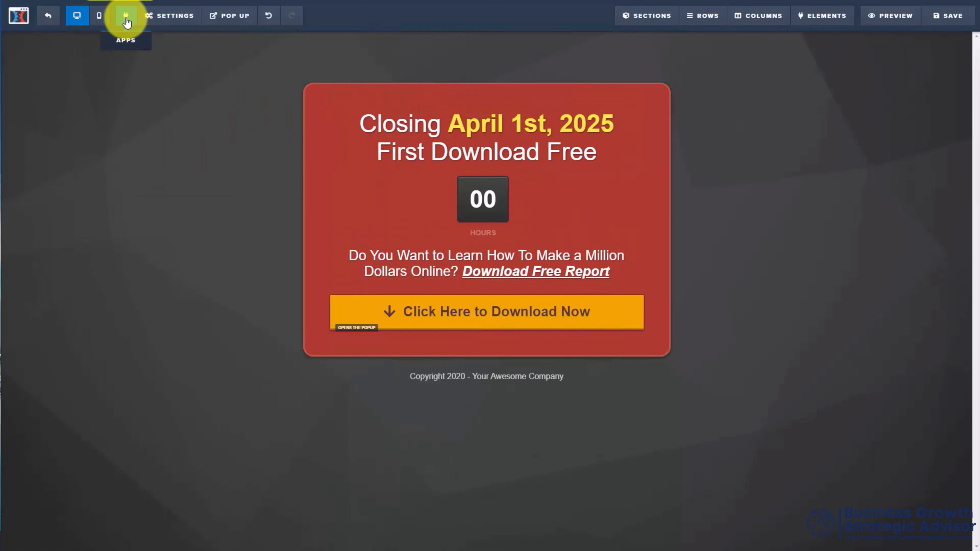
{"action": "left_click", "coordinate": [126, 17]}
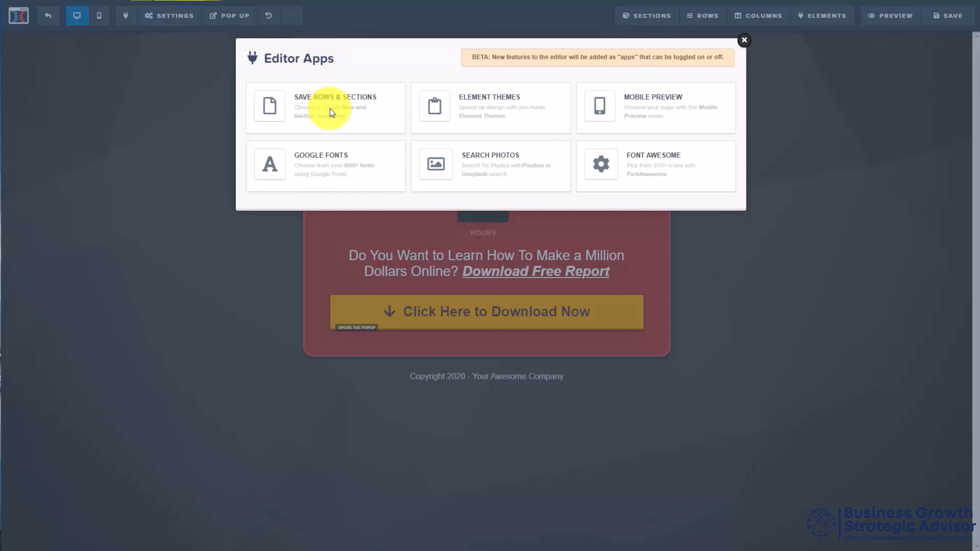
{"action": "left_click", "coordinate": [197, 230]}
Step: Review the opt-in page's email integration settings and its SEO meta data
{"action": "mouse_move", "coordinate": [164, 24]}
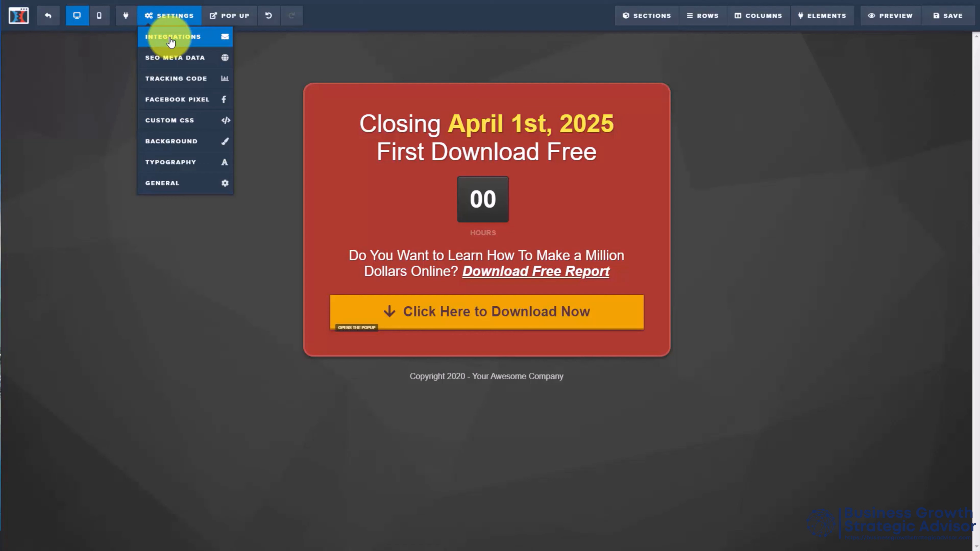
{"action": "left_click", "coordinate": [171, 39]}
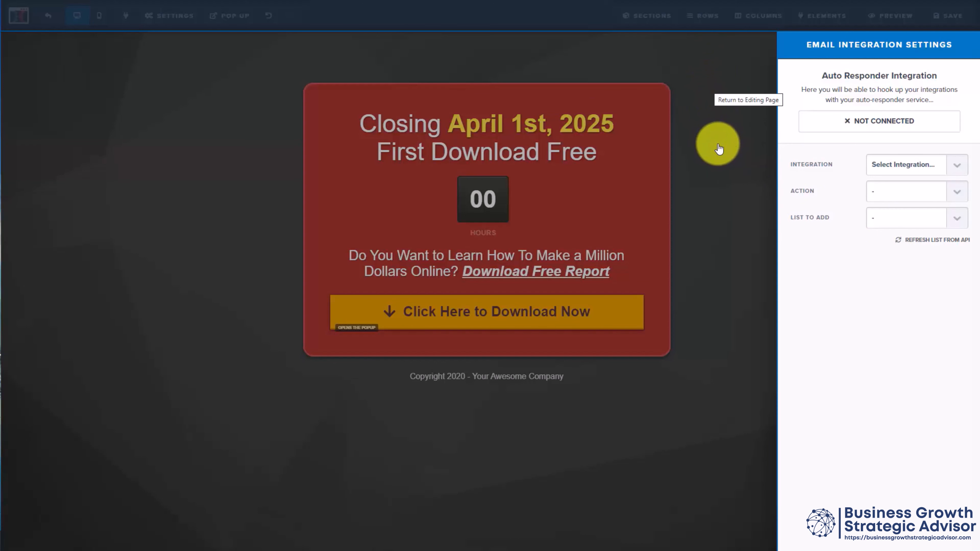
{"action": "left_click", "coordinate": [706, 227]}
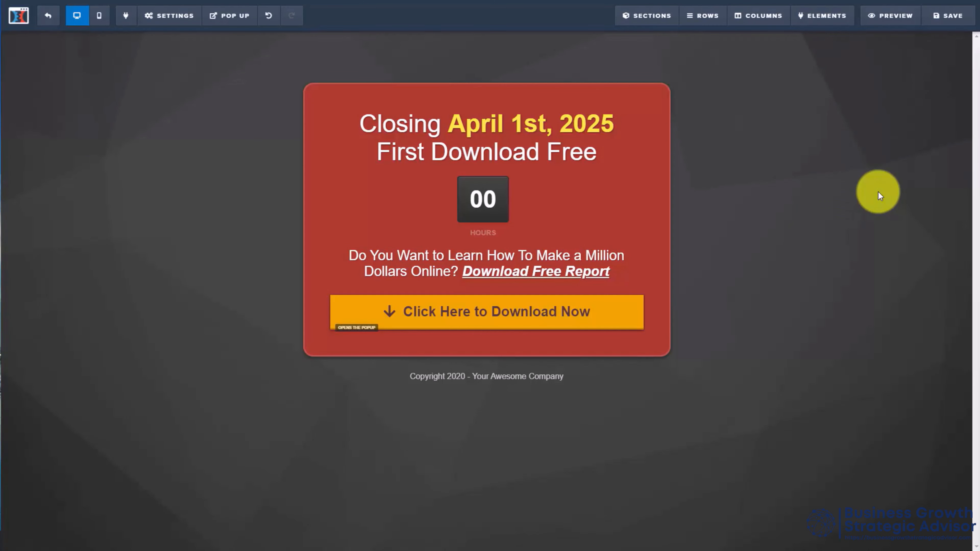
{"action": "left_click", "coordinate": [174, 17]}
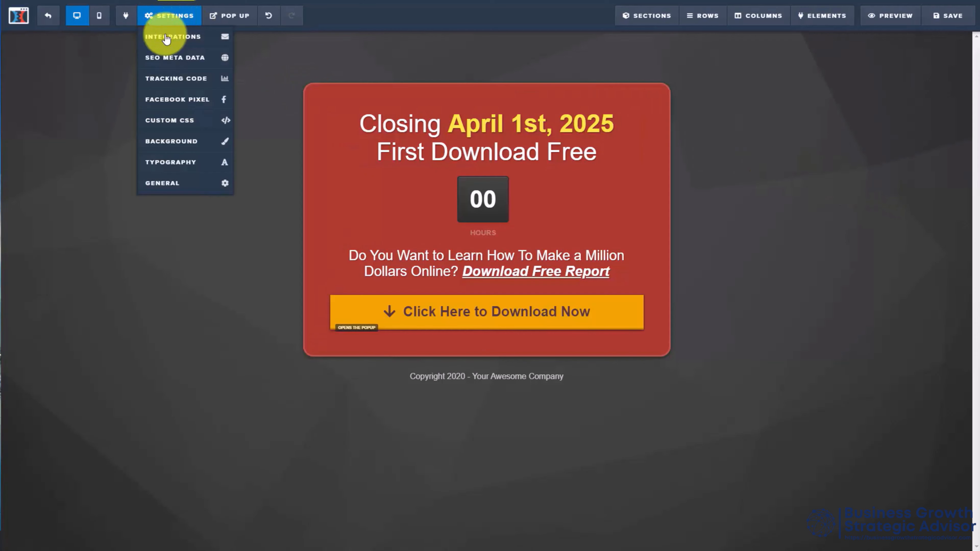
{"action": "left_click", "coordinate": [174, 60]}
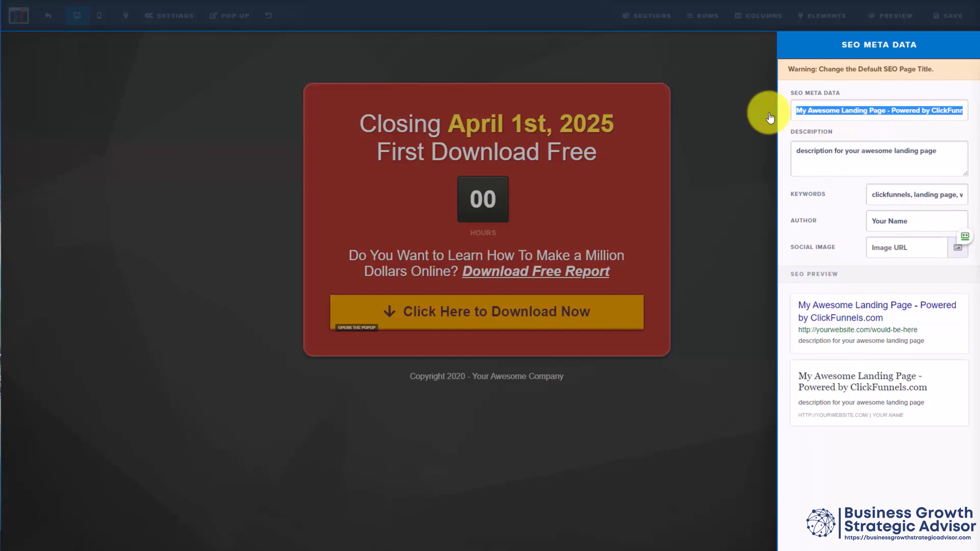
{"action": "left_click", "coordinate": [713, 116]}
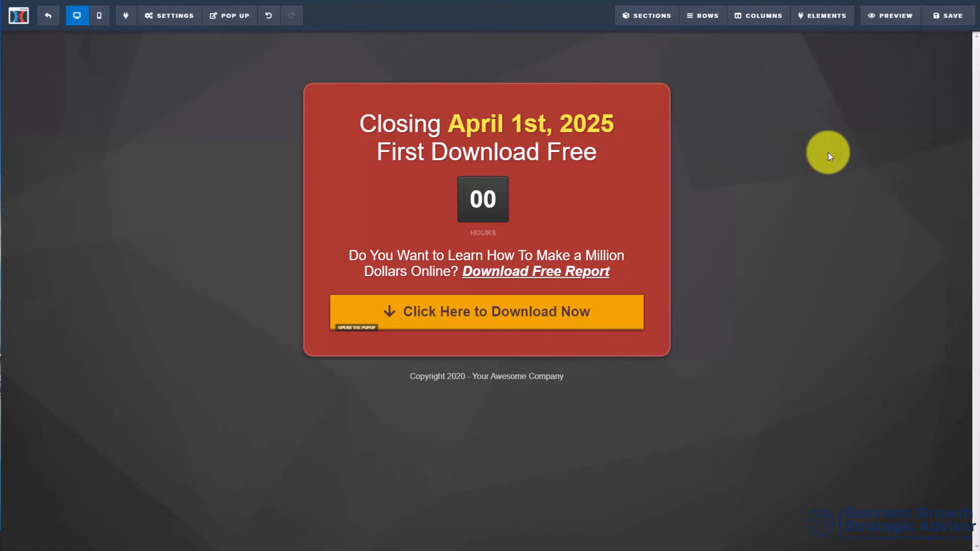
Step: Review the page's header and footer tracking code areas and the Facebook conversions pixel settings
{"action": "left_click", "coordinate": [181, 17]}
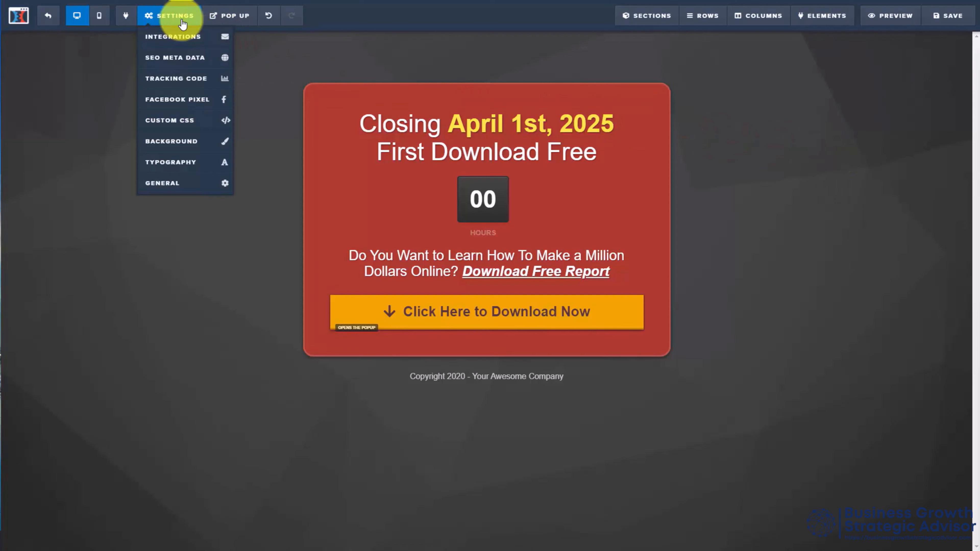
{"action": "left_click", "coordinate": [176, 79]}
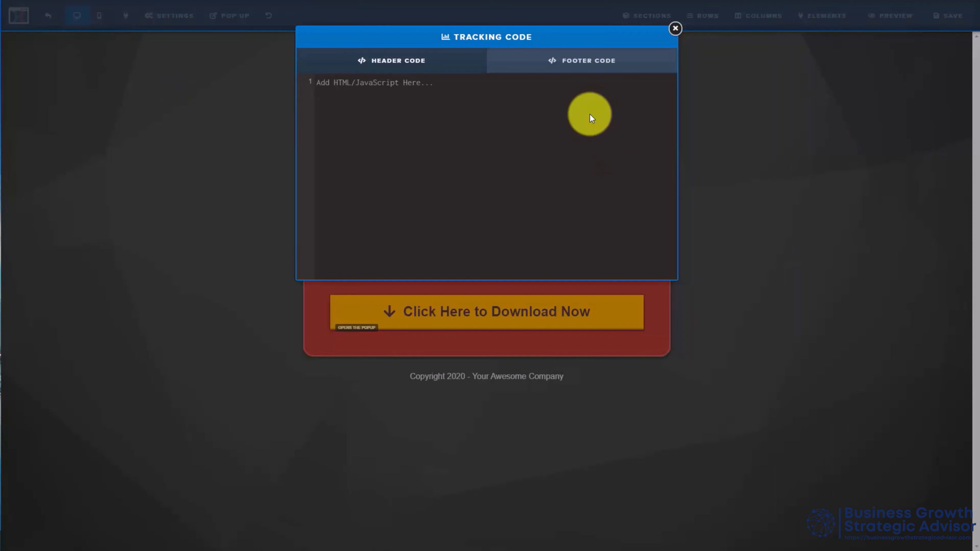
{"action": "left_click", "coordinate": [563, 63]}
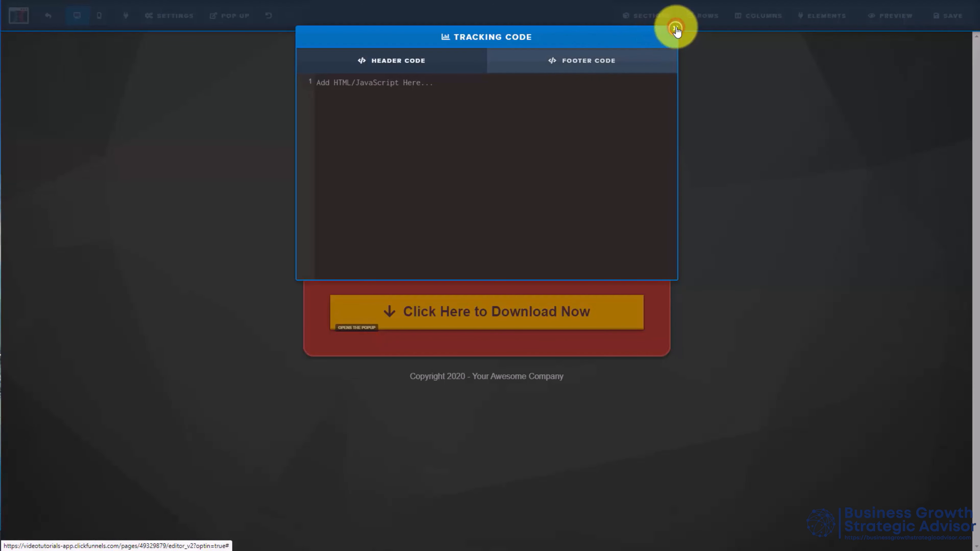
{"action": "left_click", "coordinate": [676, 29]}
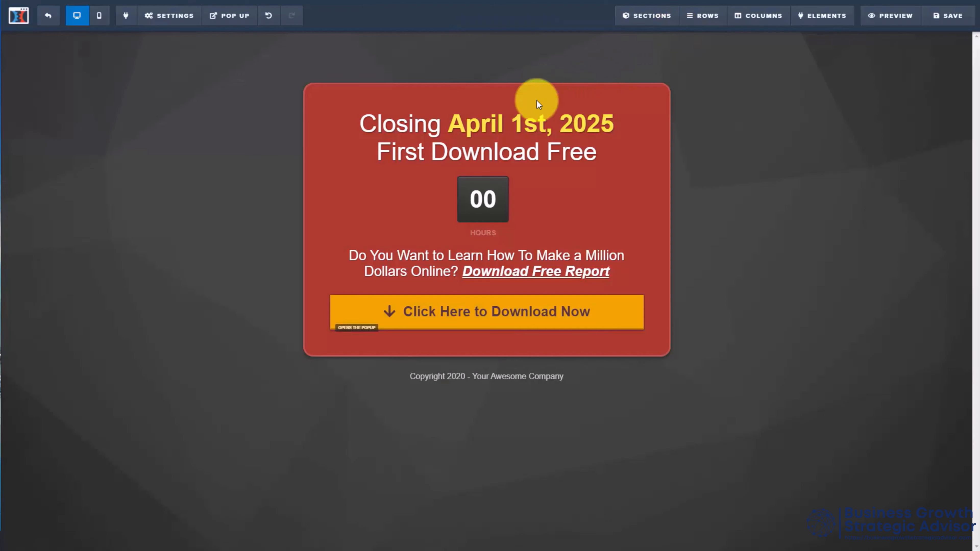
{"action": "left_click", "coordinate": [168, 17]}
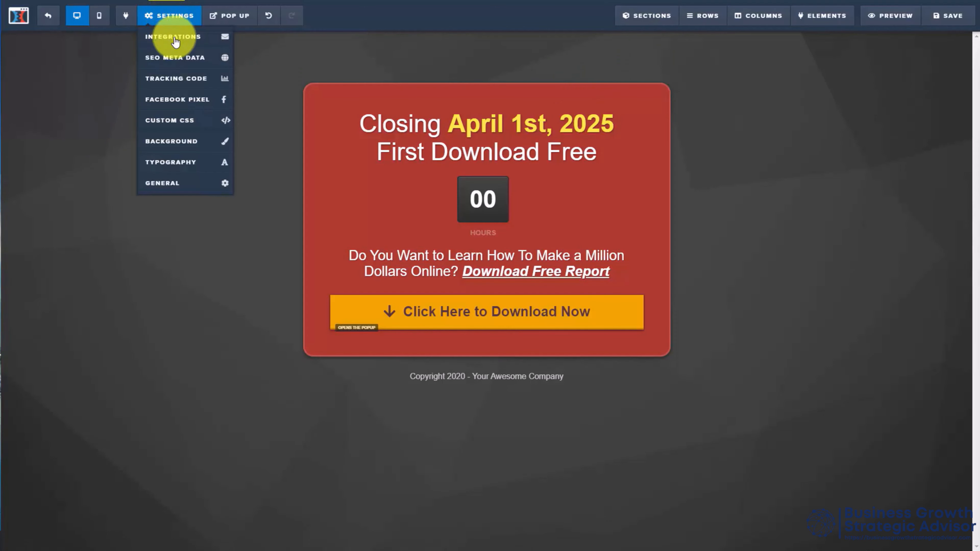
{"action": "left_click", "coordinate": [184, 101]}
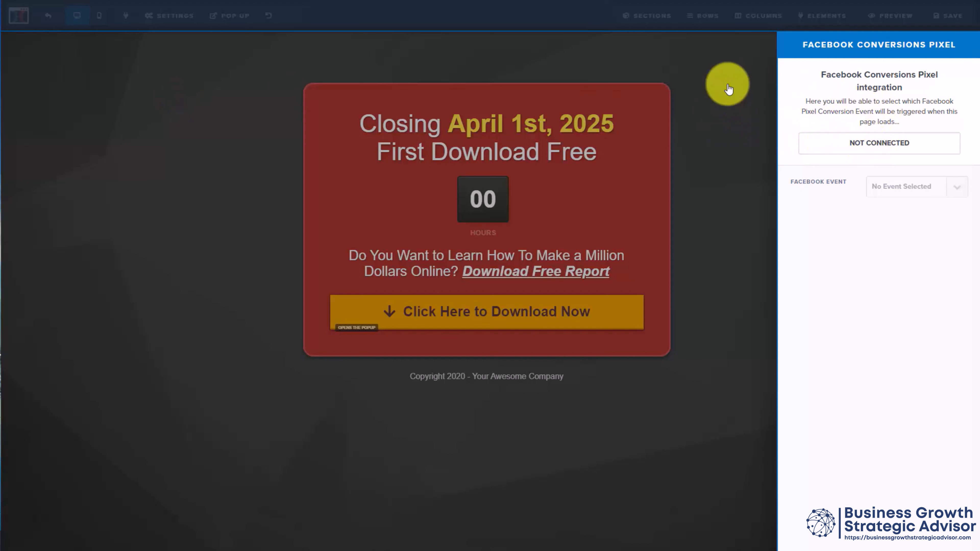
{"action": "left_click", "coordinate": [716, 110]}
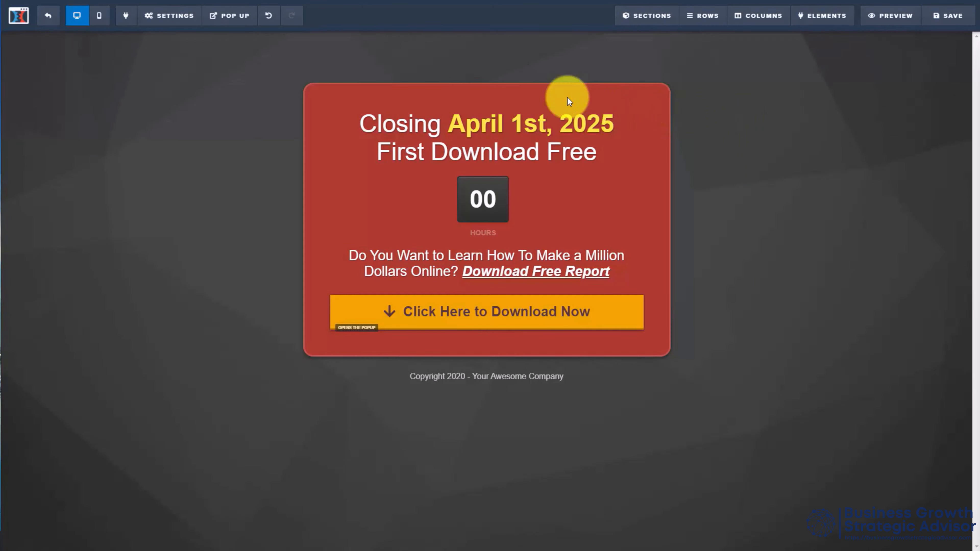
Step: Look at the page's custom CSS editor and its background image, color and video settings
{"action": "mouse_move", "coordinate": [170, 14]}
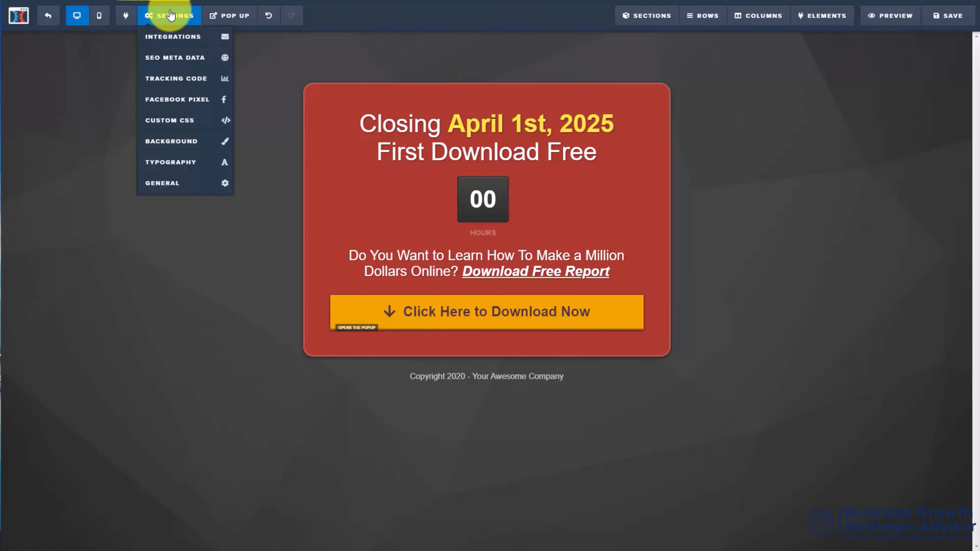
{"action": "left_click", "coordinate": [178, 120]}
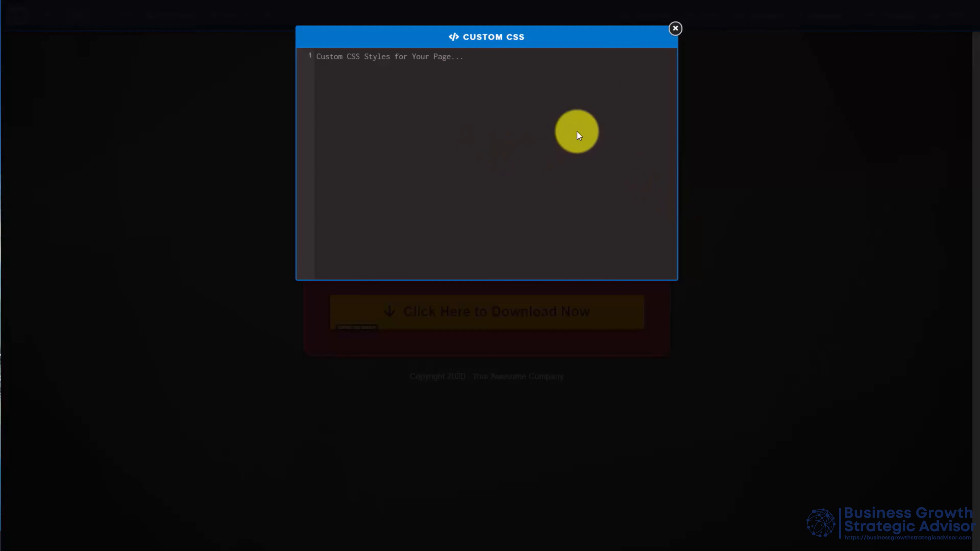
{"action": "left_click", "coordinate": [675, 28]}
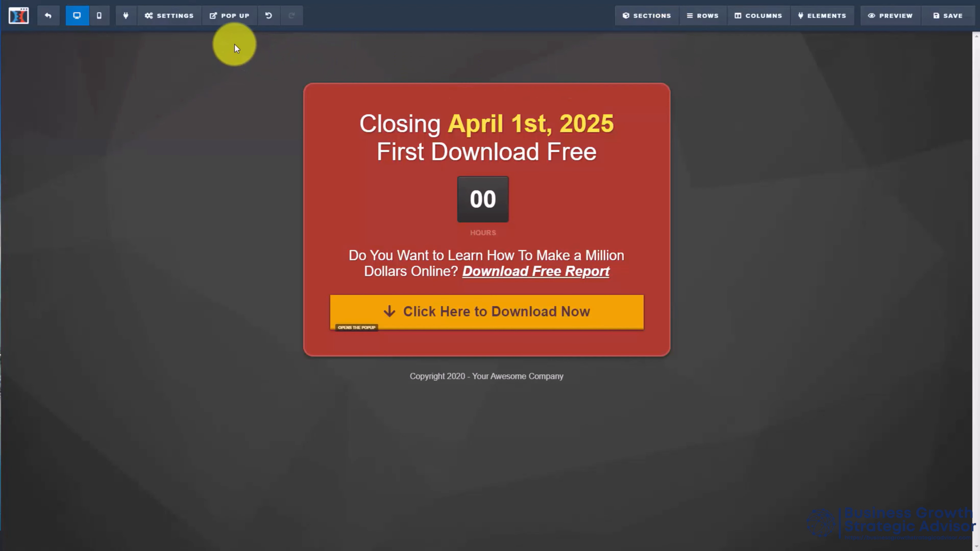
{"action": "left_click", "coordinate": [174, 16]}
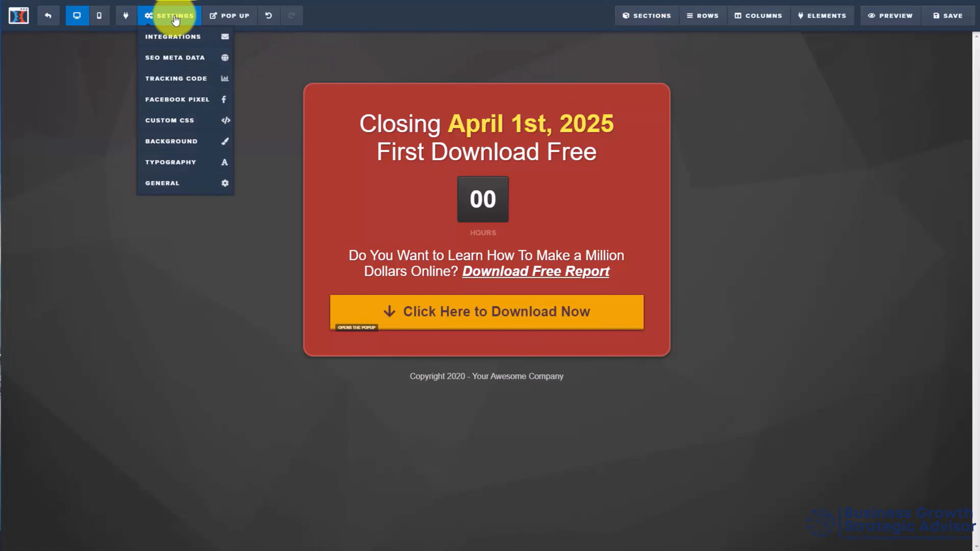
{"action": "left_click", "coordinate": [186, 142]}
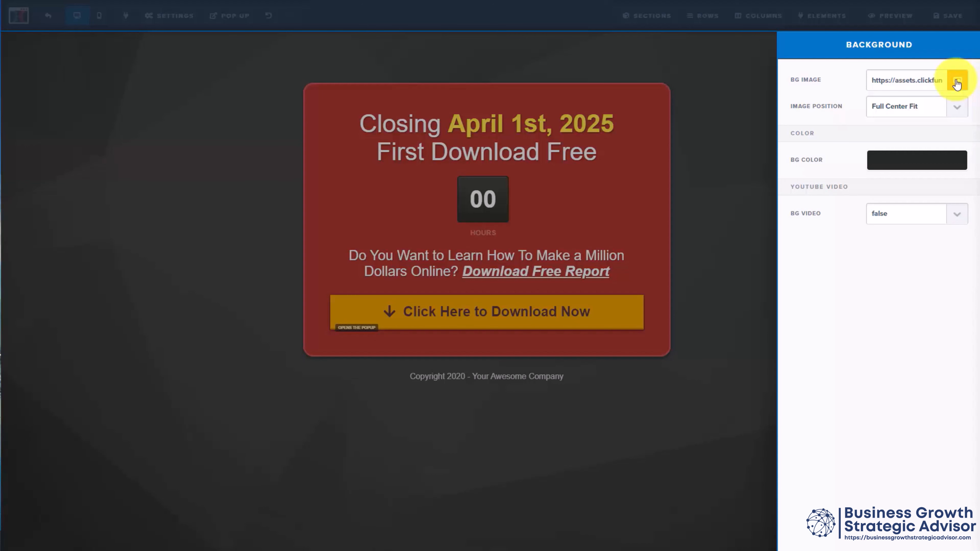
{"action": "left_click", "coordinate": [255, 131]}
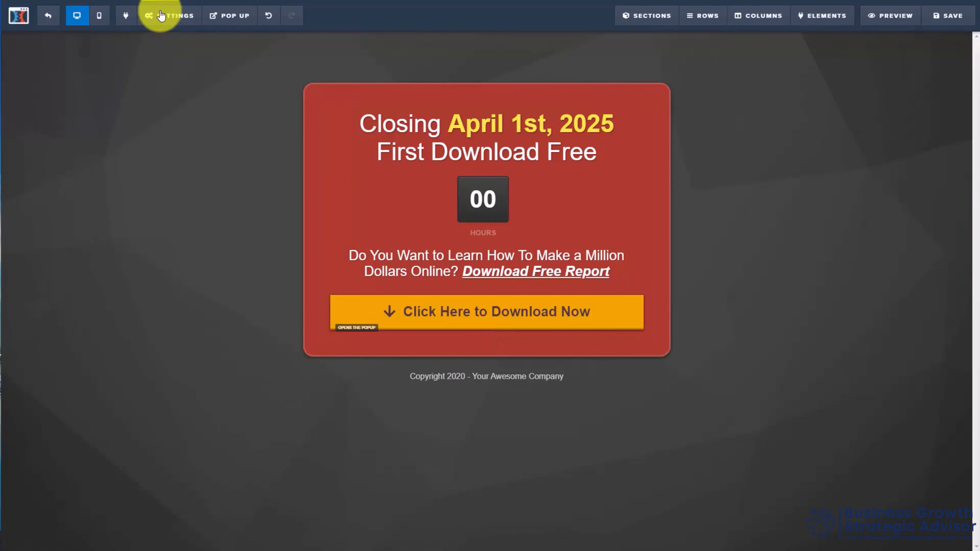
Step: Review the page's general settings, including the Digital Asset options, and return to the page
{"action": "mouse_move", "coordinate": [162, 15]}
{"action": "left_click", "coordinate": [186, 162]}
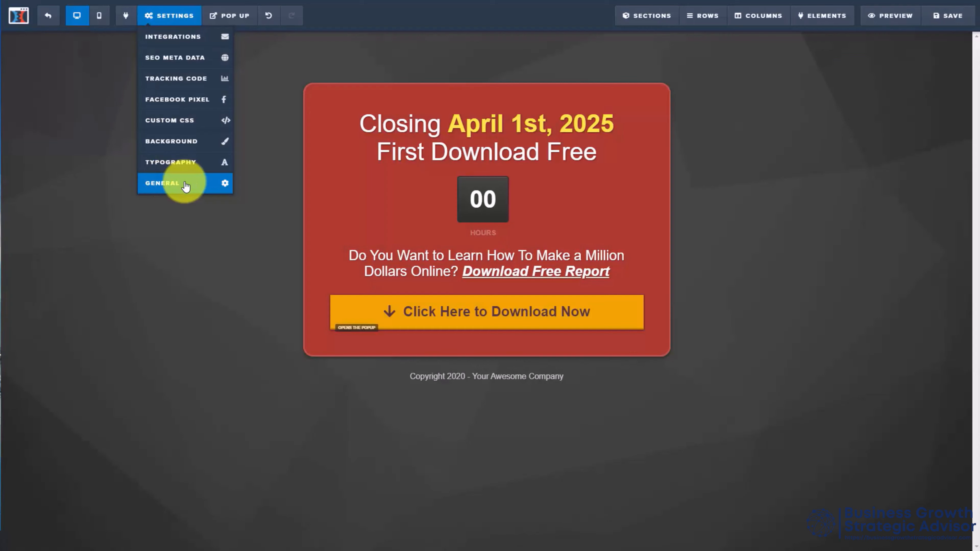
{"action": "left_click", "coordinate": [162, 188]}
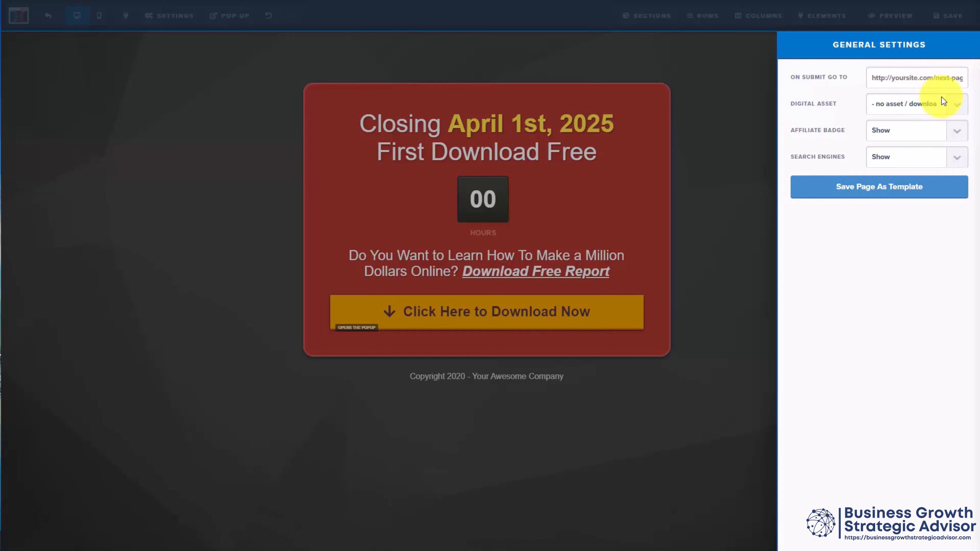
{"action": "left_click", "coordinate": [959, 108]}
{"action": "left_click", "coordinate": [959, 109]}
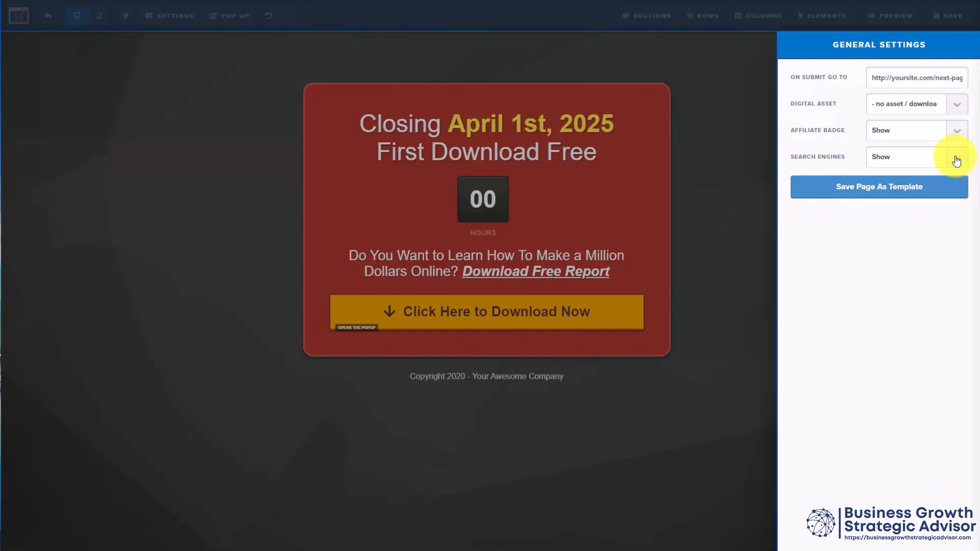
{"action": "left_click", "coordinate": [237, 122]}
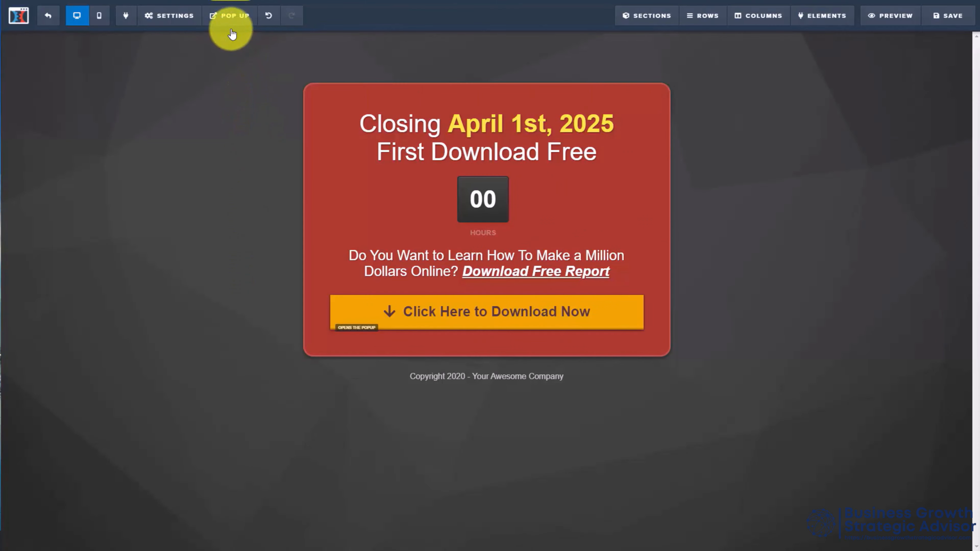
Step: Show the opt-in page's pop-up and set its exit trigger to Show When User Tries To Exits
{"action": "left_click", "coordinate": [236, 19]}
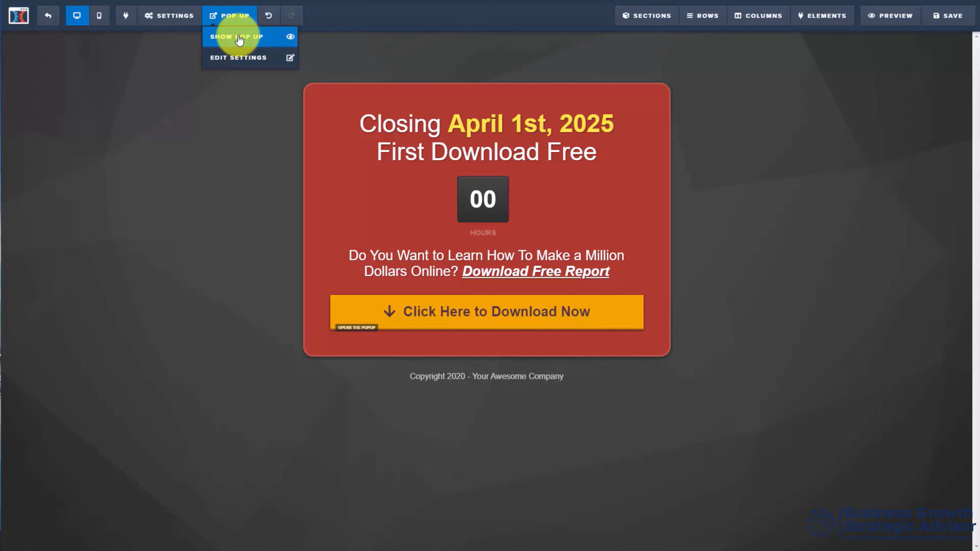
{"action": "left_click", "coordinate": [238, 38]}
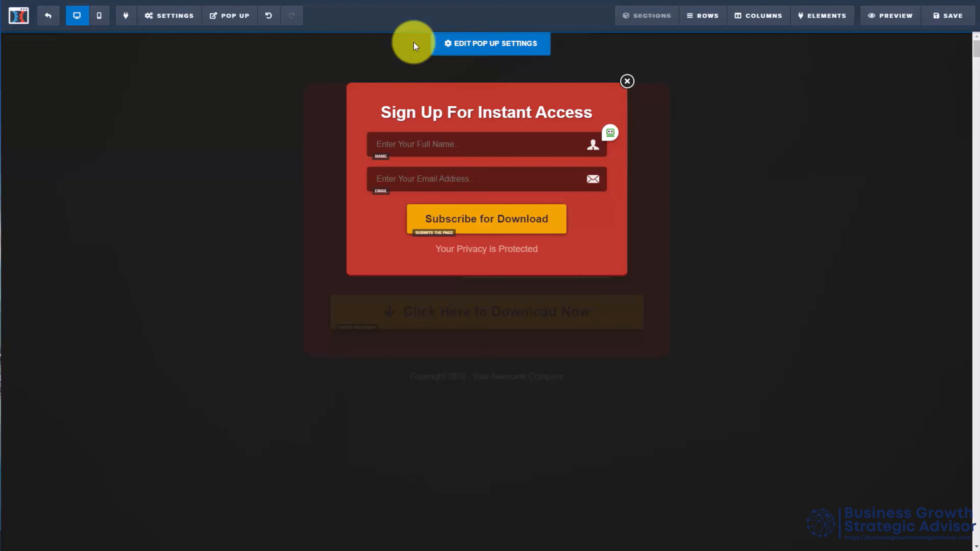
{"action": "left_click", "coordinate": [233, 18]}
{"action": "left_click", "coordinate": [233, 58]}
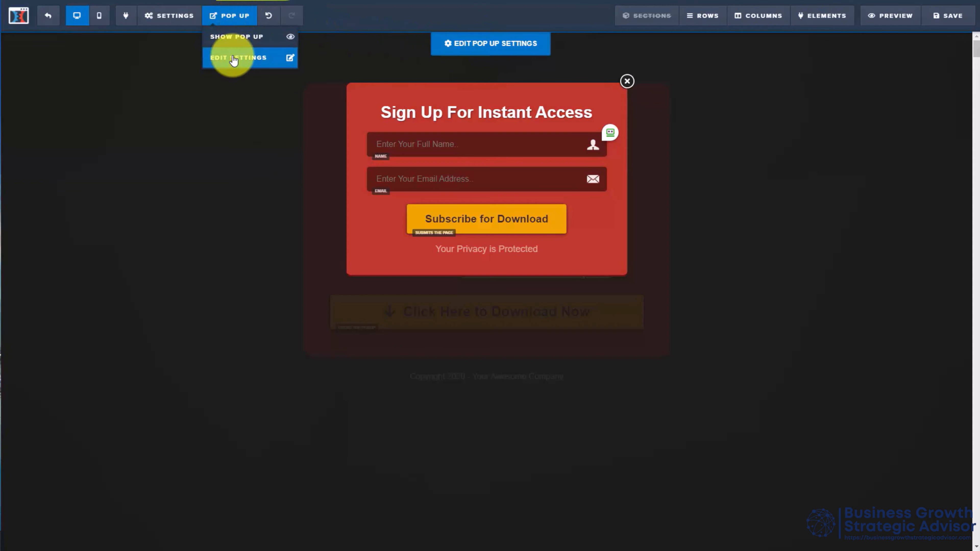
{"action": "left_click", "coordinate": [487, 47]}
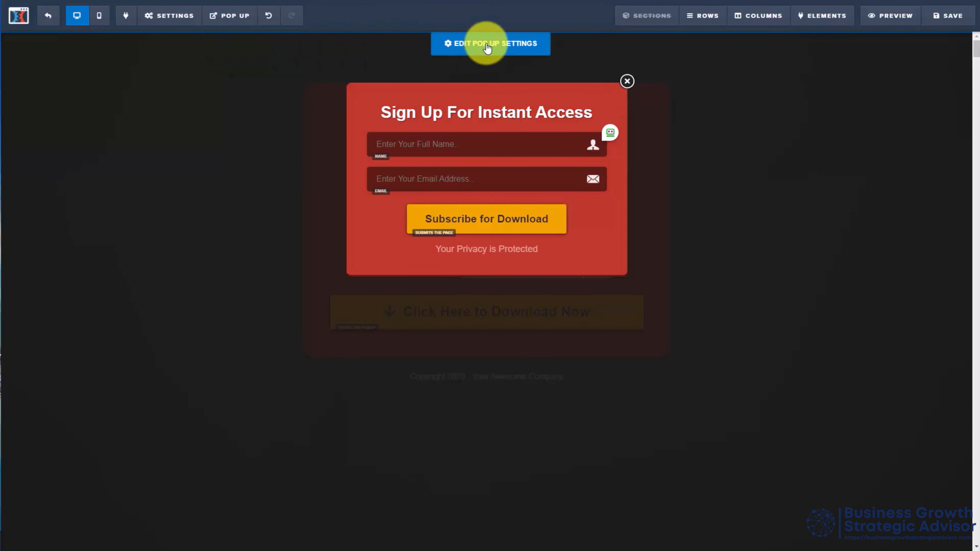
{"action": "left_click", "coordinate": [487, 46]}
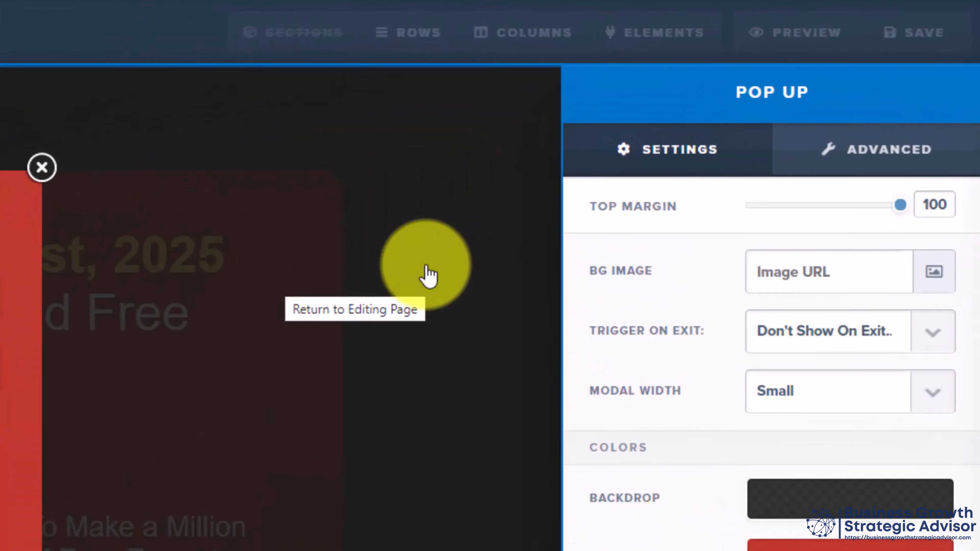
{"action": "left_click", "coordinate": [961, 162]}
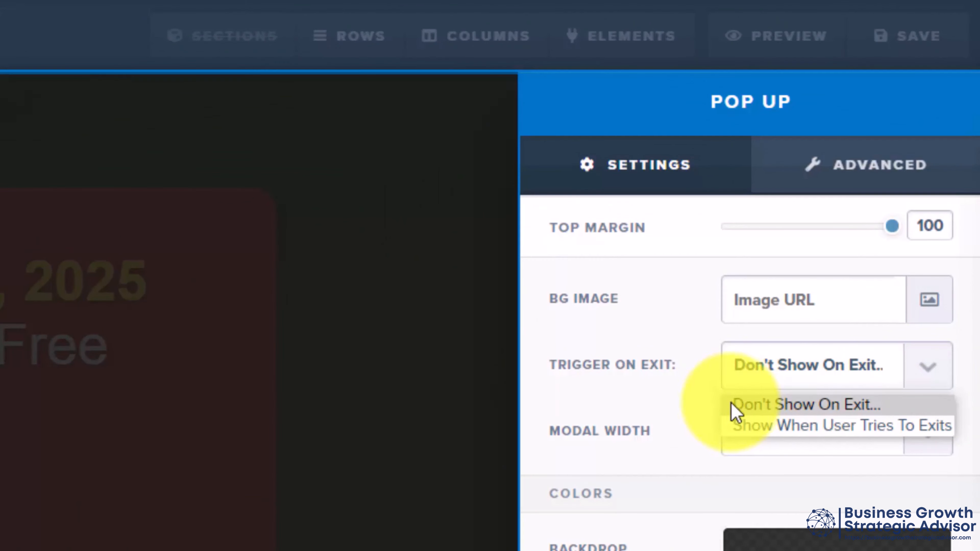
{"action": "left_click", "coordinate": [821, 424]}
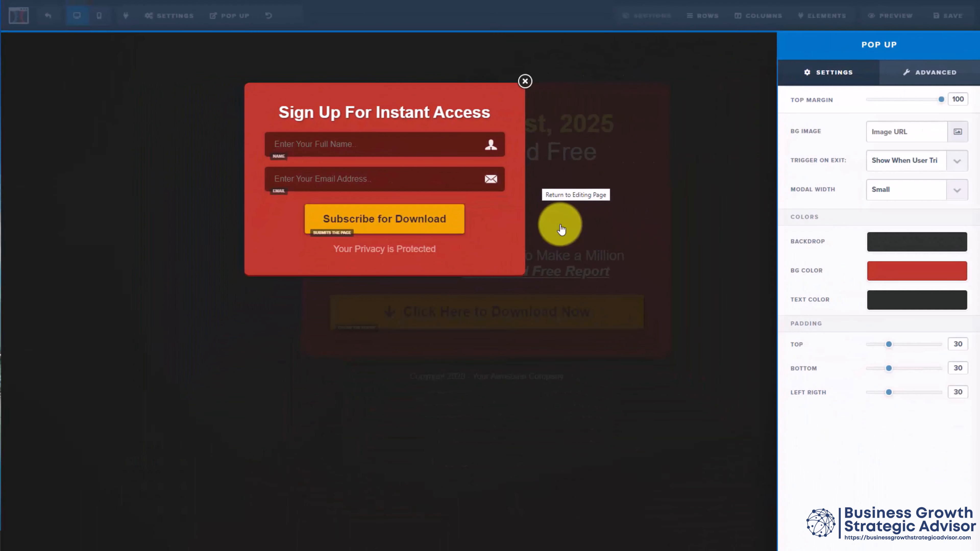
Step: Set the pop-up's Timed Delay to Fade In With Scale in its advanced animation settings
{"action": "left_click", "coordinate": [925, 76]}
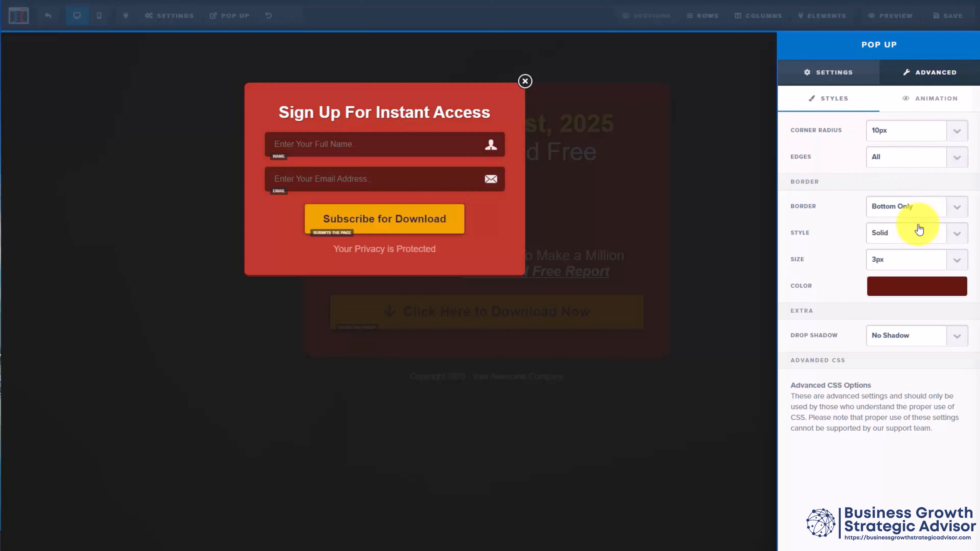
{"action": "left_click", "coordinate": [929, 101]}
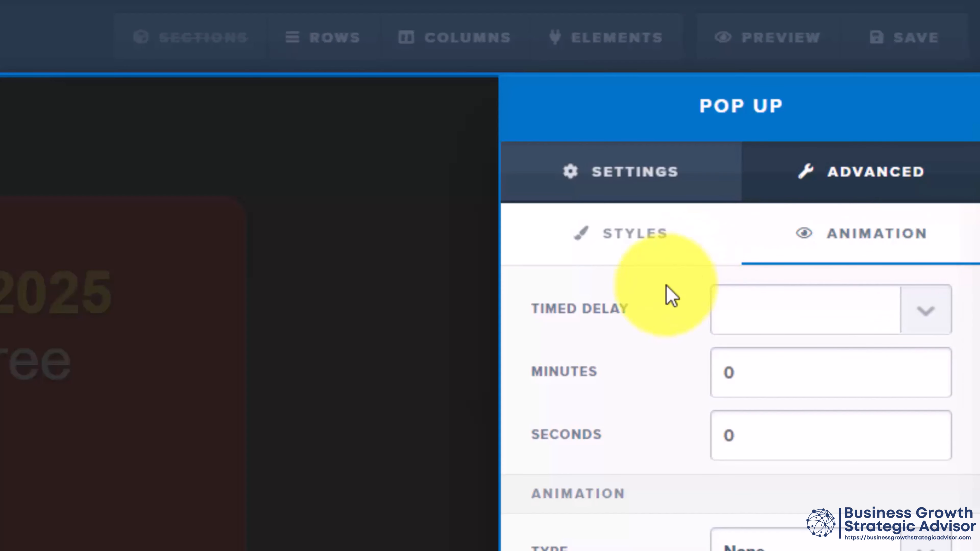
{"action": "left_click", "coordinate": [927, 314]}
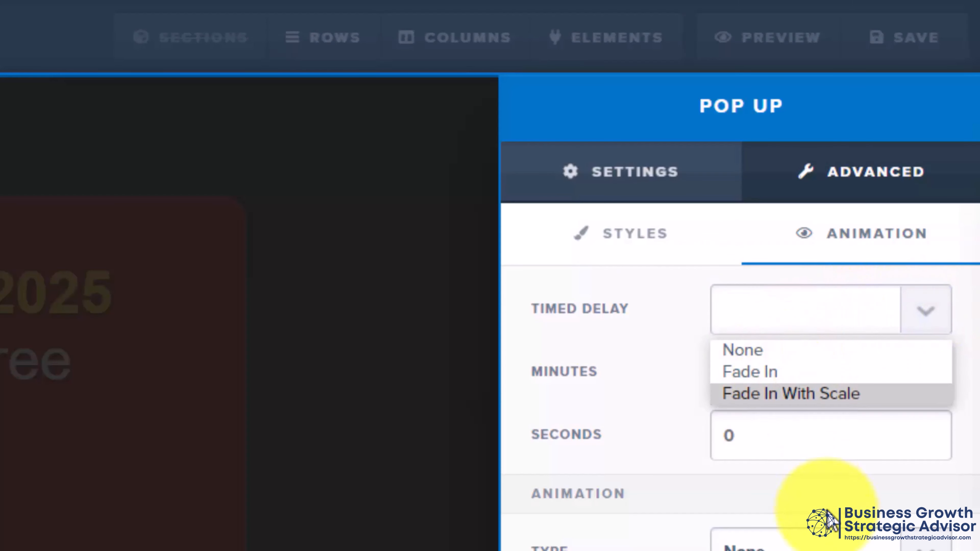
{"action": "left_click", "coordinate": [805, 393]}
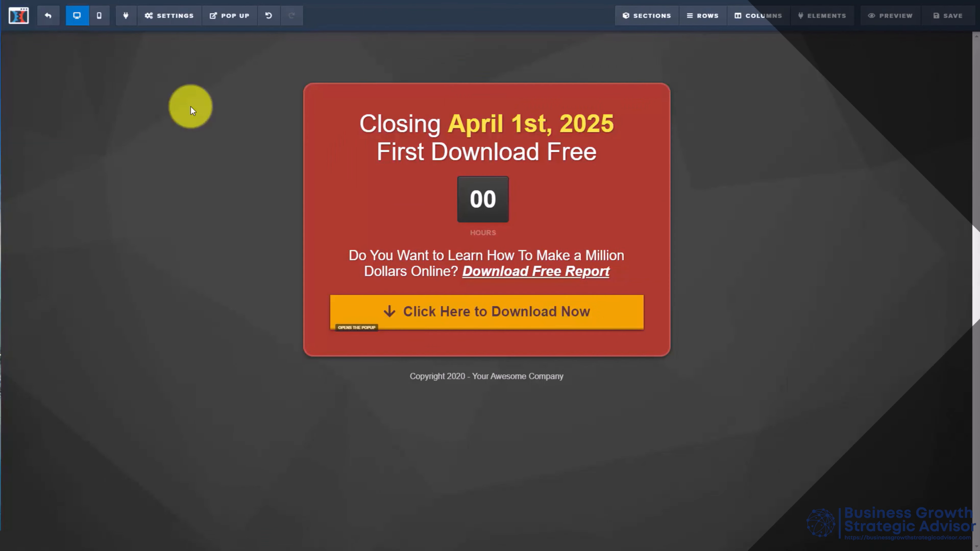
Step: Check which integrations the opt-in page's email integration settings offer
{"action": "left_click", "coordinate": [175, 16]}
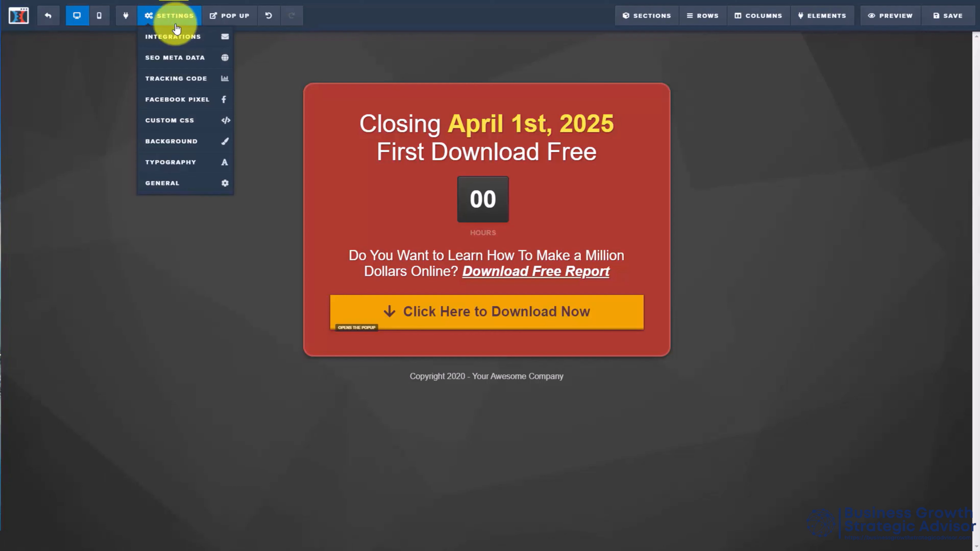
{"action": "left_click", "coordinate": [180, 45]}
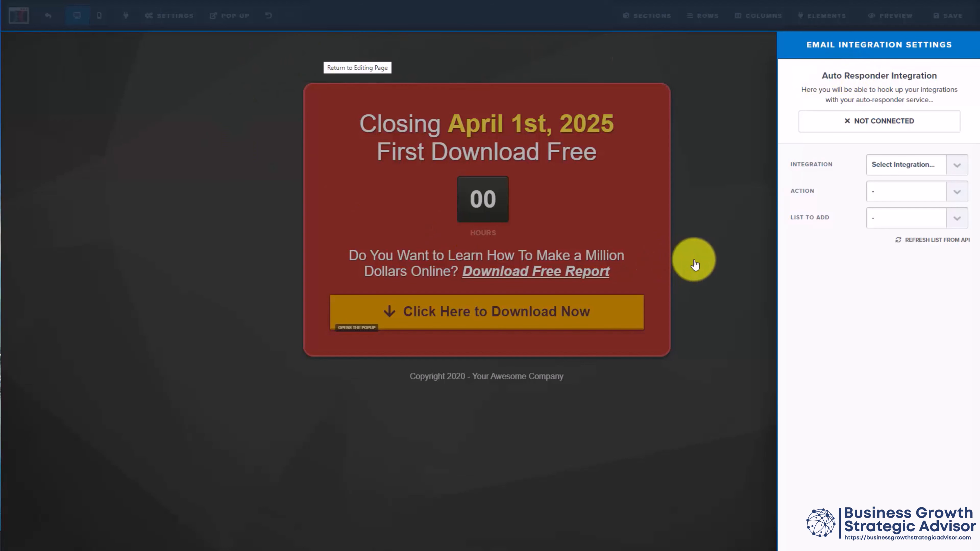
{"action": "left_click", "coordinate": [959, 169]}
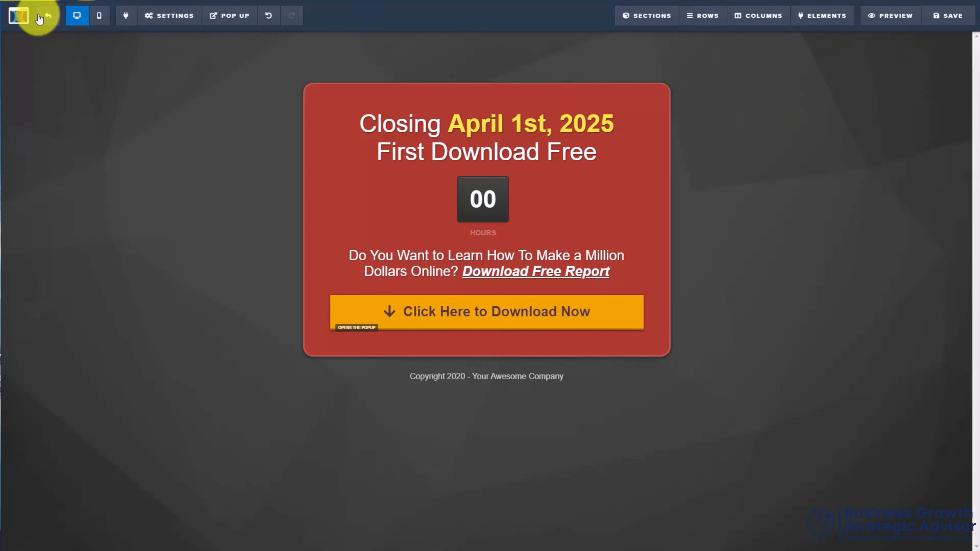
Step: Exit the page editor and open the API integrations list in the account settings
{"action": "left_click", "coordinate": [47, 19]}
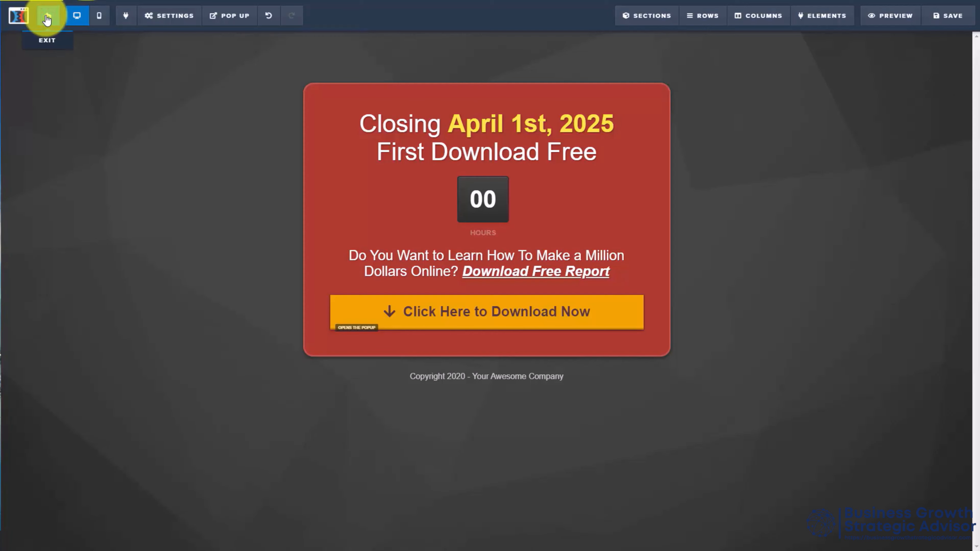
{"action": "key", "text": "Return"}
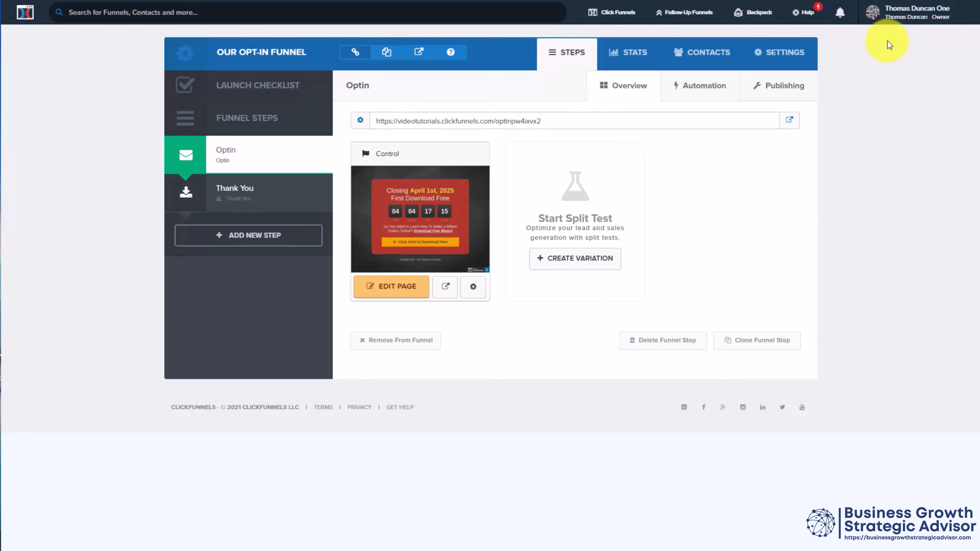
{"action": "mouse_move", "coordinate": [890, 13]}
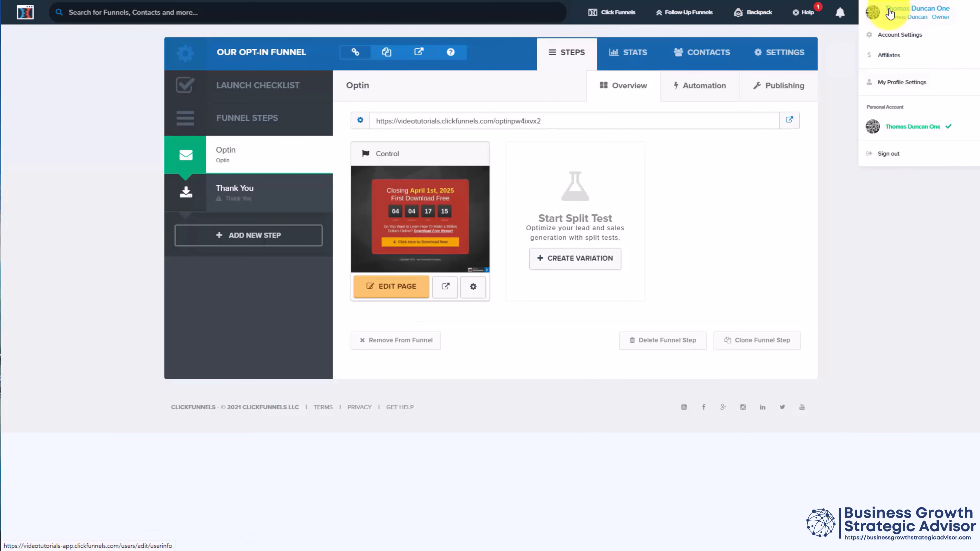
{"action": "left_click", "coordinate": [895, 36]}
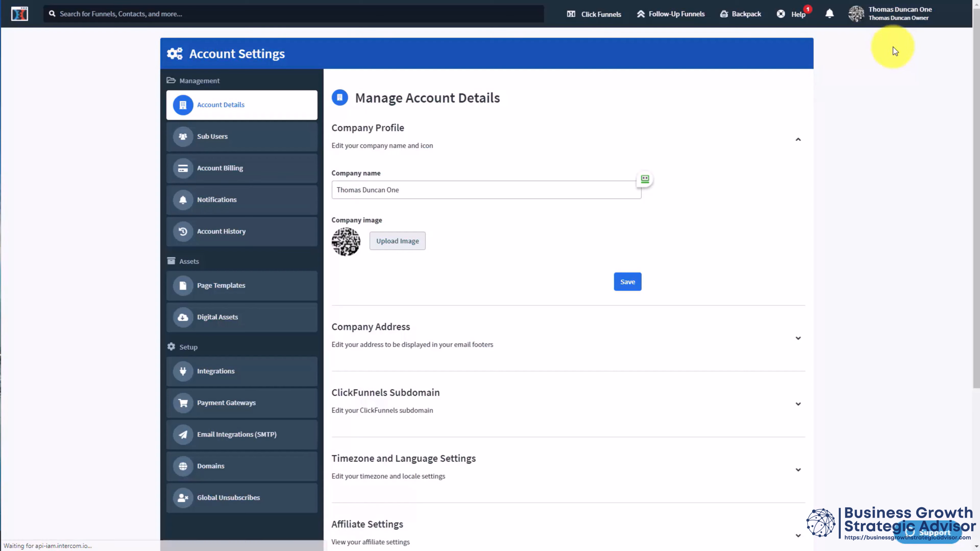
{"action": "left_click", "coordinate": [217, 378]}
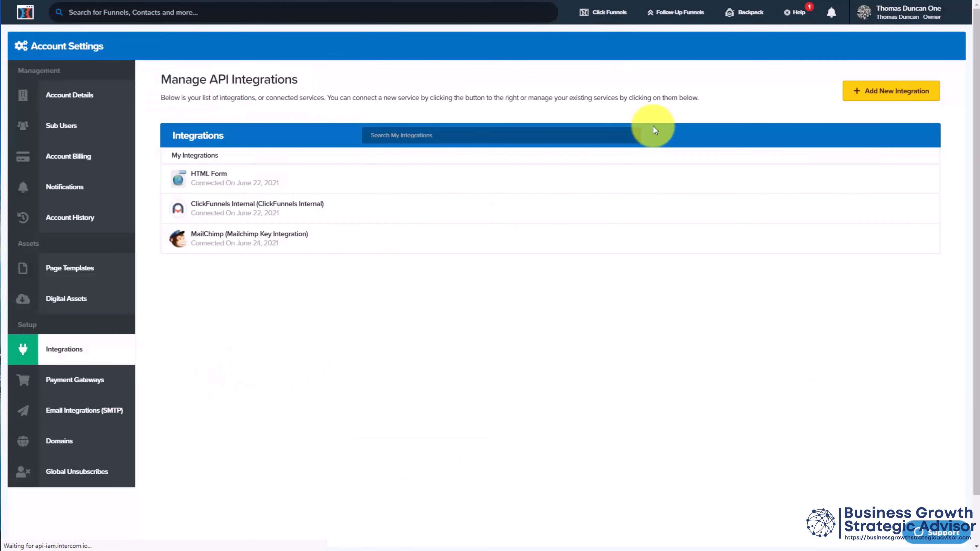
Step: Browse the available new integrations, filter them to Email, view the MailChimp setup form, and return to the account's integrations list
{"action": "left_click", "coordinate": [887, 91]}
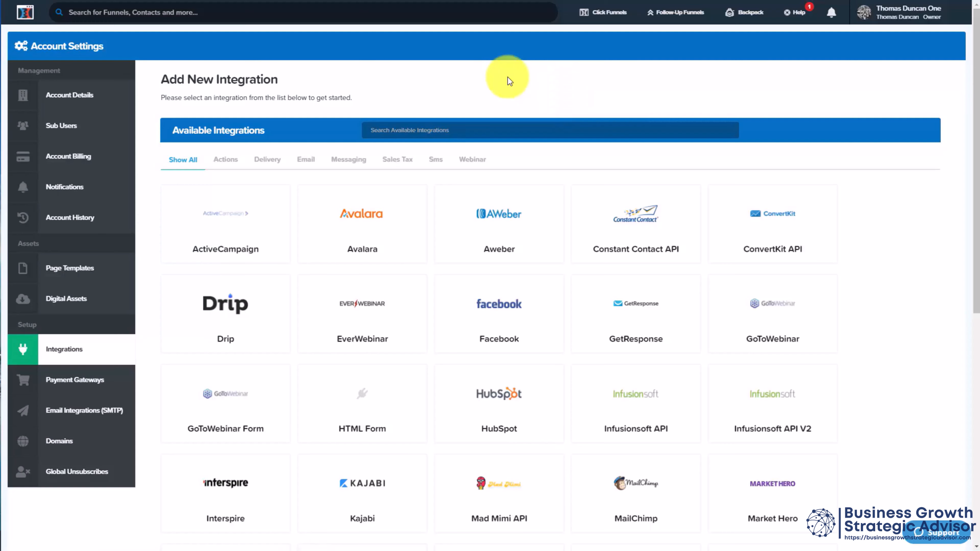
{"action": "scroll", "coordinate": [510, 81], "scroll_direction": "down", "scroll_amount": 6}
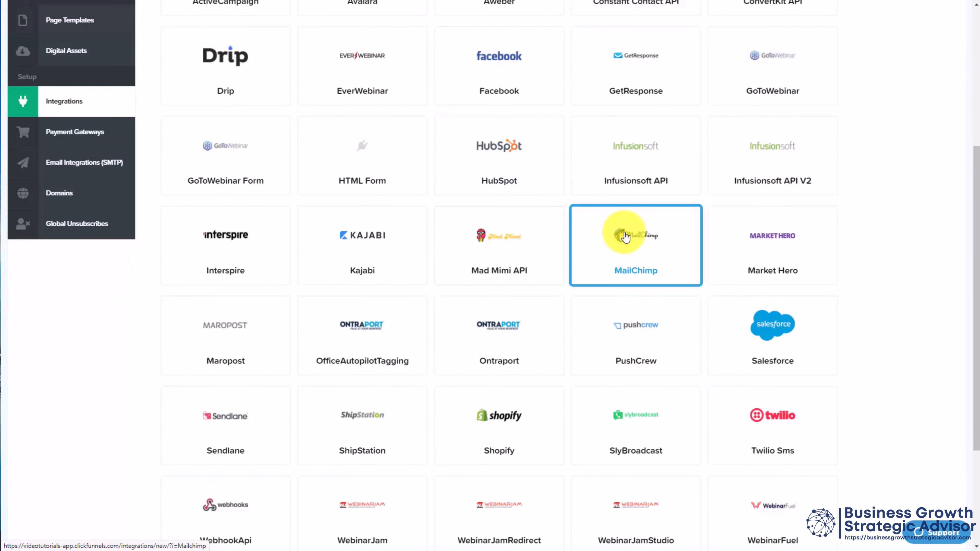
{"action": "scroll", "coordinate": [625, 231], "scroll_direction": "up", "scroll_amount": 6}
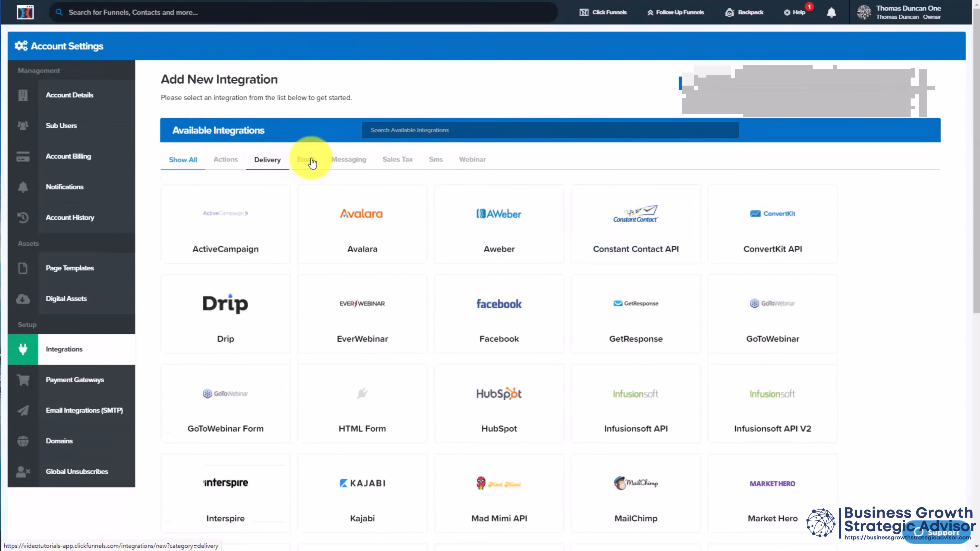
{"action": "left_click", "coordinate": [306, 166]}
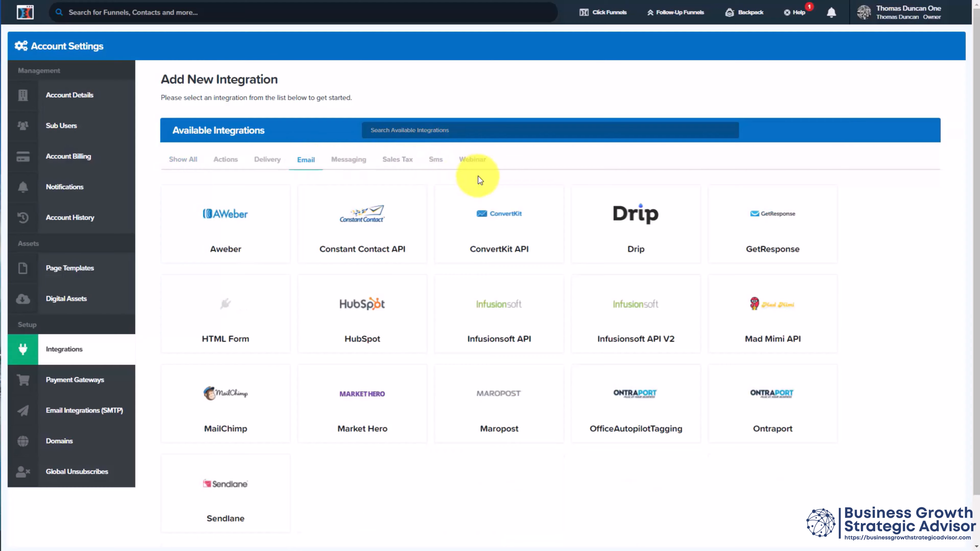
{"action": "scroll", "coordinate": [478, 176], "scroll_direction": "down", "scroll_amount": 2}
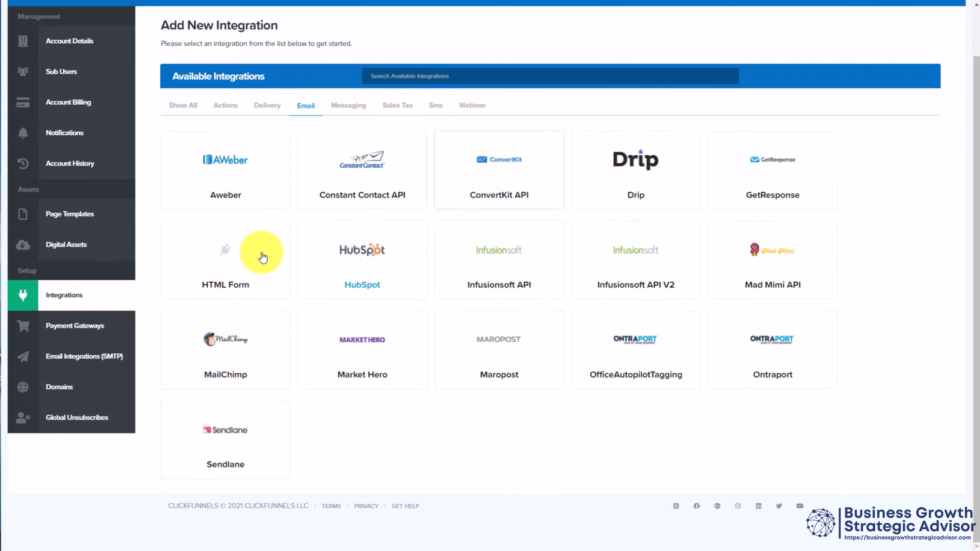
{"action": "left_click", "coordinate": [236, 347]}
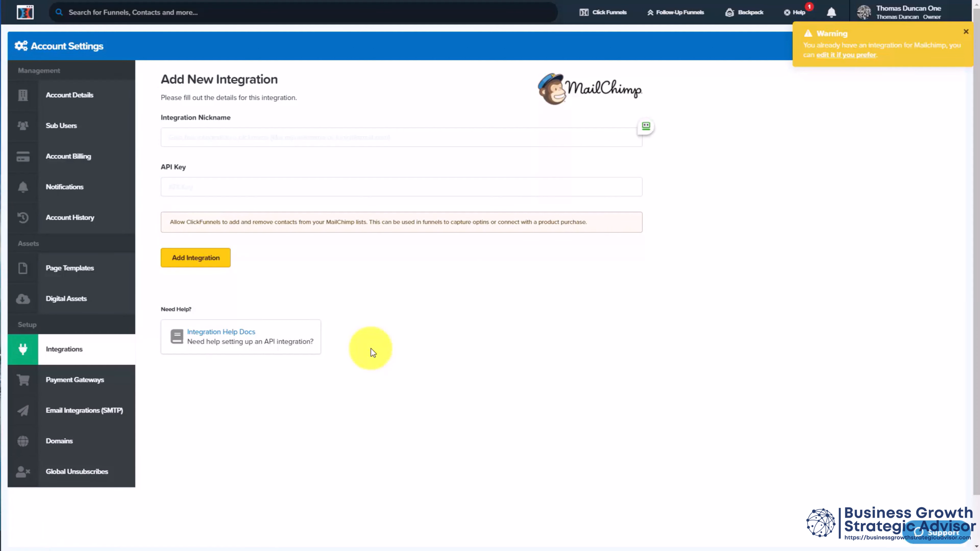
{"action": "key", "text": "alt+Left"}
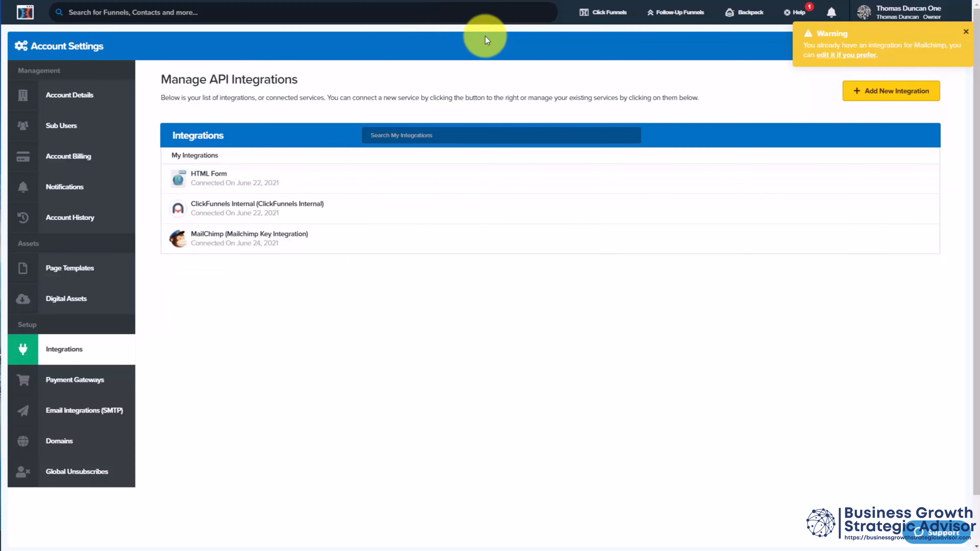
Step: Go back to Our Opt-In Funnel and open its Optin page in the editor
{"action": "left_click", "coordinate": [613, 15]}
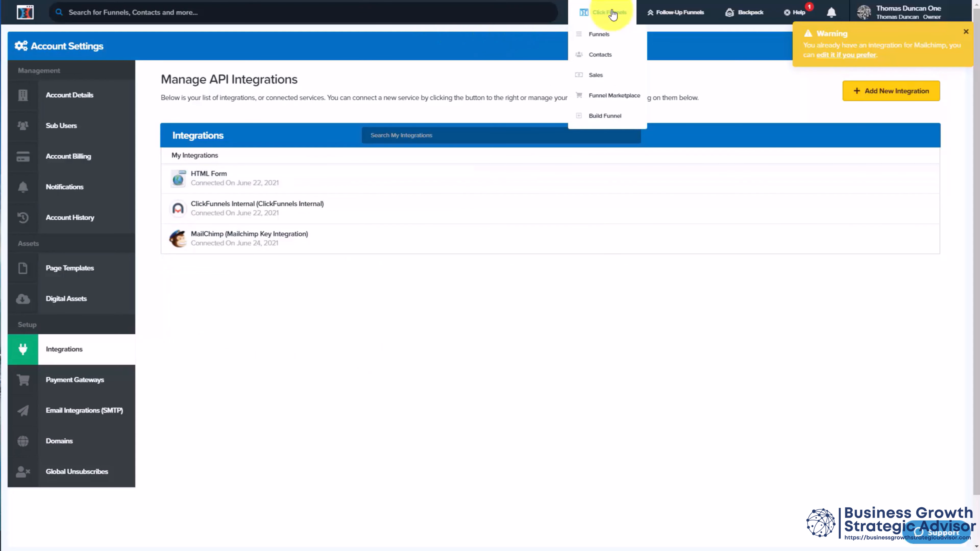
{"action": "left_click", "coordinate": [599, 34]}
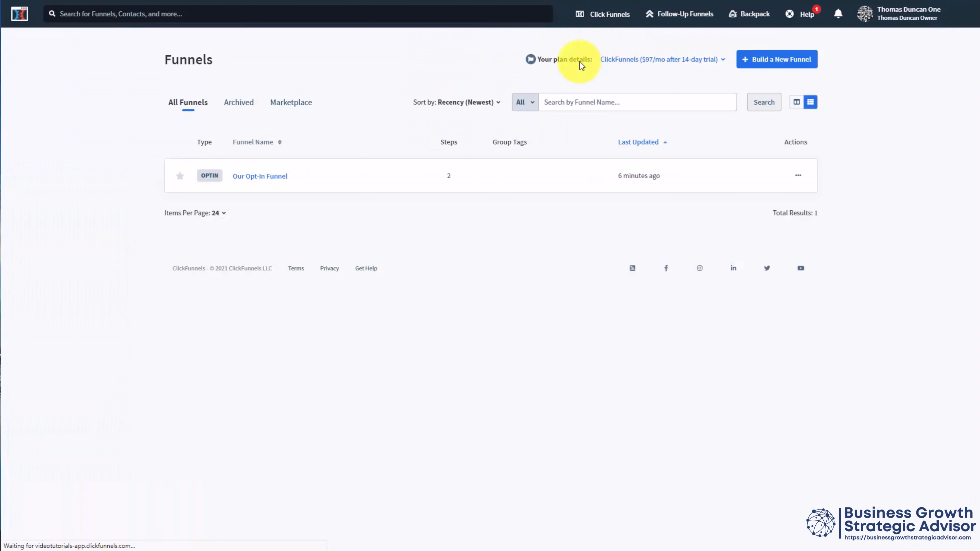
{"action": "left_click", "coordinate": [278, 179]}
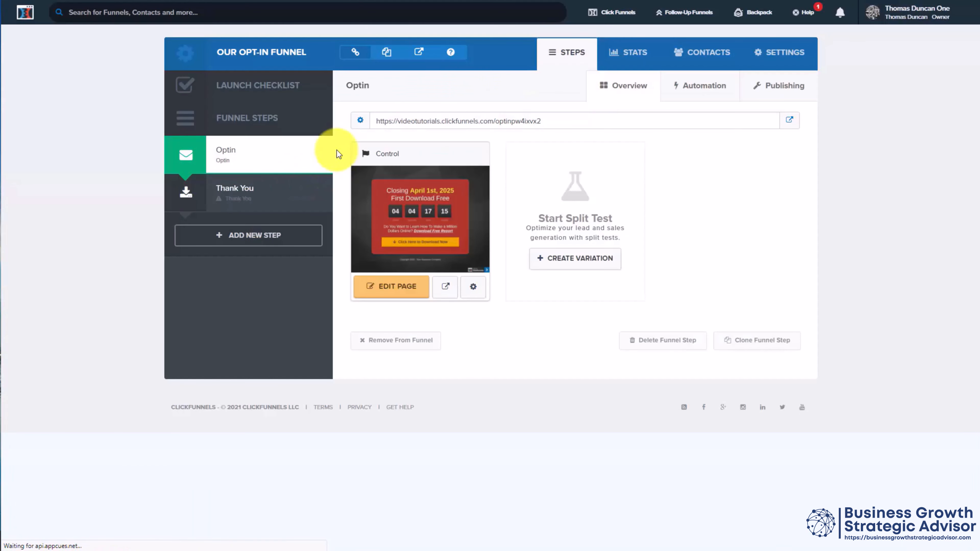
{"action": "left_click", "coordinate": [393, 294]}
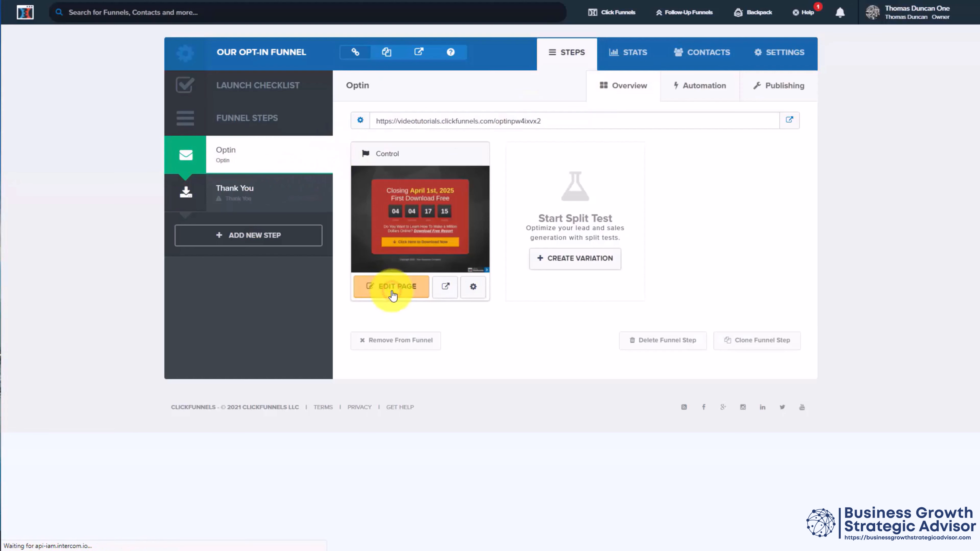
Step: Remove the connected auto-responder integration from the page's email integration settings
{"action": "mouse_move", "coordinate": [176, 28]}
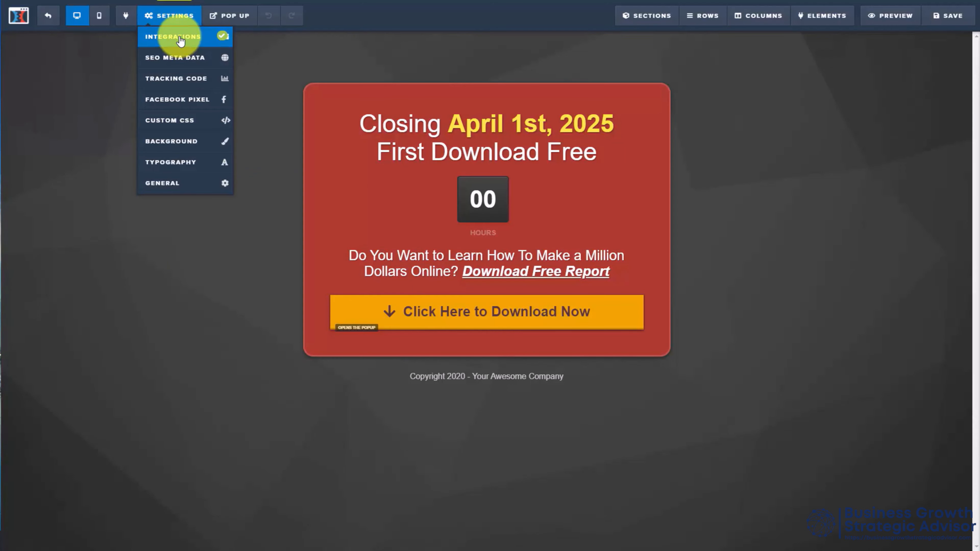
{"action": "left_click", "coordinate": [180, 39]}
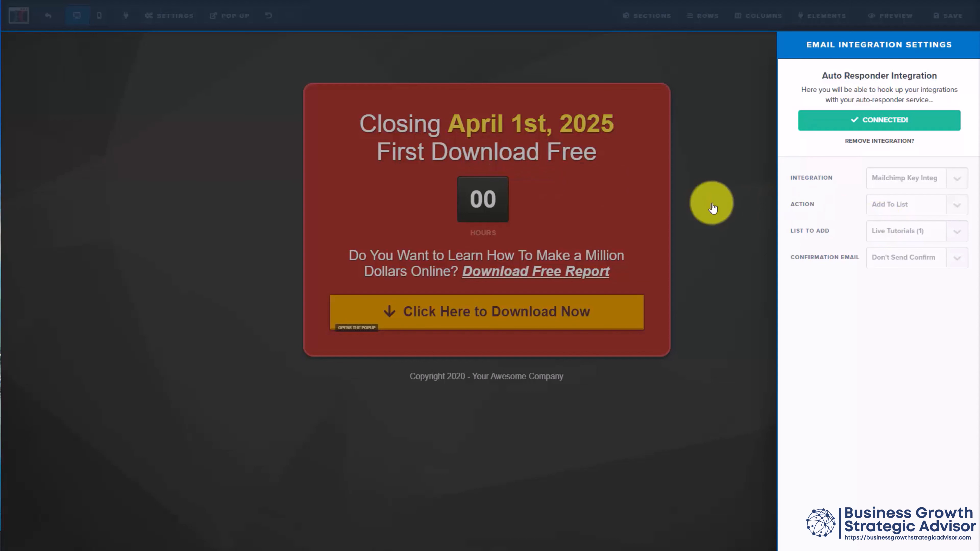
{"action": "left_click", "coordinate": [889, 141]}
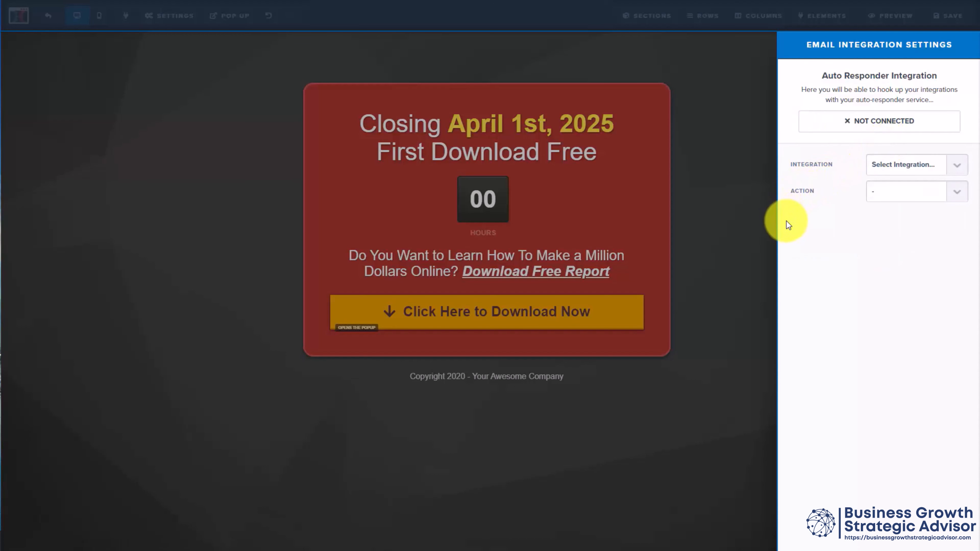
Step: Connect the page to the Mailchimp Key Integration with the Add To List action and the Live Tutorials list
{"action": "left_click", "coordinate": [956, 168]}
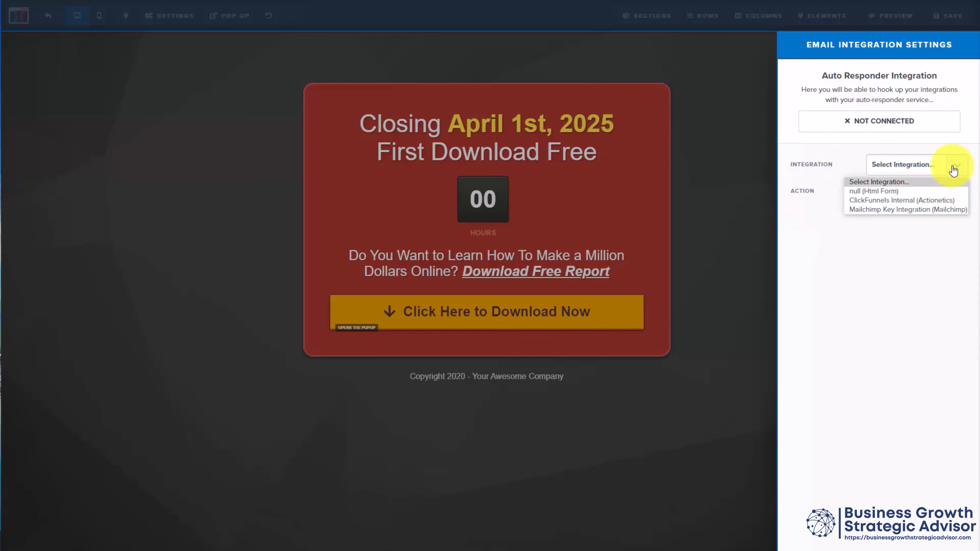
{"action": "left_click", "coordinate": [919, 209]}
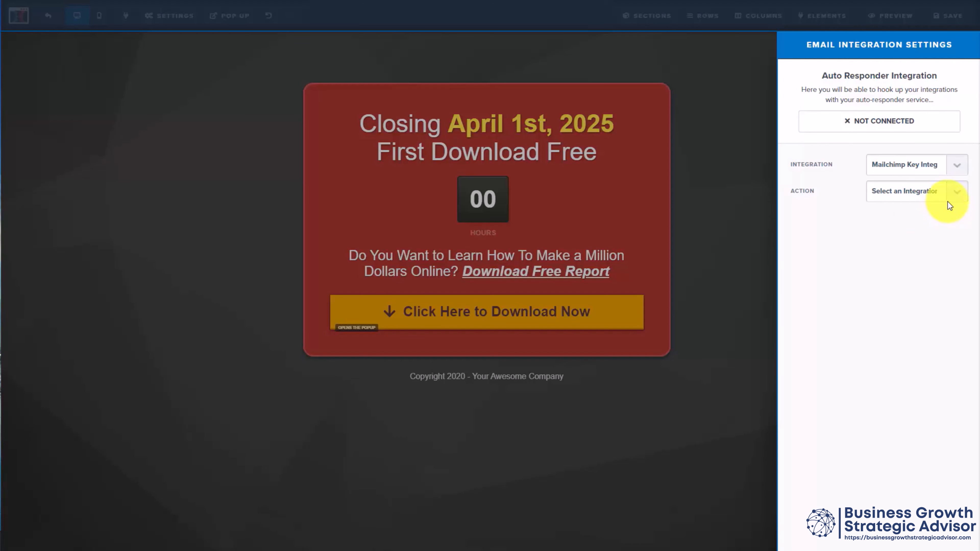
{"action": "left_click", "coordinate": [955, 193]}
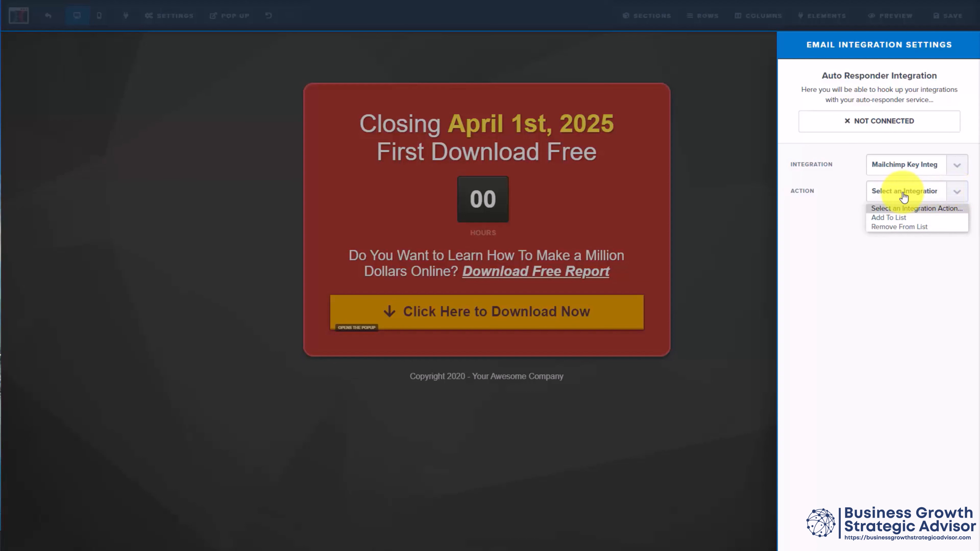
{"action": "left_click", "coordinate": [894, 213]}
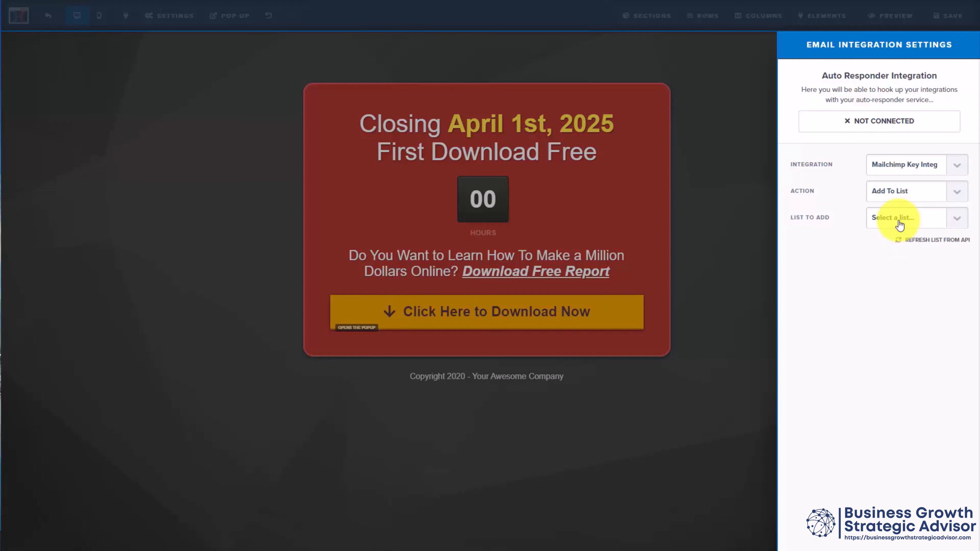
{"action": "left_click", "coordinate": [957, 222]}
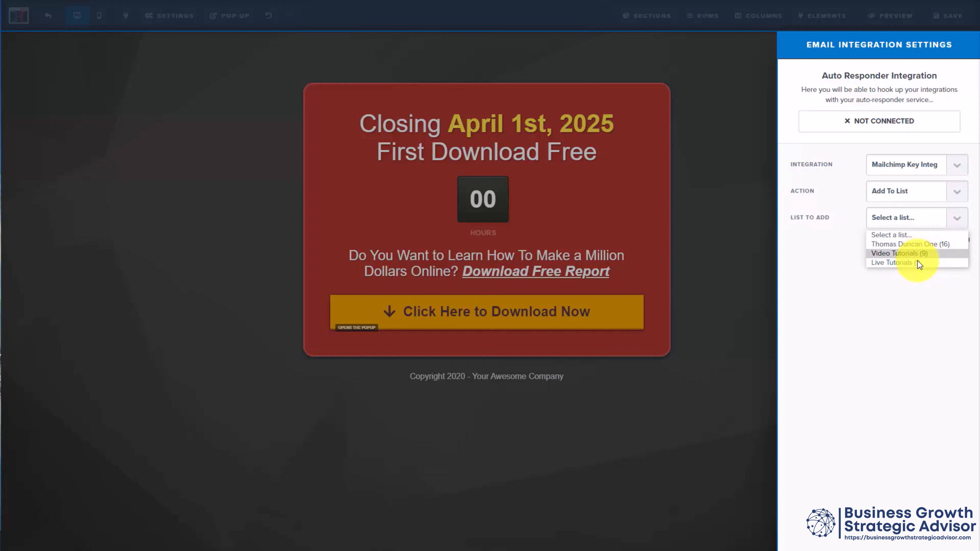
{"action": "left_click", "coordinate": [909, 267]}
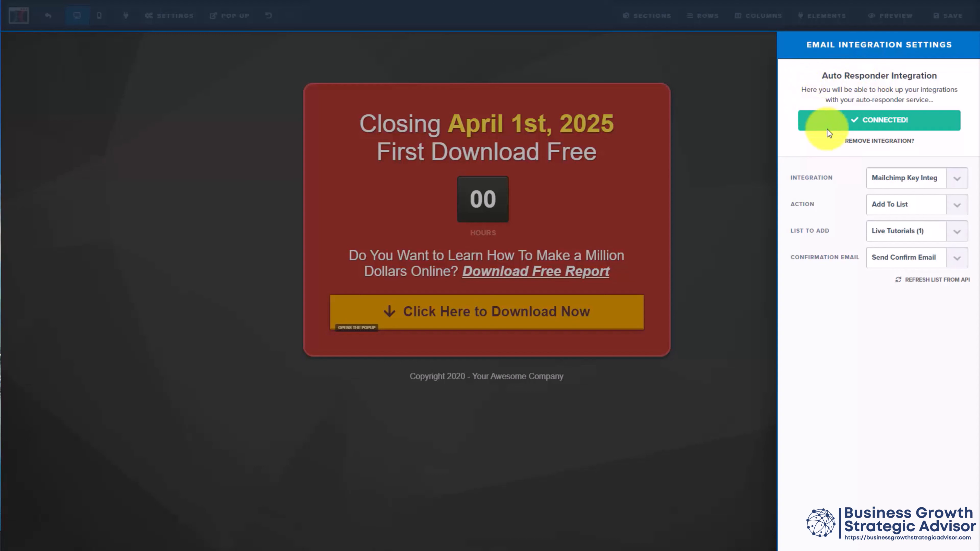
Step: Set the integration's confirmation email to Don't Send Confirm Email, save the page, and dismiss the SEO meta data settings
{"action": "left_click", "coordinate": [954, 260]}
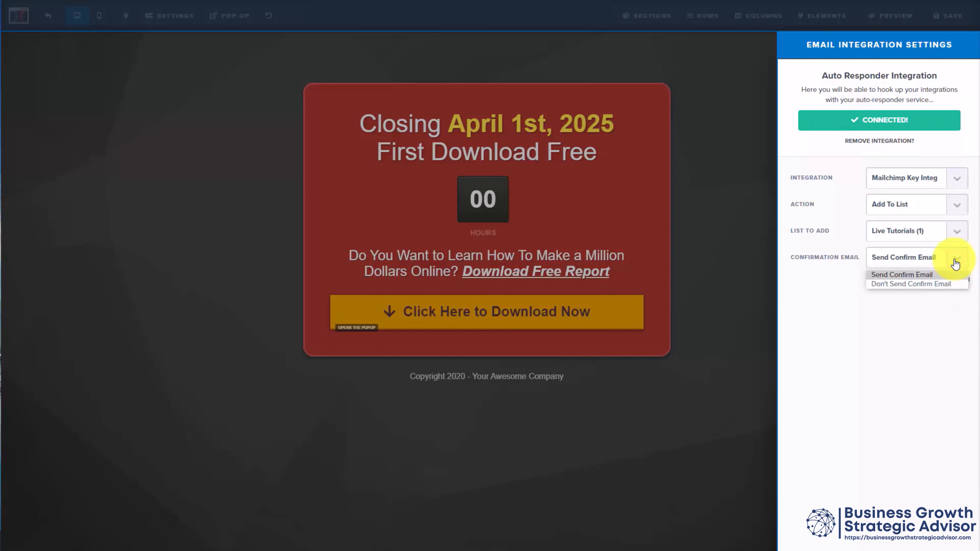
{"action": "left_click", "coordinate": [923, 285]}
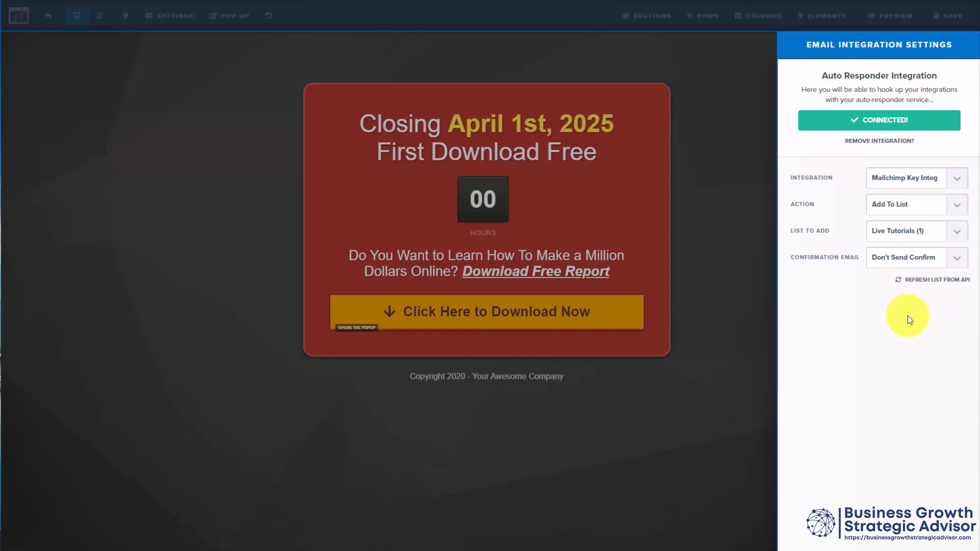
{"action": "left_click", "coordinate": [732, 221]}
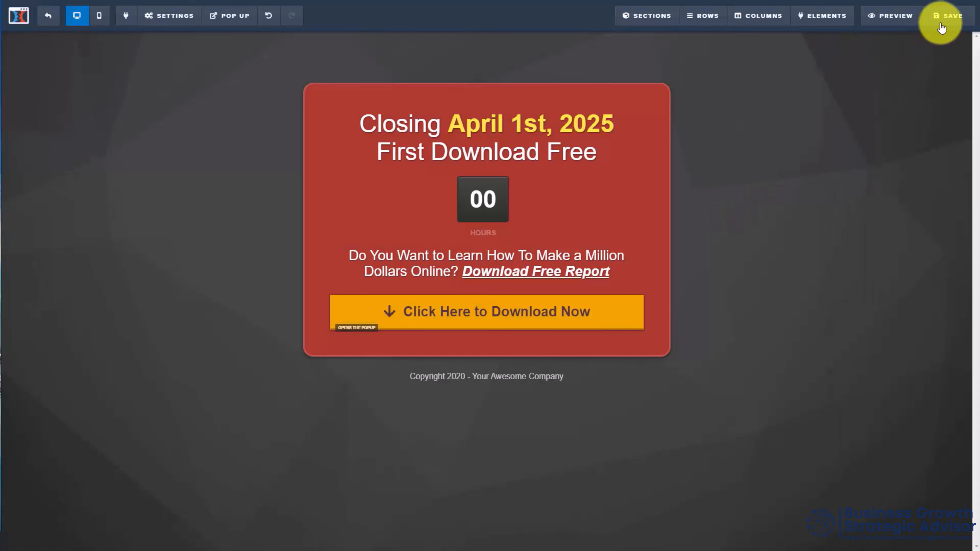
{"action": "left_click", "coordinate": [946, 12]}
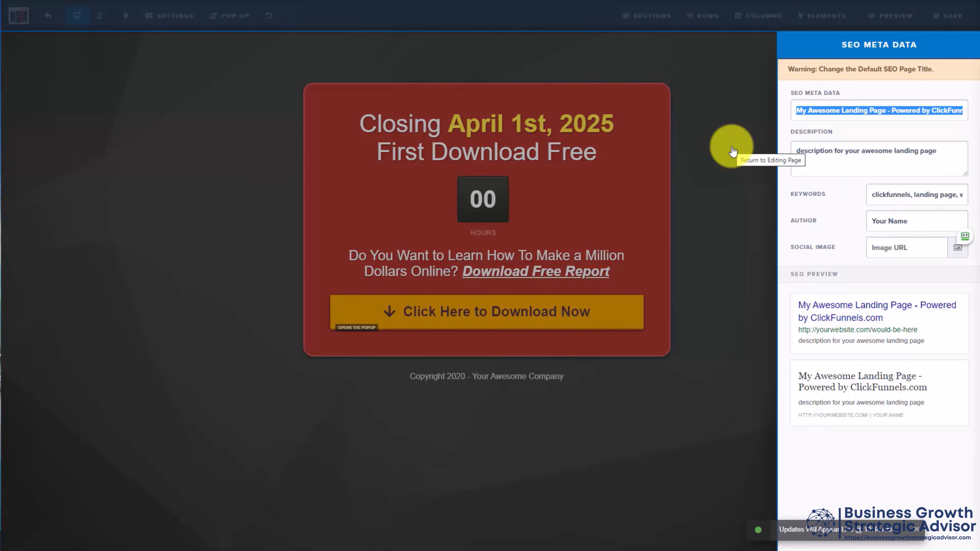
{"action": "left_click", "coordinate": [732, 150]}
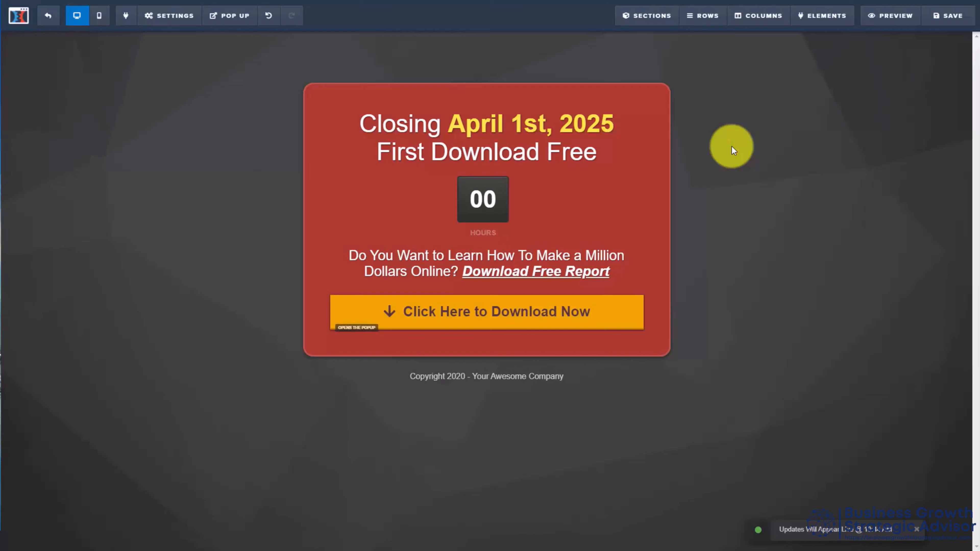
Step: Reopen the page's email integration settings to check the MailChimp connection, and return to the page editor
{"action": "left_click", "coordinate": [152, 16]}
{"action": "left_click", "coordinate": [171, 38]}
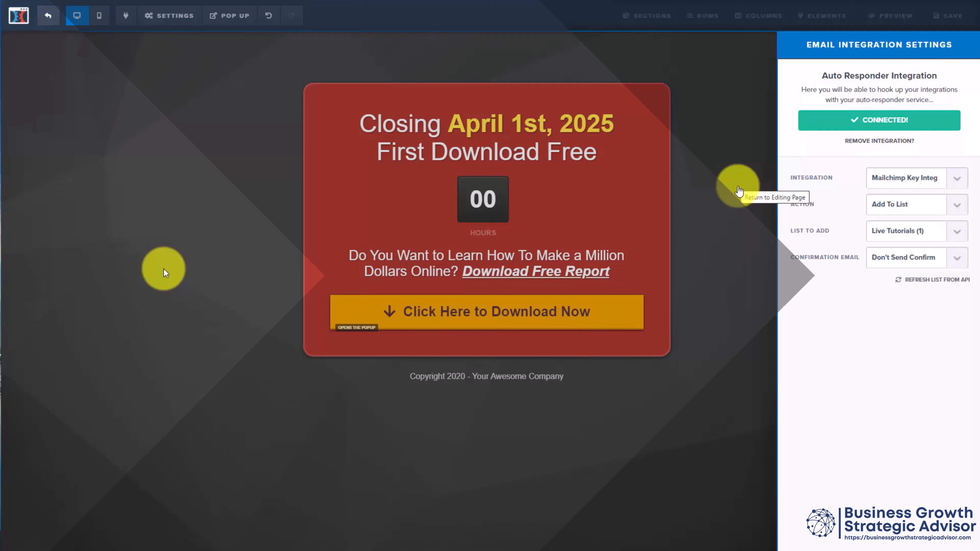
{"action": "left_click", "coordinate": [164, 269]}
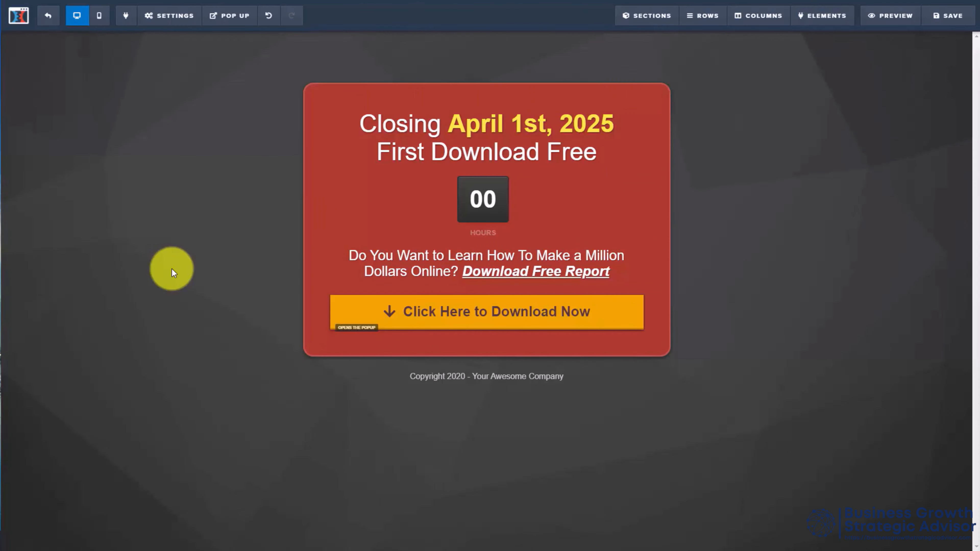
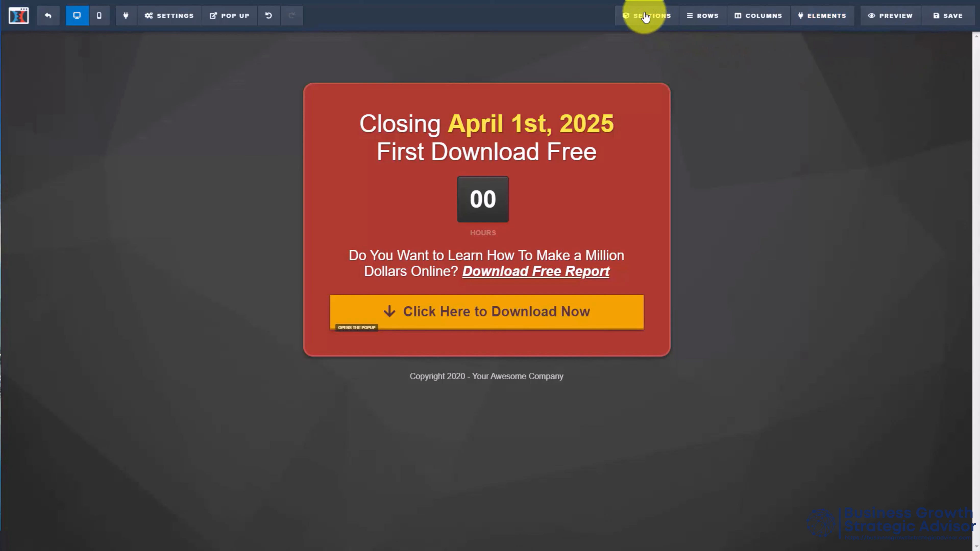
Step: Review the list of sections on the page in the section manager and close it
{"action": "mouse_move", "coordinate": [645, 17]}
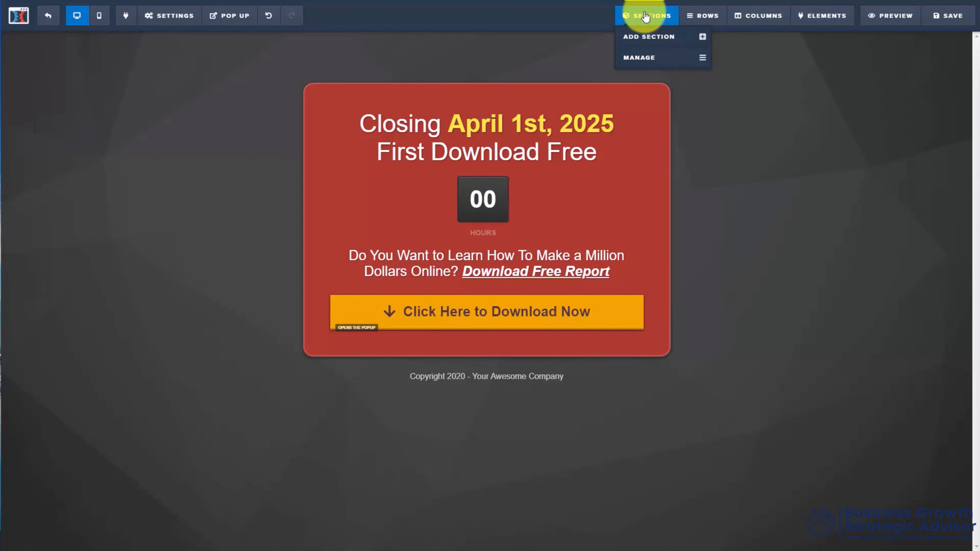
{"action": "left_click", "coordinate": [642, 59]}
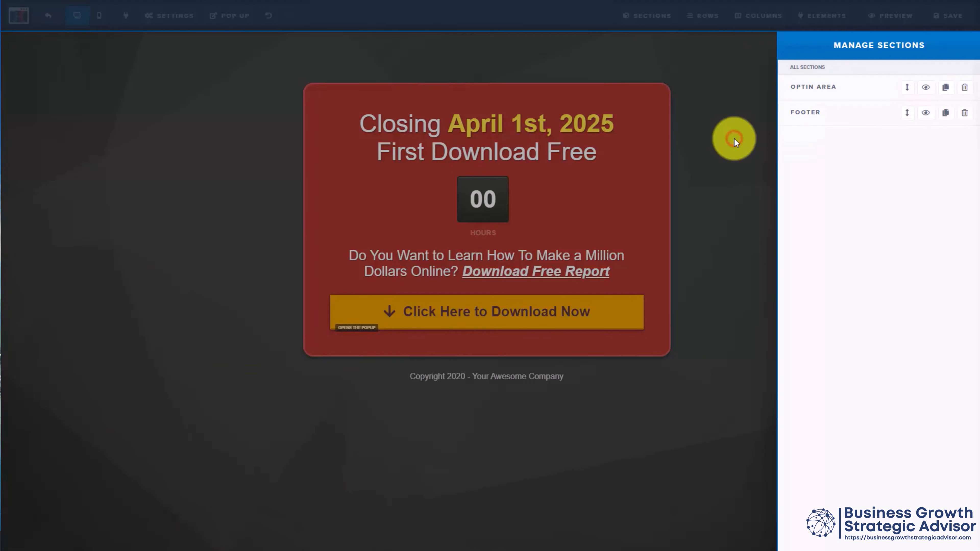
{"action": "left_click", "coordinate": [736, 143]}
Step: Add an empty full-width section between the opt-in area and the footer
{"action": "left_click", "coordinate": [651, 15]}
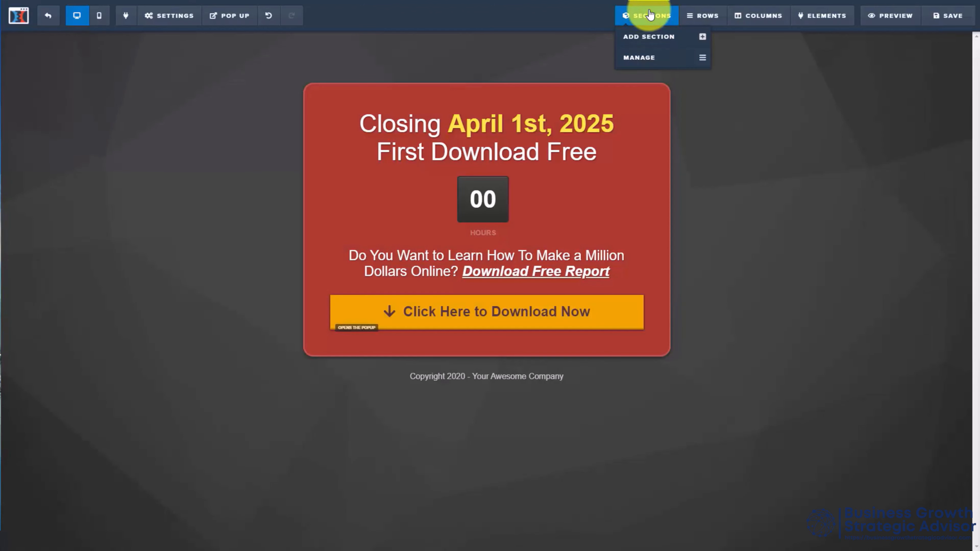
{"action": "left_click", "coordinate": [657, 37]}
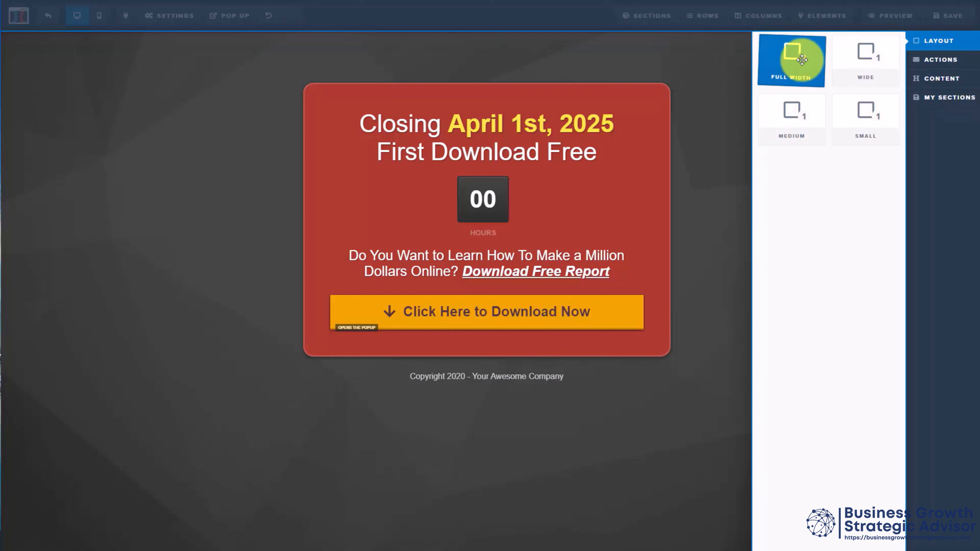
{"action": "left_click_drag", "start_coordinate": [803, 59], "coordinate": [484, 365]}
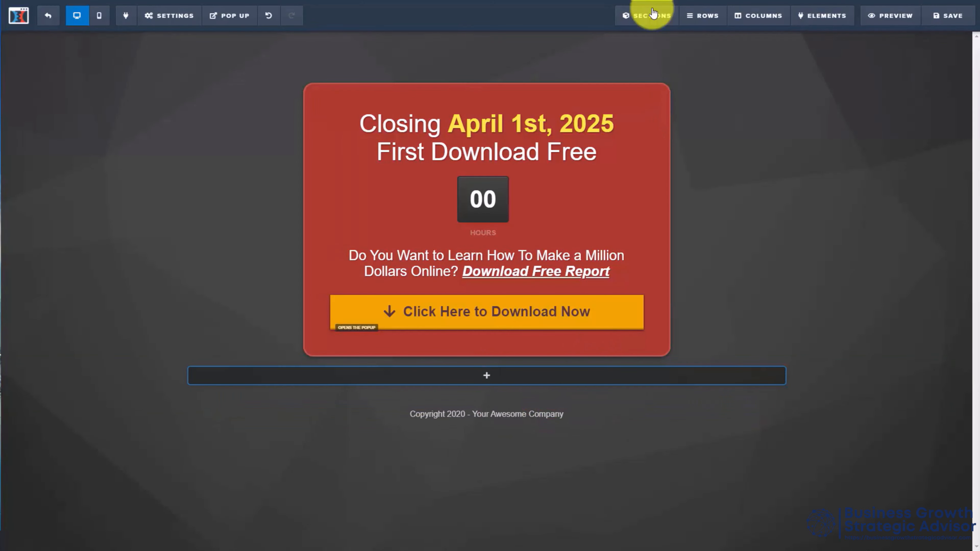
Step: Add the ready-made Grab My Free Report action section with the photo background between the empty section and the footer
{"action": "mouse_move", "coordinate": [653, 16]}
{"action": "left_click", "coordinate": [658, 39]}
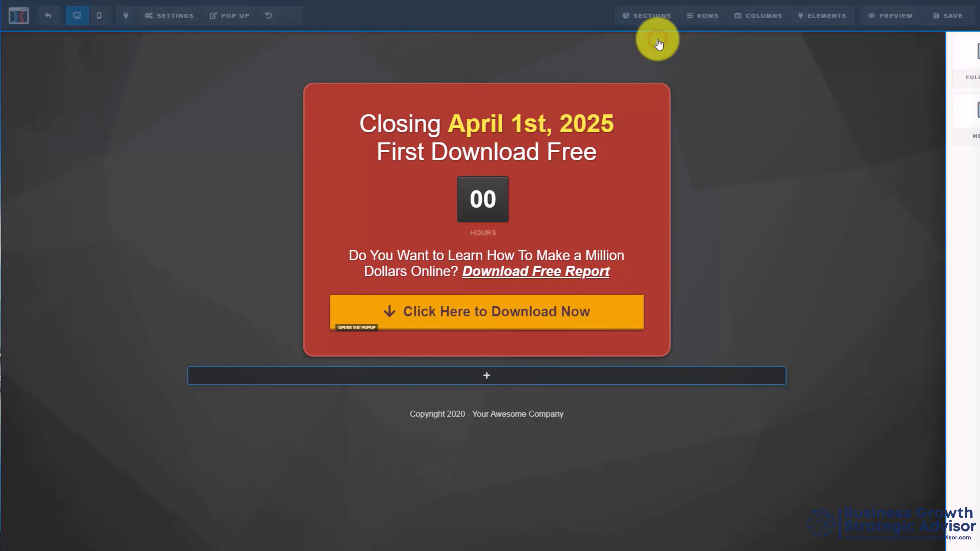
{"action": "left_click", "coordinate": [943, 62]}
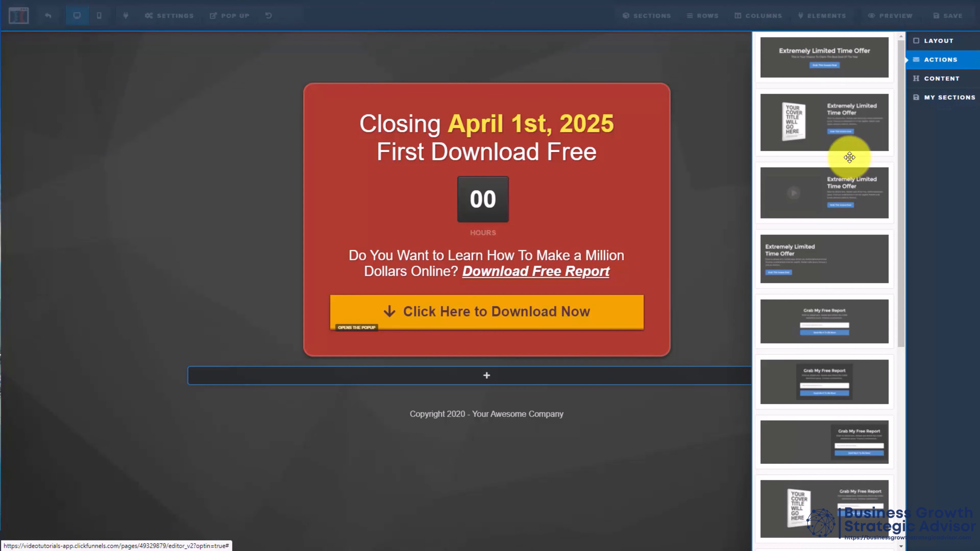
{"action": "scroll", "coordinate": [850, 157], "scroll_direction": "down", "scroll_amount": 8}
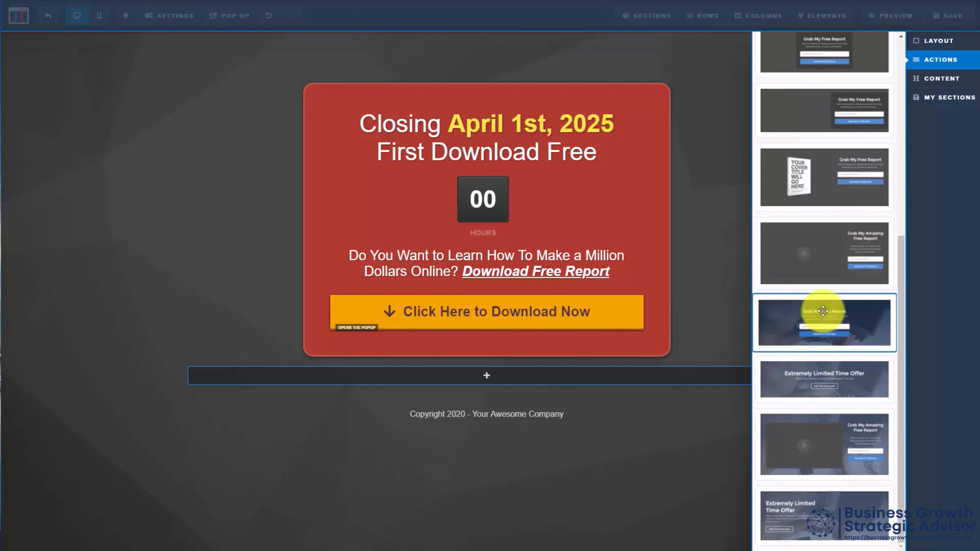
{"action": "left_click_drag", "start_coordinate": [823, 311], "coordinate": [487, 453]}
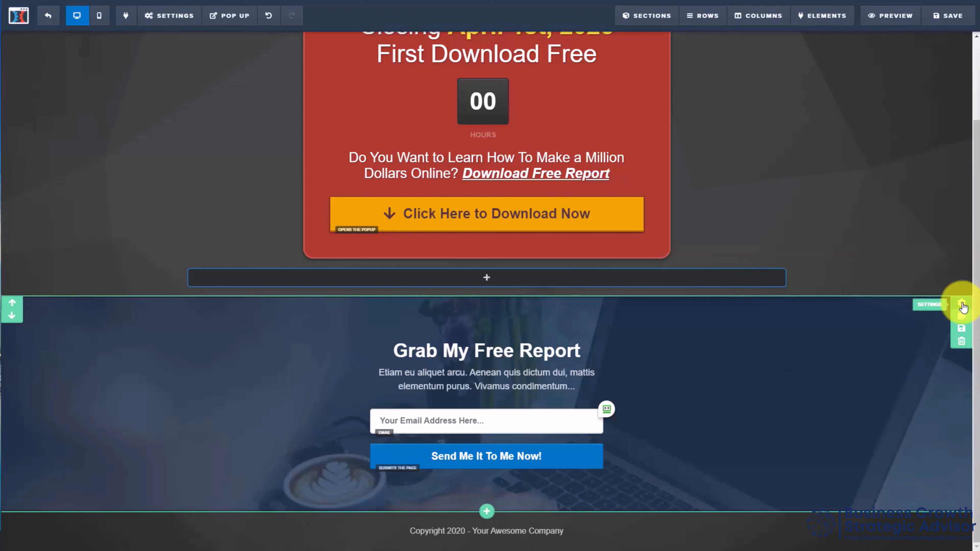
Step: Review the Grab My Free Report section's general and advanced settings, and delete the section
{"action": "left_click", "coordinate": [962, 305]}
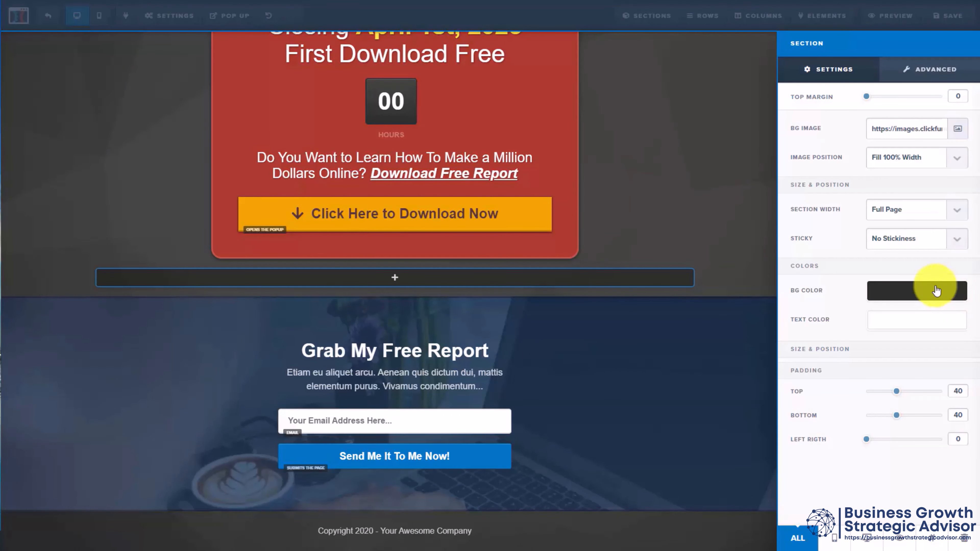
{"action": "left_click", "coordinate": [694, 208]}
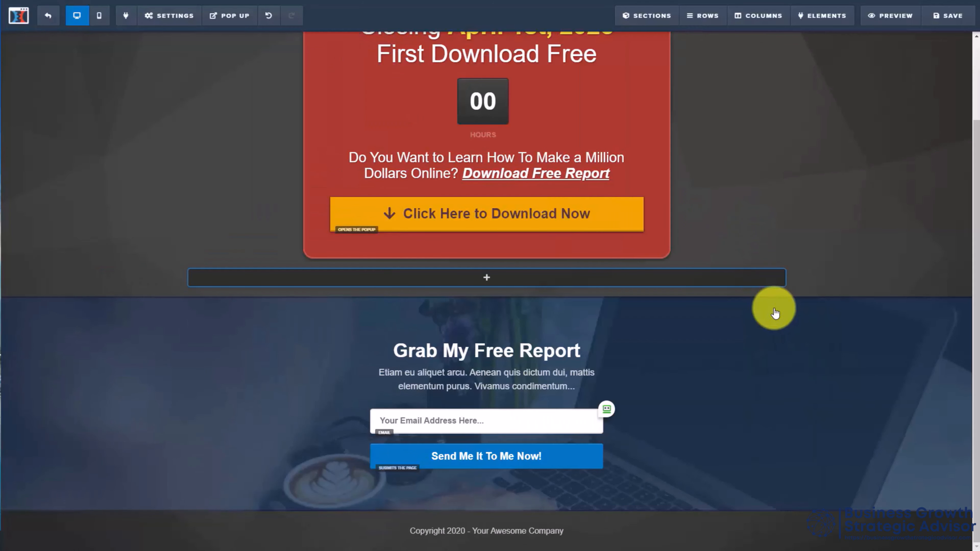
{"action": "mouse_move", "coordinate": [813, 371]}
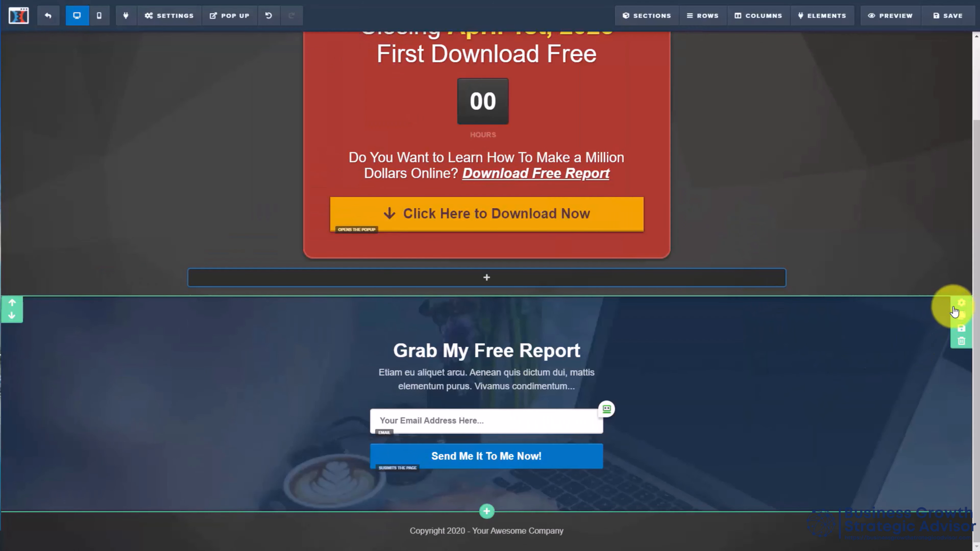
{"action": "left_click", "coordinate": [961, 304]}
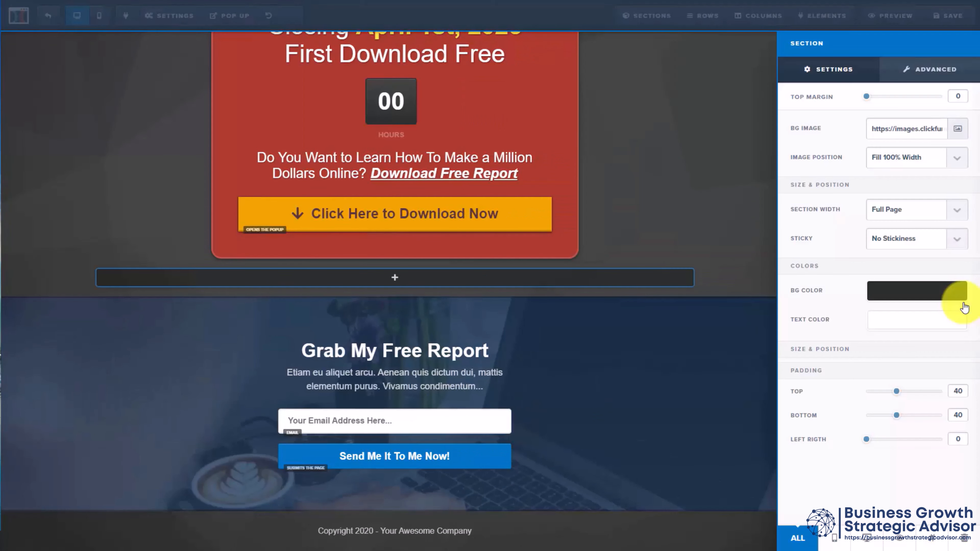
{"action": "left_click", "coordinate": [914, 70]}
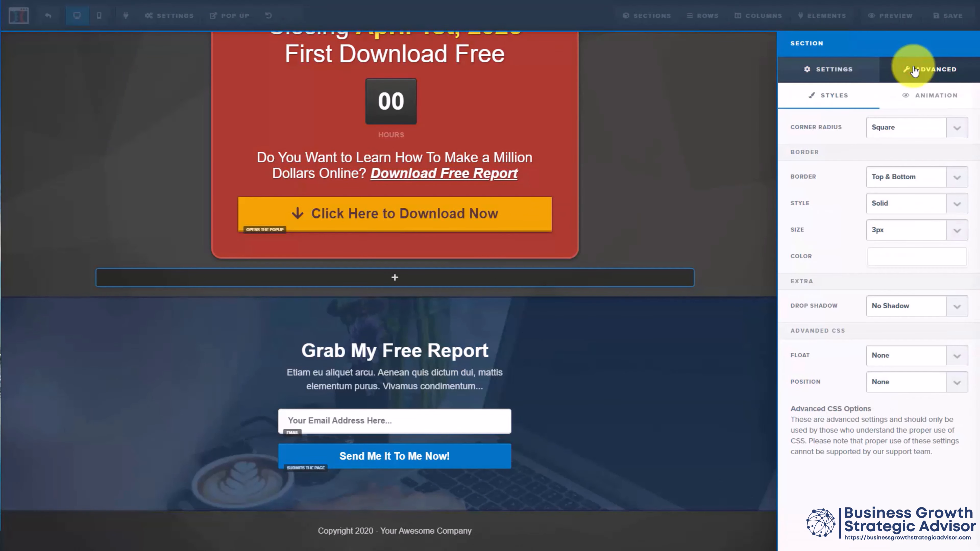
{"action": "left_click", "coordinate": [837, 75]}
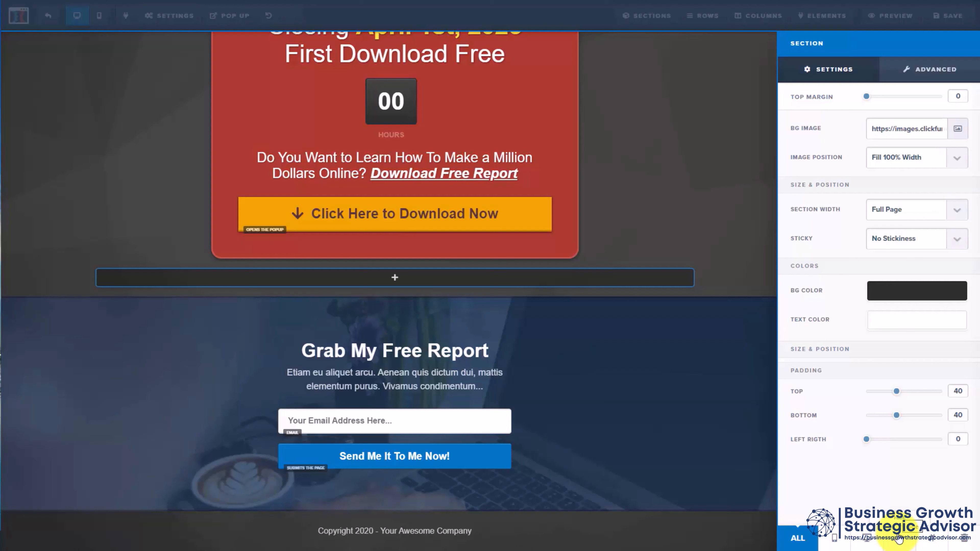
{"action": "left_click", "coordinate": [964, 539]}
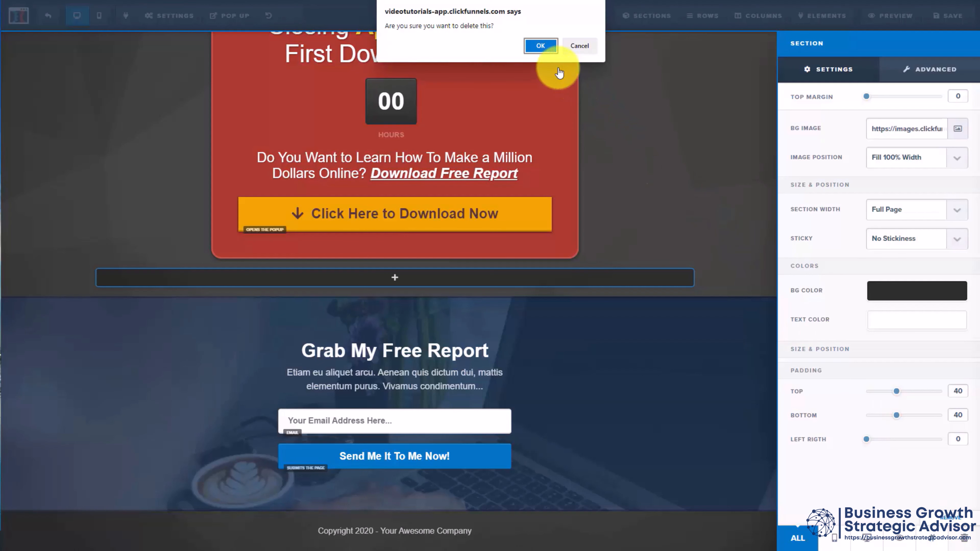
{"action": "left_click", "coordinate": [541, 46]}
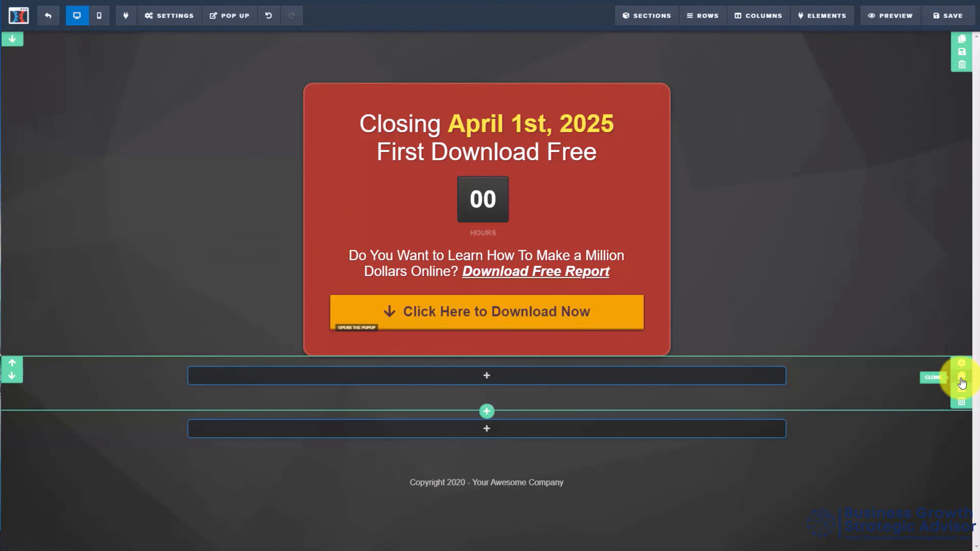
Step: Clone the empty section below the opt-in area and delete the duplicate
{"action": "left_click", "coordinate": [963, 378]}
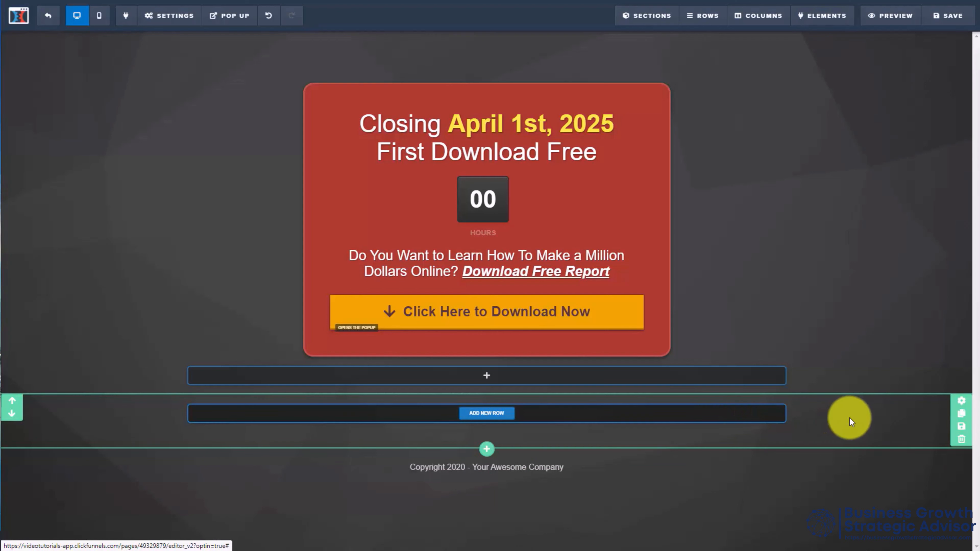
{"action": "left_click", "coordinate": [961, 439]}
{"action": "key", "text": "Return"}
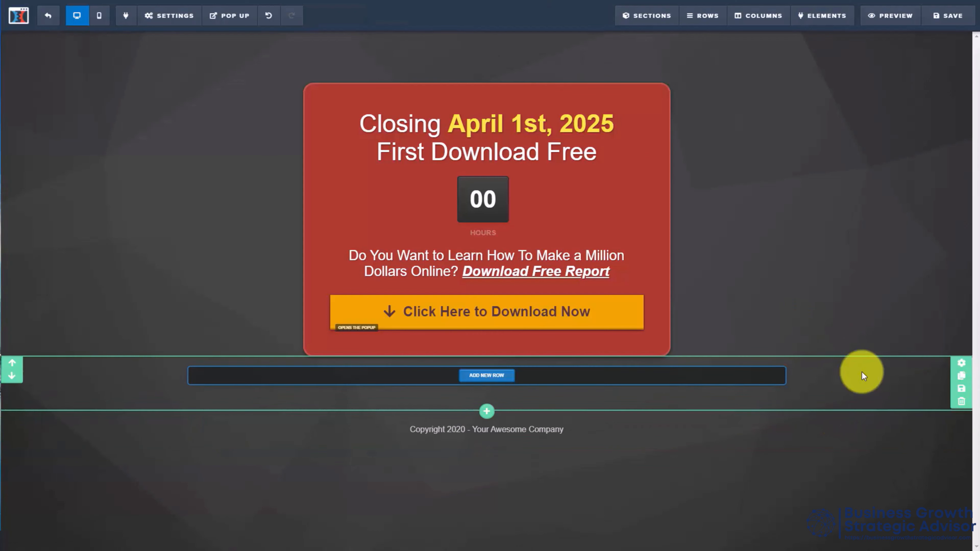
Step: Check the empty section's save-as-template options and return to the page without saving a template
{"action": "left_click", "coordinate": [963, 390]}
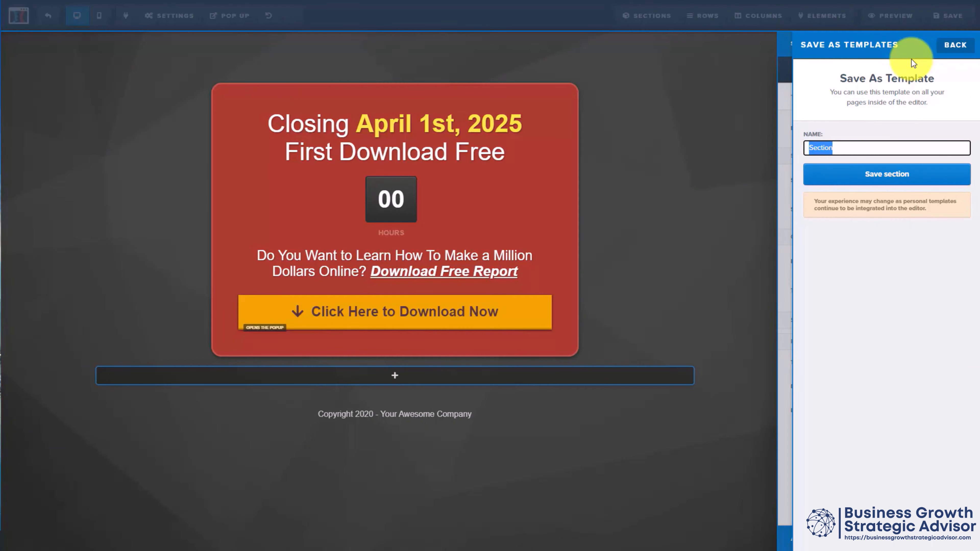
{"action": "left_click", "coordinate": [960, 45]}
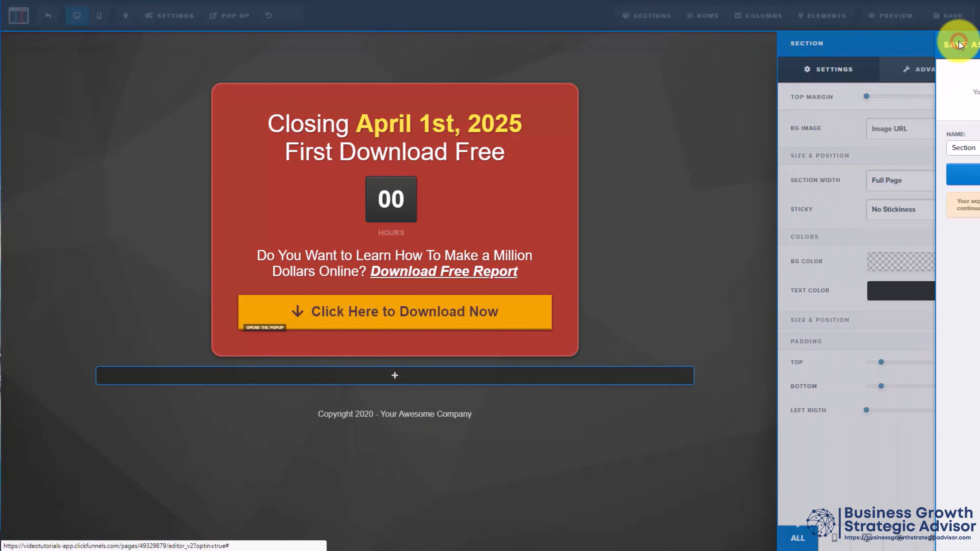
{"action": "left_click", "coordinate": [717, 193]}
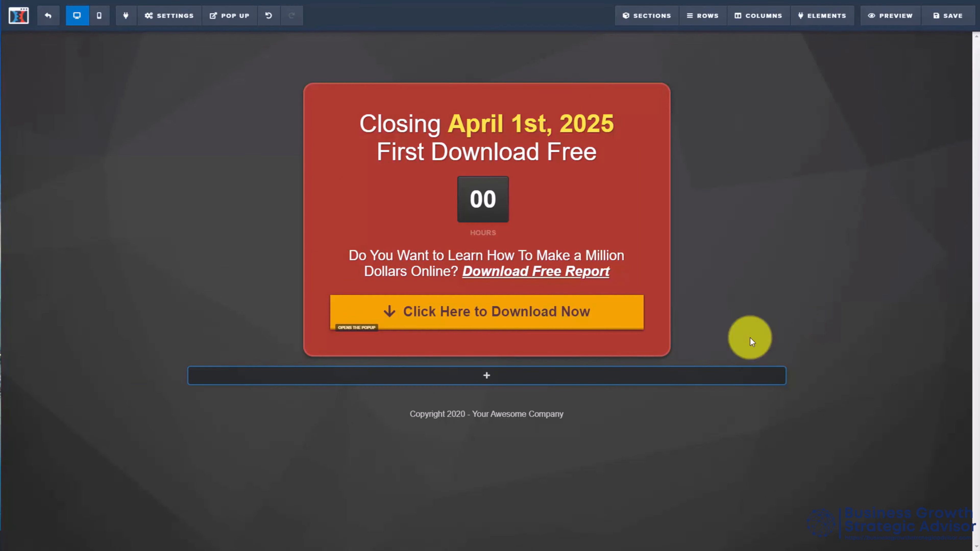
Step: Delete the remaining empty section between the opt-in area and the footer
{"action": "mouse_move", "coordinate": [814, 382]}
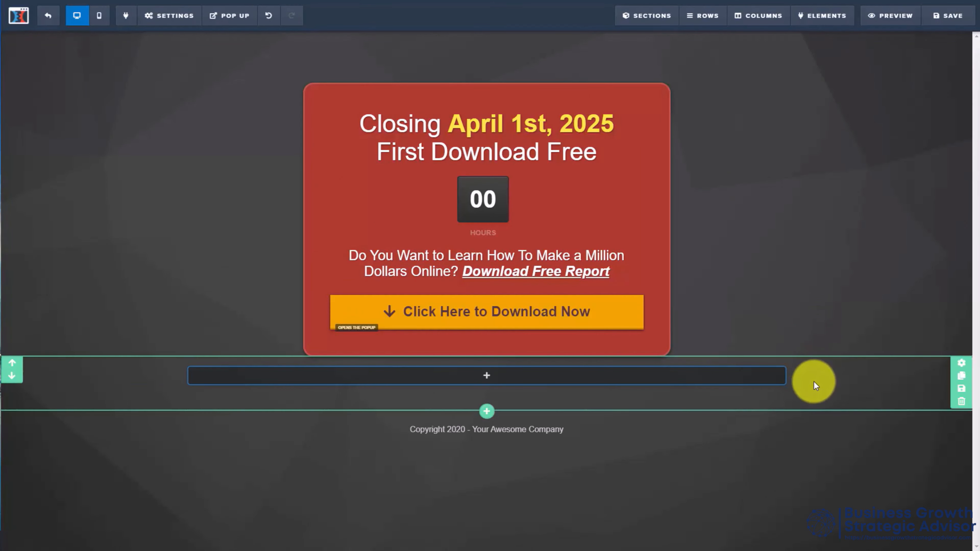
{"action": "left_click", "coordinate": [962, 403]}
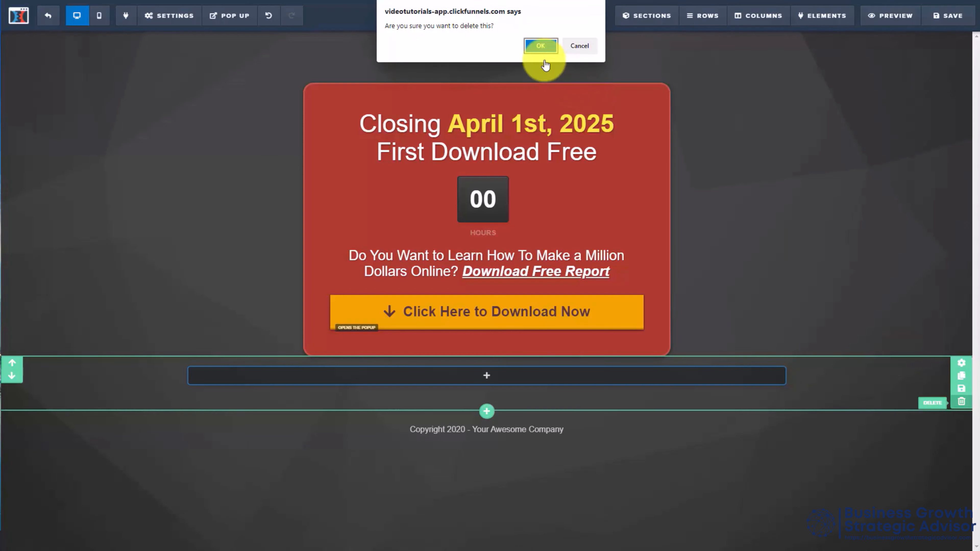
{"action": "left_click", "coordinate": [537, 45]}
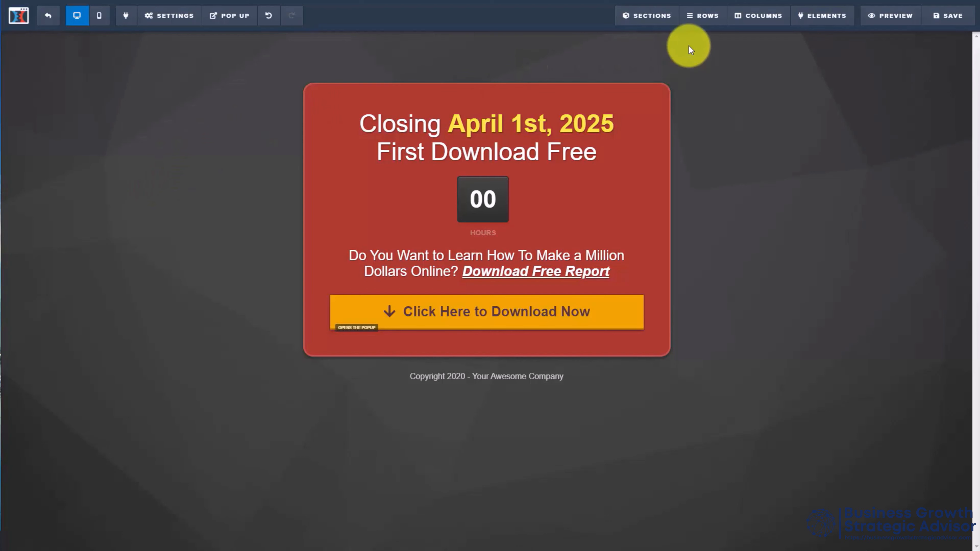
Step: Review the rows of the opt-in area and footer in the row manager and close it
{"action": "mouse_move", "coordinate": [709, 17]}
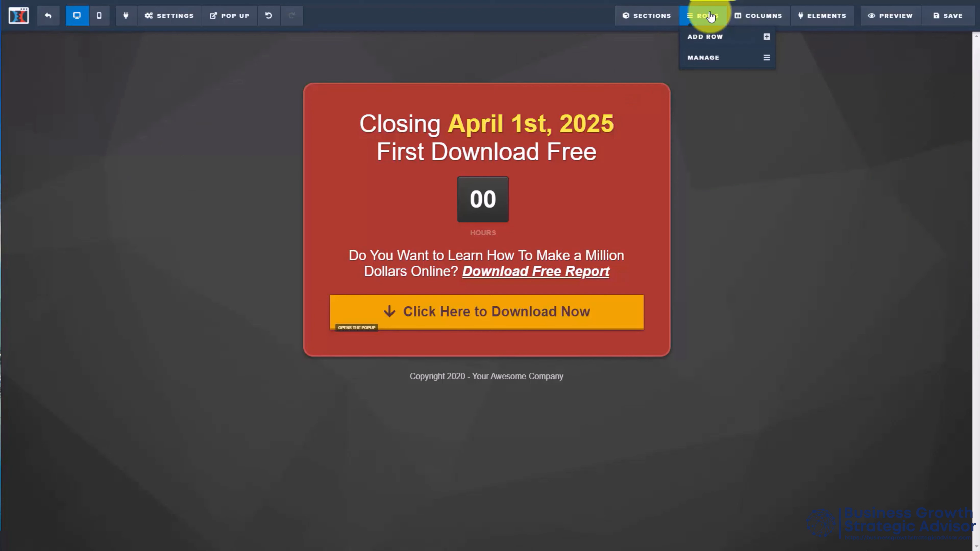
{"action": "left_click", "coordinate": [722, 58]}
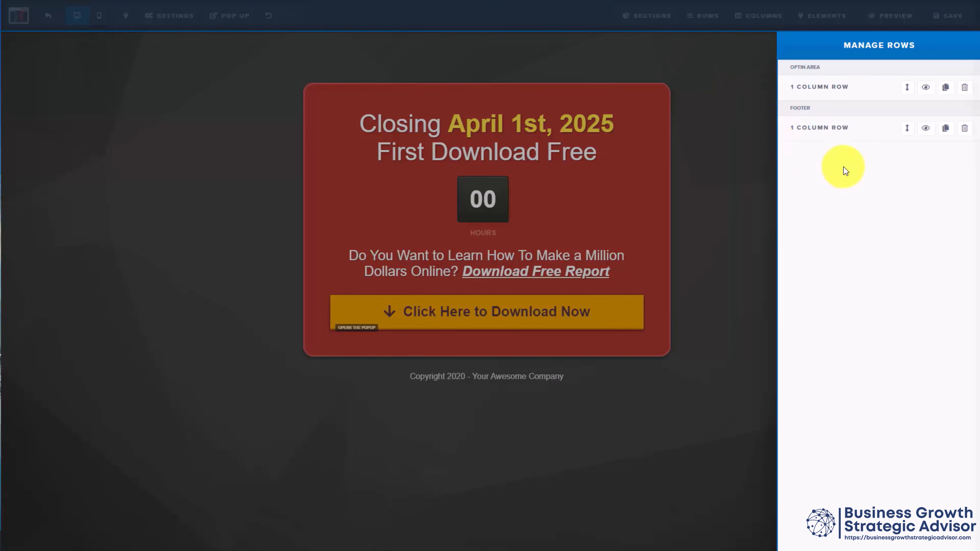
{"action": "left_click", "coordinate": [715, 40]}
Step: Check the saved rows, and add a 3-column row beneath the download button in the opt-in area
{"action": "mouse_move", "coordinate": [705, 17]}
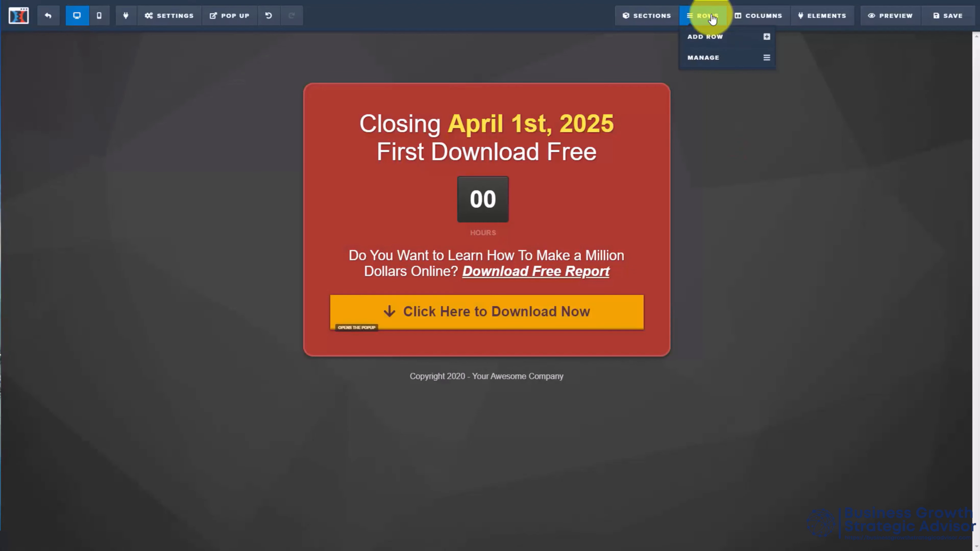
{"action": "left_click", "coordinate": [715, 39]}
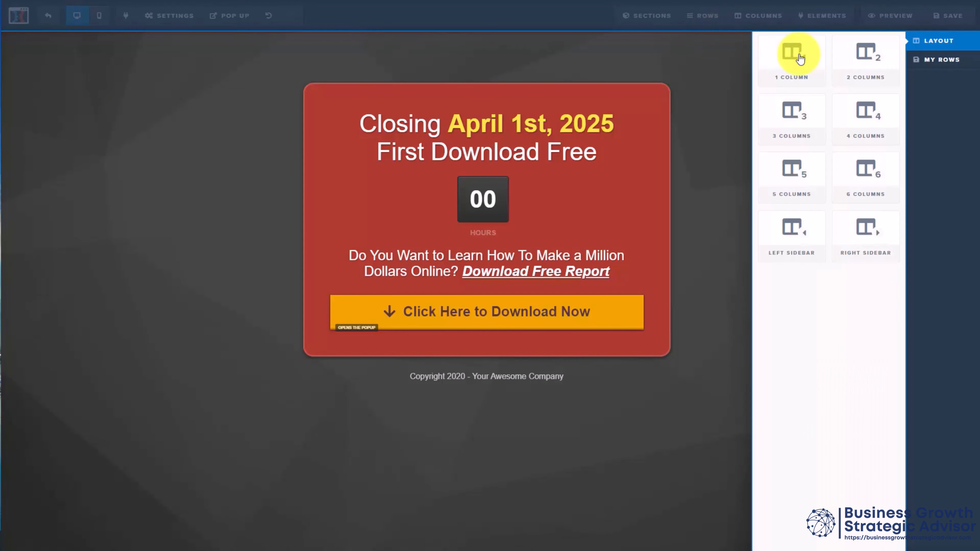
{"action": "left_click", "coordinate": [949, 62]}
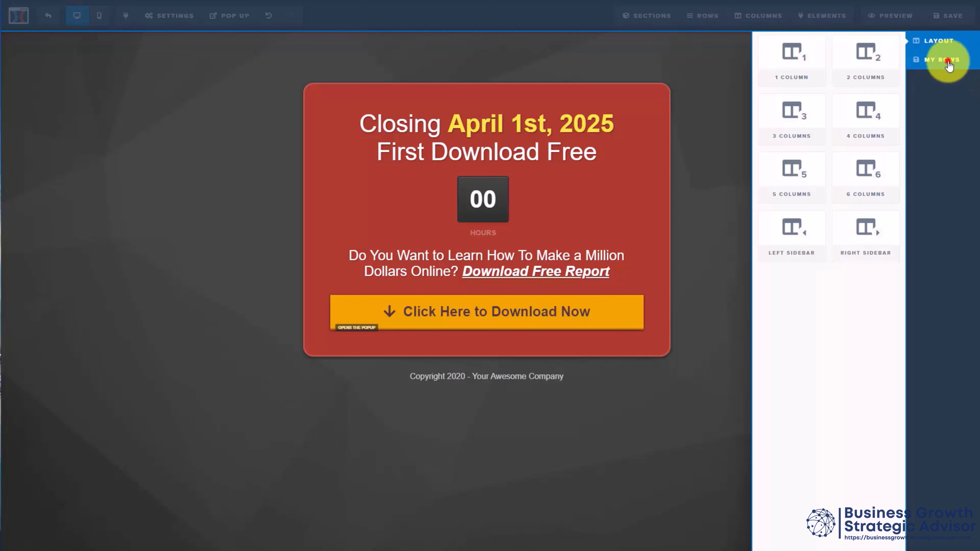
{"action": "left_click", "coordinate": [938, 43]}
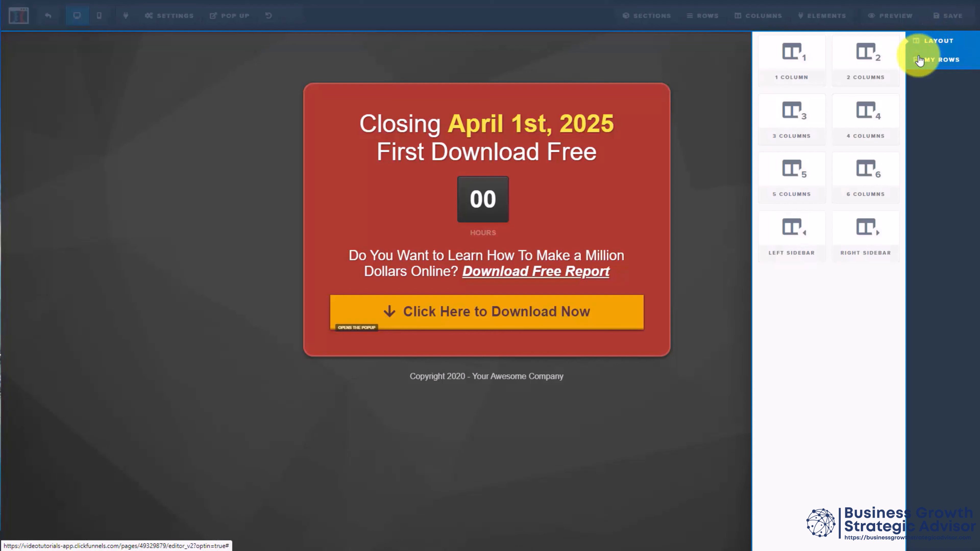
{"action": "left_click_drag", "start_coordinate": [799, 50], "coordinate": [794, 53]}
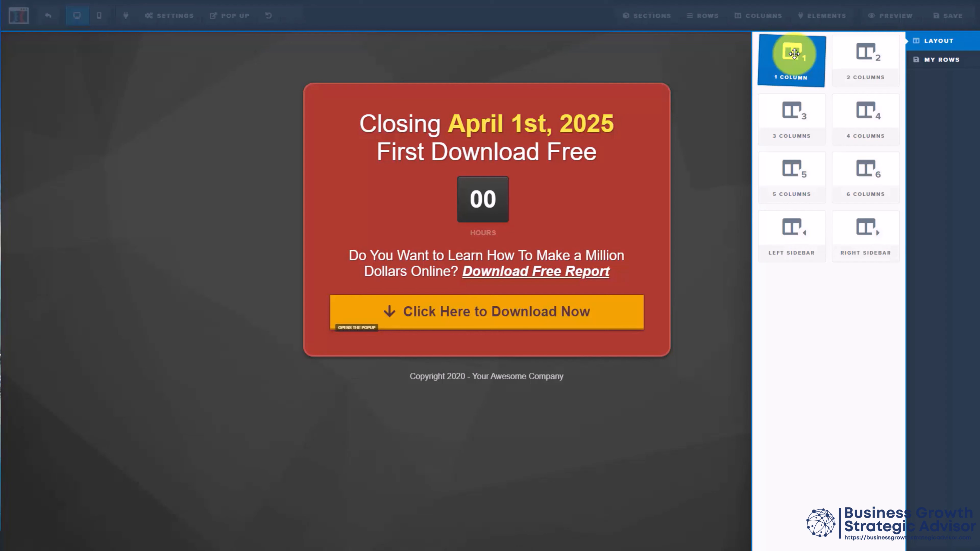
{"action": "left_click", "coordinate": [796, 111]}
{"action": "left_click_drag", "start_coordinate": [796, 111], "coordinate": [481, 372]}
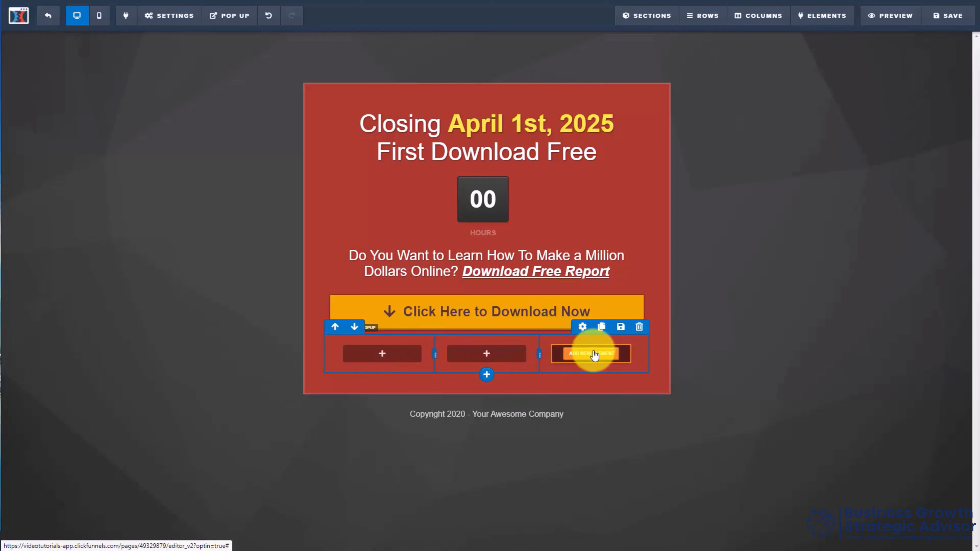
Step: Review the 3-column row's general, style and animation settings, and delete the row from the opt-in area
{"action": "left_click", "coordinate": [583, 327]}
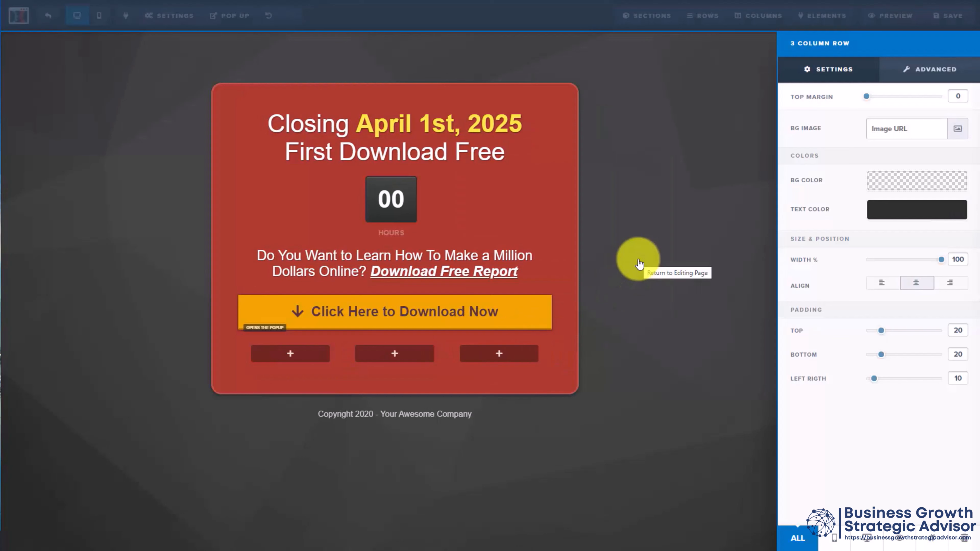
{"action": "left_click", "coordinate": [936, 70]}
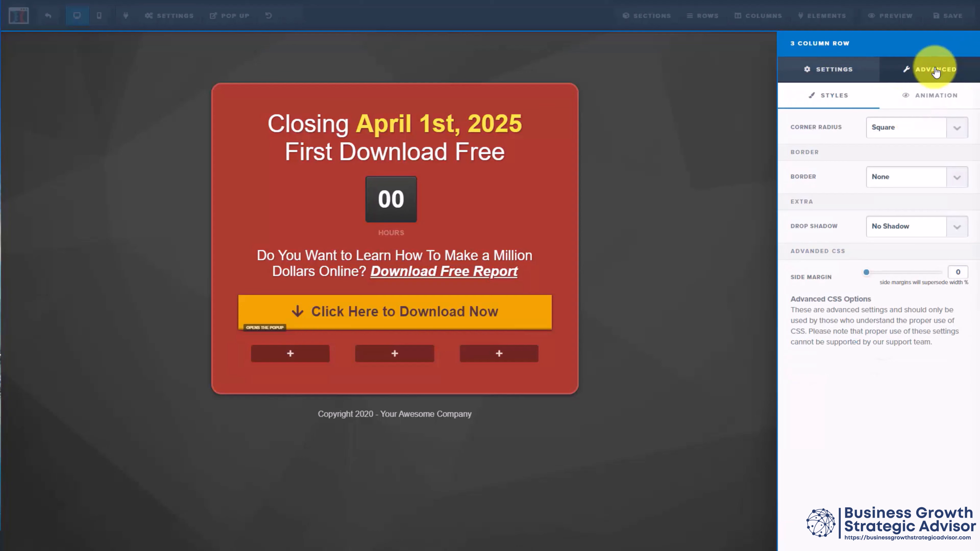
{"action": "left_click", "coordinate": [931, 98]}
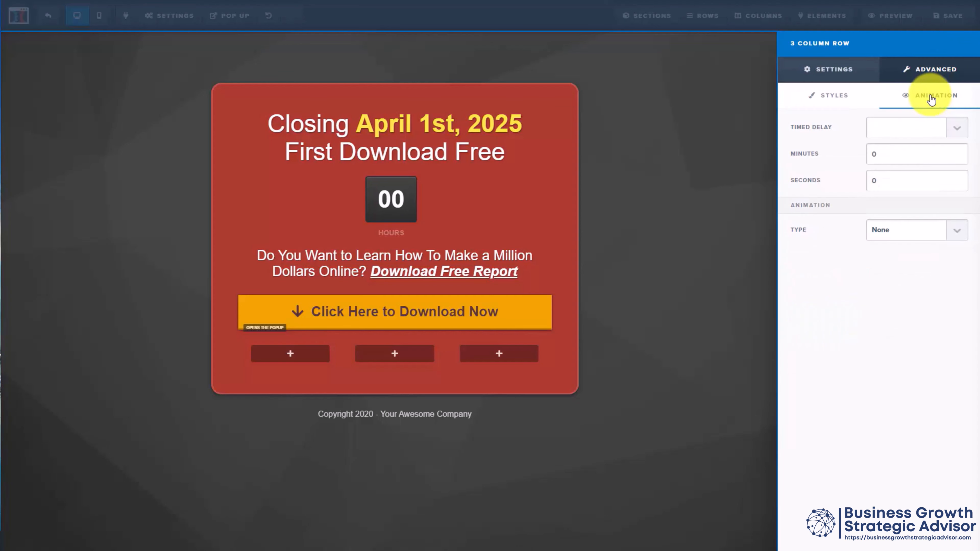
{"action": "left_click", "coordinate": [804, 65]}
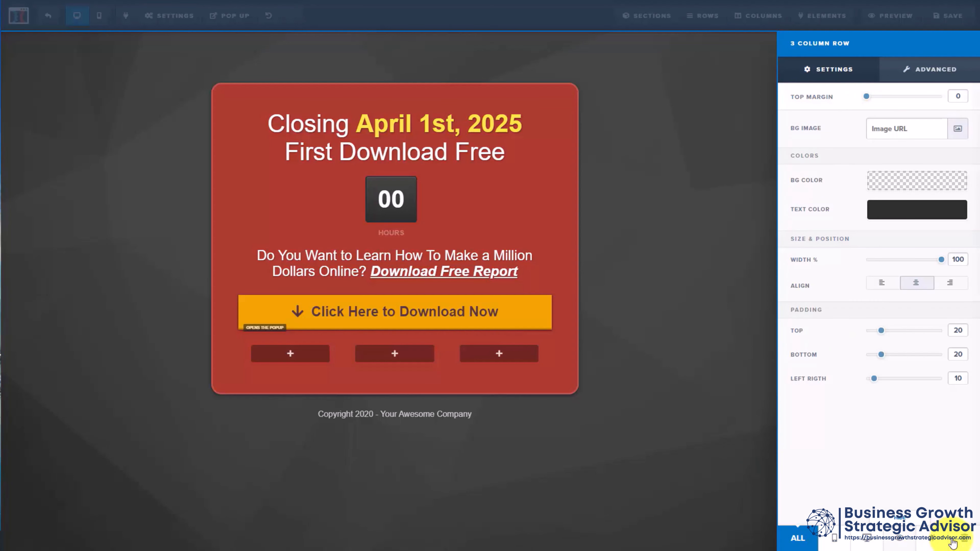
{"action": "left_click", "coordinate": [961, 538]}
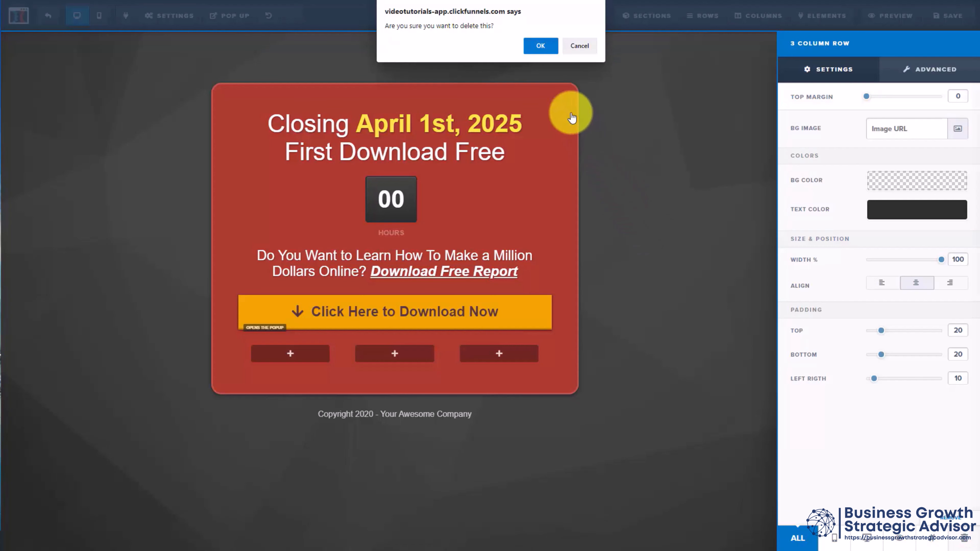
{"action": "left_click", "coordinate": [540, 45]}
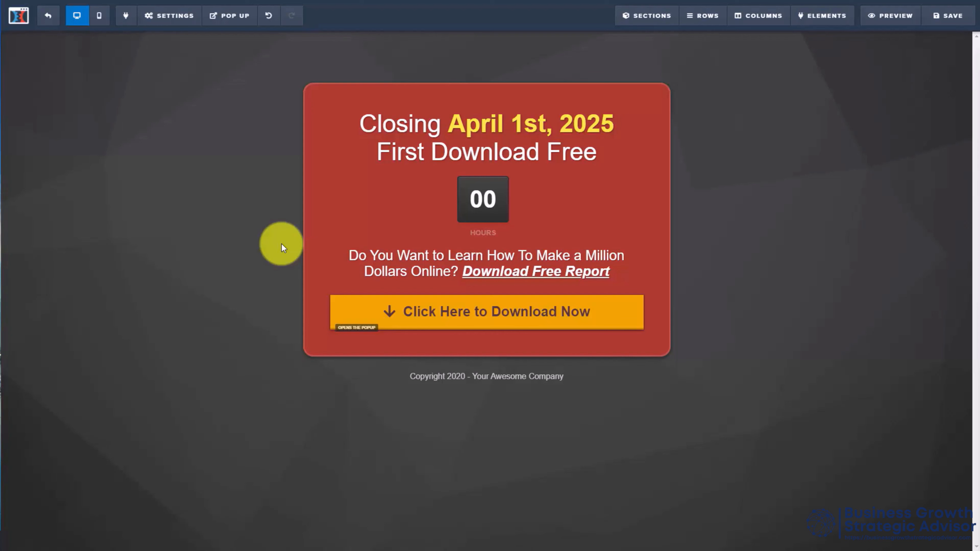
Step: From the column manager, open the opt-in area's full column and review its general, style and animation settings
{"action": "left_click", "coordinate": [758, 17]}
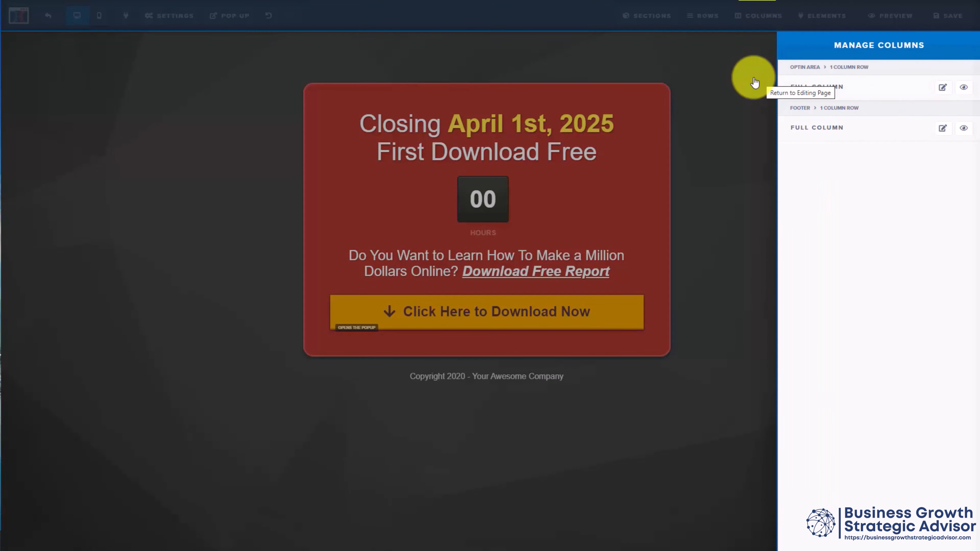
{"action": "left_click", "coordinate": [943, 89]}
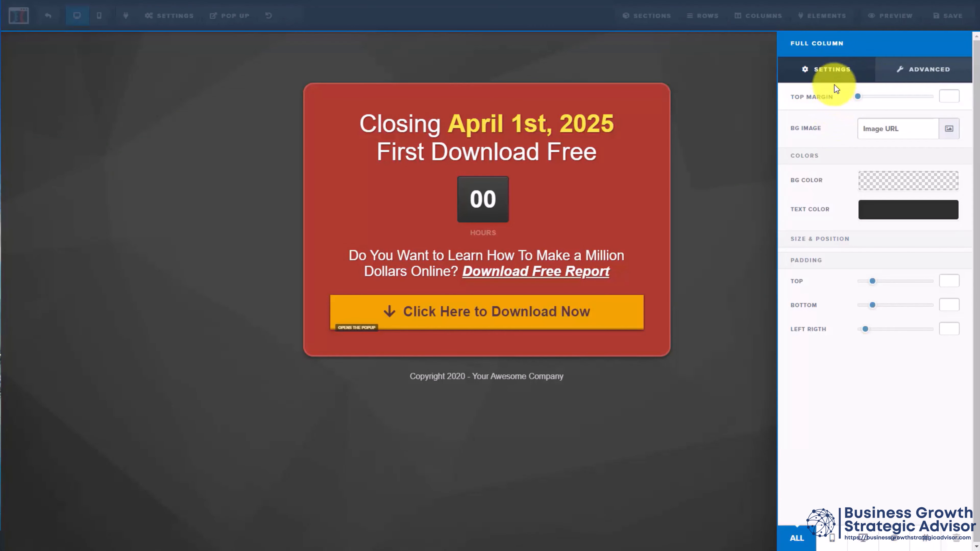
{"action": "left_click", "coordinate": [826, 73]}
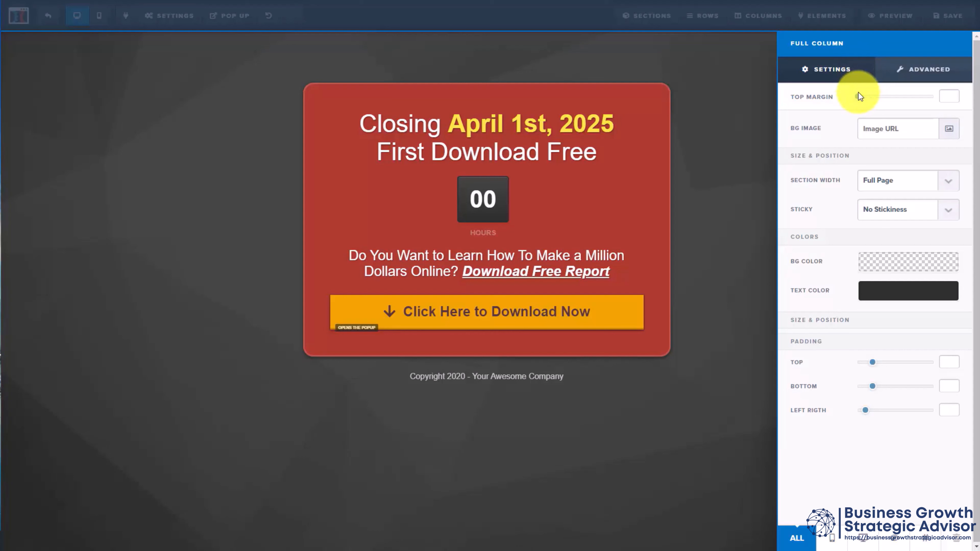
{"action": "left_click", "coordinate": [911, 71]}
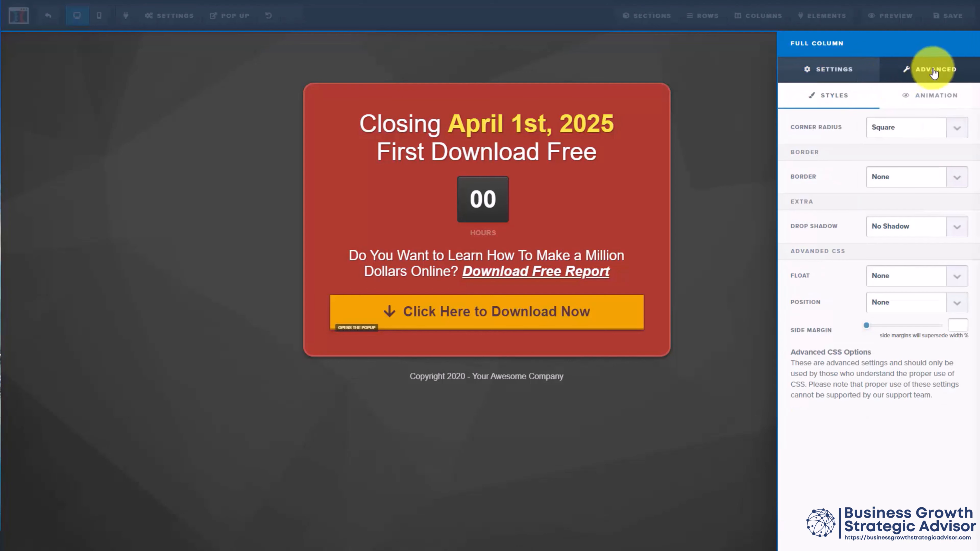
{"action": "left_click", "coordinate": [843, 102]}
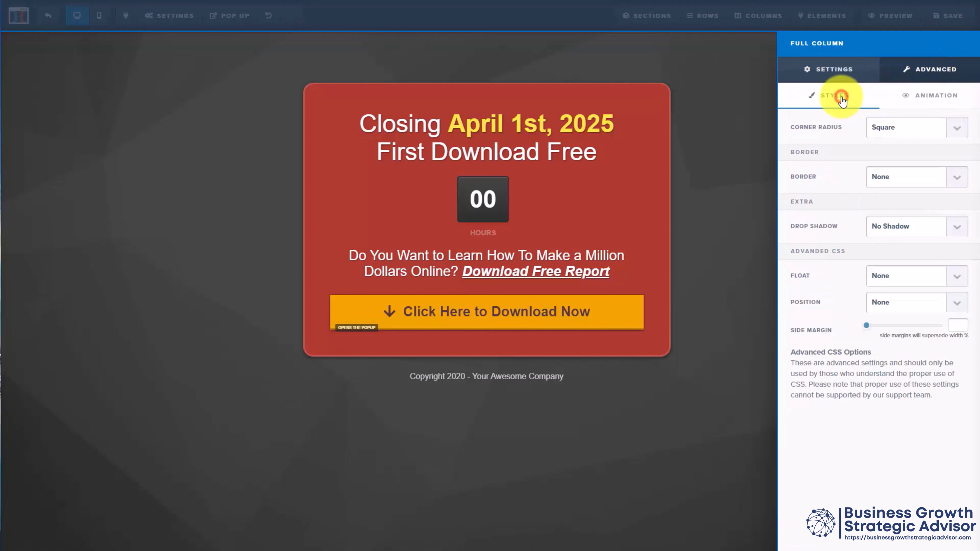
{"action": "left_click", "coordinate": [910, 99]}
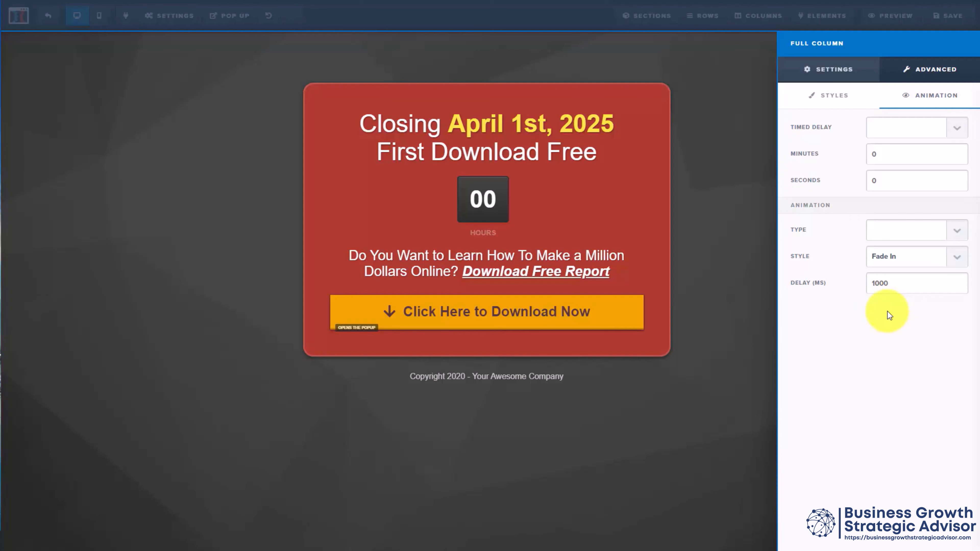
Step: Set the opt-in column's animation type to On Page Load and try to save the page, leaving the SEO meta data as is
{"action": "left_click", "coordinate": [939, 237]}
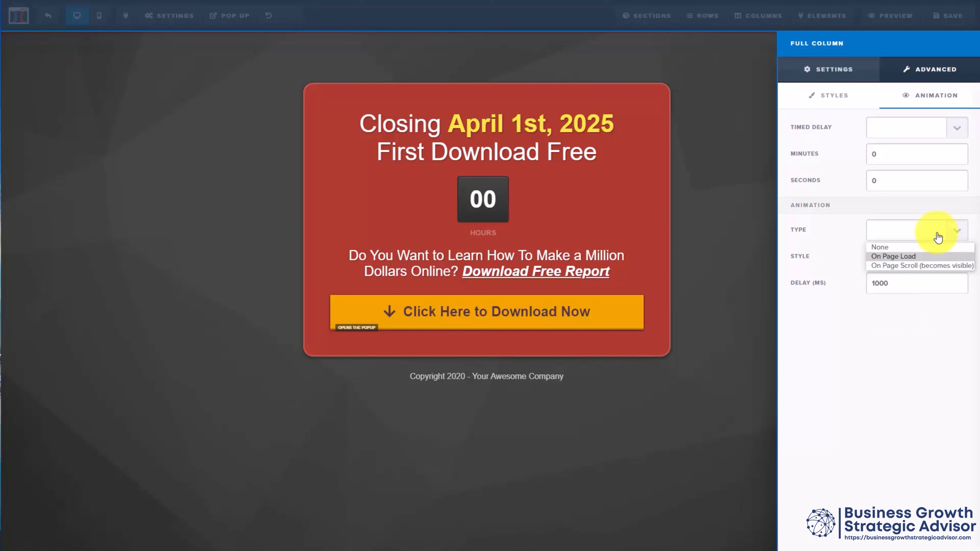
{"action": "key", "text": "Return"}
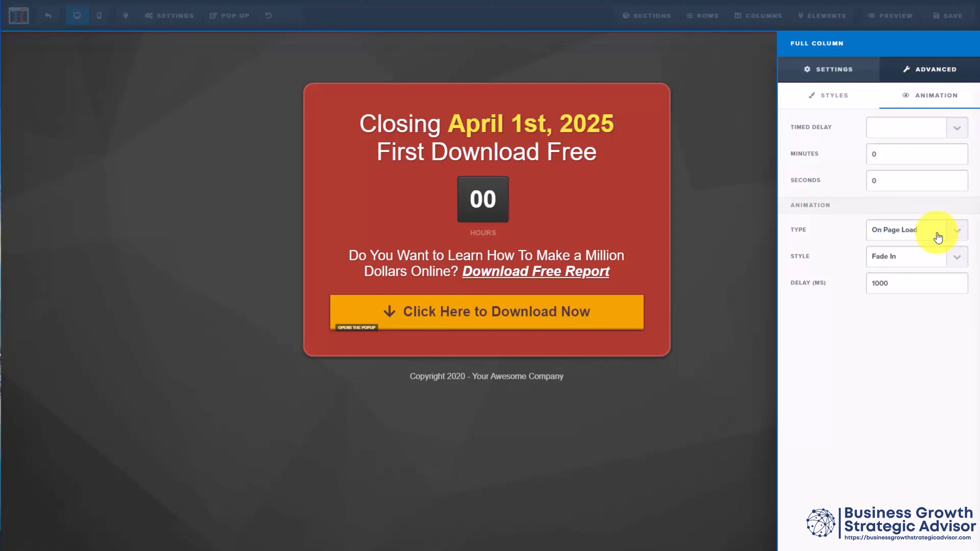
{"action": "key", "text": "Tab"}
{"action": "key", "text": "space"}
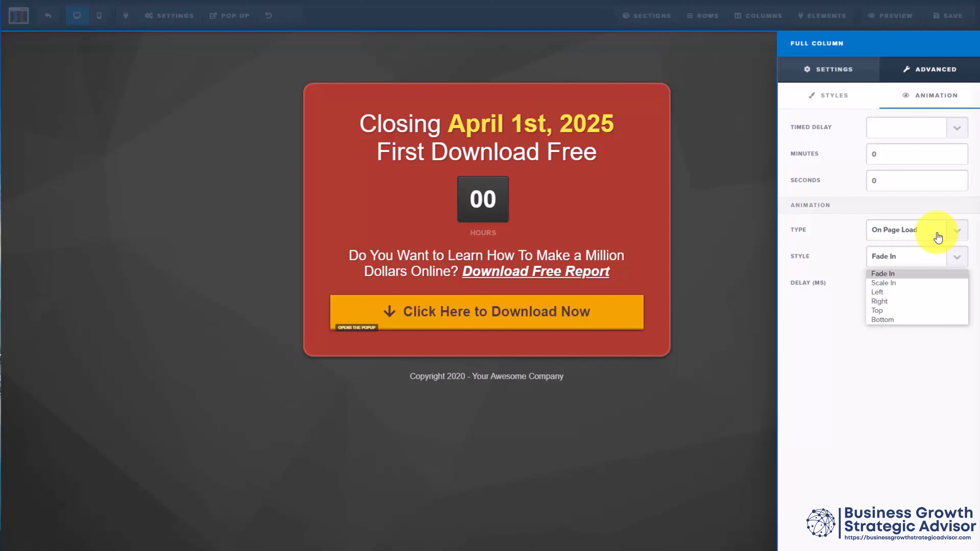
{"action": "left_click", "coordinate": [755, 17]}
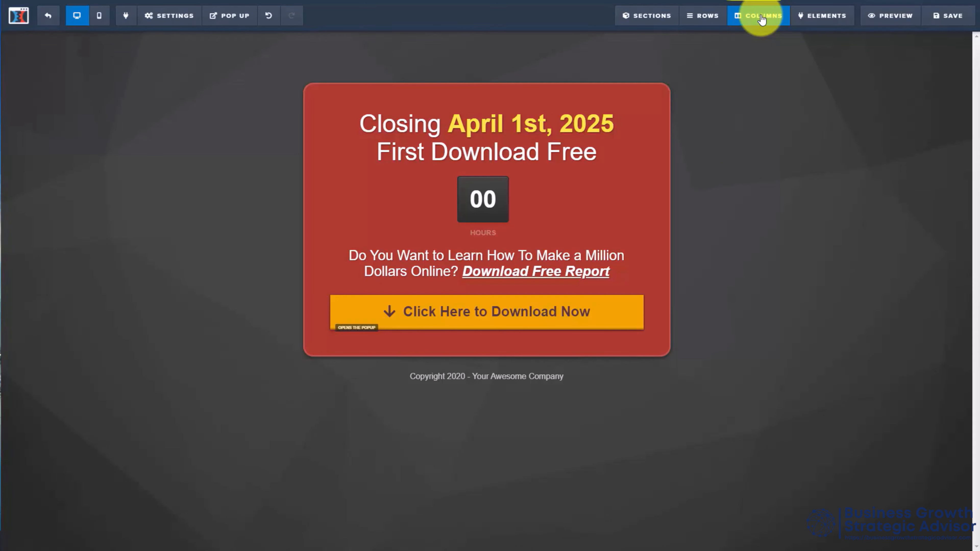
{"action": "left_click", "coordinate": [946, 19]}
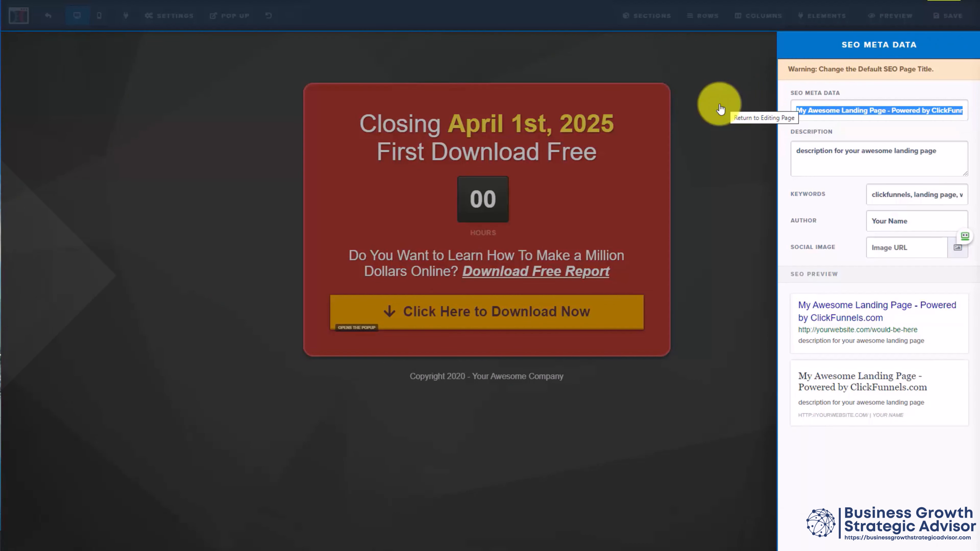
{"action": "left_click", "coordinate": [721, 110]}
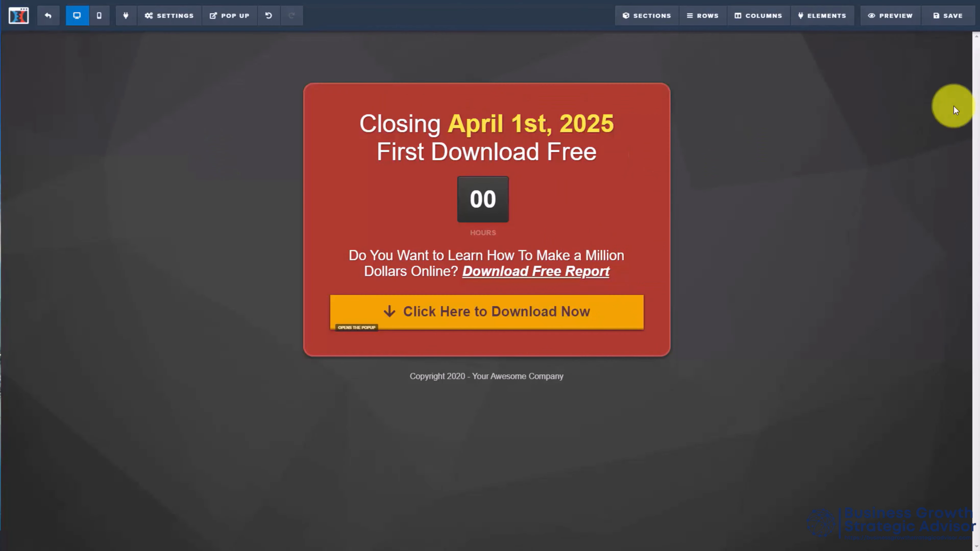
Step: In the element manager, test hiding and showing the main headline, and duplicate it and remove the copy
{"action": "left_click", "coordinate": [818, 22]}
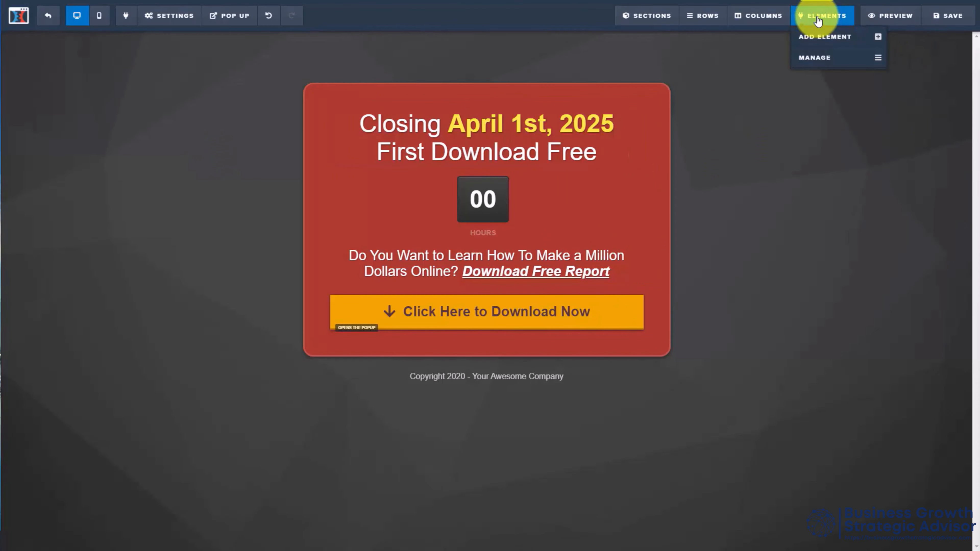
{"action": "left_click", "coordinate": [812, 60]}
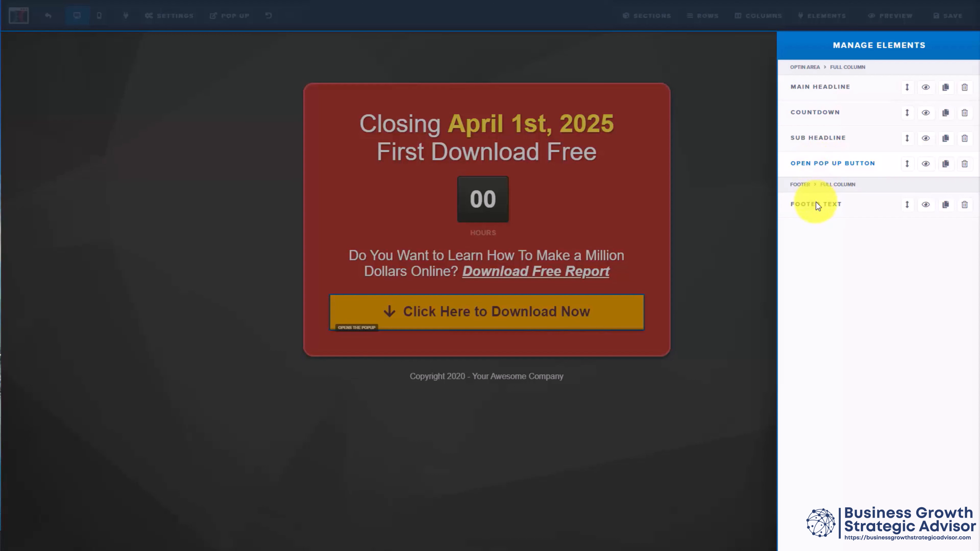
{"action": "left_click", "coordinate": [926, 89]}
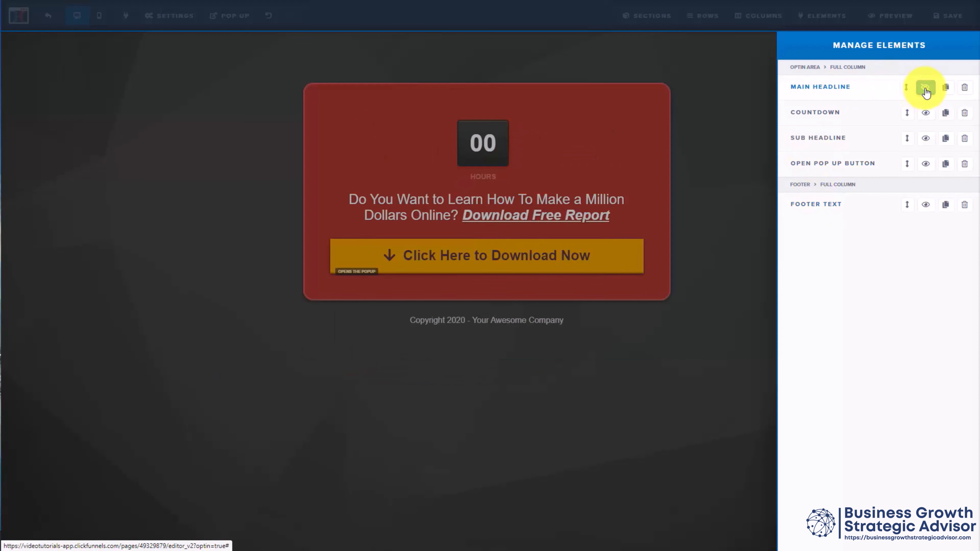
{"action": "left_click", "coordinate": [926, 89]}
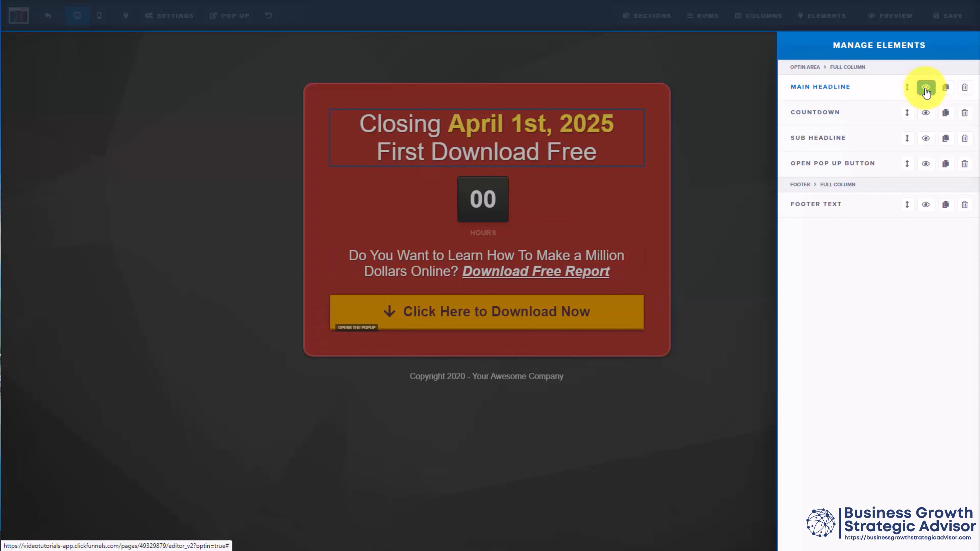
{"action": "left_click", "coordinate": [946, 89]}
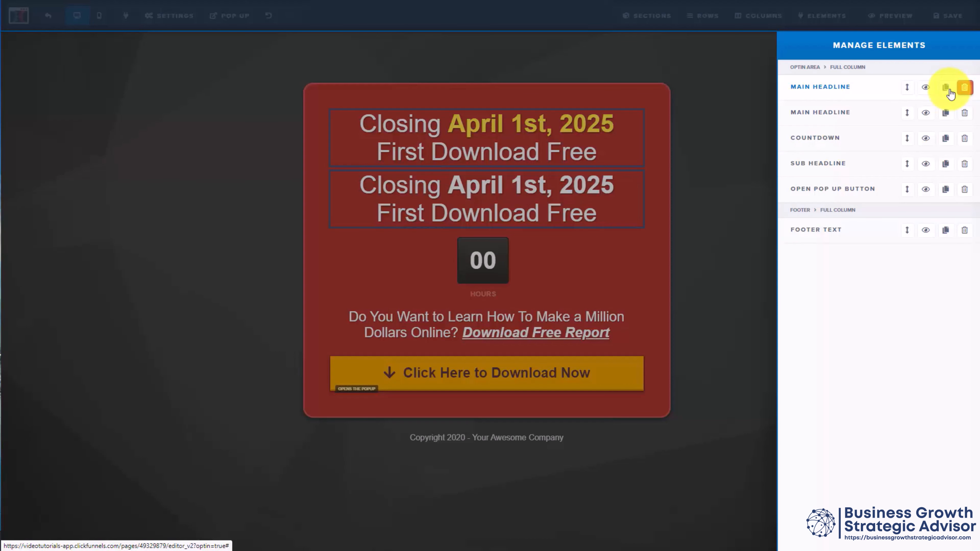
{"action": "left_click", "coordinate": [951, 94]}
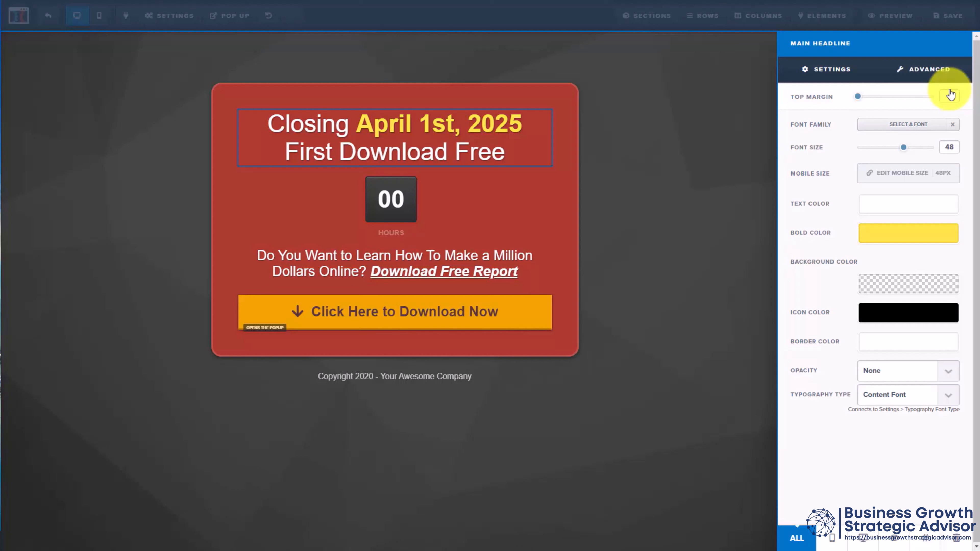
Step: Review the main headline's general and advanced style settings and return to the page
{"action": "left_click", "coordinate": [951, 94]}
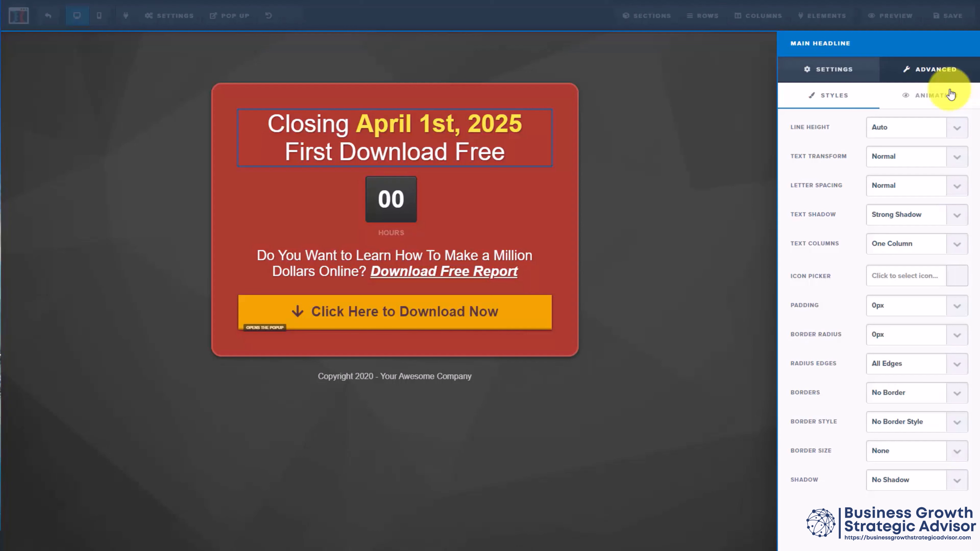
{"action": "left_click", "coordinate": [951, 94]}
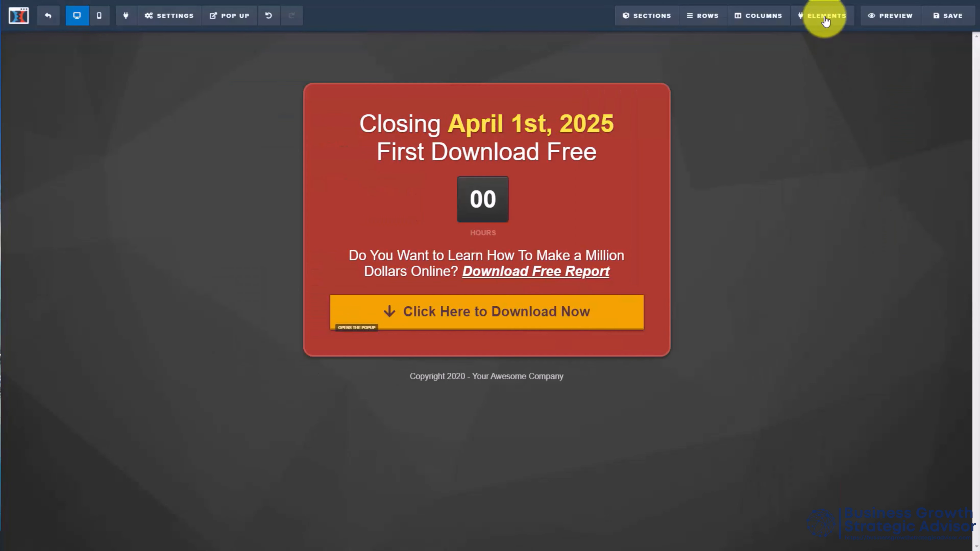
Step: Add a Headline element between the main headline and the countdown in the opt-in area
{"action": "left_click", "coordinate": [826, 37]}
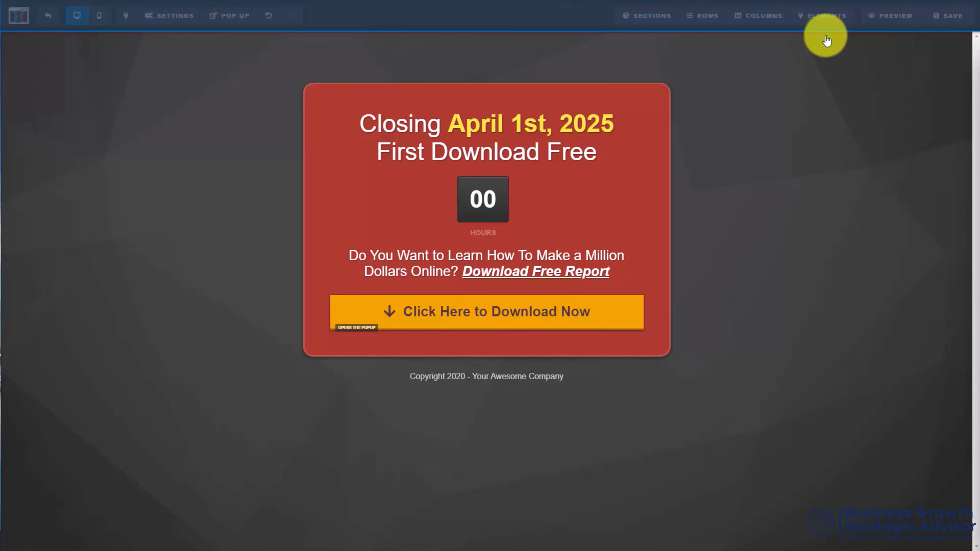
{"action": "left_click", "coordinate": [829, 50]}
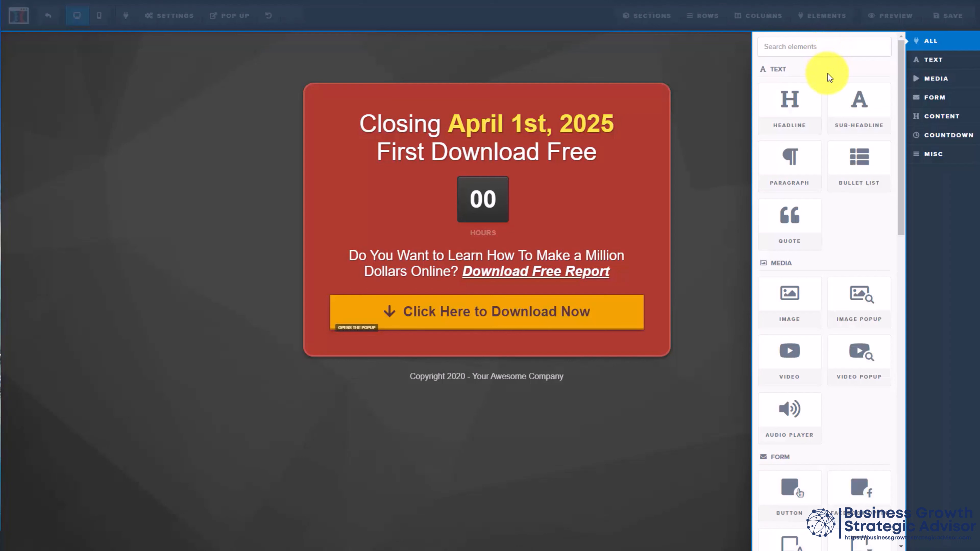
{"action": "scroll", "coordinate": [828, 73], "scroll_direction": "down", "scroll_amount": 2}
{"action": "scroll", "coordinate": [825, 98], "scroll_direction": "up", "scroll_amount": 2}
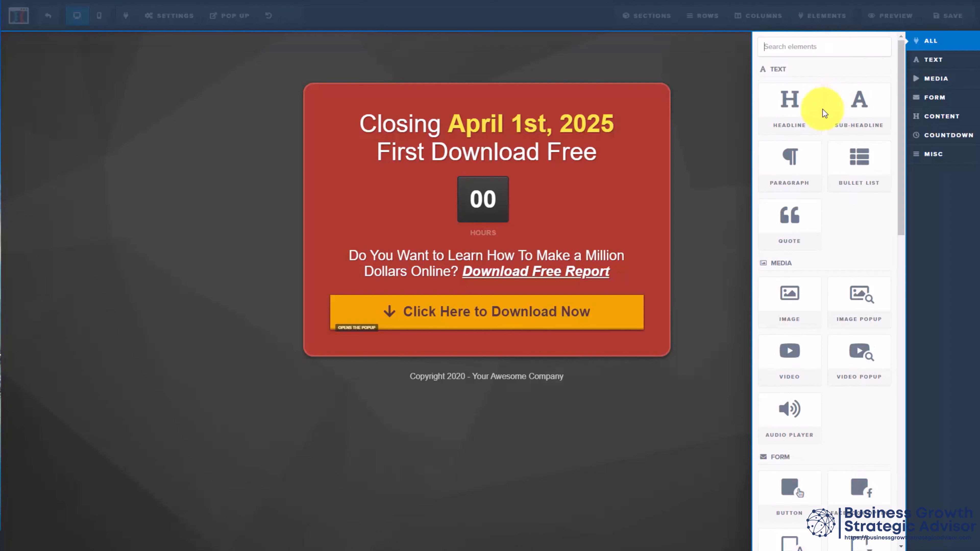
{"action": "left_click_drag", "start_coordinate": [792, 101], "coordinate": [465, 130]}
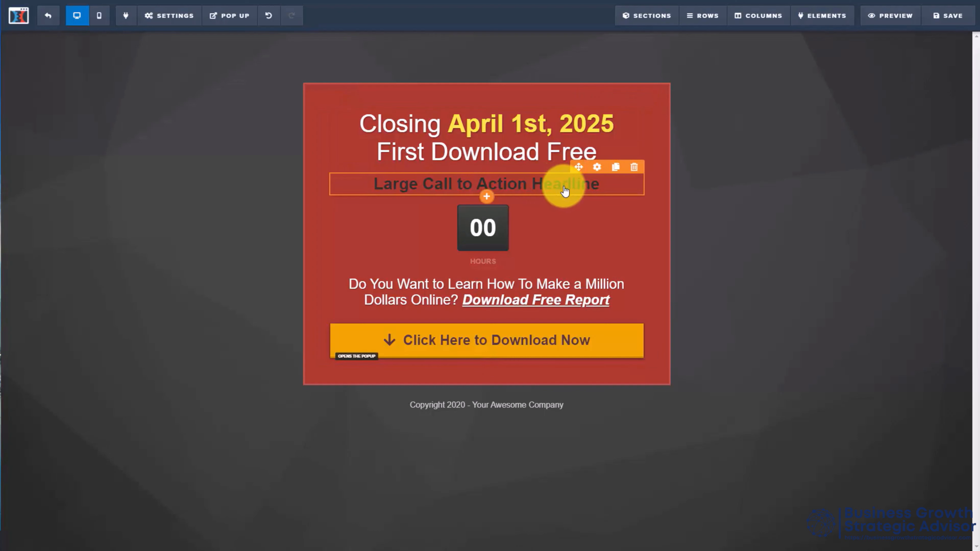
Step: Check the settings of the added call-to-action headline and delete it from the page
{"action": "left_click", "coordinate": [598, 167]}
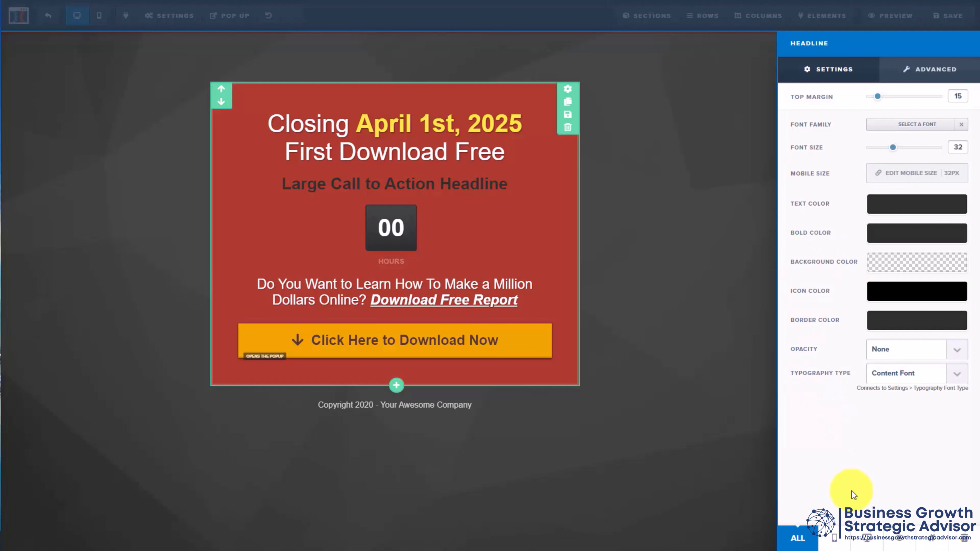
{"action": "left_click", "coordinate": [960, 539]}
{"action": "left_click", "coordinate": [540, 47]}
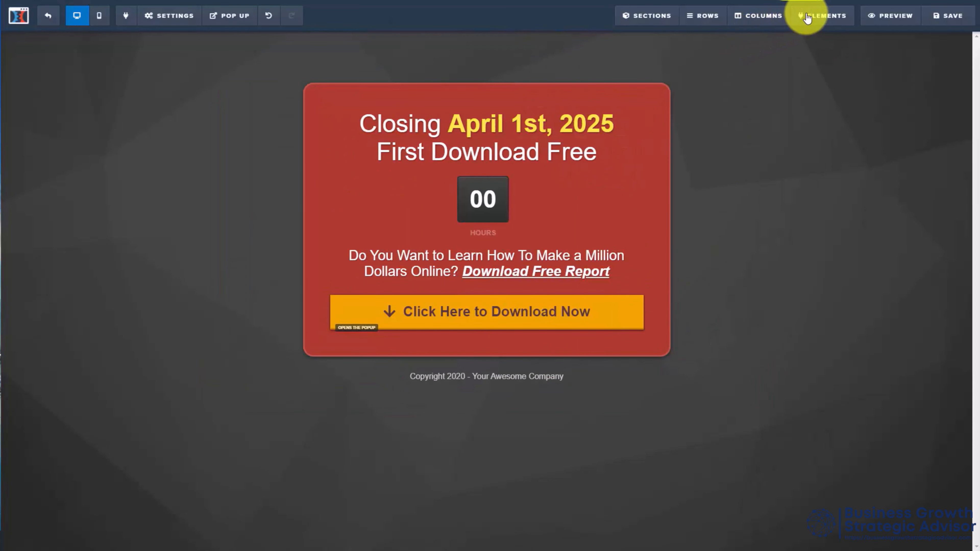
Step: Add an Audio Player element between the main headline and the countdown in the opt-in area
{"action": "mouse_move", "coordinate": [808, 18]}
{"action": "left_click", "coordinate": [819, 38]}
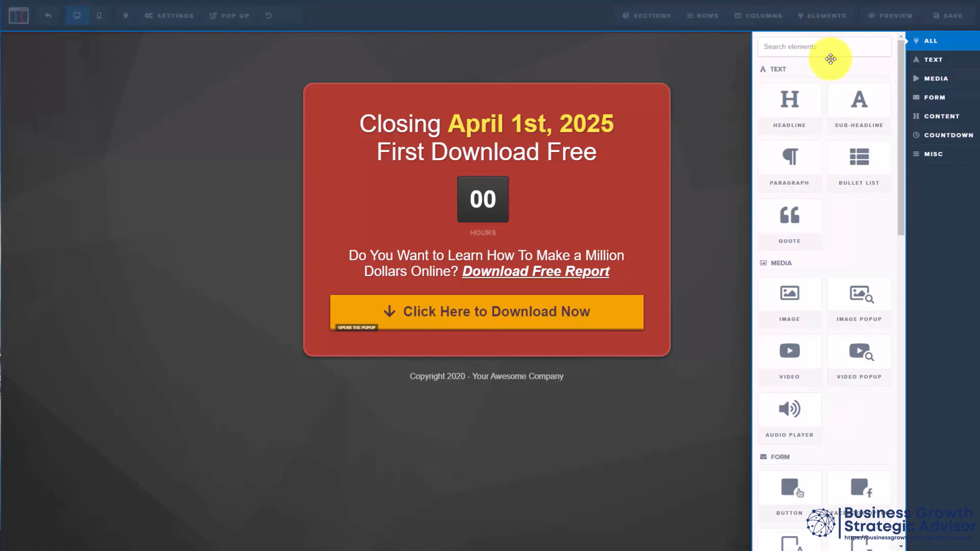
{"action": "scroll", "coordinate": [826, 97], "scroll_direction": "down", "scroll_amount": 2}
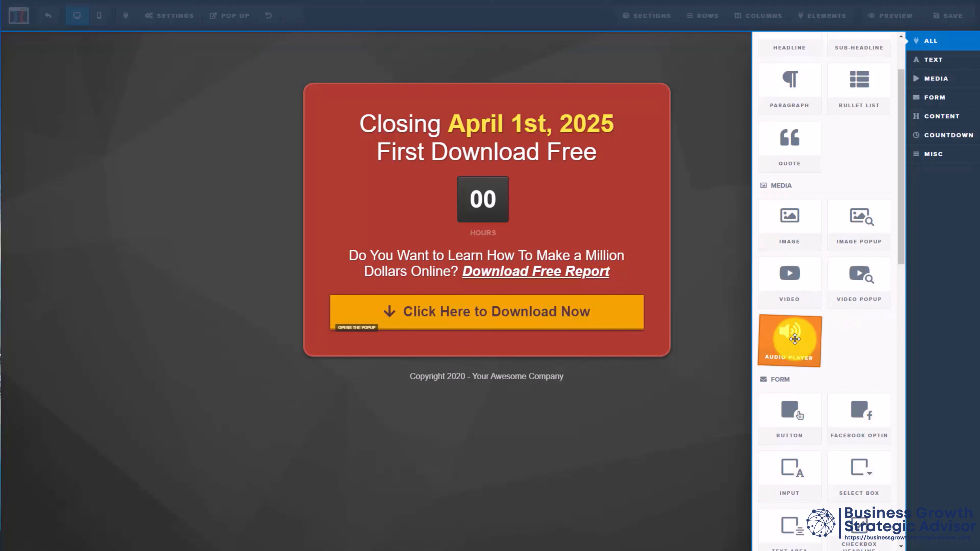
{"action": "left_click_drag", "start_coordinate": [796, 339], "coordinate": [494, 157]}
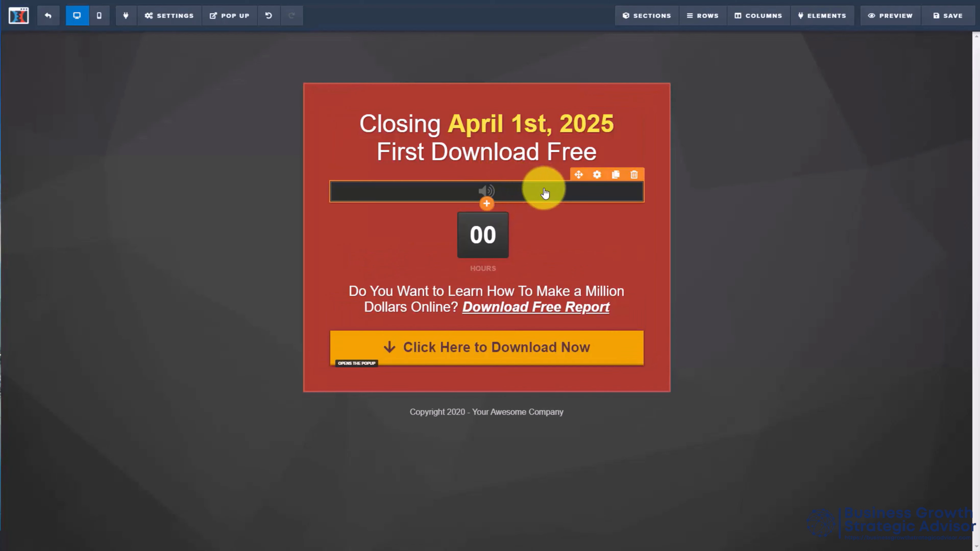
Step: Apply the green-framed theme to the audio player and review its settings and advanced style options
{"action": "left_click", "coordinate": [597, 175]}
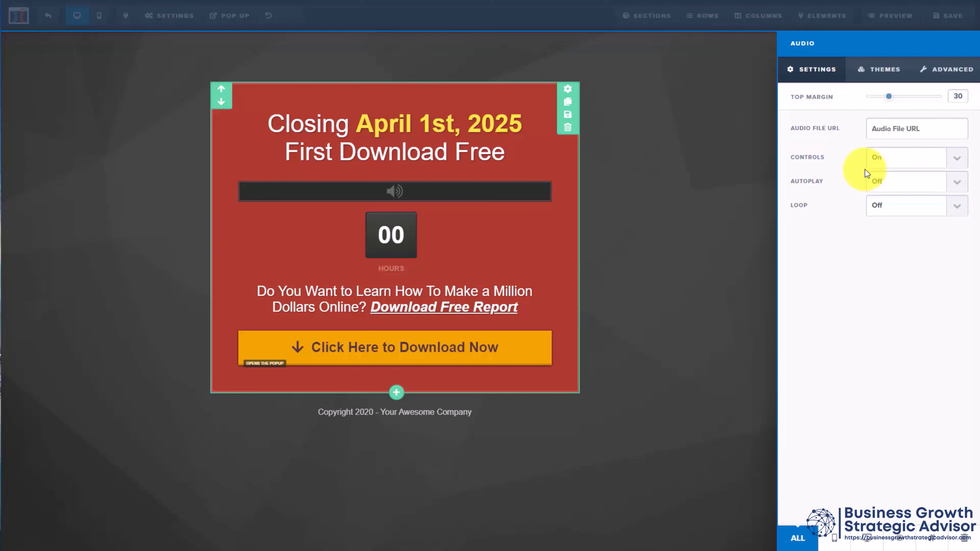
{"action": "left_click", "coordinate": [878, 72]}
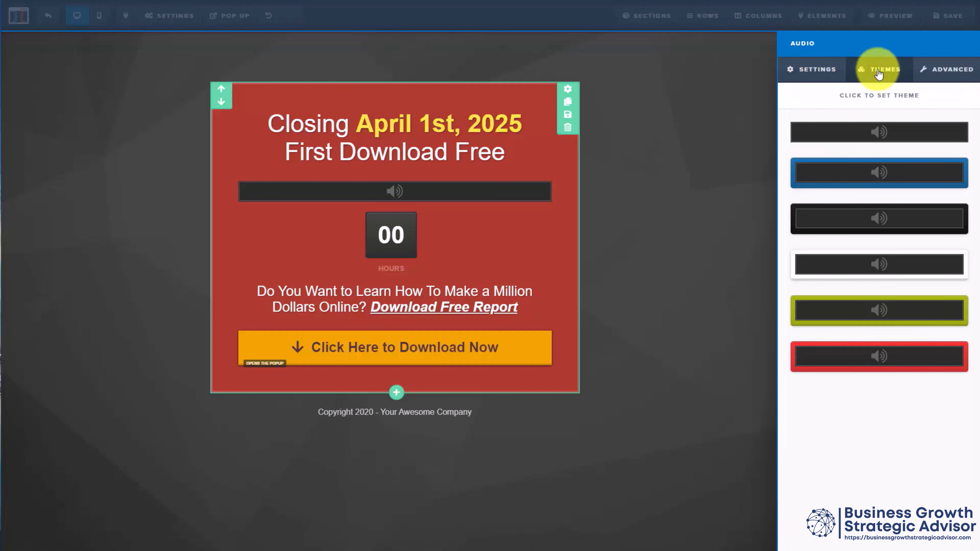
{"action": "left_click", "coordinate": [889, 302]}
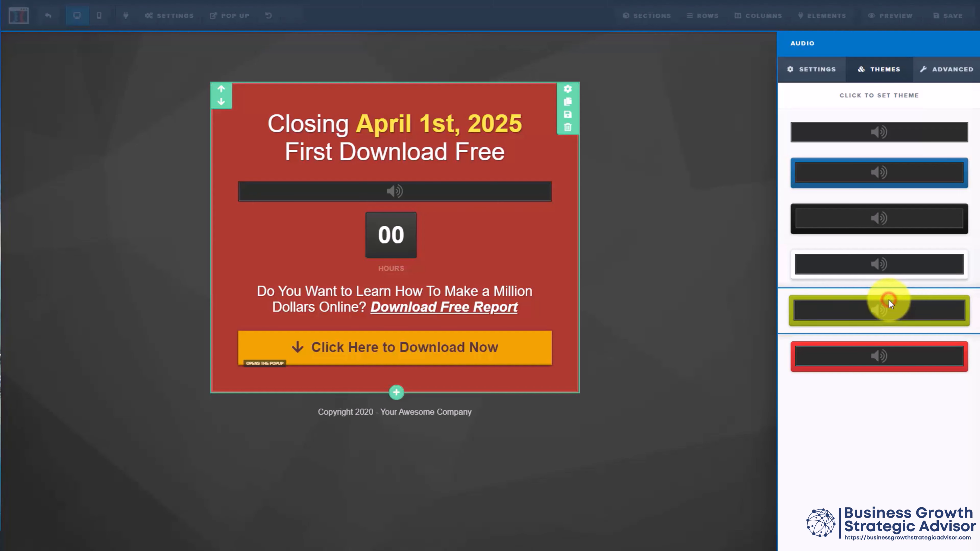
{"action": "left_click", "coordinate": [945, 70]}
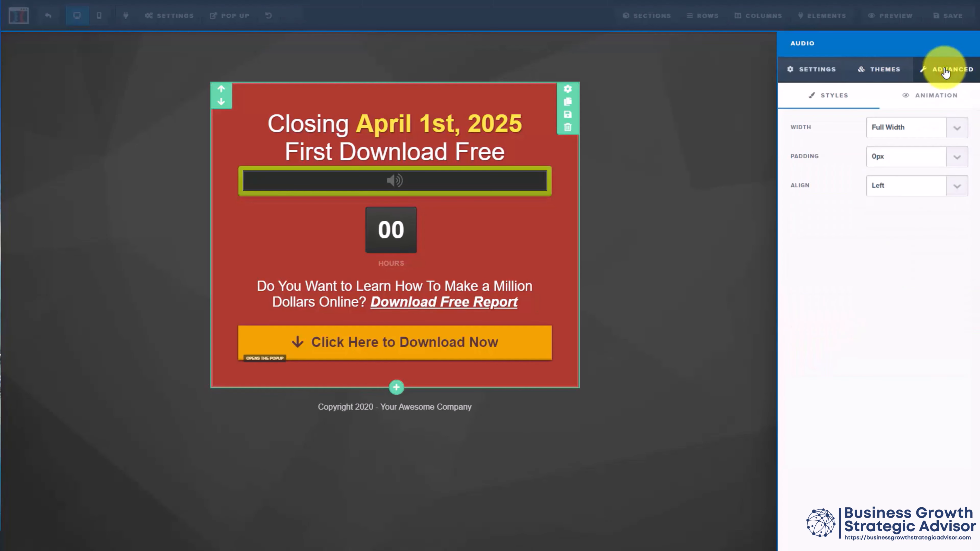
{"action": "left_click", "coordinate": [922, 99]}
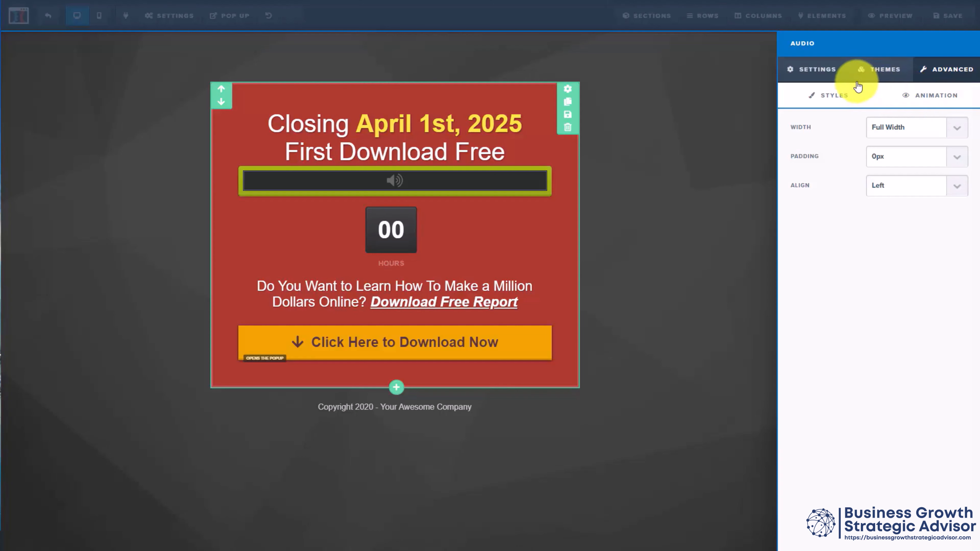
{"action": "left_click", "coordinate": [821, 73]}
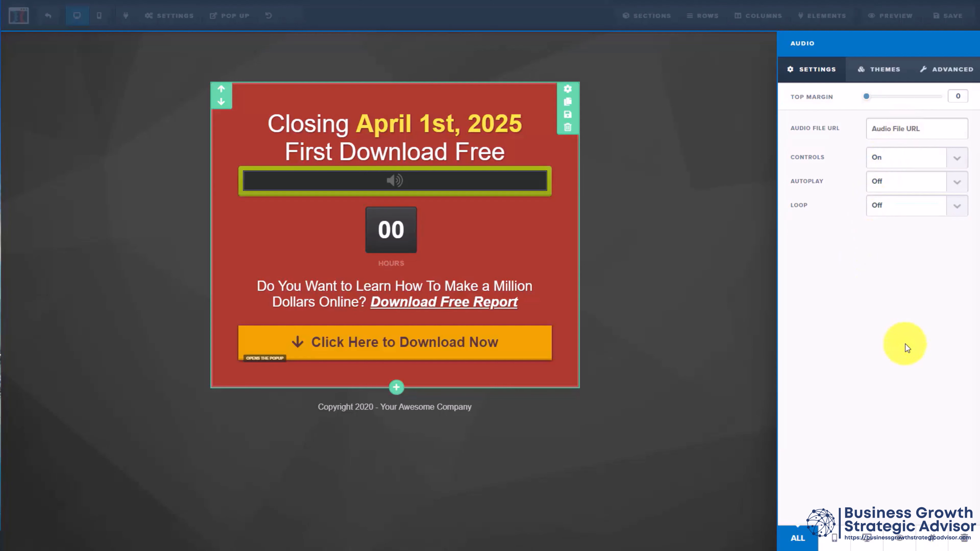
Step: Delete the audio player element from the opt-in area
{"action": "left_click", "coordinate": [966, 540]}
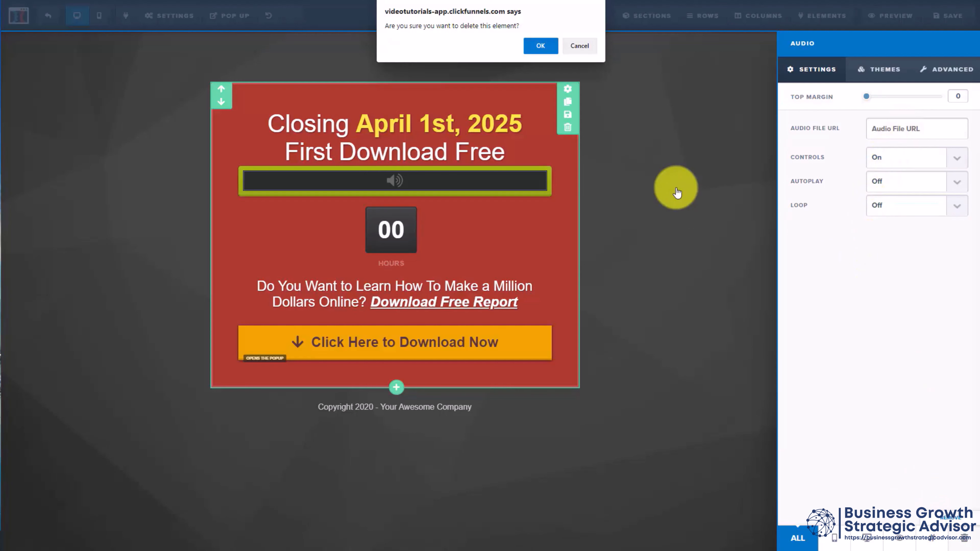
{"action": "left_click", "coordinate": [527, 45]}
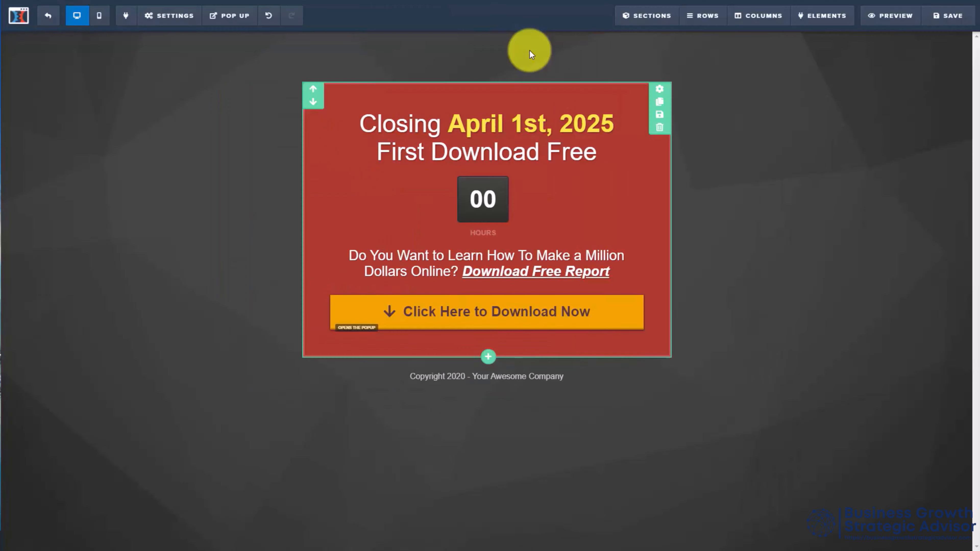
Step: Add a Minute Timer element below the hours countdown and delete the original countdown
{"action": "left_click", "coordinate": [618, 227]}
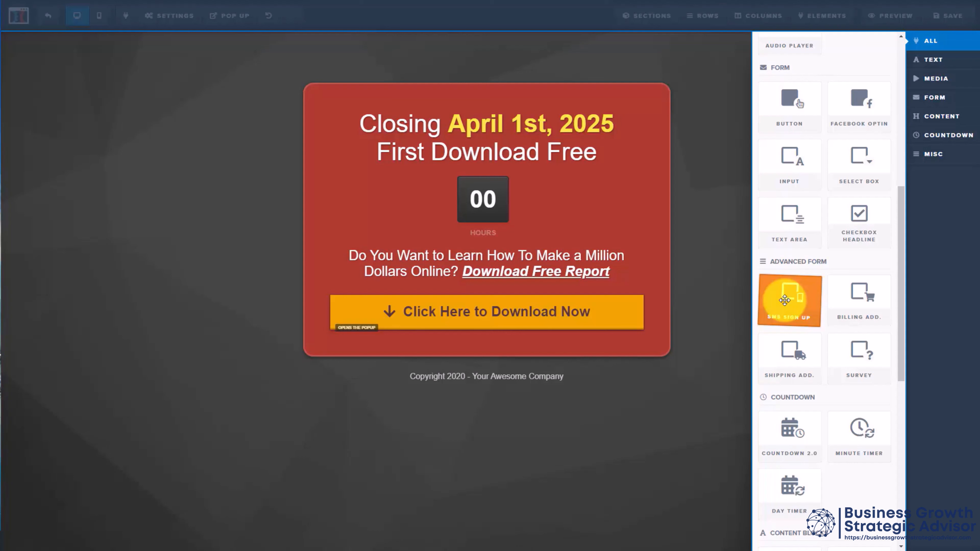
{"action": "scroll", "coordinate": [785, 301], "scroll_direction": "down", "scroll_amount": 4}
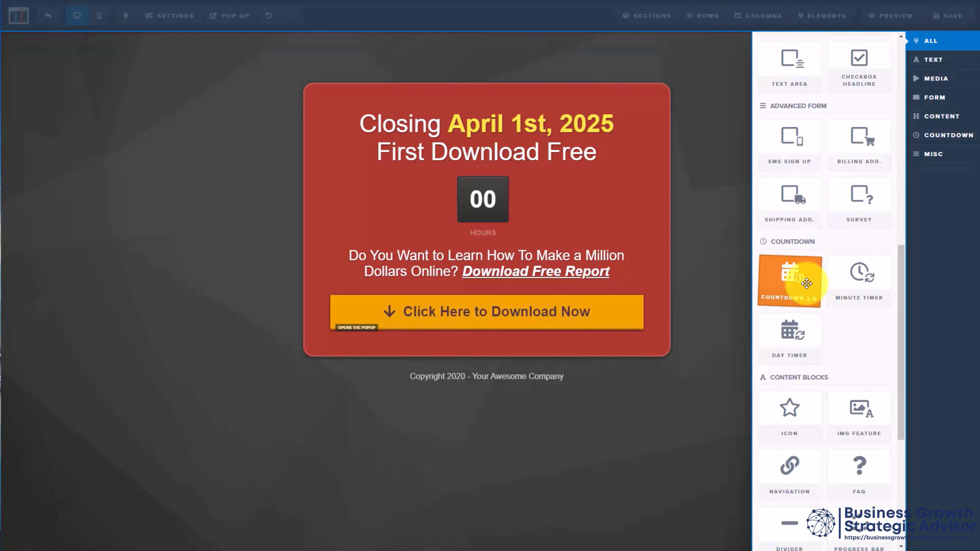
{"action": "left_click_drag", "start_coordinate": [857, 275], "coordinate": [540, 222]}
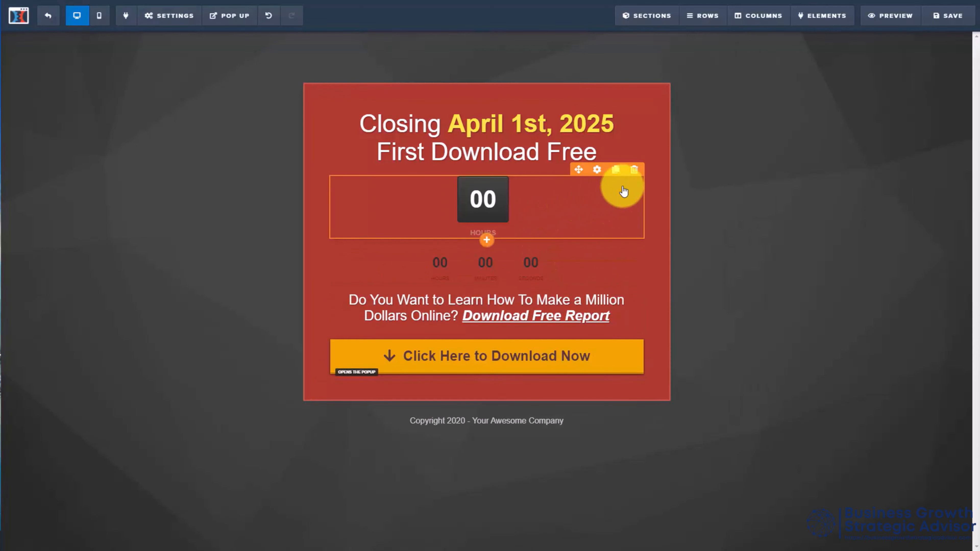
{"action": "left_click", "coordinate": [634, 170]}
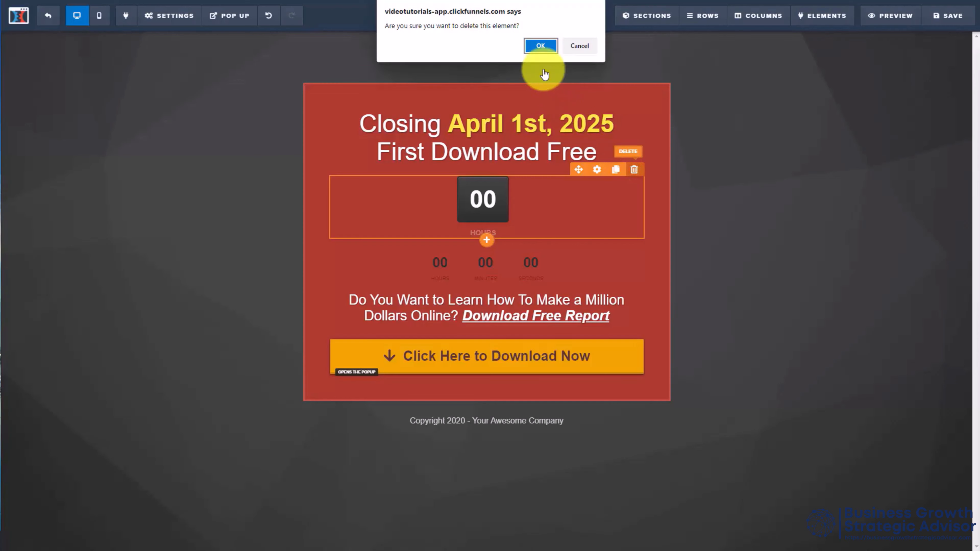
{"action": "left_click", "coordinate": [540, 46]}
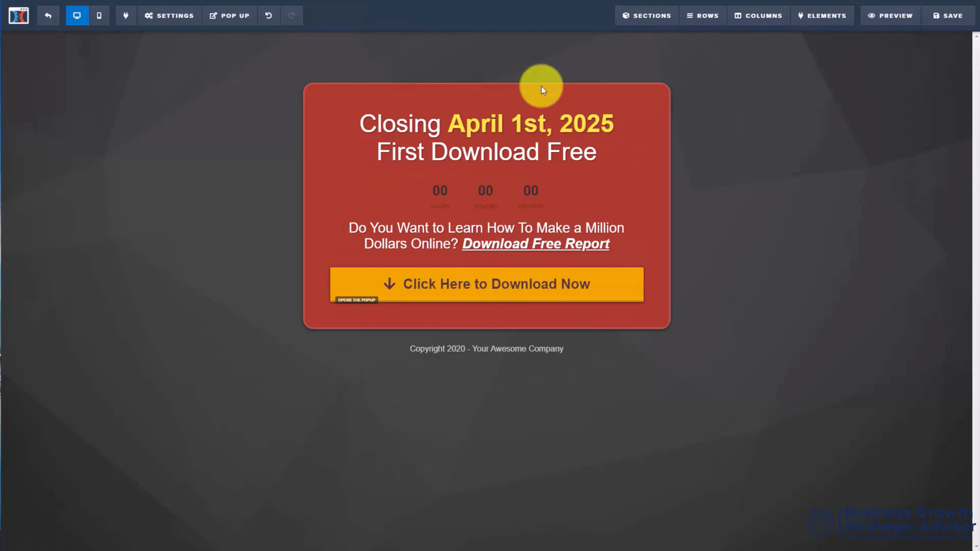
Step: Check the settings of the added minute timer and delete it from the page
{"action": "left_click", "coordinate": [596, 177]}
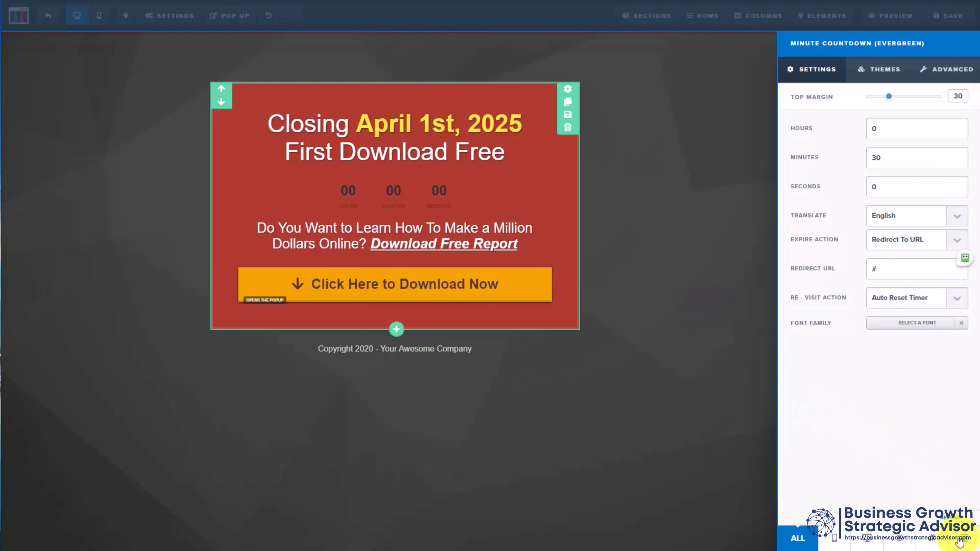
{"action": "left_click", "coordinate": [967, 541]}
{"action": "key", "text": "Return"}
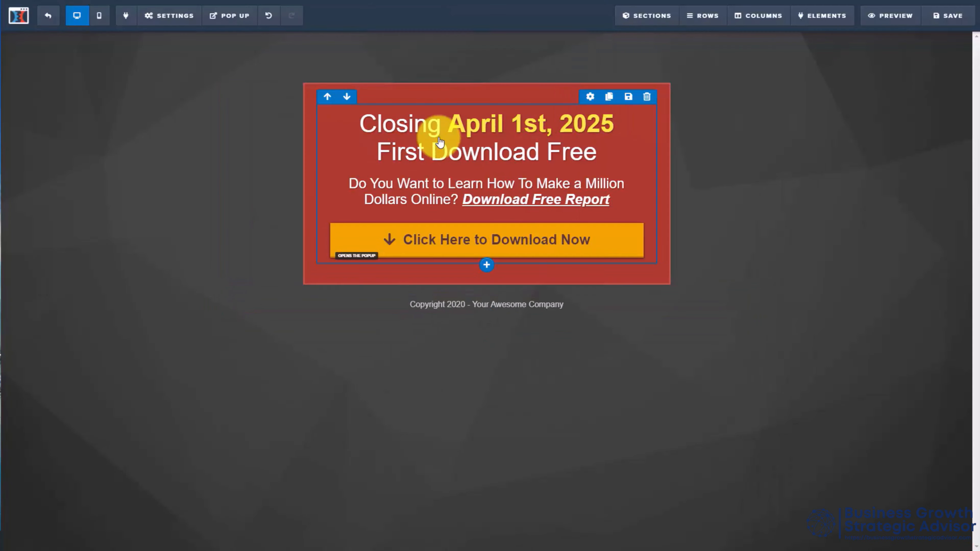
Step: Undo both countdown deletions and the addition of the minute timer
{"action": "left_click", "coordinate": [268, 16]}
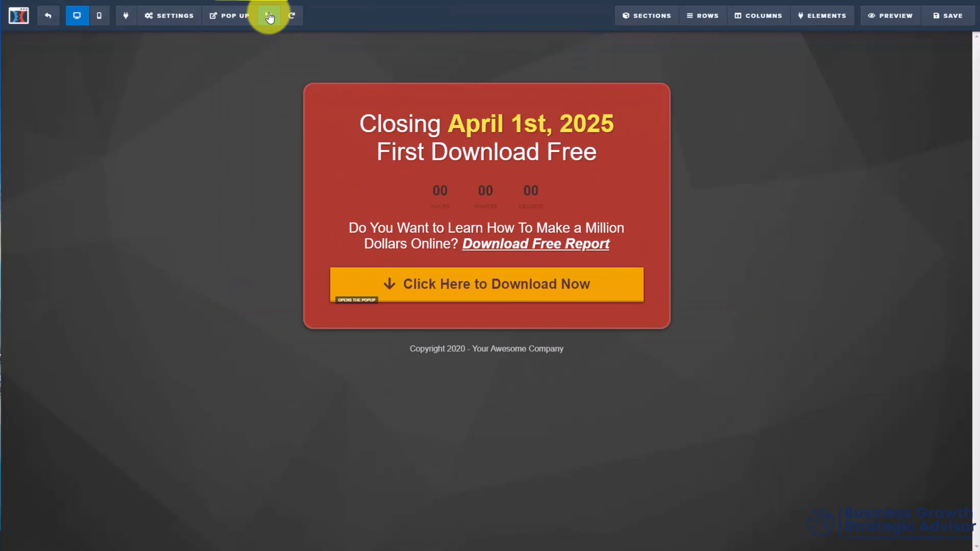
{"action": "left_click", "coordinate": [269, 15]}
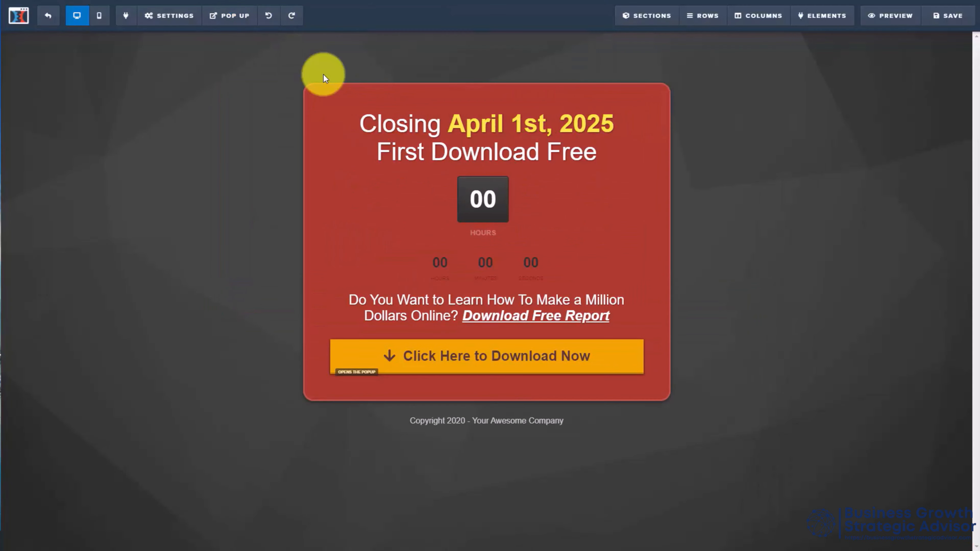
{"action": "left_click", "coordinate": [269, 15]}
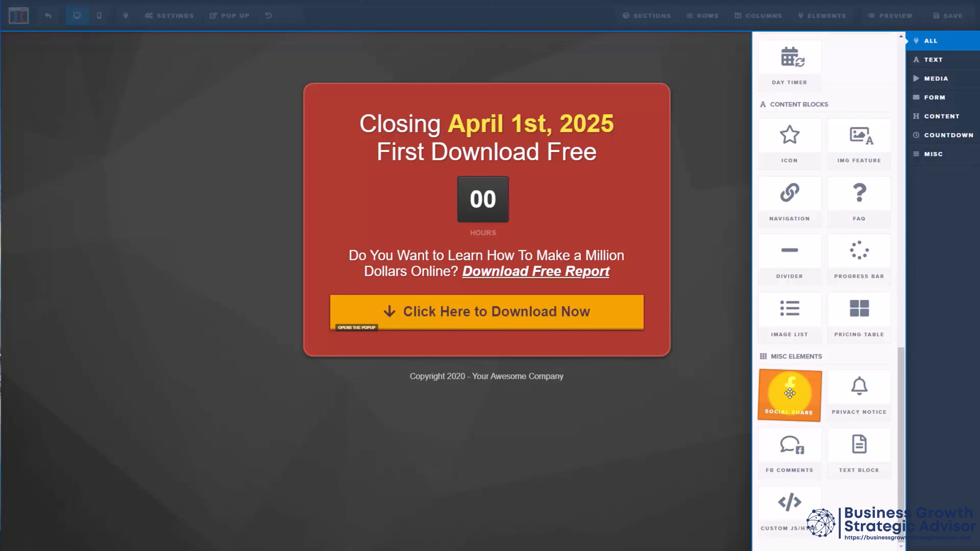
{"action": "left_click_drag", "start_coordinate": [790, 393], "coordinate": [138, 182]}
{"action": "left_click_drag", "start_coordinate": [138, 182], "coordinate": [137, 182]}
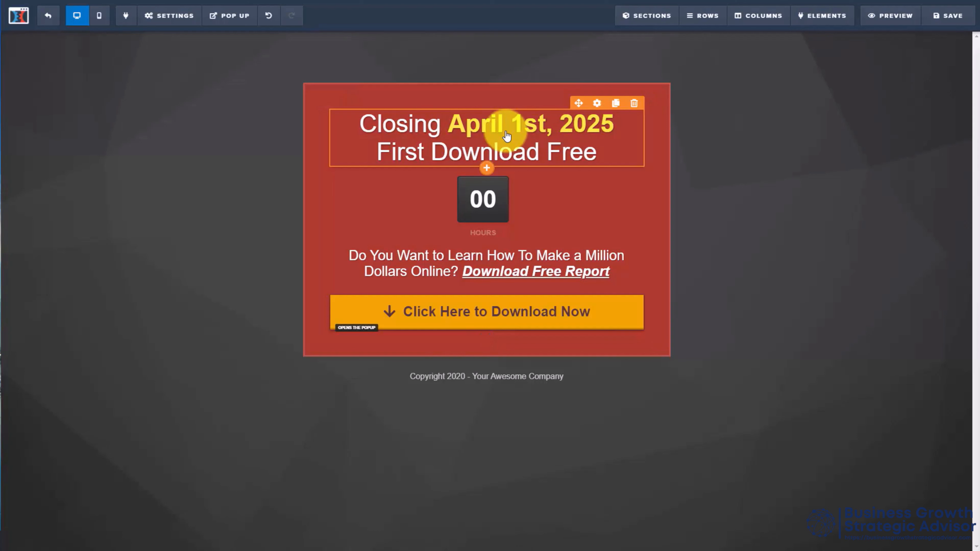
Step: Replace the word "Closing" with "Opening" in the main headline and check the headline's style settings
{"action": "left_click", "coordinate": [428, 133]}
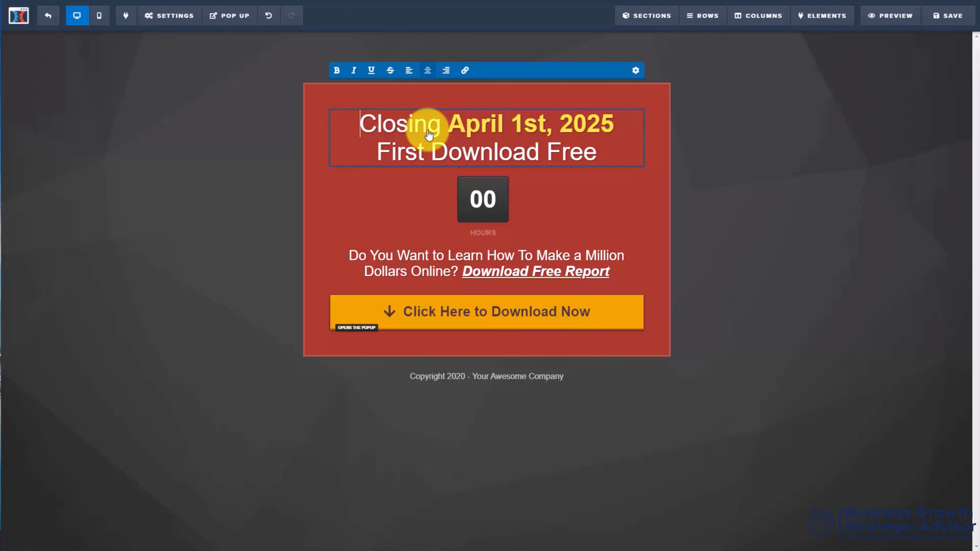
{"action": "left_click", "coordinate": [405, 128]}
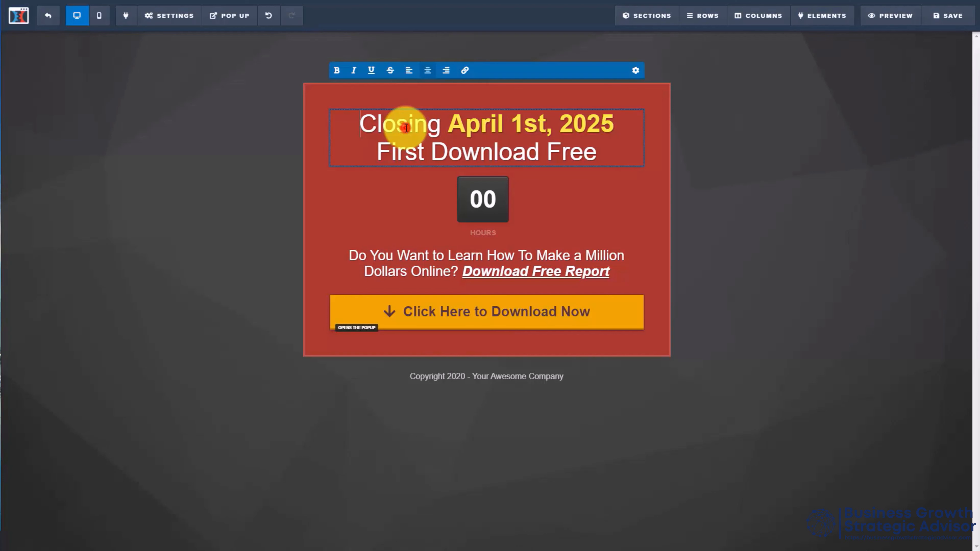
{"action": "double_click", "coordinate": [406, 128]}
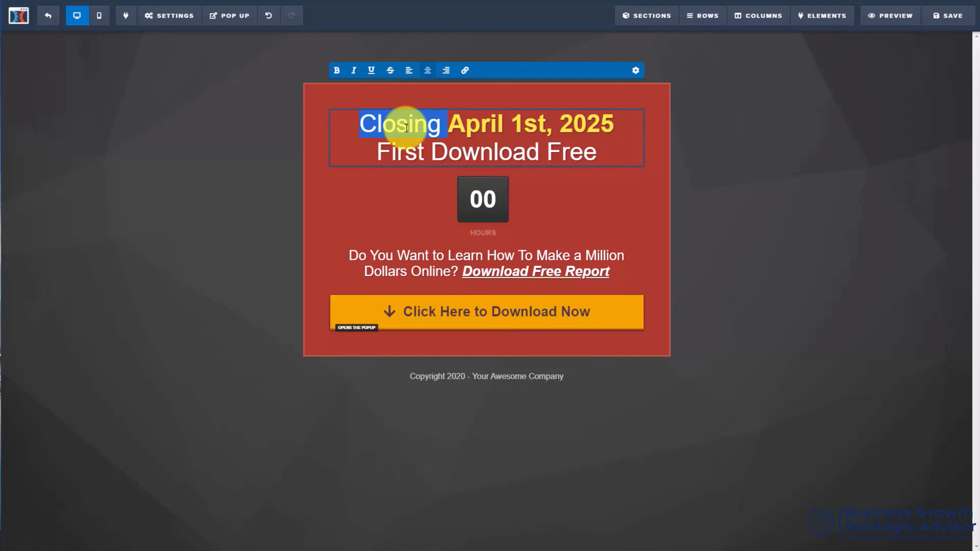
{"action": "type", "text": "Opening"}
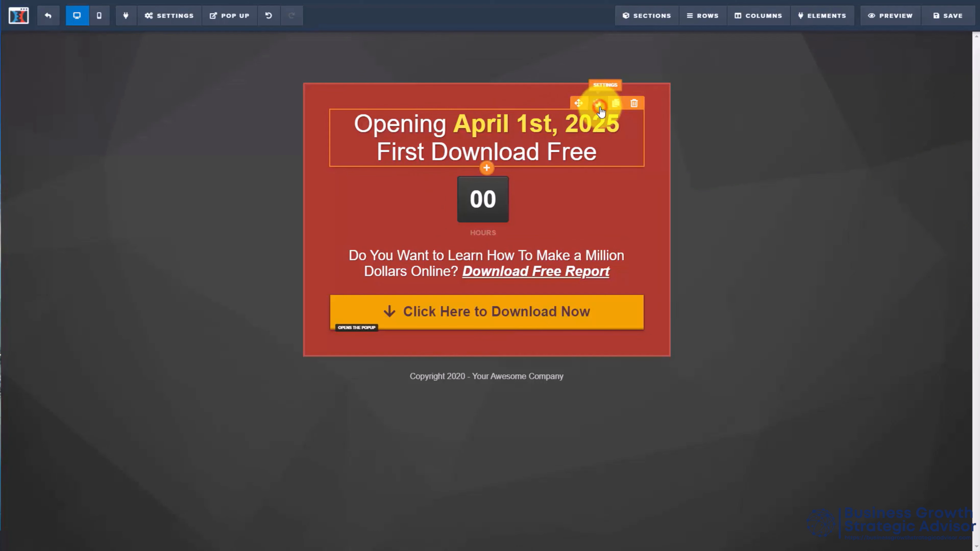
{"action": "left_click", "coordinate": [599, 105]}
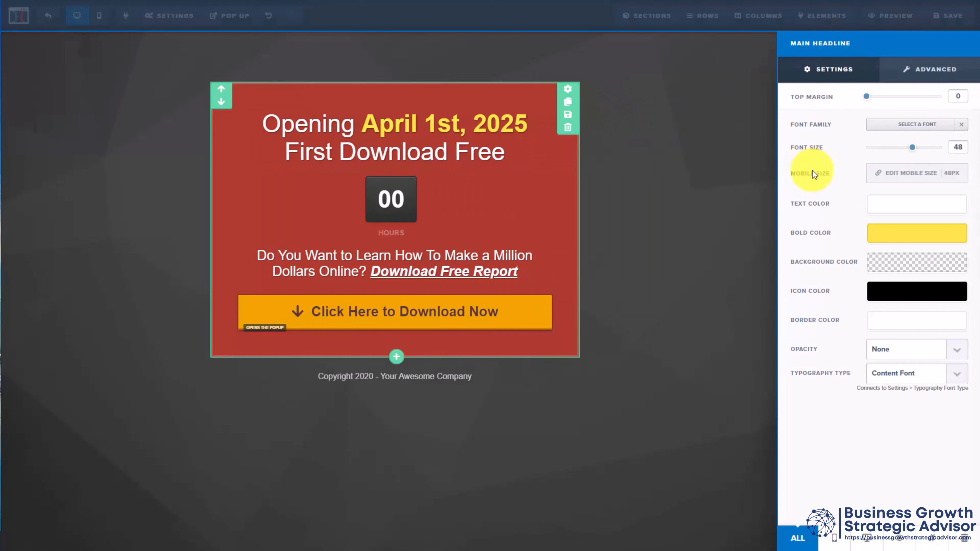
{"action": "left_click", "coordinate": [701, 132]}
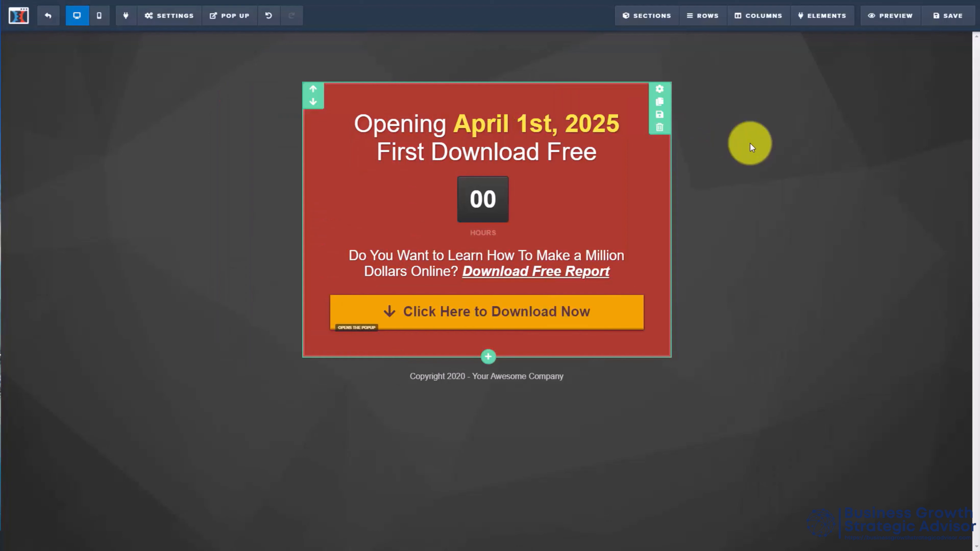
Step: Review the countdown's end date, timezone, expire action and display settings and return to the page
{"action": "left_click", "coordinate": [487, 206]}
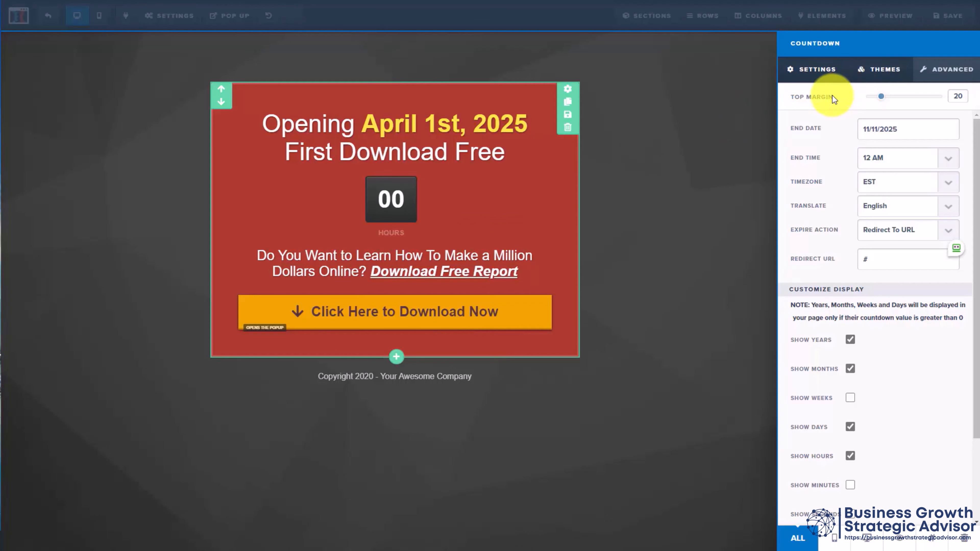
{"action": "left_click", "coordinate": [737, 161]}
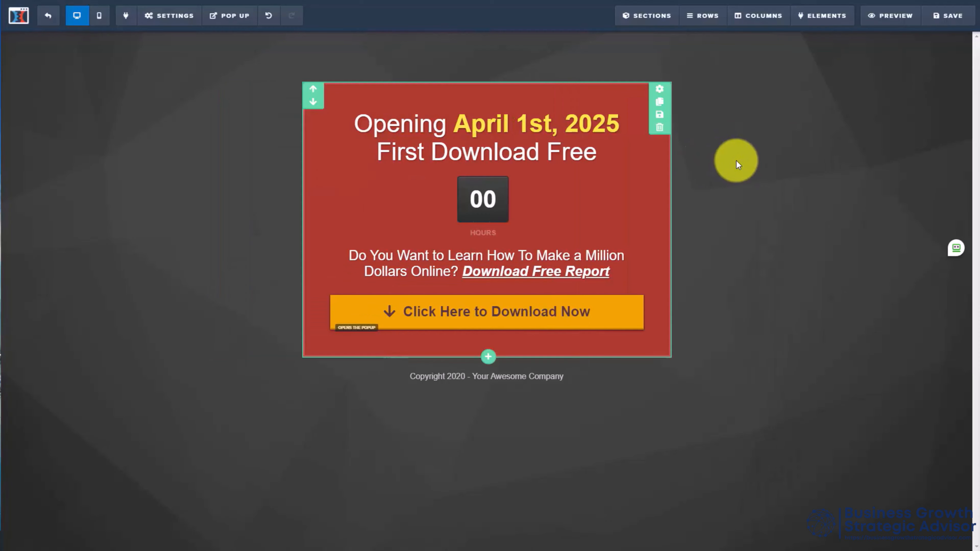
{"action": "mouse_move", "coordinate": [582, 194]}
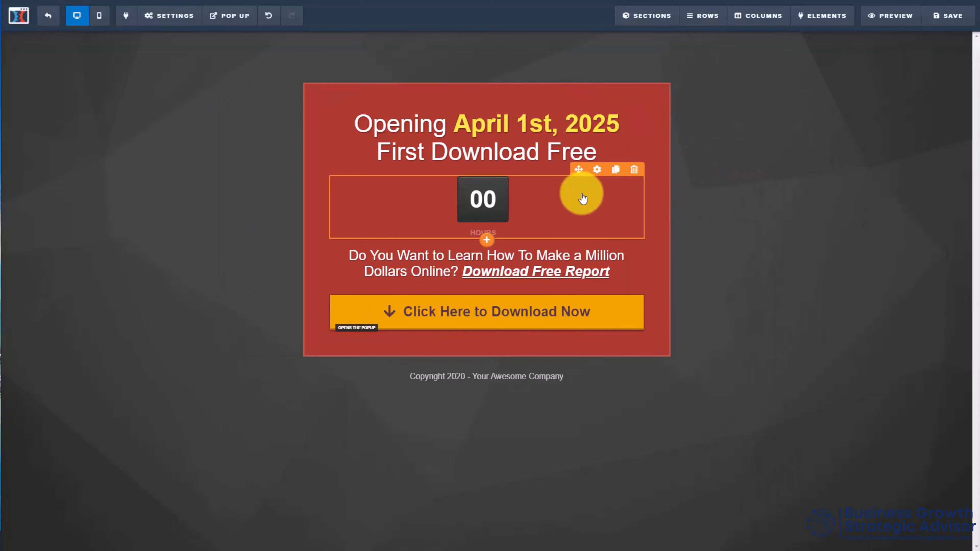
{"action": "left_click", "coordinate": [598, 170]}
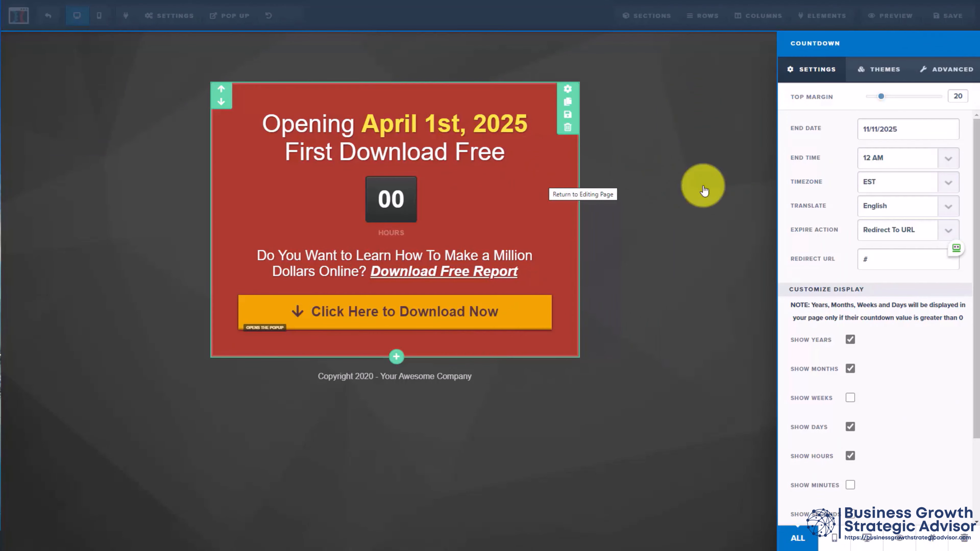
{"action": "left_click", "coordinate": [704, 189]}
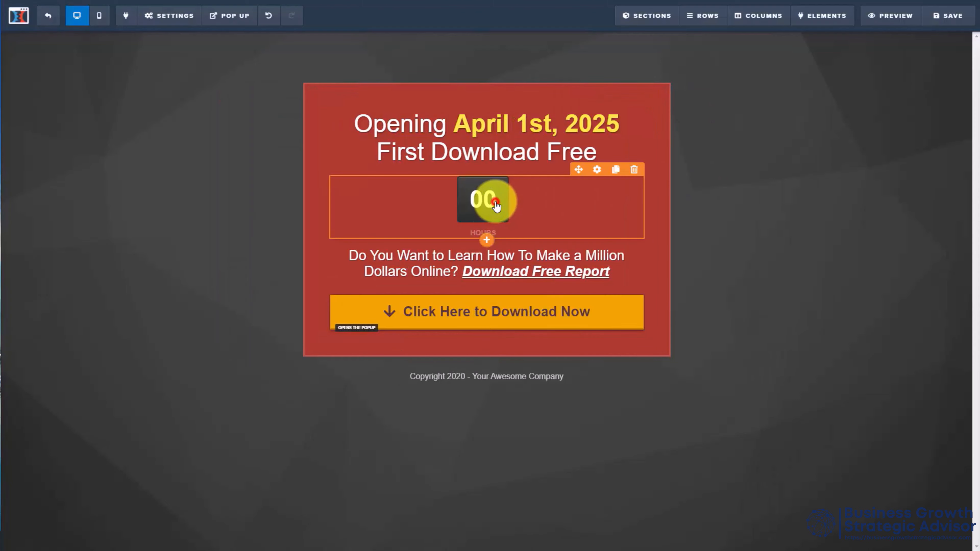
{"action": "left_click", "coordinate": [496, 206]}
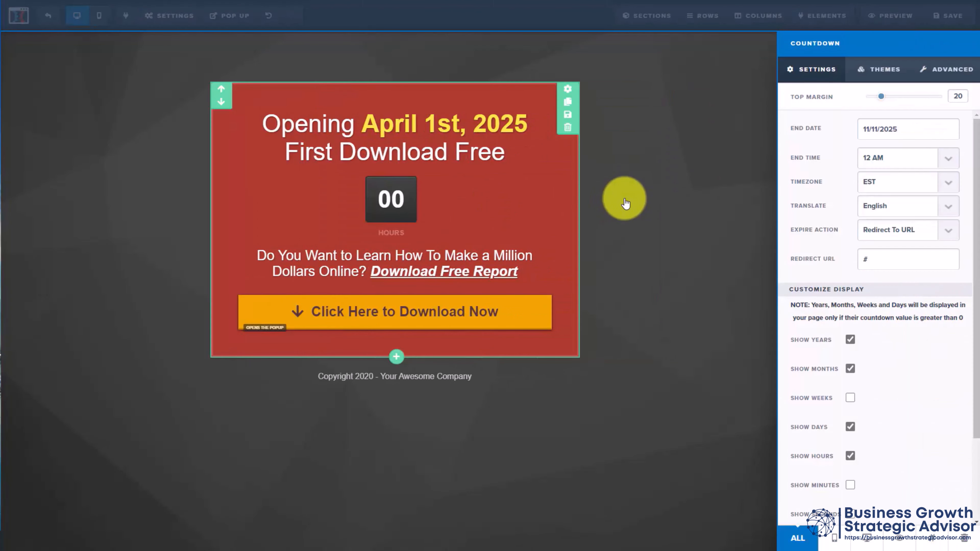
{"action": "left_click", "coordinate": [624, 201]}
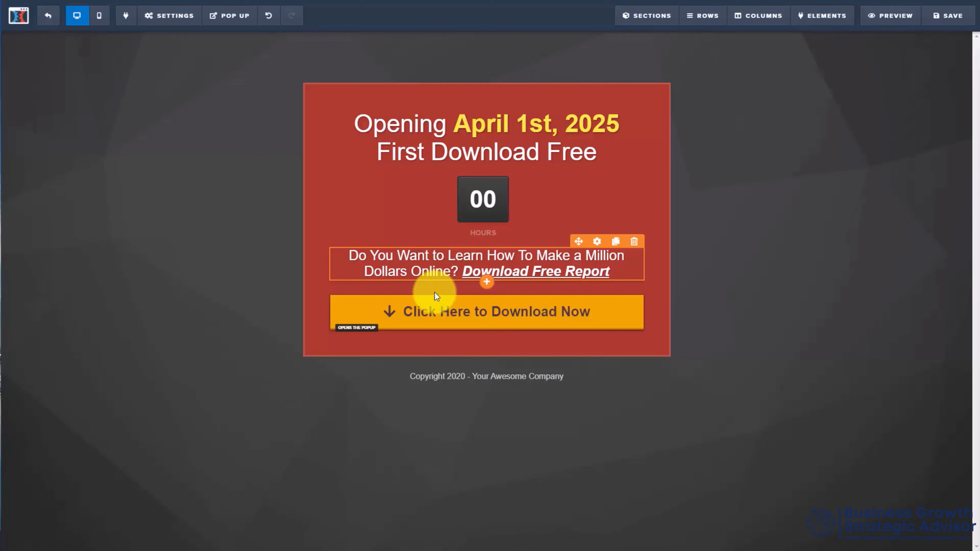
Step: Review the settings and themes of the download button
{"action": "left_click", "coordinate": [461, 315]}
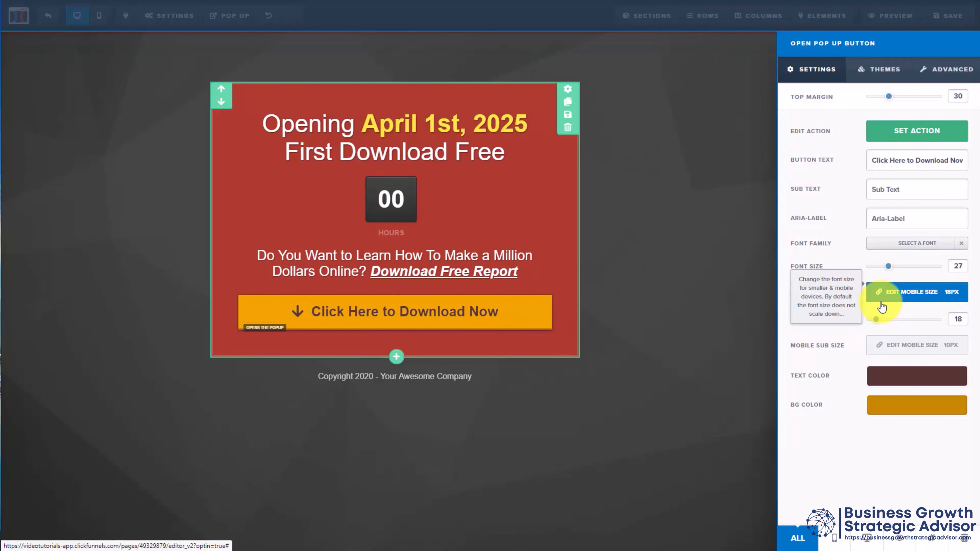
{"action": "left_click", "coordinate": [870, 72]}
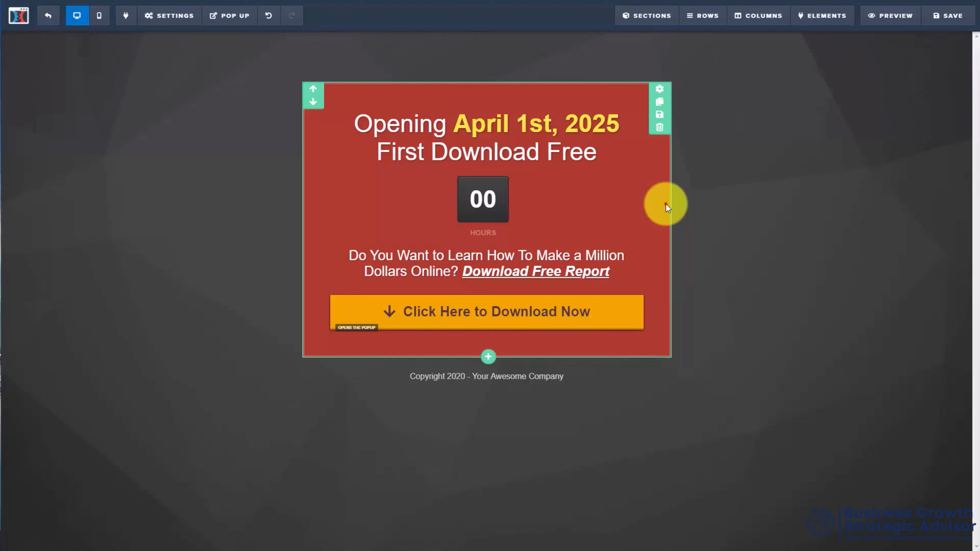
Step: Change the background color of the opt-in area to blue
{"action": "left_click", "coordinate": [659, 91]}
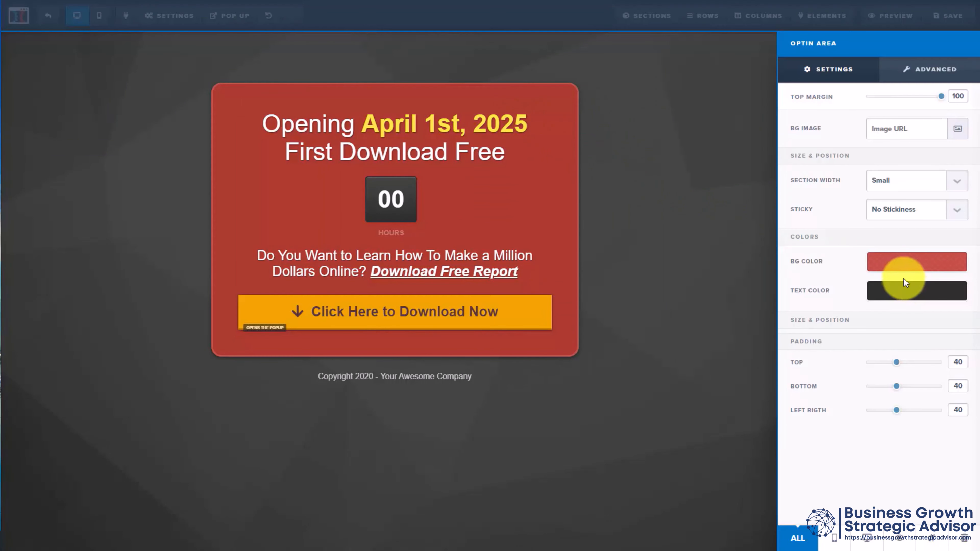
{"action": "left_click", "coordinate": [899, 263]}
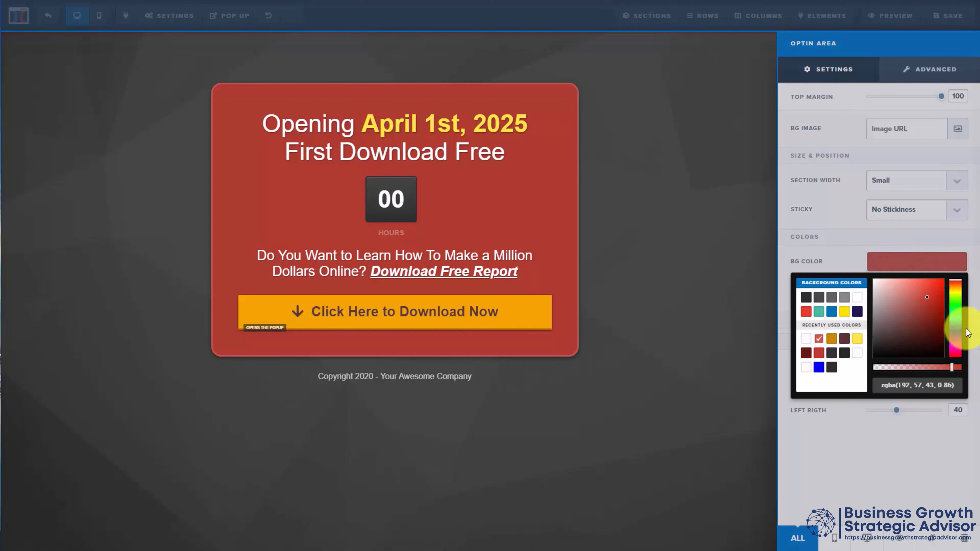
{"action": "left_click", "coordinate": [957, 331]}
{"action": "left_click", "coordinate": [679, 240]}
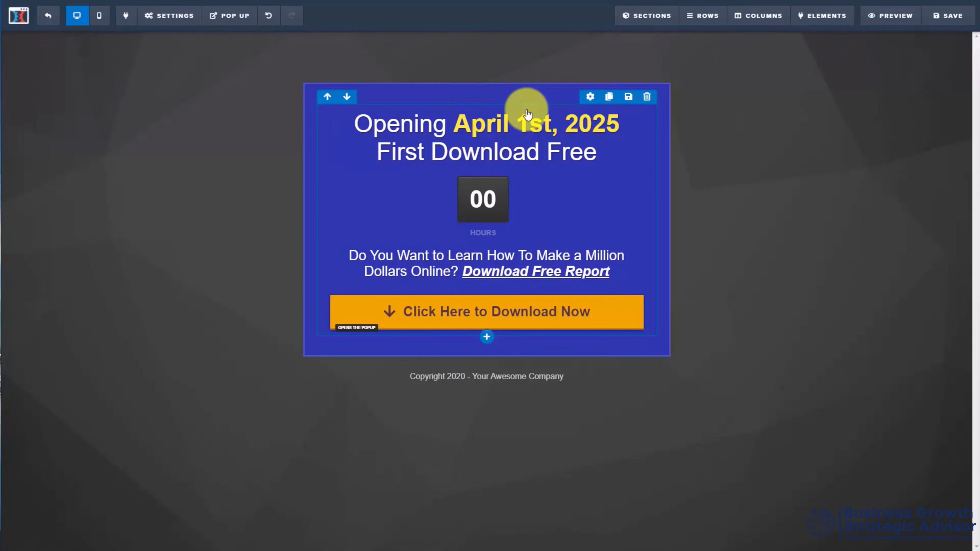
Step: Review the settings of the one-column row inside the opt-in area and save the page
{"action": "left_click", "coordinate": [589, 98]}
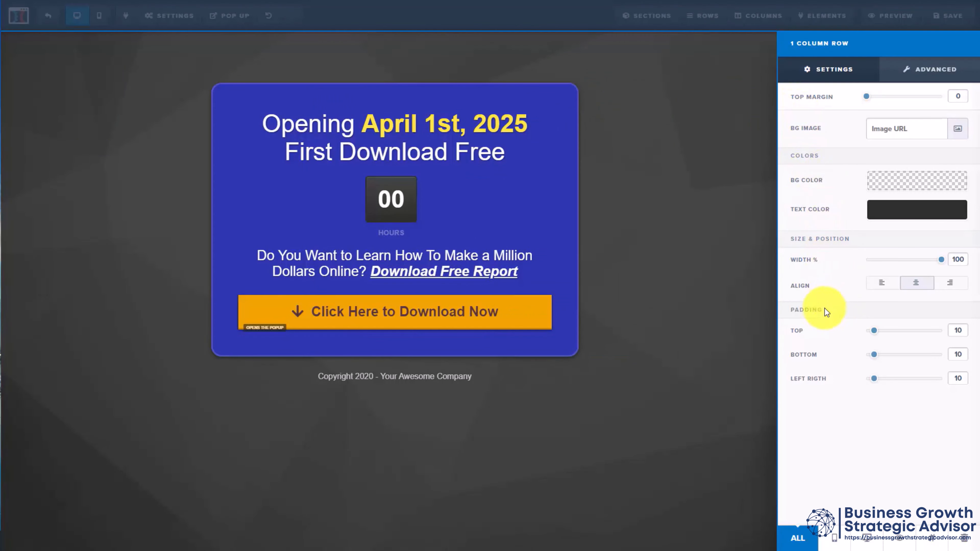
{"action": "key", "text": "Escape"}
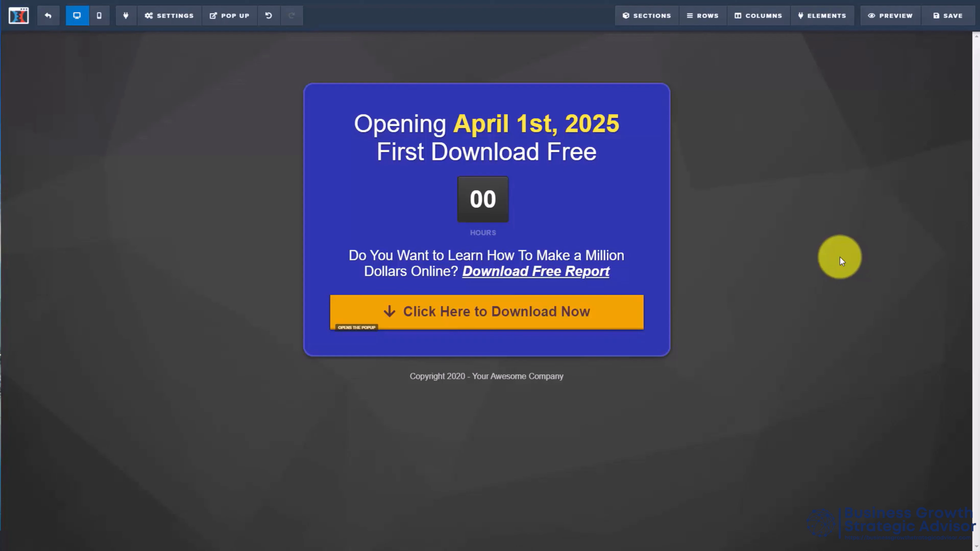
{"action": "mouse_move", "coordinate": [563, 212]}
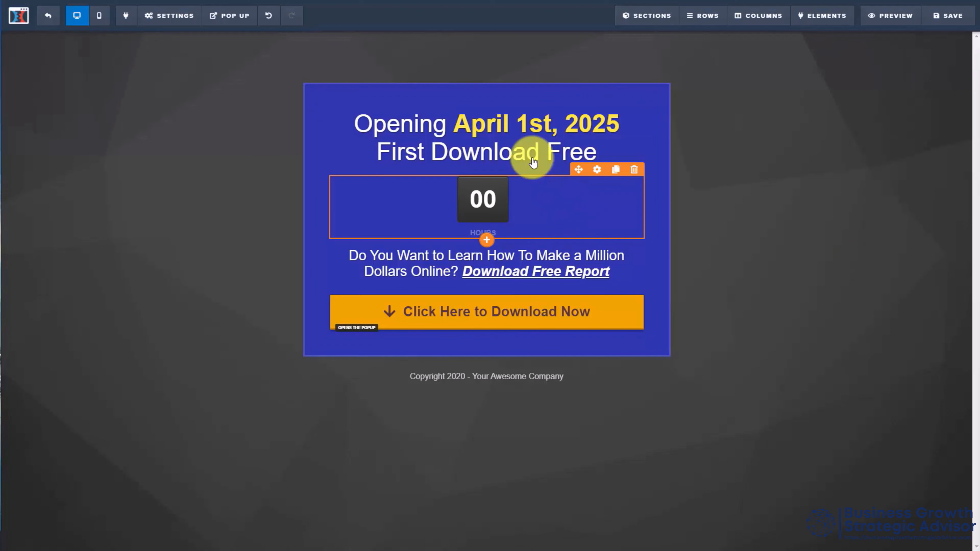
{"action": "mouse_move", "coordinate": [454, 98]}
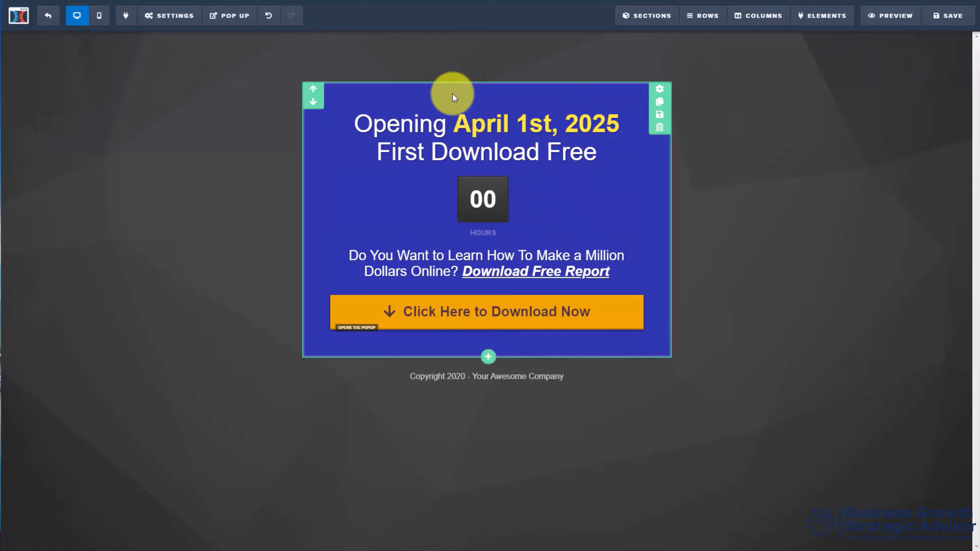
{"action": "mouse_move", "coordinate": [489, 115]}
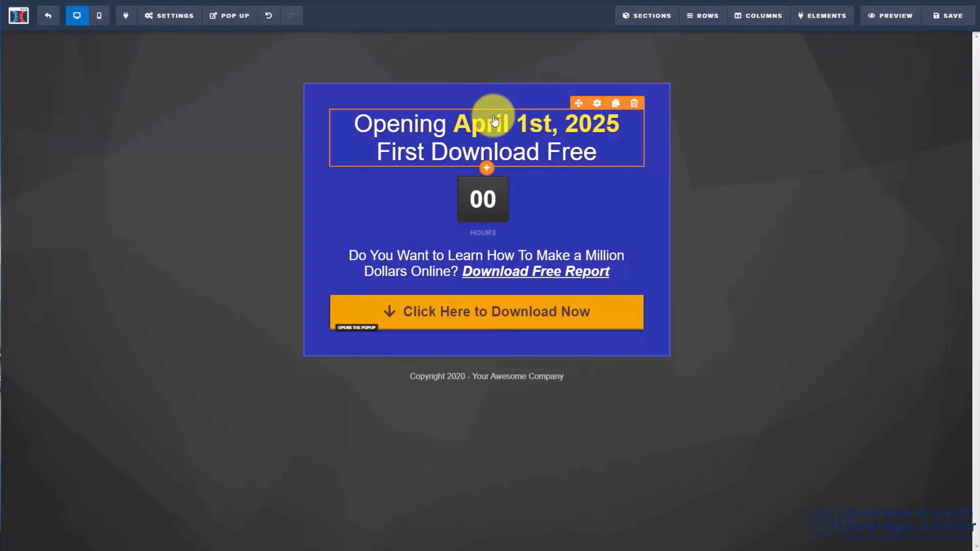
{"action": "key", "text": "F11"}
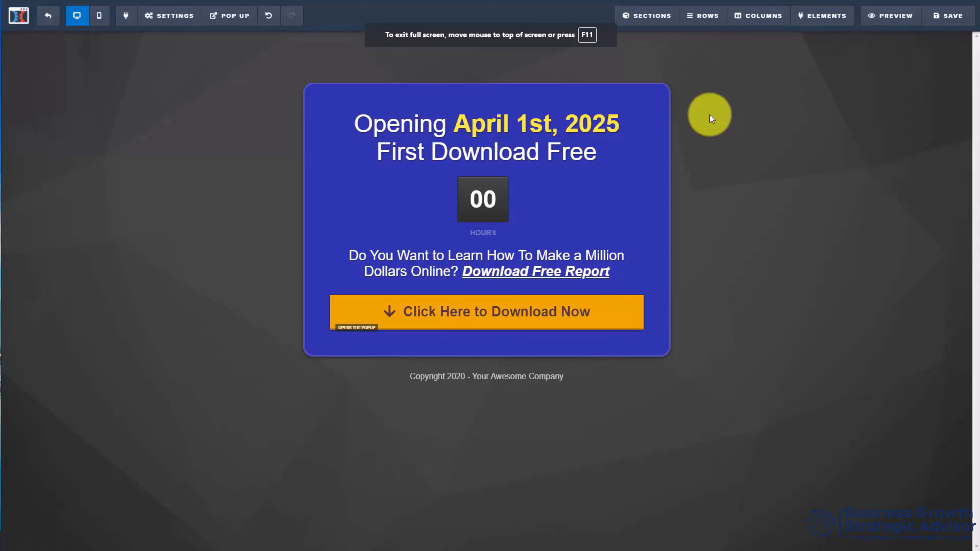
{"action": "left_click", "coordinate": [941, 21]}
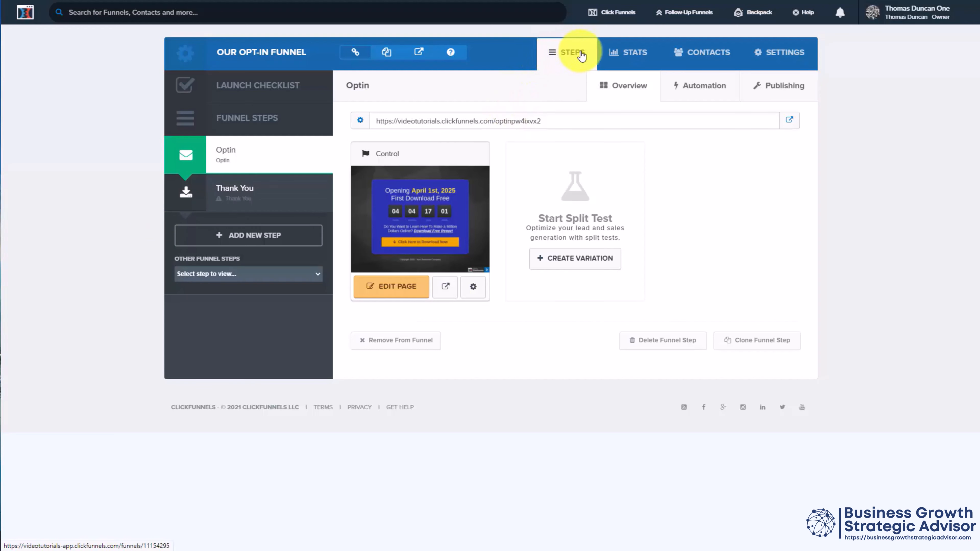
Step: Assign the available custom domain to the funnel, set its path to "our new system" and save the funnel settings
{"action": "left_click", "coordinate": [630, 53]}
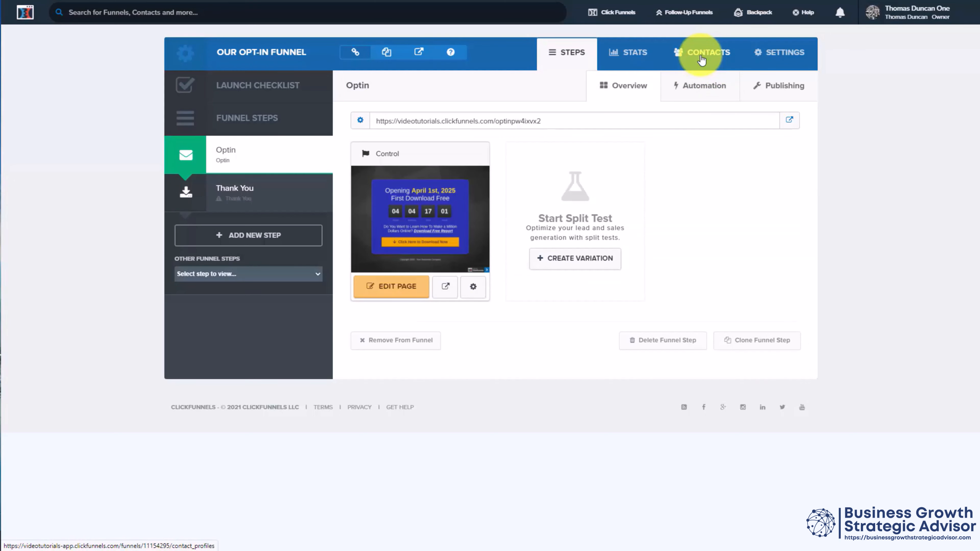
{"action": "left_click", "coordinate": [758, 55]}
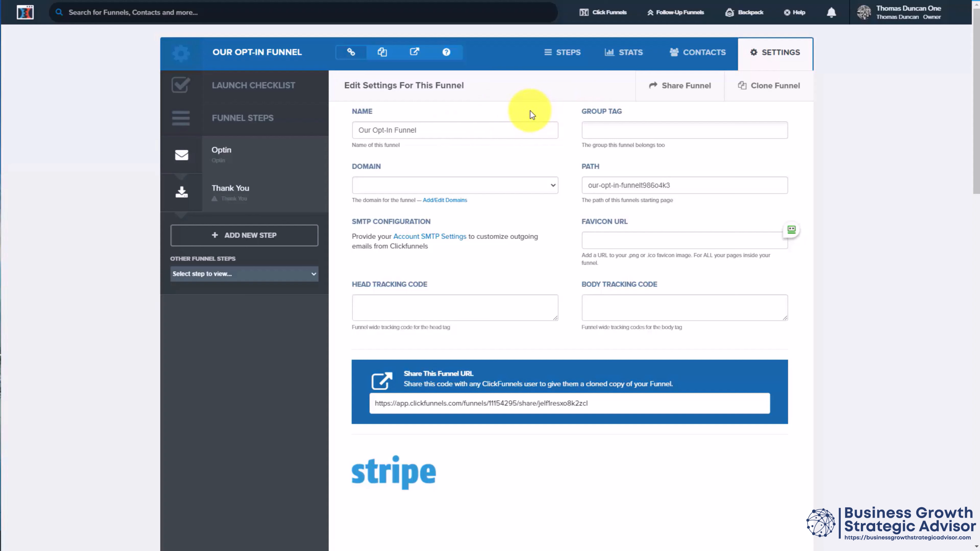
{"action": "left_click", "coordinate": [531, 122]}
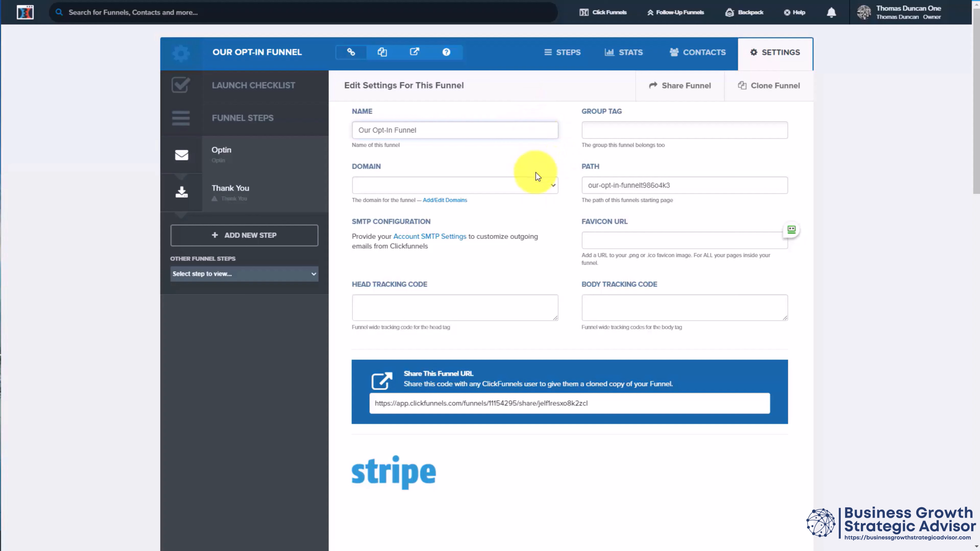
{"action": "left_click", "coordinate": [549, 185]}
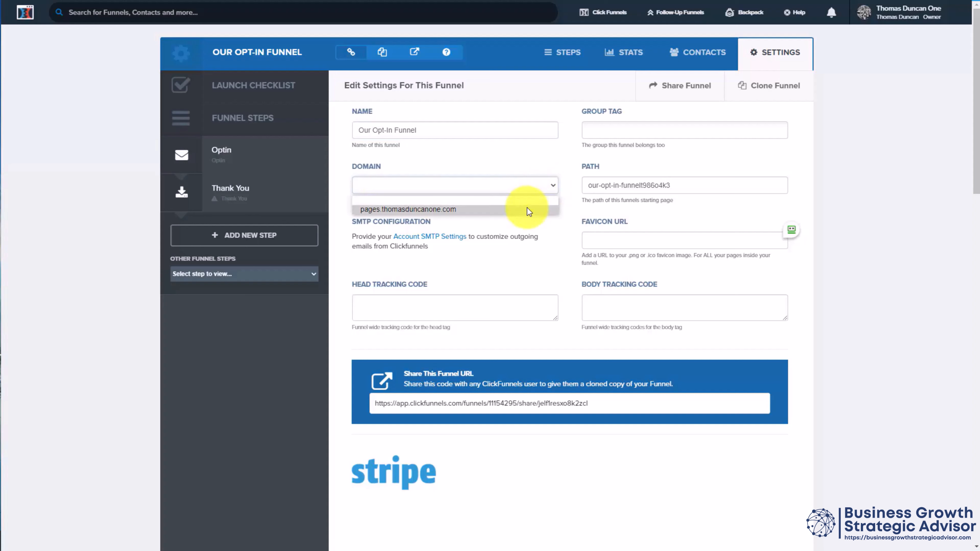
{"action": "left_click", "coordinate": [527, 209]}
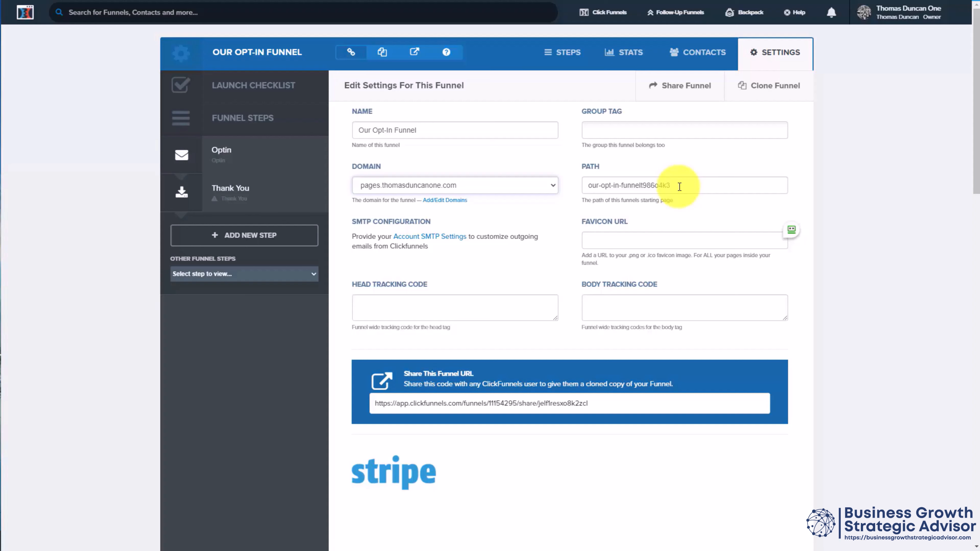
{"action": "left_click_drag", "start_coordinate": [680, 187], "coordinate": [551, 215]}
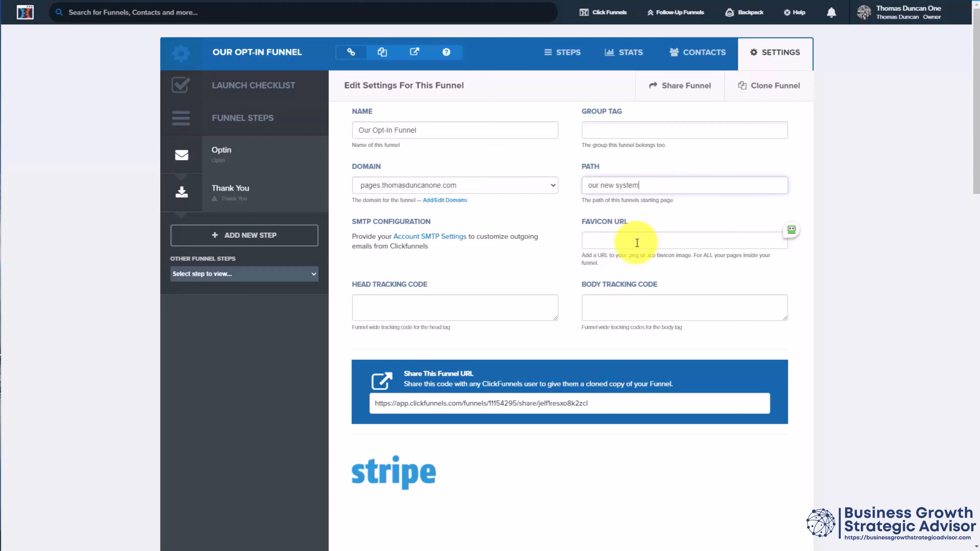
{"action": "left_click", "coordinate": [467, 270]}
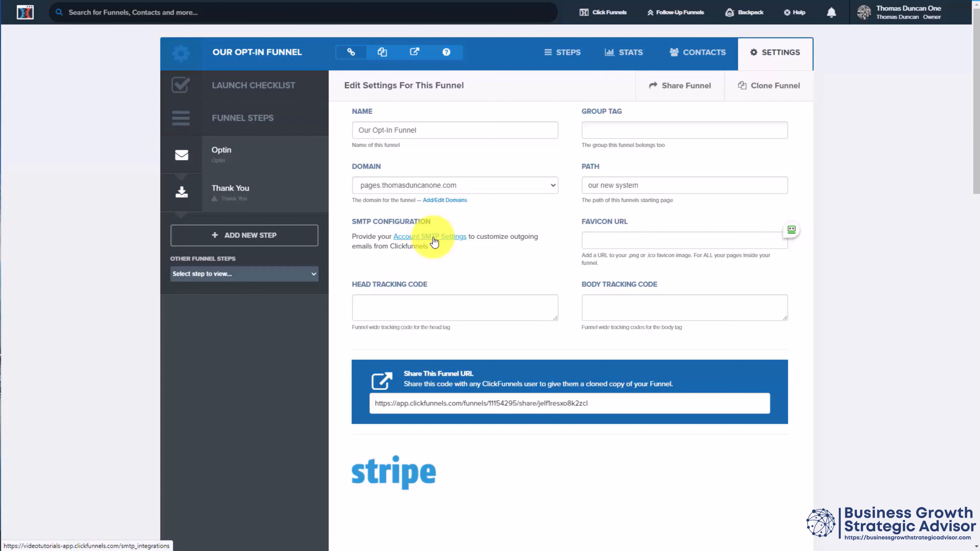
{"action": "scroll", "coordinate": [525, 300], "scroll_direction": "down", "scroll_amount": 15}
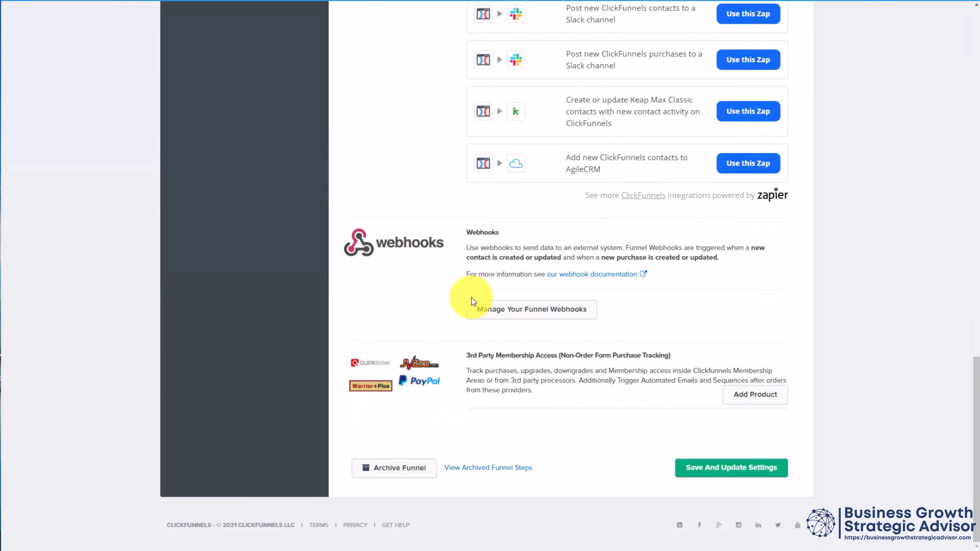
{"action": "left_click", "coordinate": [702, 465]}
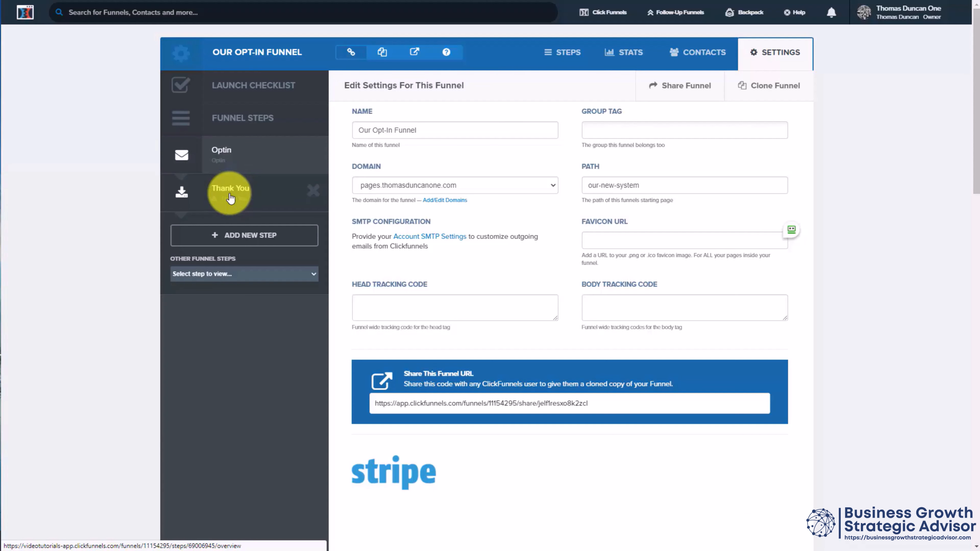
Step: Apply the Download Page template to the Thank You step, view it in the page editor and return to the funnel
{"action": "left_click", "coordinate": [229, 197]}
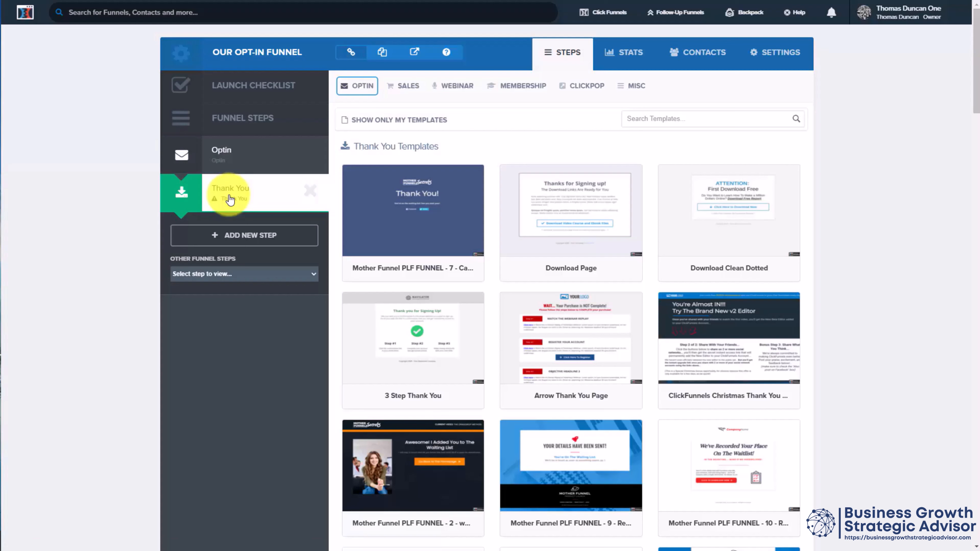
{"action": "mouse_move", "coordinate": [547, 208]}
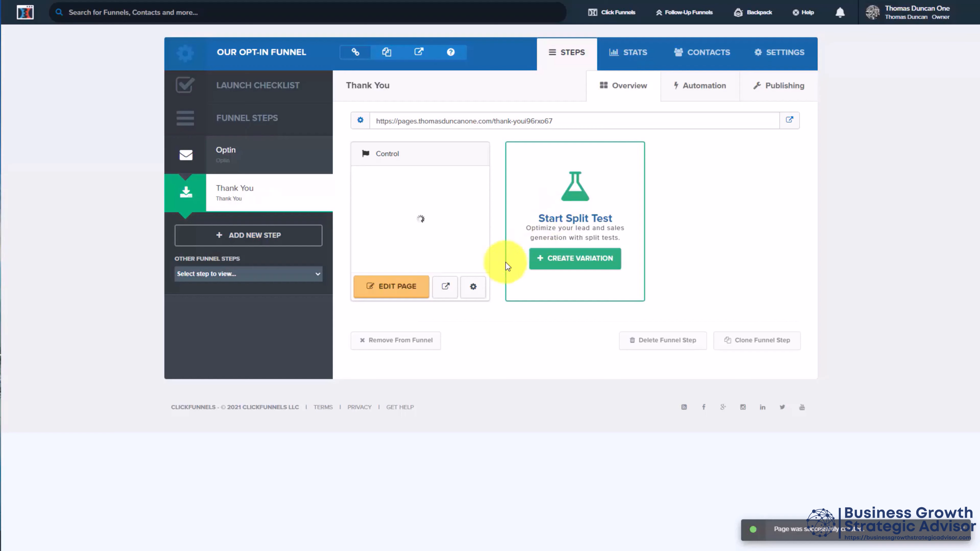
{"action": "left_click", "coordinate": [373, 288]}
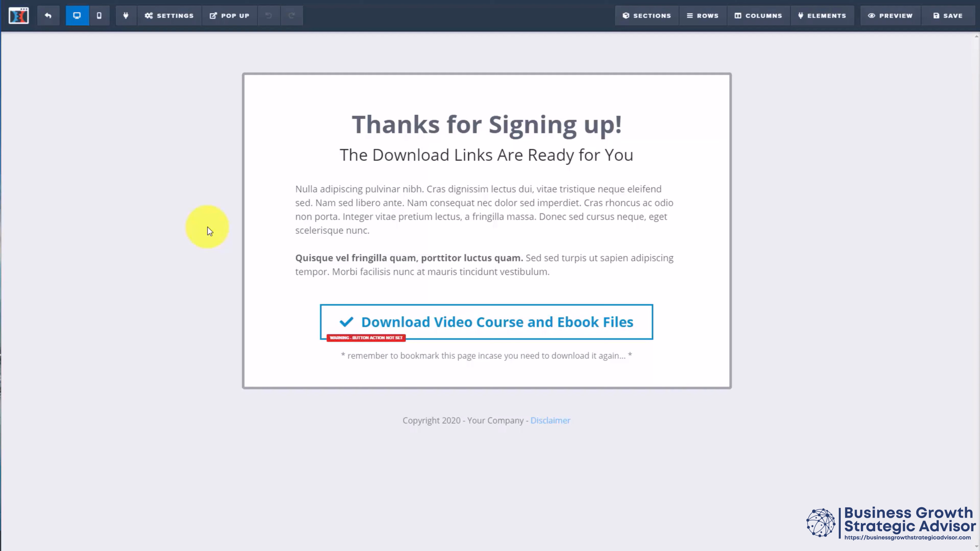
{"action": "left_click", "coordinate": [49, 17]}
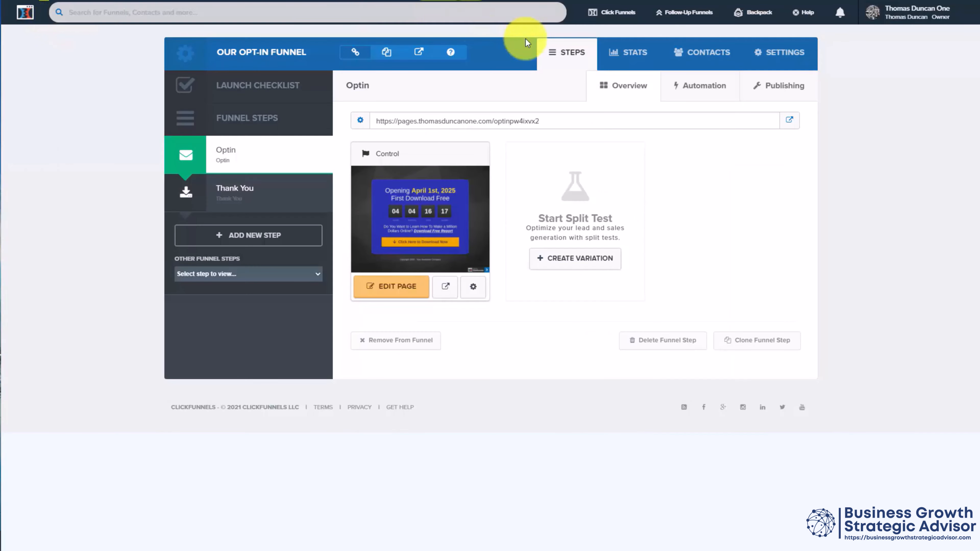
Step: Look at the Optin step's automation options, including the form for adding a new action, without adding anything
{"action": "left_click", "coordinate": [697, 89]}
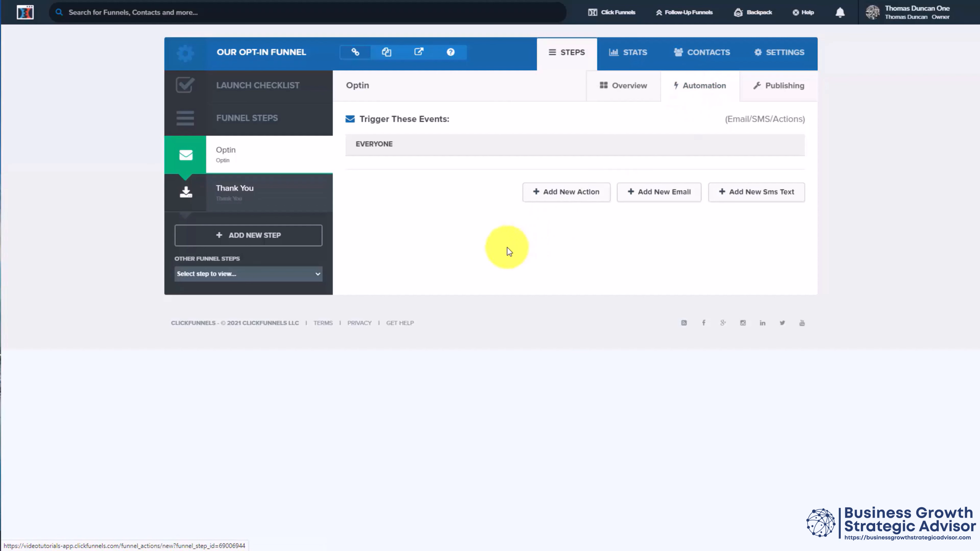
{"action": "left_click", "coordinate": [558, 197]}
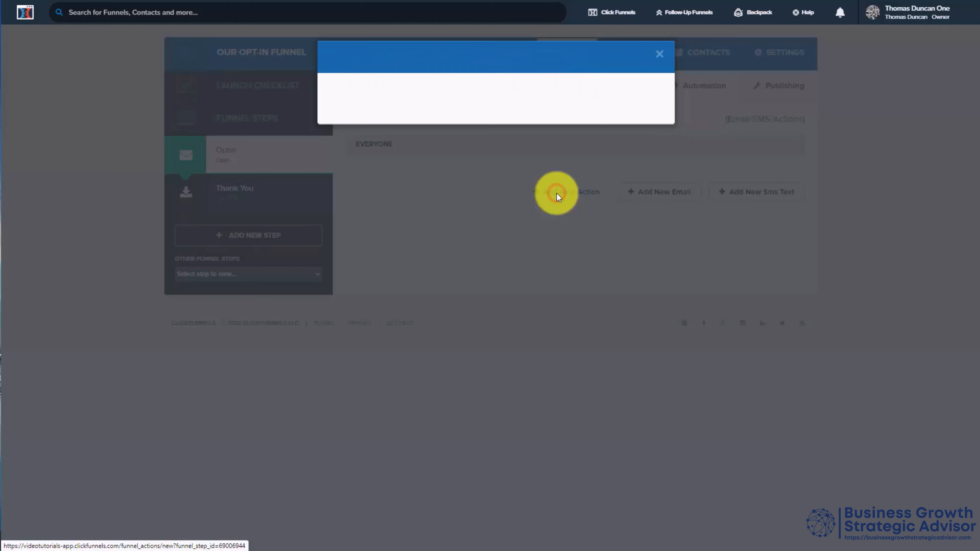
{"action": "left_click", "coordinate": [561, 226]}
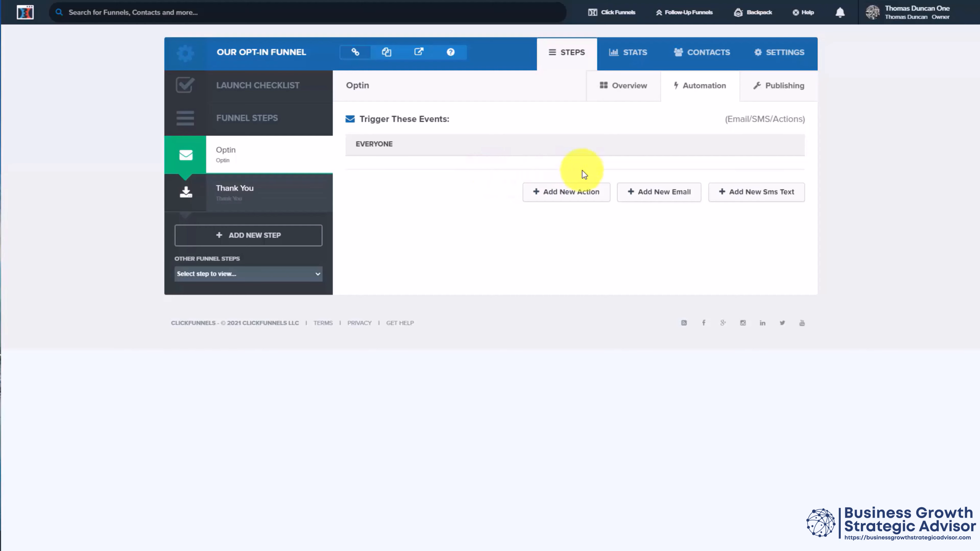
Step: Set the Optin step's path to "join-our-newsletter" and the Thank You step's path to "thank-you Page", updating both steps
{"action": "left_click", "coordinate": [765, 87]}
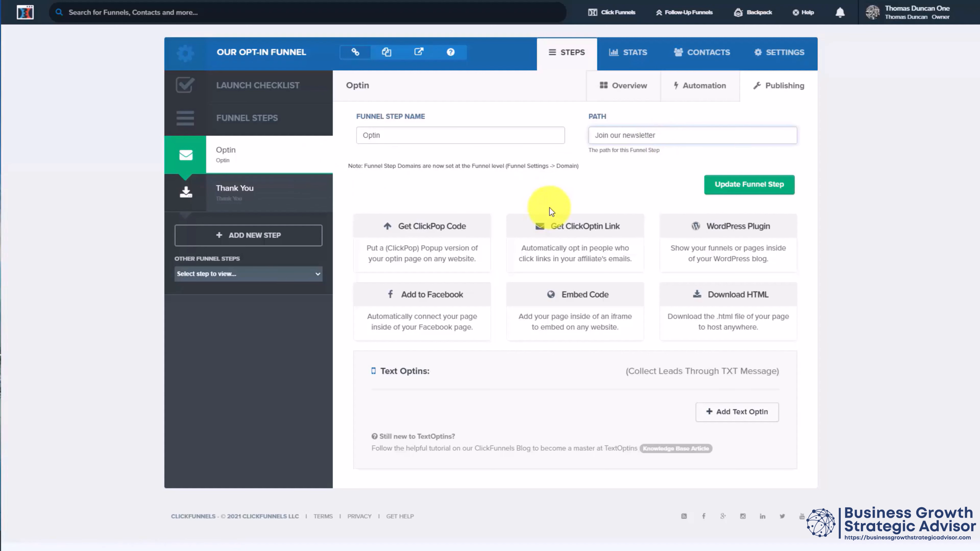
{"action": "left_click", "coordinate": [733, 184]}
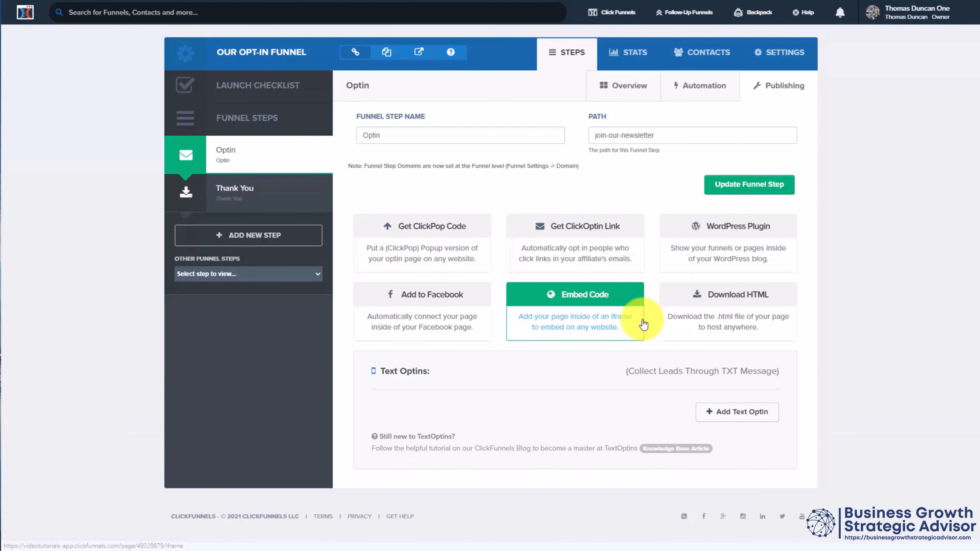
{"action": "left_click", "coordinate": [247, 197]}
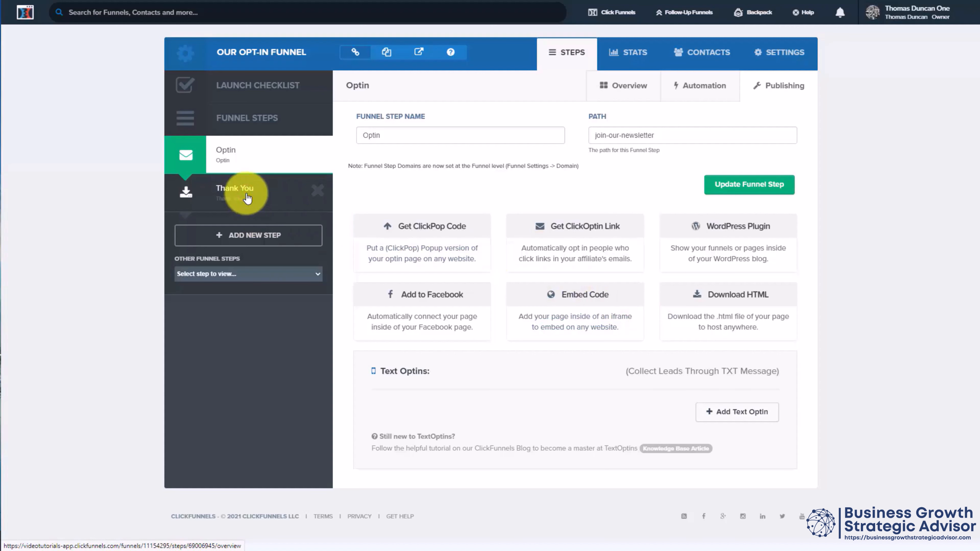
{"action": "left_click", "coordinate": [766, 88]}
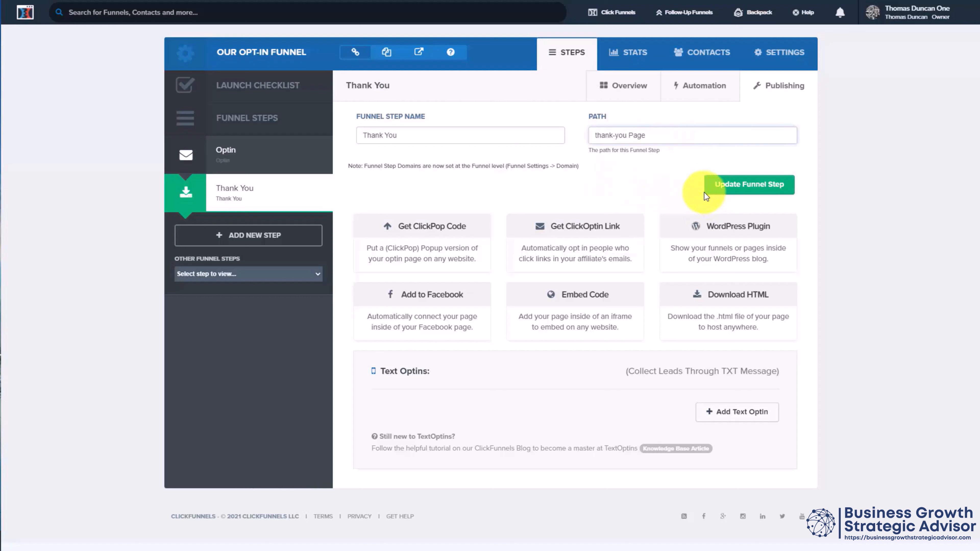
{"action": "left_click", "coordinate": [742, 184]}
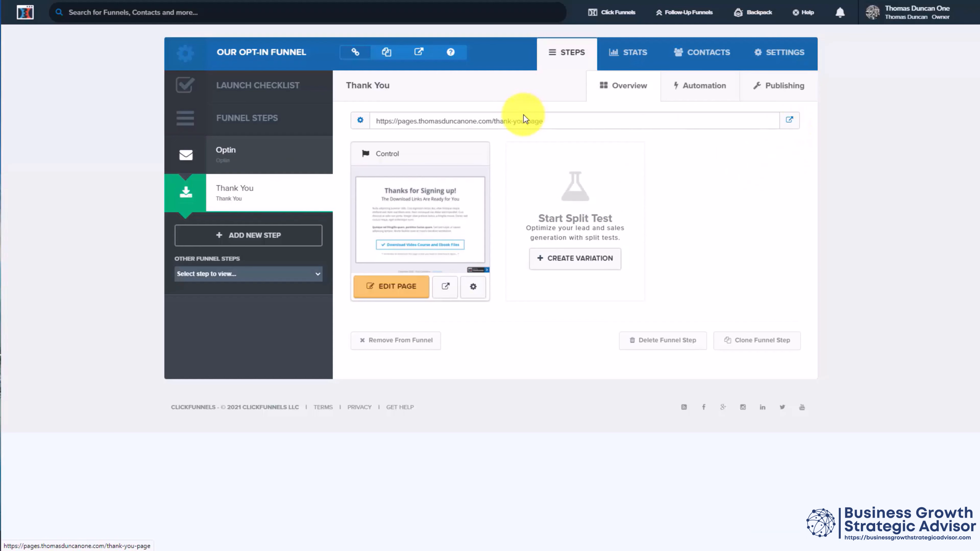
Step: View the live Thank You page and the live Optin page at their published addresses
{"action": "left_click", "coordinate": [790, 122]}
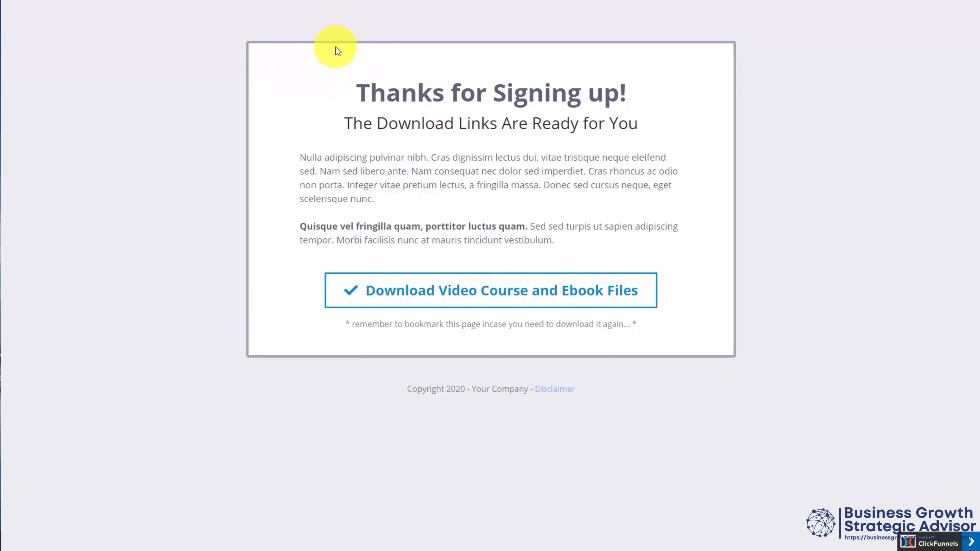
{"action": "key", "text": "ctrl+w"}
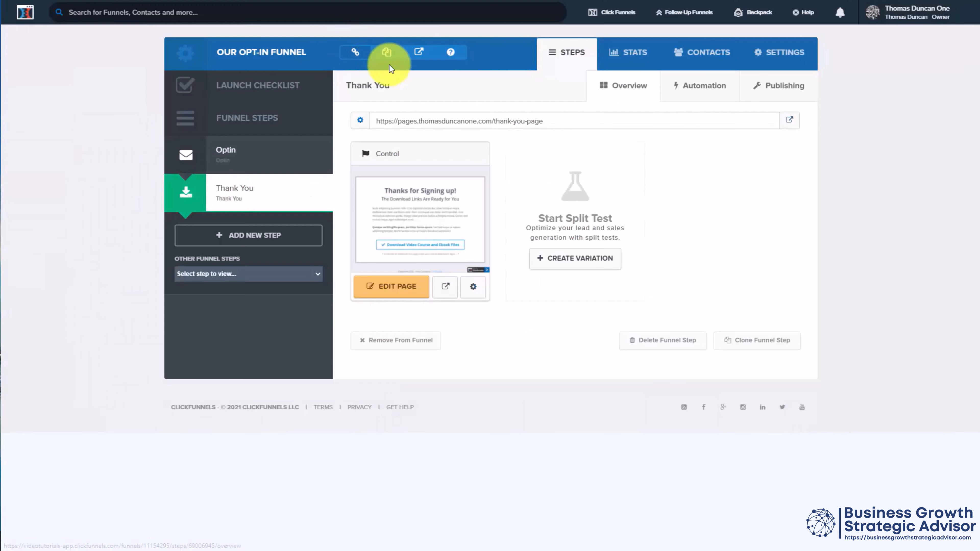
{"action": "left_click", "coordinate": [226, 153]}
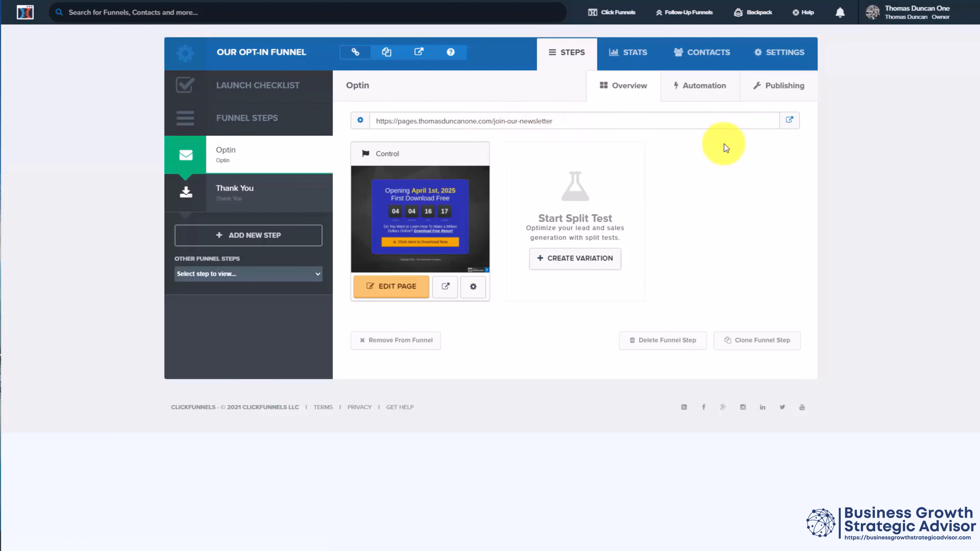
{"action": "left_click", "coordinate": [790, 120]}
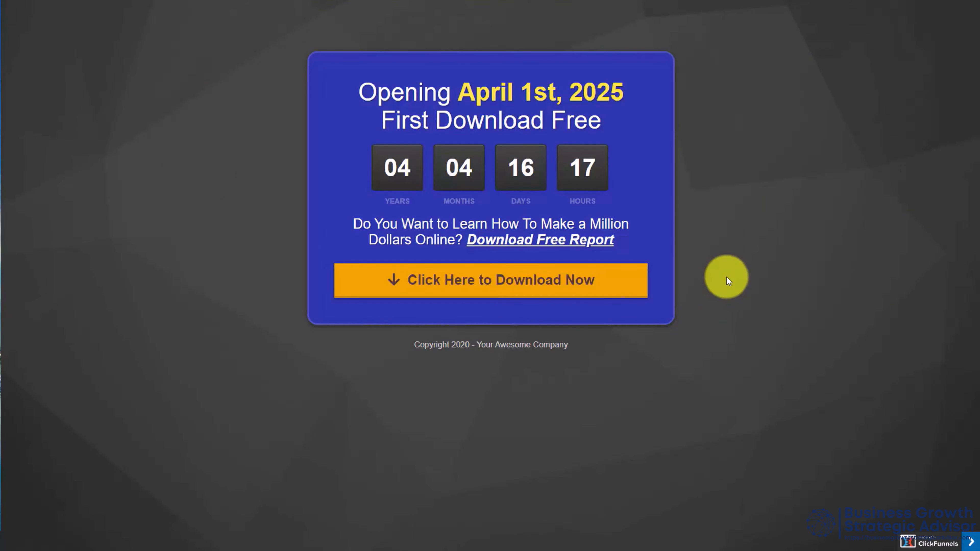
Step: Close the live page and copy the Thank You step's published URL from the funnel
{"action": "key", "text": "ctrl+w"}
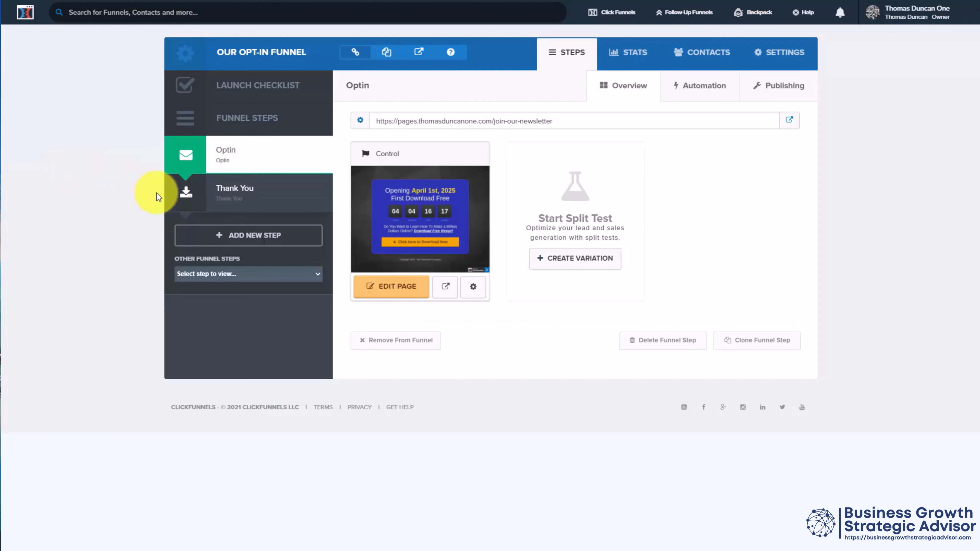
{"action": "left_click", "coordinate": [235, 193]}
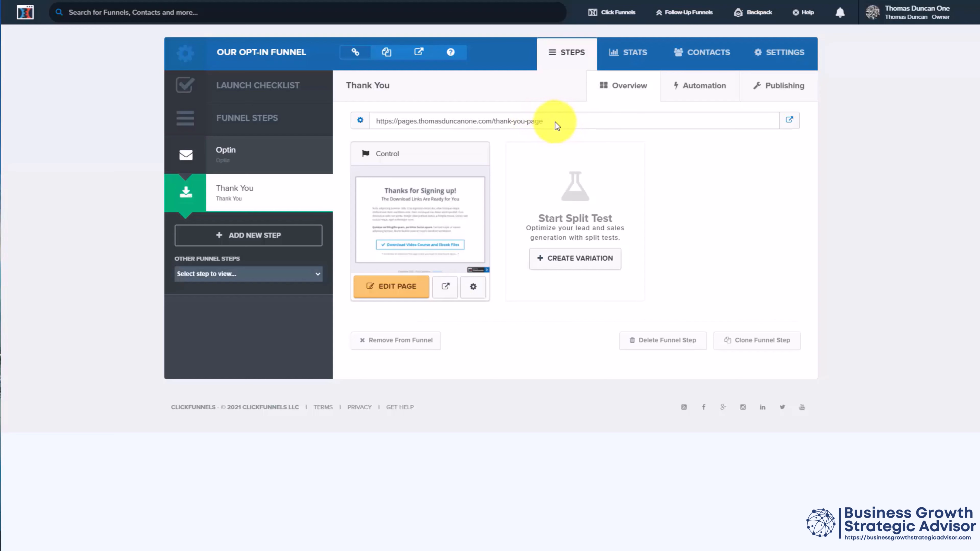
{"action": "left_click_drag", "start_coordinate": [554, 122], "coordinate": [379, 119]}
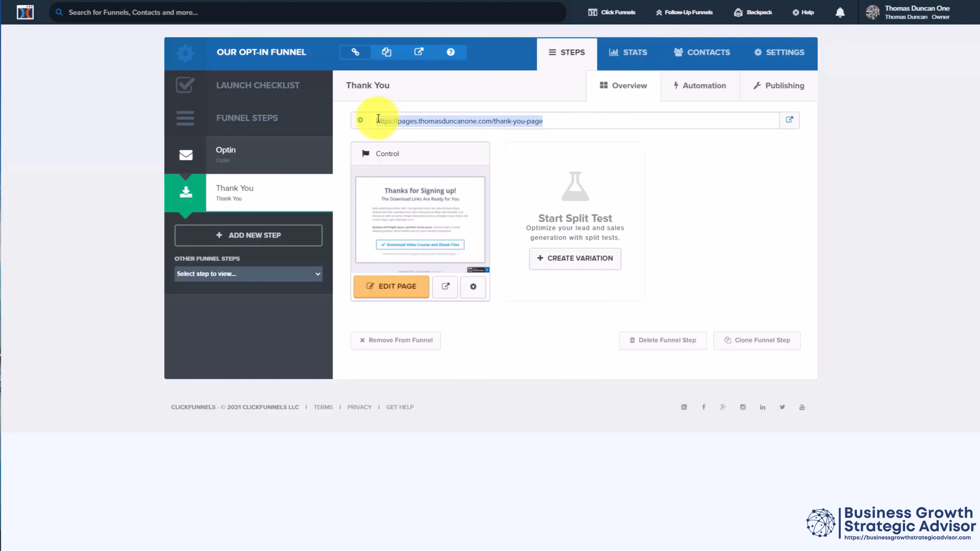
Step: In the Optin page's general settings, set the on-submit destination to the copied Thank You page URL
{"action": "left_click", "coordinate": [232, 159]}
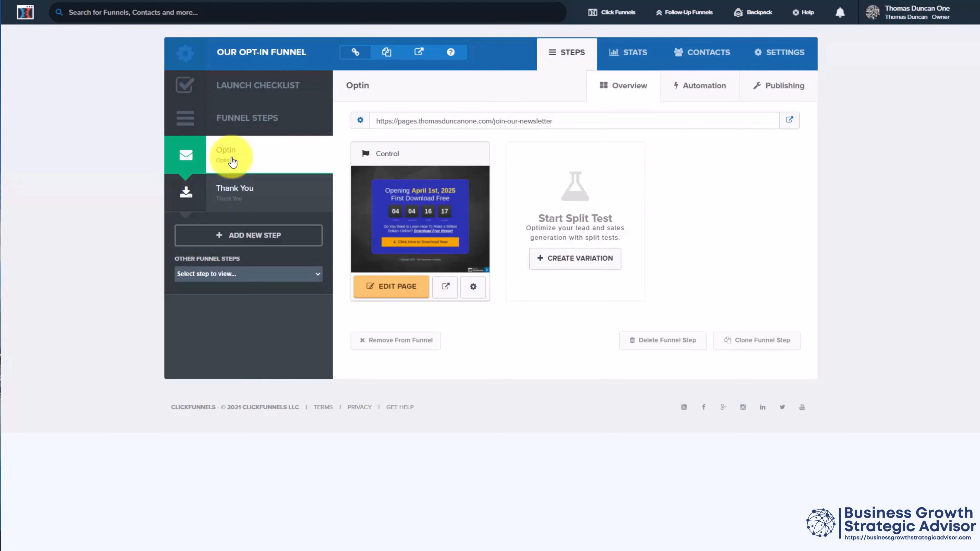
{"action": "left_click", "coordinate": [402, 286]}
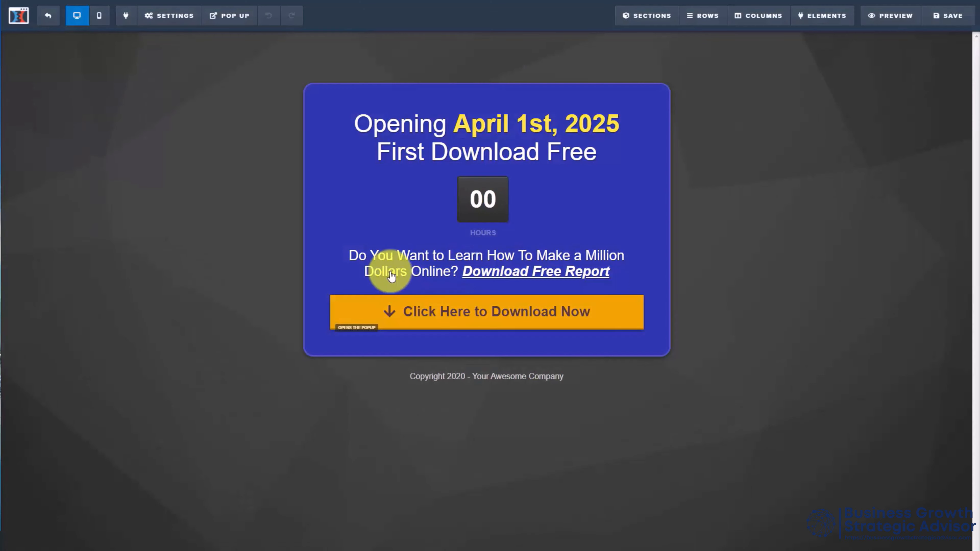
{"action": "left_click", "coordinate": [176, 14]}
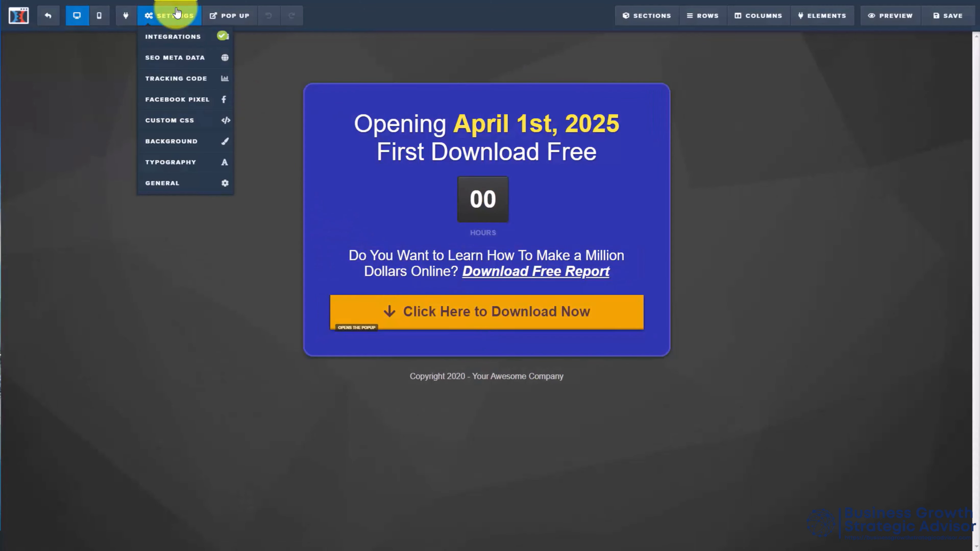
{"action": "left_click", "coordinate": [177, 181]}
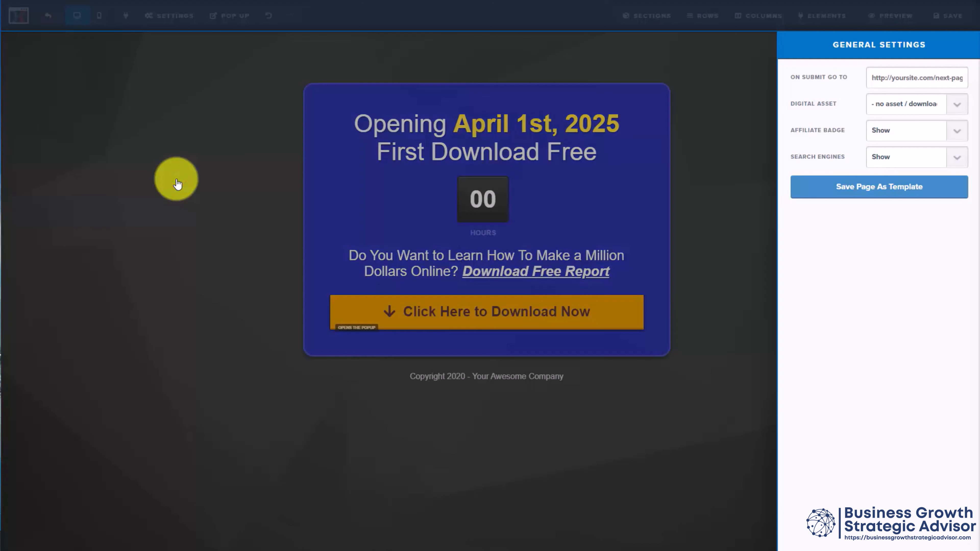
{"action": "left_click", "coordinate": [889, 79]}
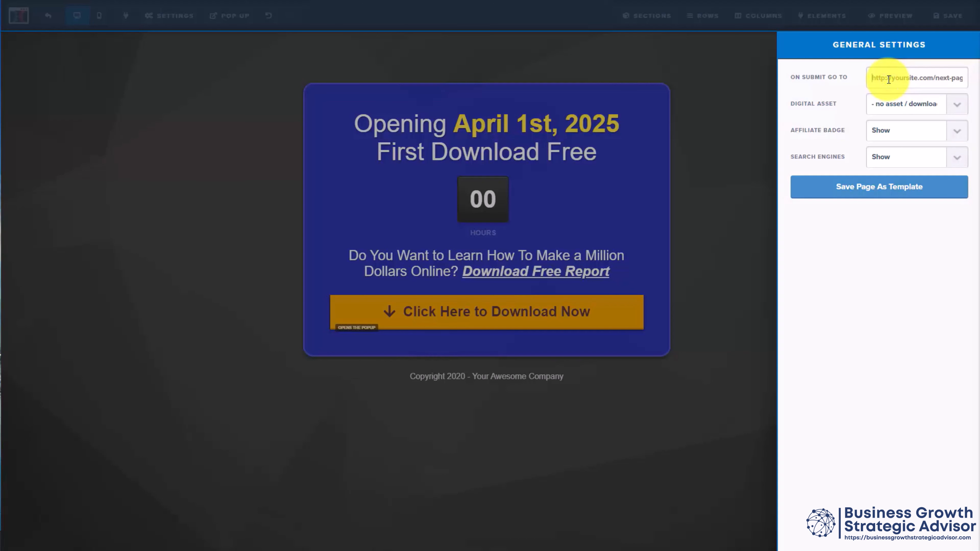
{"action": "key", "text": "ctrl+v"}
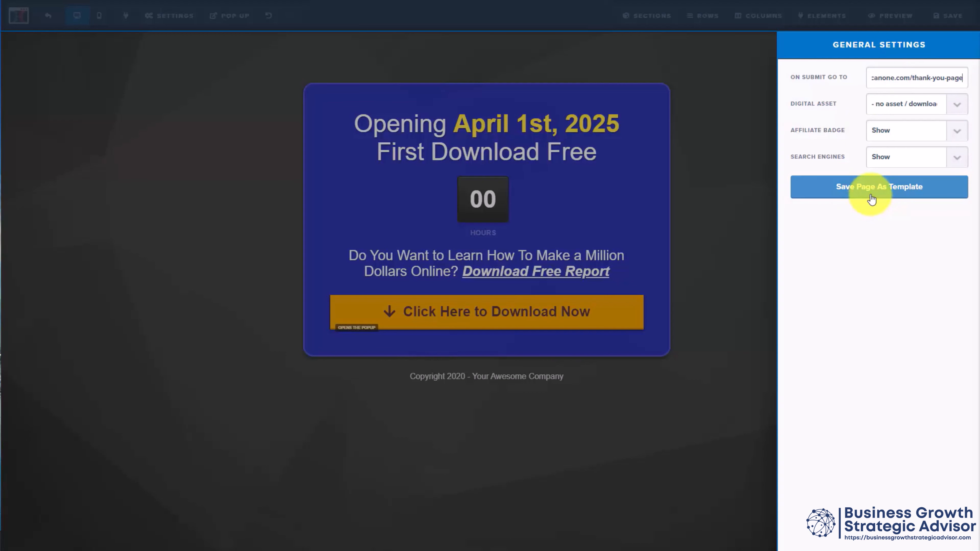
{"action": "left_click", "coordinate": [818, 138]}
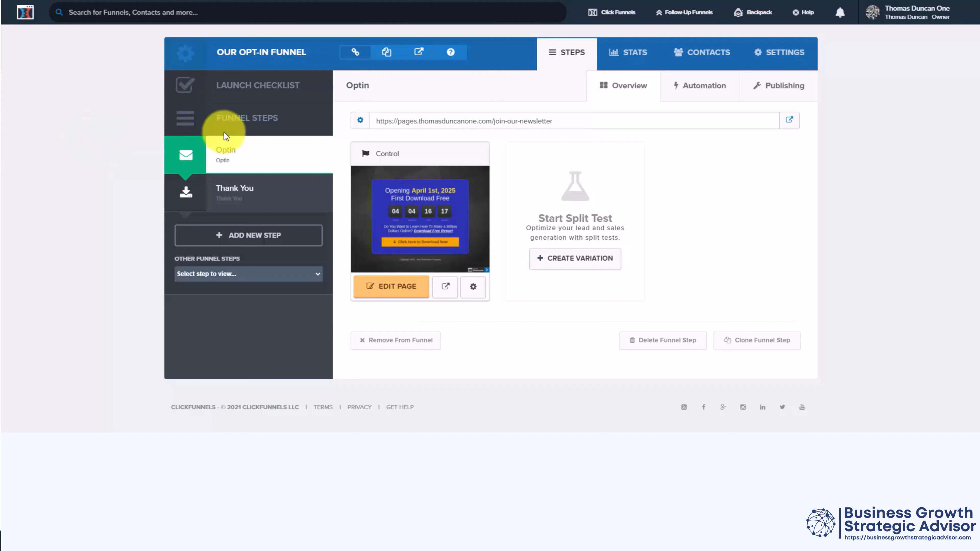
Step: Build a new Sales Funnel with the goal Sell Your Product, giving it a name that starts with "Our Awesome Produ"
{"action": "mouse_move", "coordinate": [618, 13]}
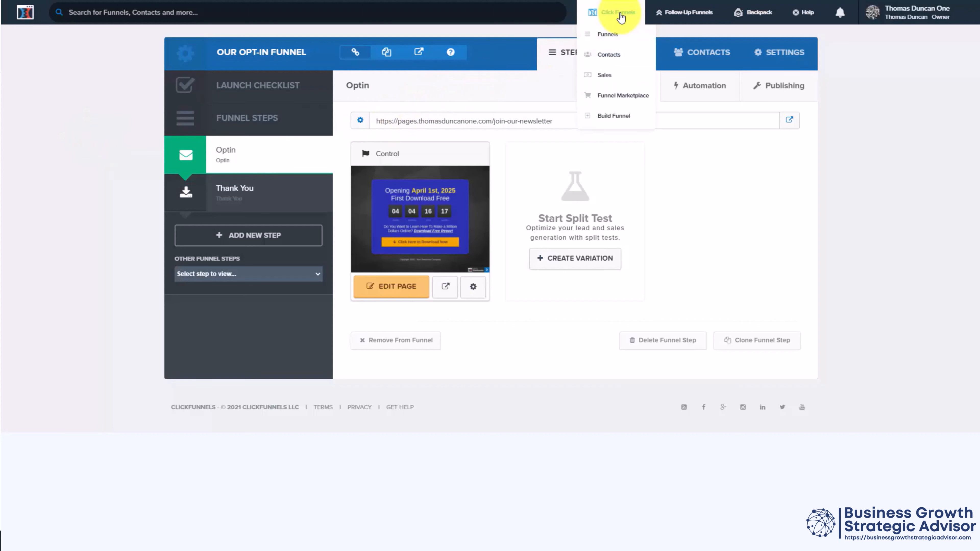
{"action": "left_click", "coordinate": [609, 36]}
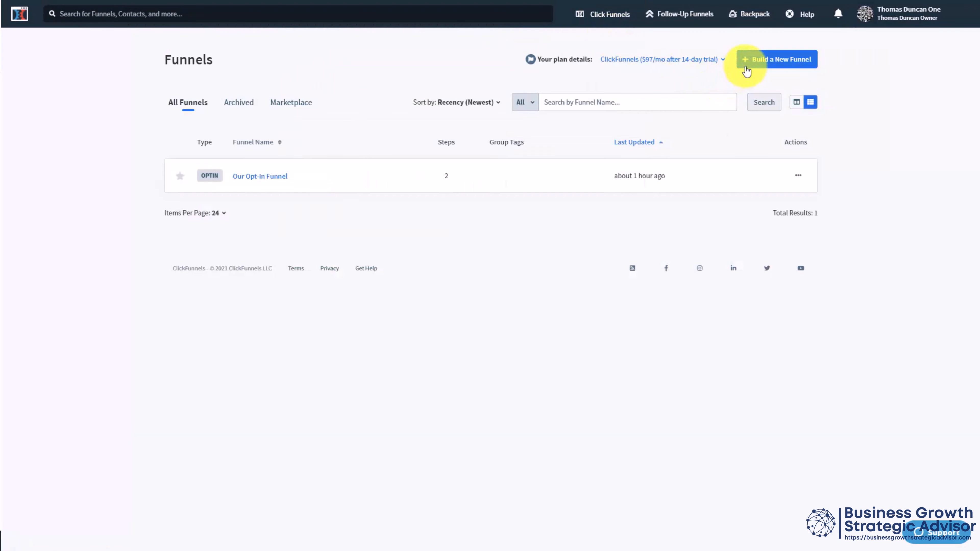
{"action": "left_click", "coordinate": [758, 65]}
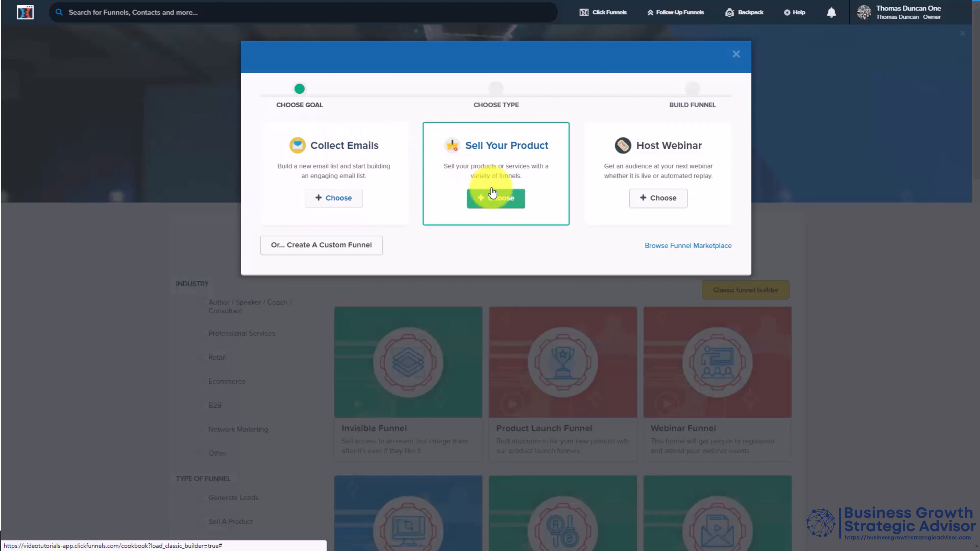
{"action": "left_click", "coordinate": [493, 201]}
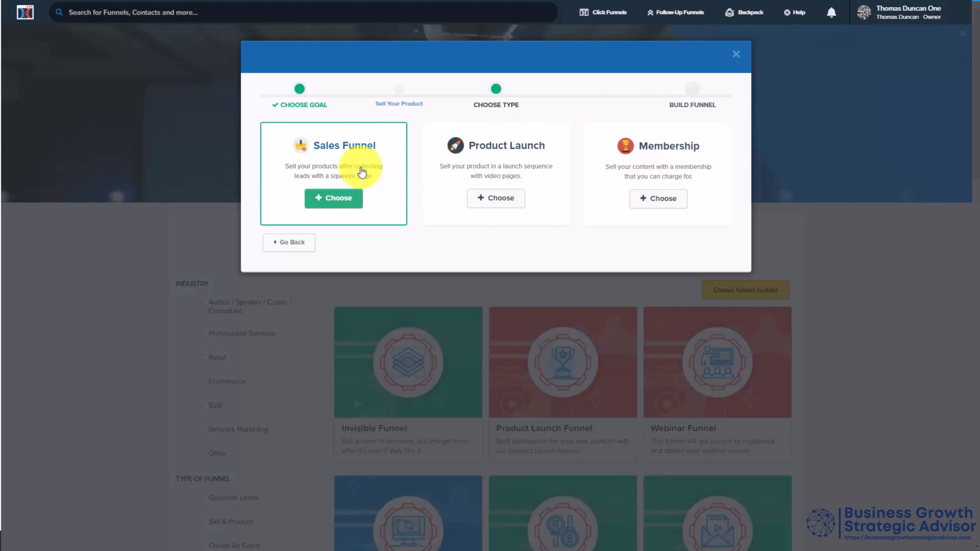
{"action": "left_click", "coordinate": [335, 169]}
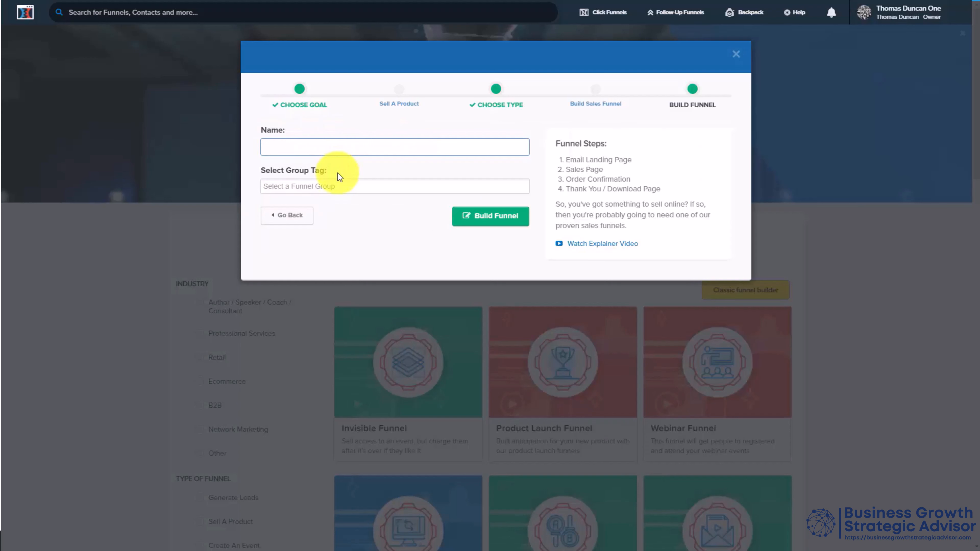
{"action": "type", "text": "Our Awesome Product"}
{"action": "left_click", "coordinate": [518, 221]}
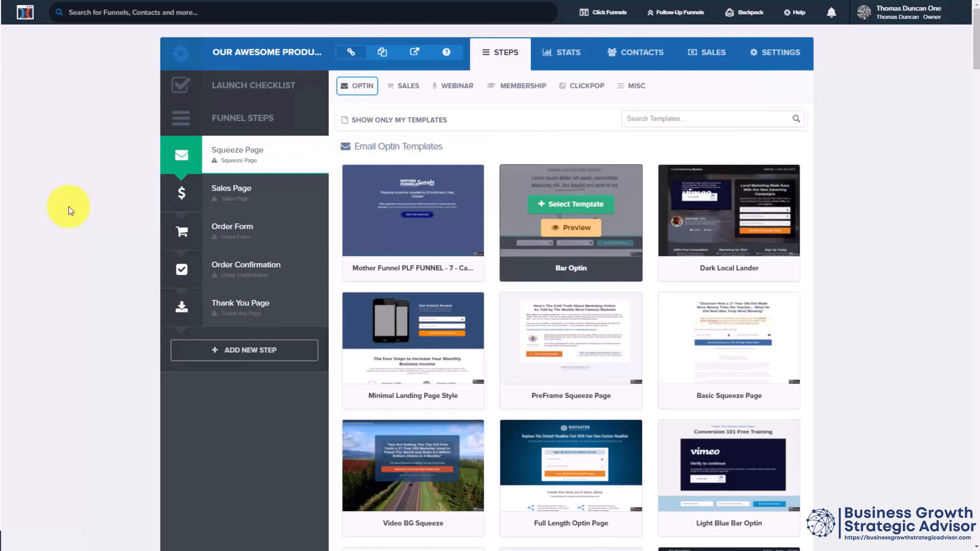
Step: Apply the Mother Funnel PLF template to the Squeeze Page step and open that page's general settings in the editor
{"action": "left_click", "coordinate": [306, 154]}
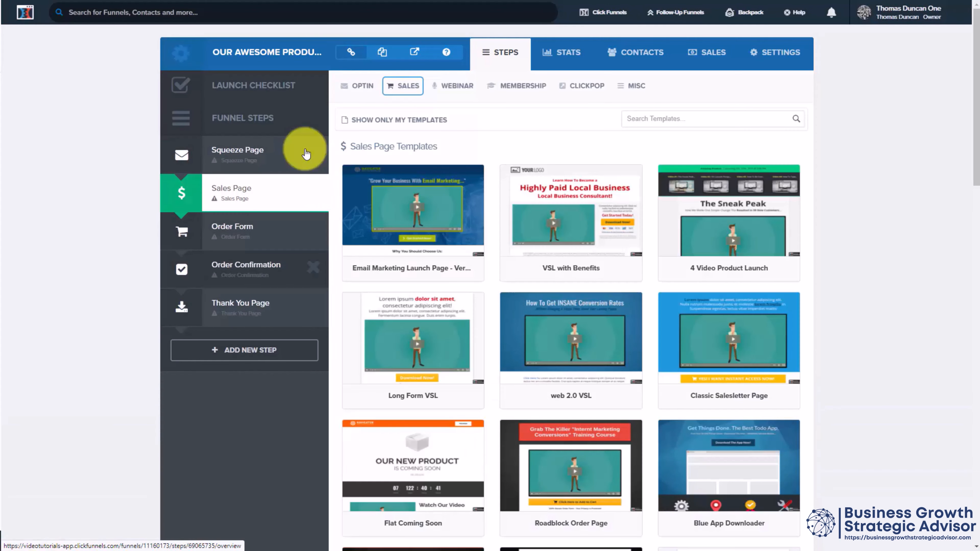
{"action": "left_click", "coordinate": [306, 154]}
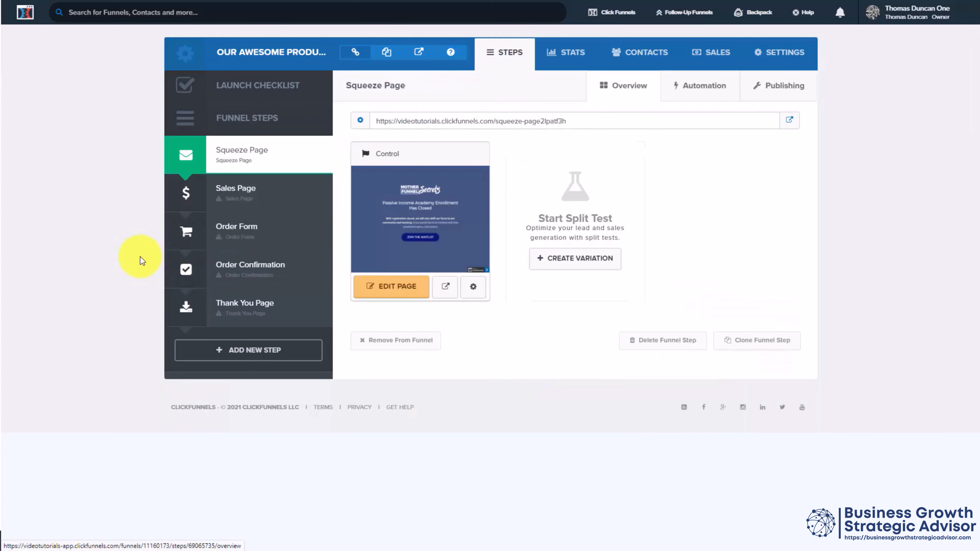
{"action": "left_click", "coordinate": [378, 288]}
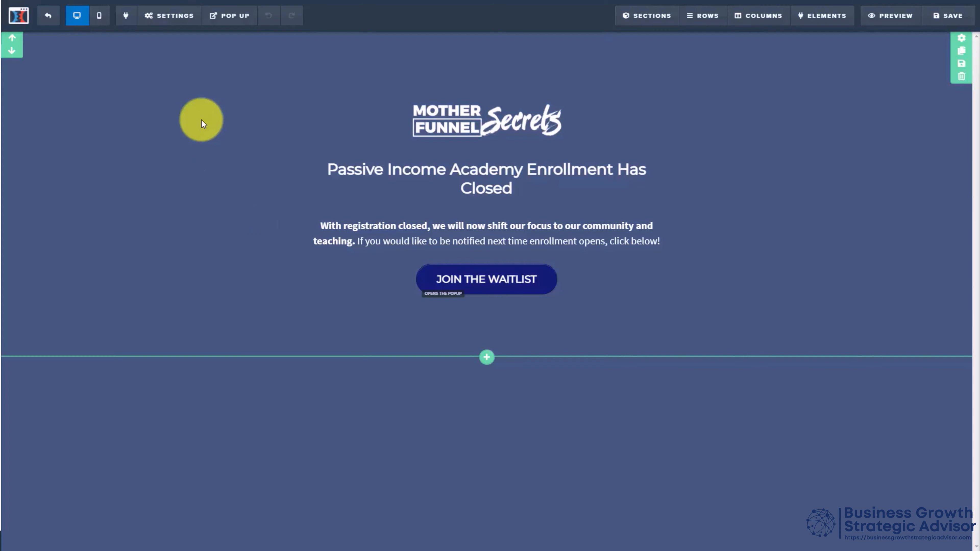
{"action": "left_click", "coordinate": [170, 16]}
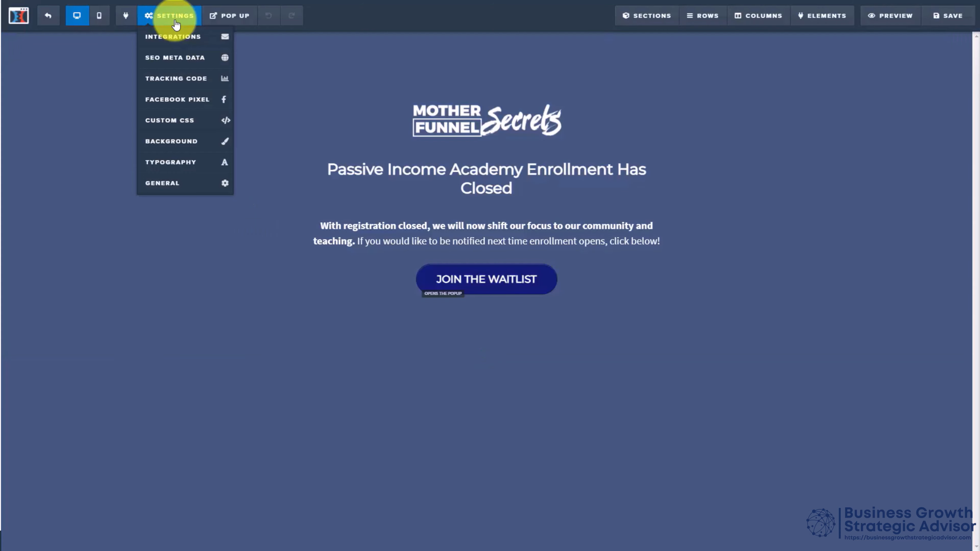
{"action": "left_click", "coordinate": [174, 185]}
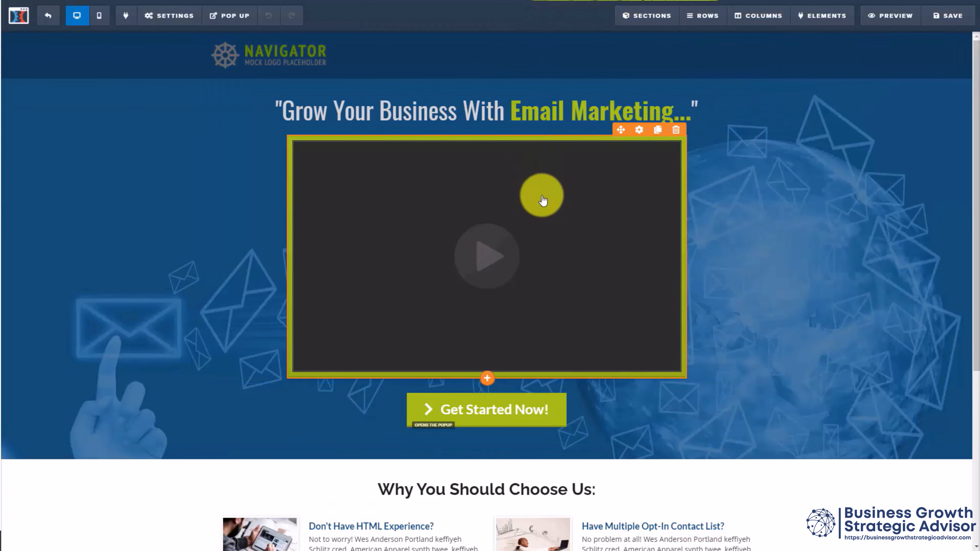
Step: Look at the settings of the video on the Email Marketing sales page, including its video embed code
{"action": "left_click", "coordinate": [639, 130]}
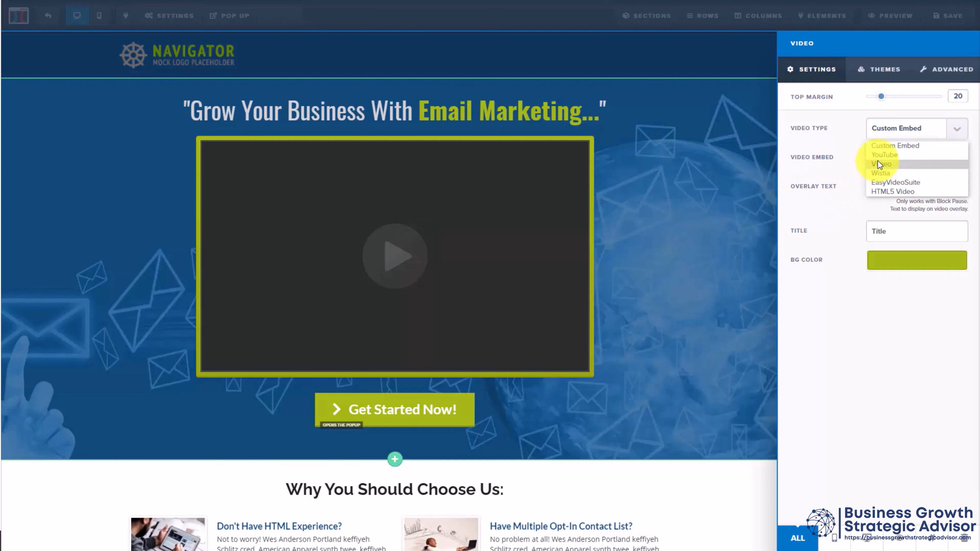
{"action": "left_click", "coordinate": [879, 158]}
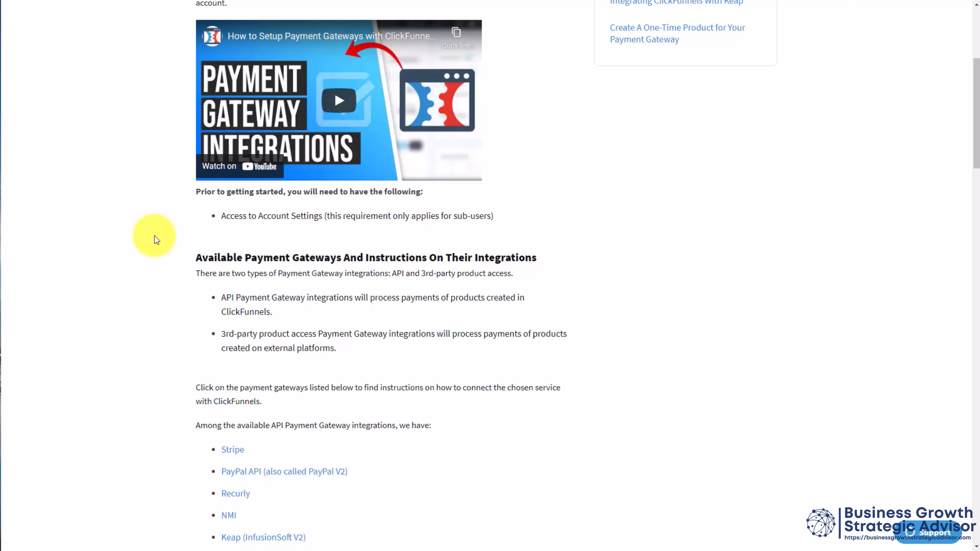
Step: Read the help article on payment gateway integrations, including the available gateways and the notes on their limitations
{"action": "scroll", "coordinate": [154, 240], "scroll_direction": "down", "scroll_amount": 8}
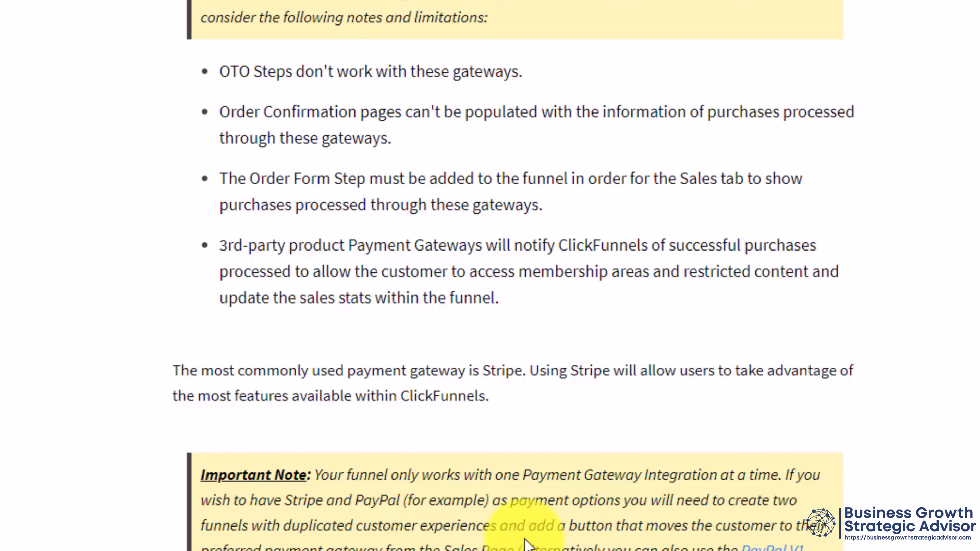
{"action": "scroll", "coordinate": [529, 545], "scroll_direction": "down", "scroll_amount": 5}
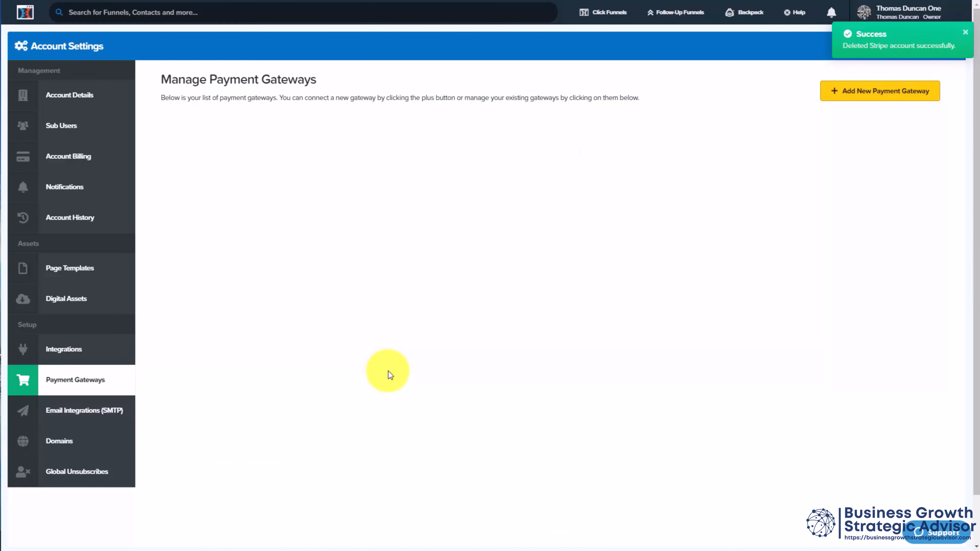
{"action": "left_click", "coordinate": [832, 93]}
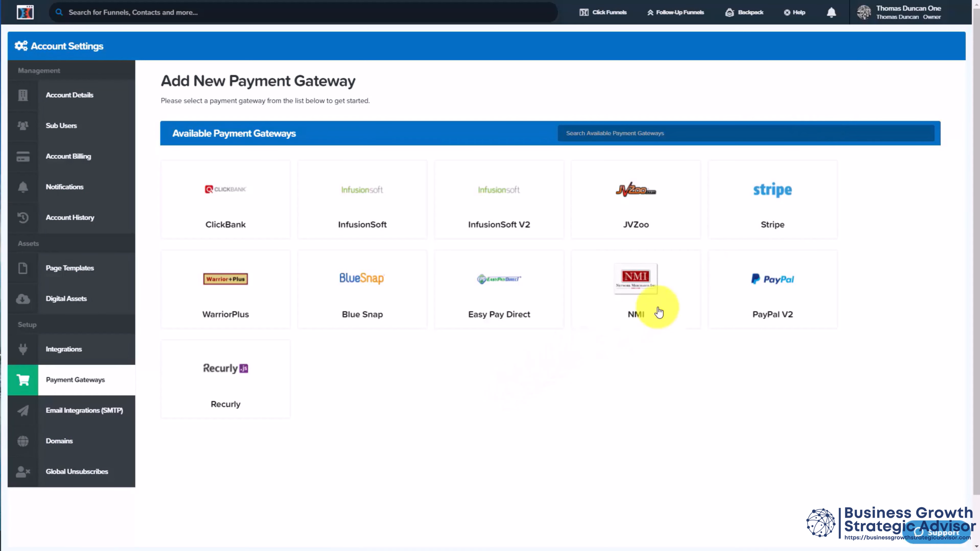
{"action": "left_click", "coordinate": [761, 199]}
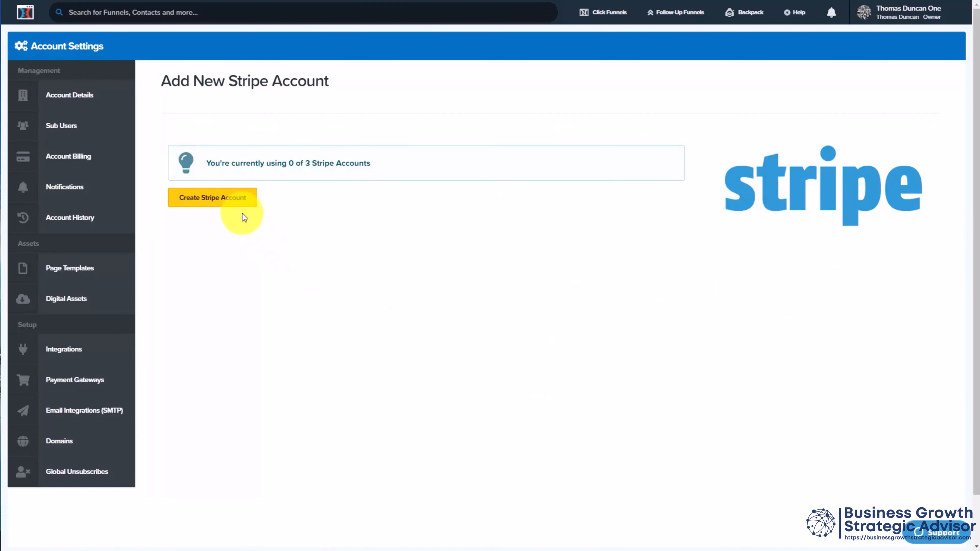
{"action": "left_click", "coordinate": [235, 203]}
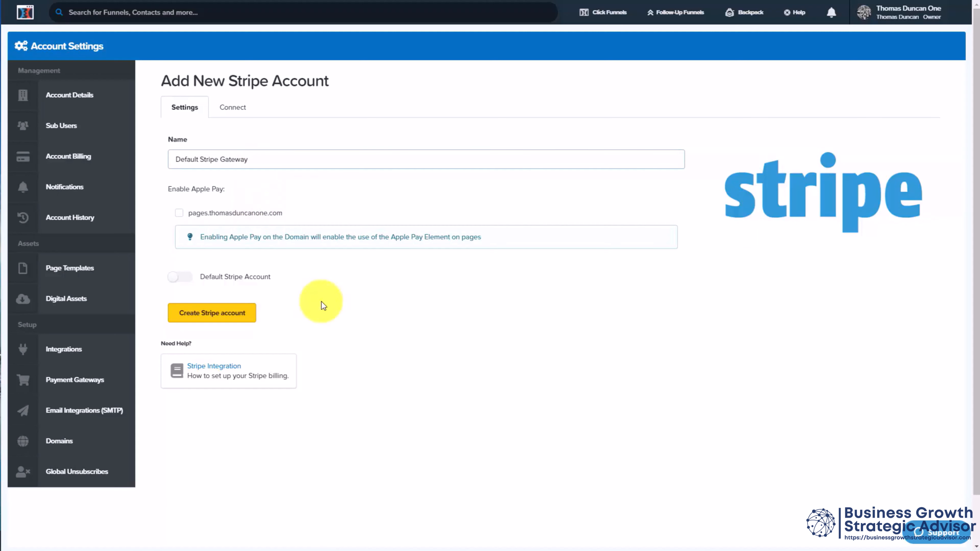
{"action": "key", "text": "Tab"}
{"action": "key", "text": "space"}
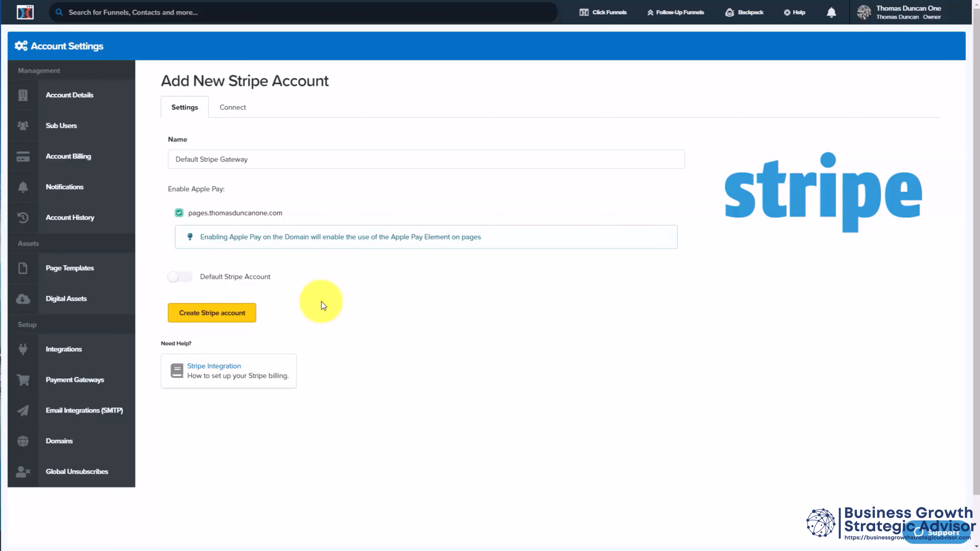
{"action": "key", "text": "Tab"}
{"action": "key", "text": "space"}
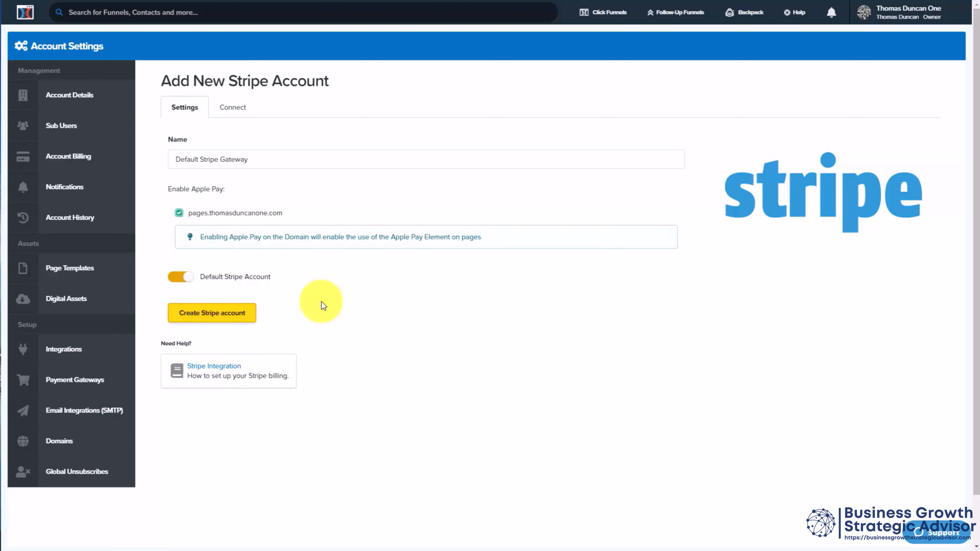
{"action": "key", "text": "Return"}
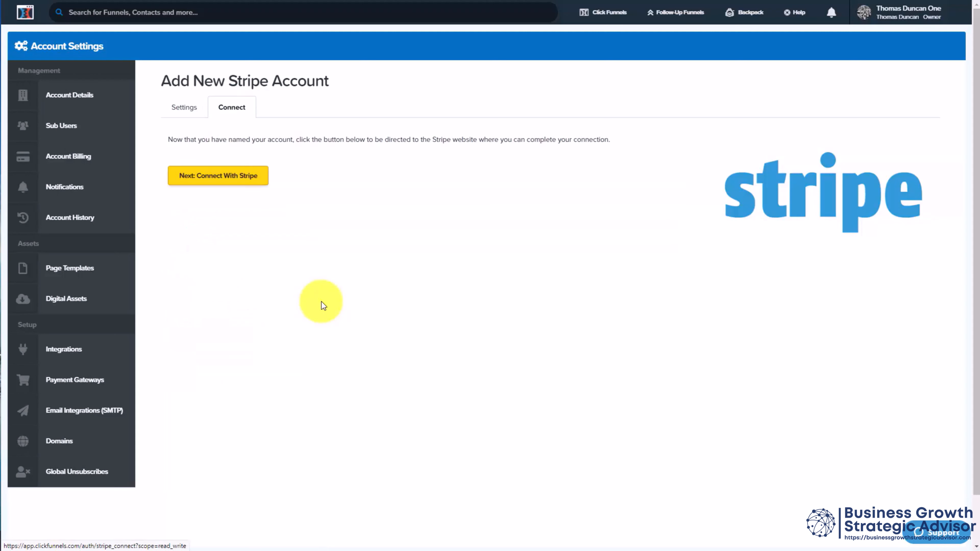
{"action": "key", "text": "Return"}
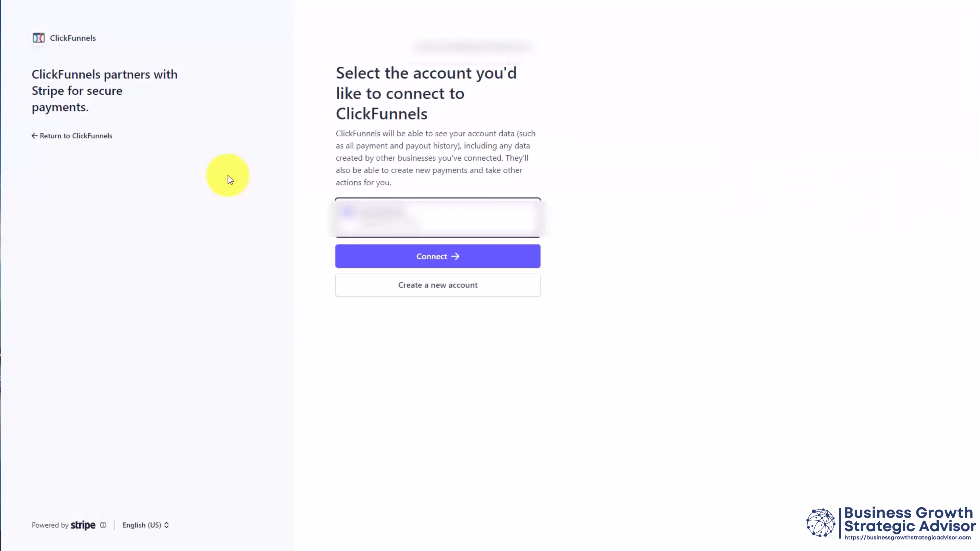
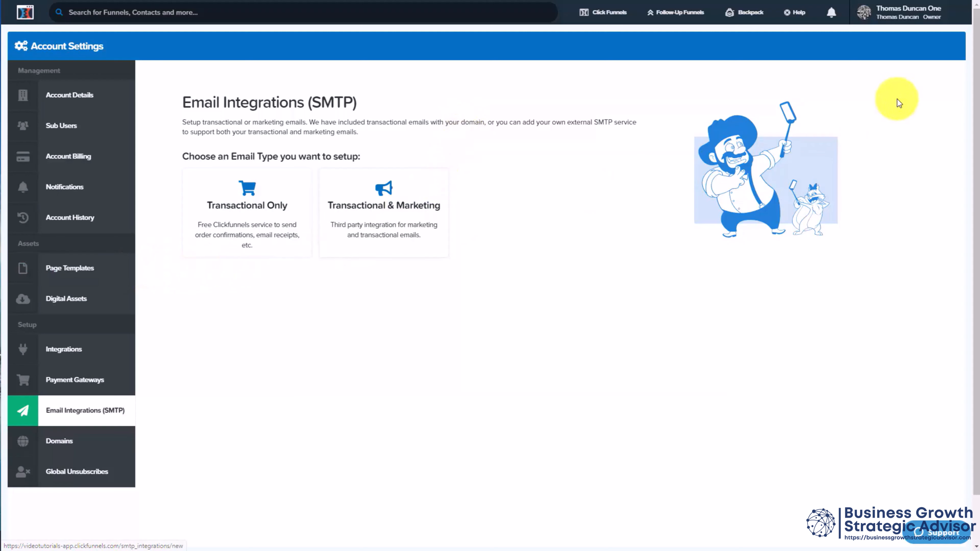
Step: Start a Transactional & Marketing email integration, and switch to the SendGrid website to review its Email API pricing plans
{"action": "mouse_move", "coordinate": [934, 17]}
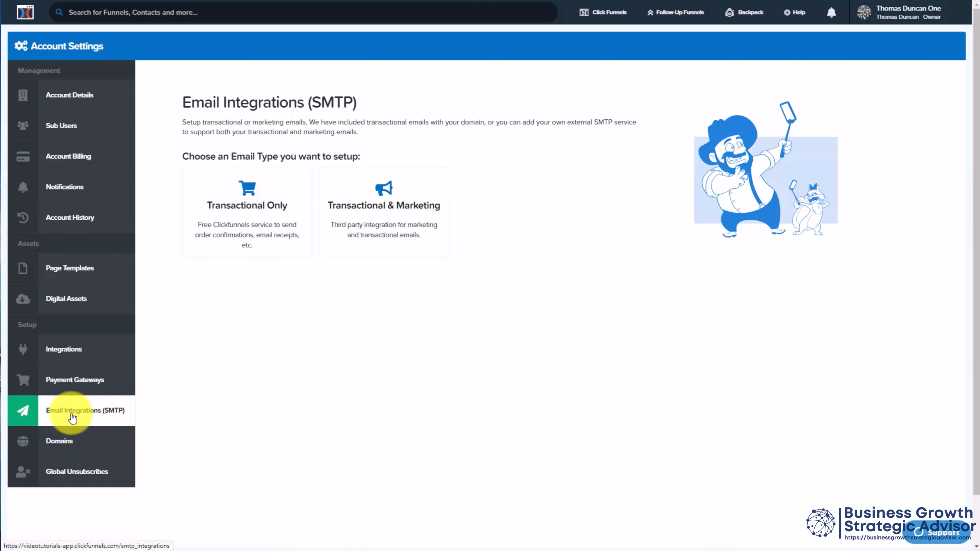
{"action": "left_click", "coordinate": [388, 212]}
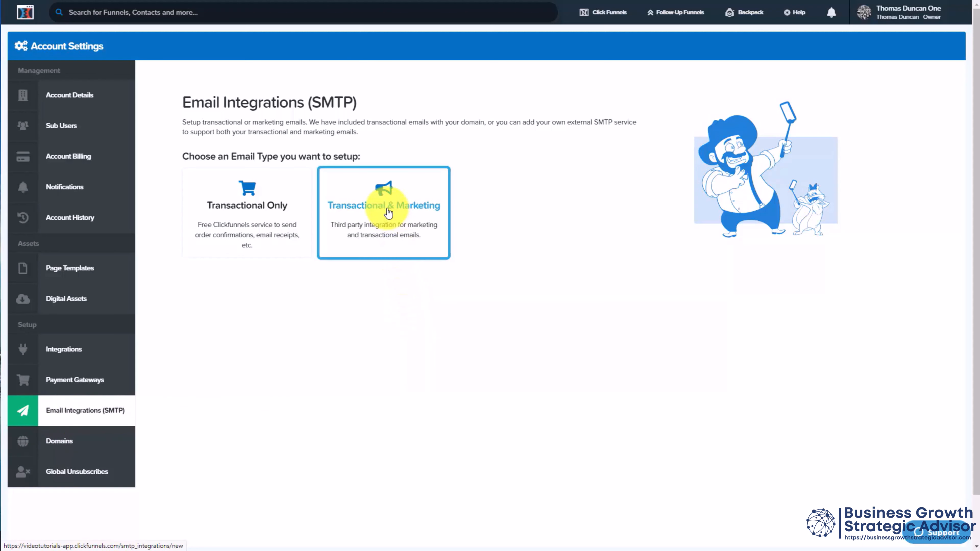
{"action": "left_click", "coordinate": [388, 213]}
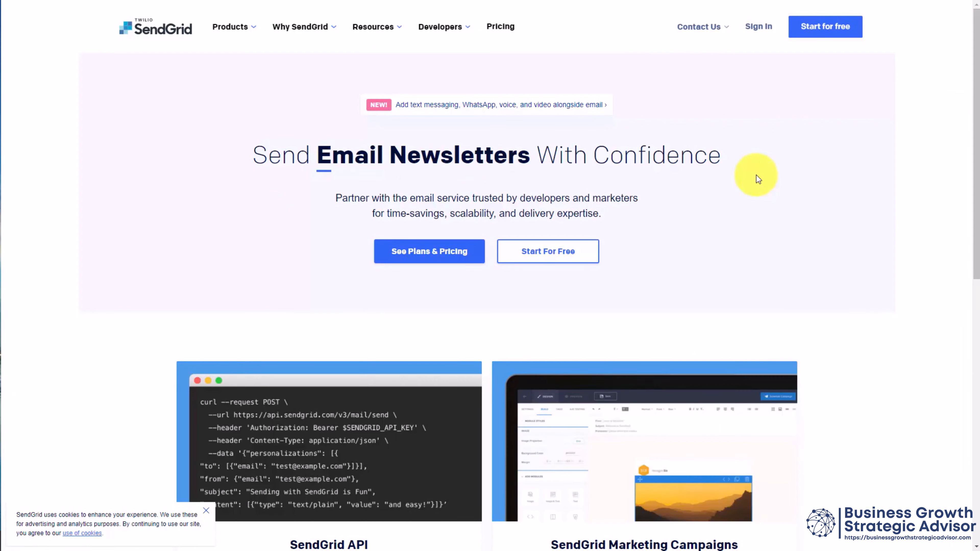
{"action": "key", "text": "Return"}
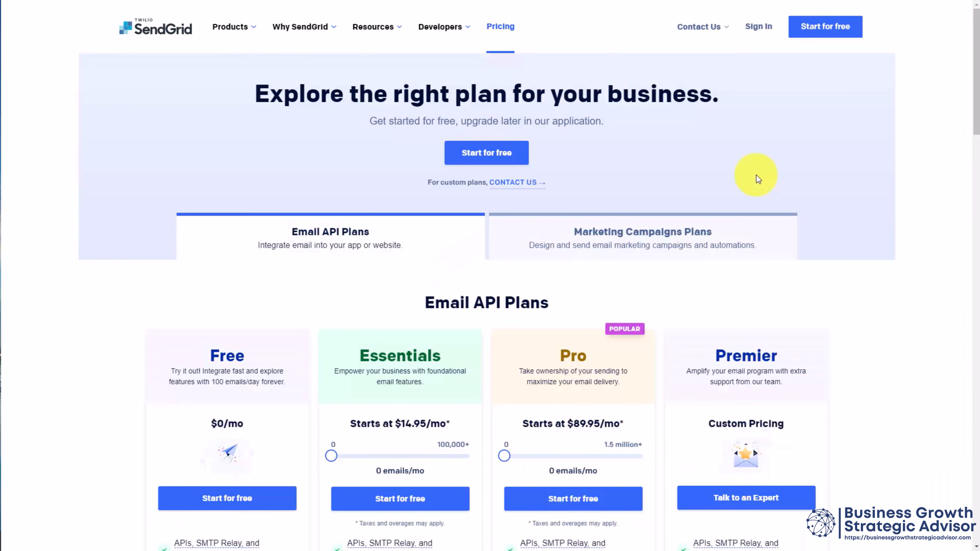
{"action": "scroll", "coordinate": [759, 179], "scroll_direction": "down", "scroll_amount": 4}
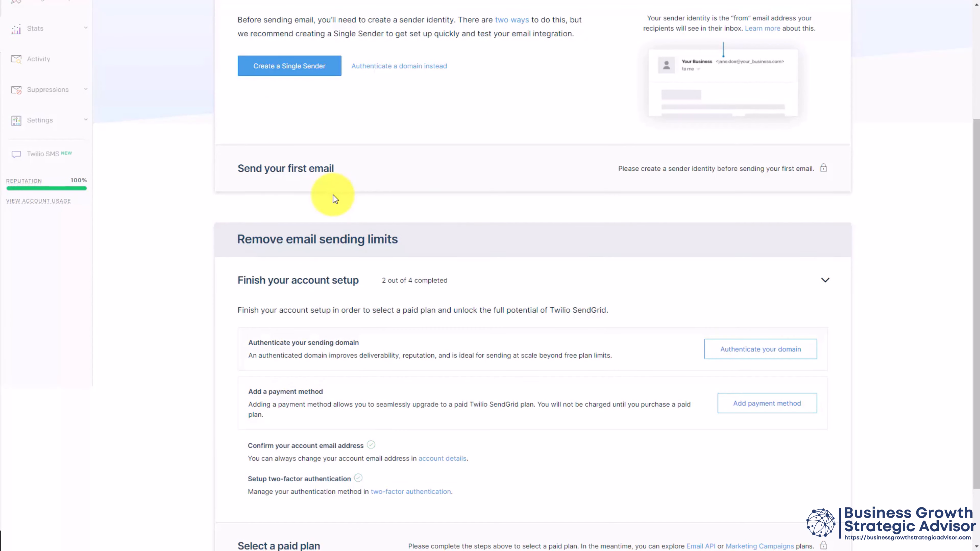
Step: Start authenticating the sending domain in SendGrid, with GoDaddy as DNS host and link branding enabled
{"action": "scroll", "coordinate": [333, 194], "scroll_direction": "down", "scroll_amount": 2}
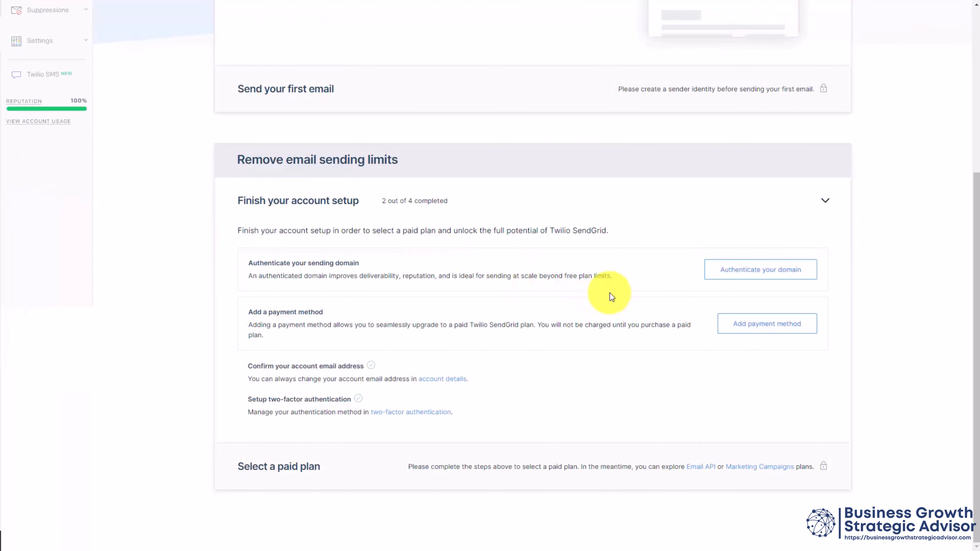
{"action": "left_click", "coordinate": [745, 269]}
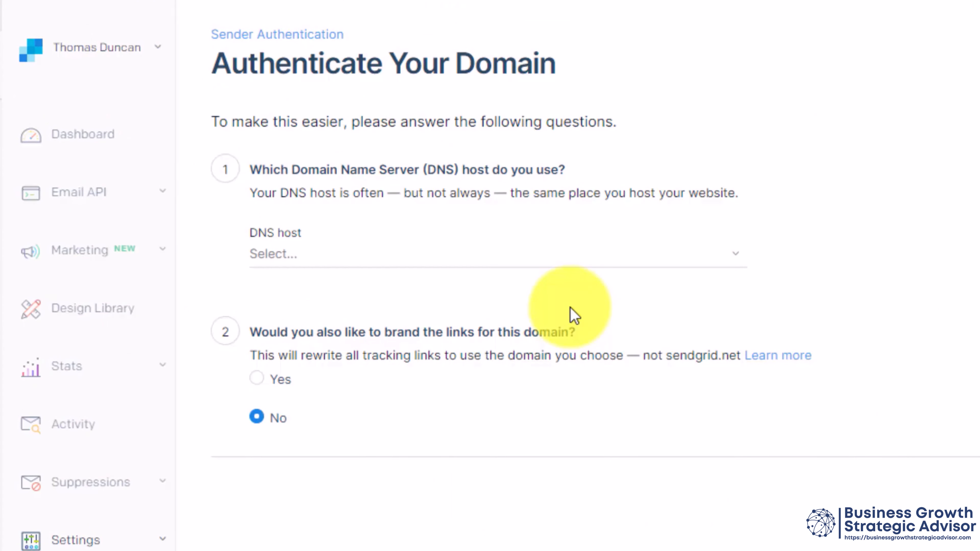
{"action": "left_click", "coordinate": [579, 250]}
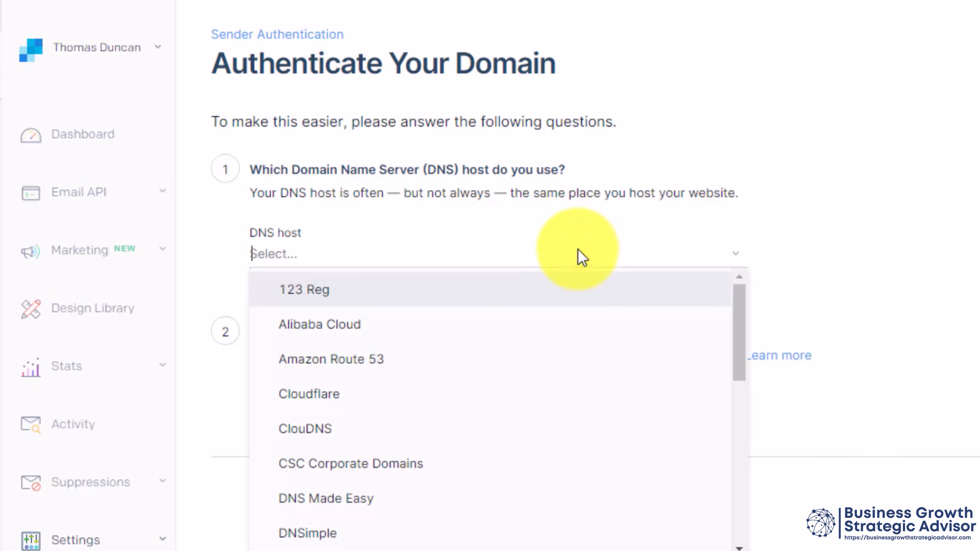
{"action": "scroll", "coordinate": [618, 533], "scroll_direction": "down", "scroll_amount": 2}
{"action": "left_click", "coordinate": [617, 541]}
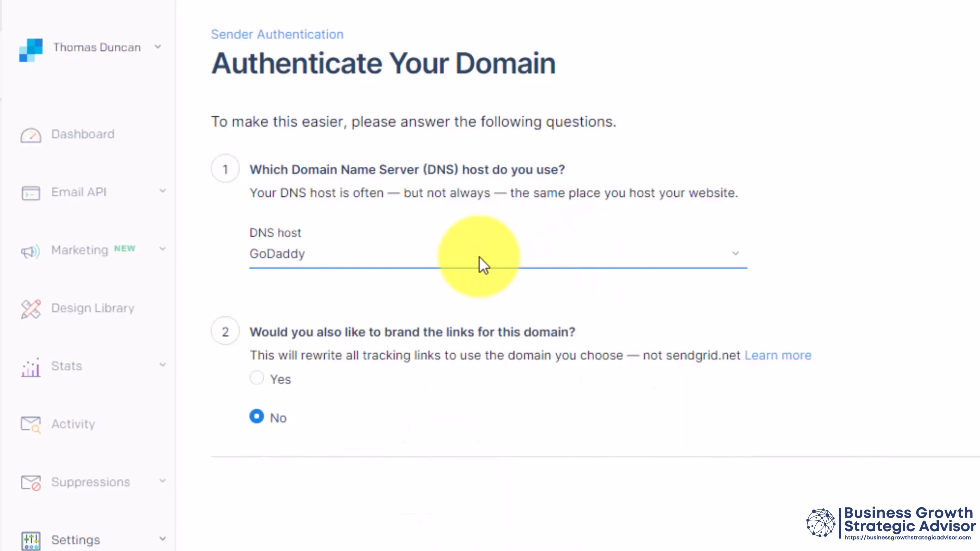
{"action": "left_click", "coordinate": [259, 379]}
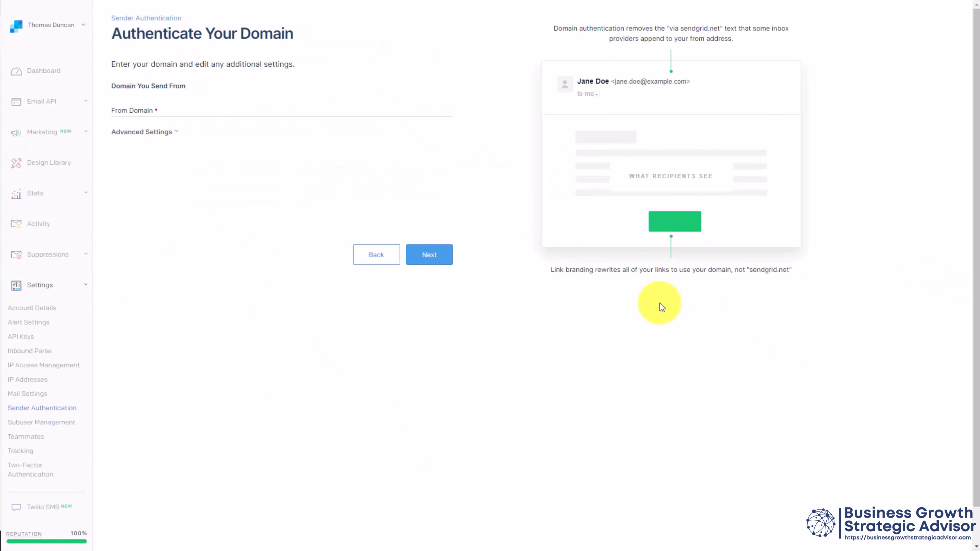
Step: Enter the custom domain as the From Domain, continue to its DNS records and mark these records as added
{"action": "left_click", "coordinate": [150, 105]}
{"action": "type", "text": "thomasduncanone.com"}
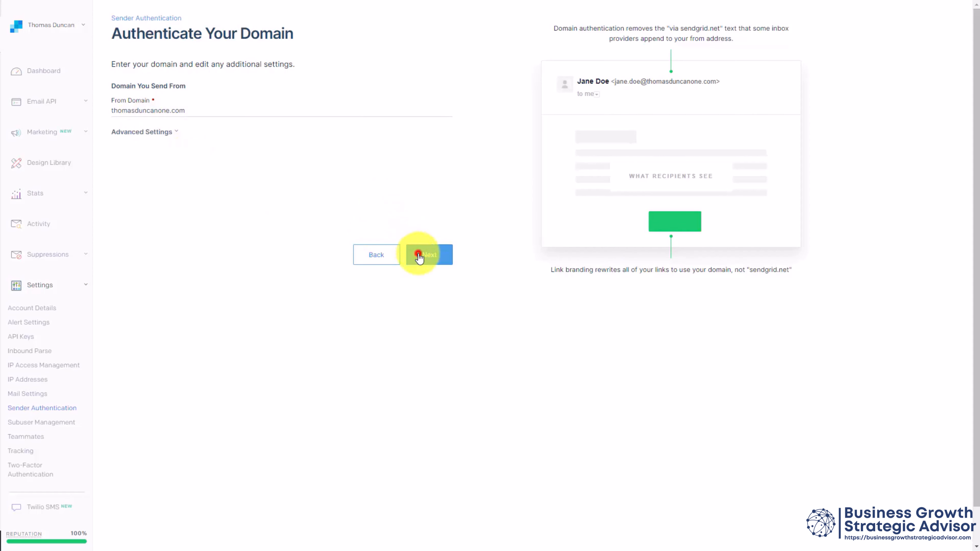
{"action": "left_click", "coordinate": [419, 257]}
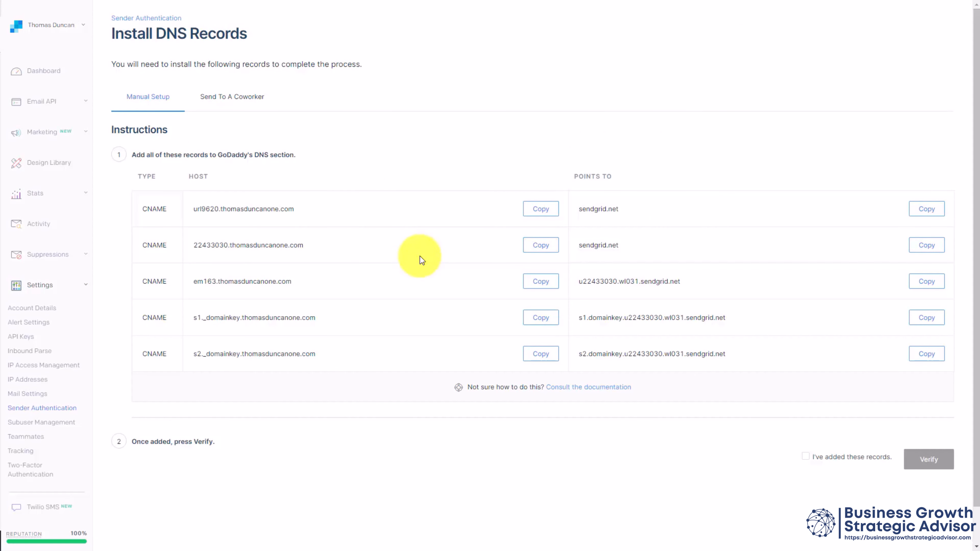
{"action": "key", "text": "F11"}
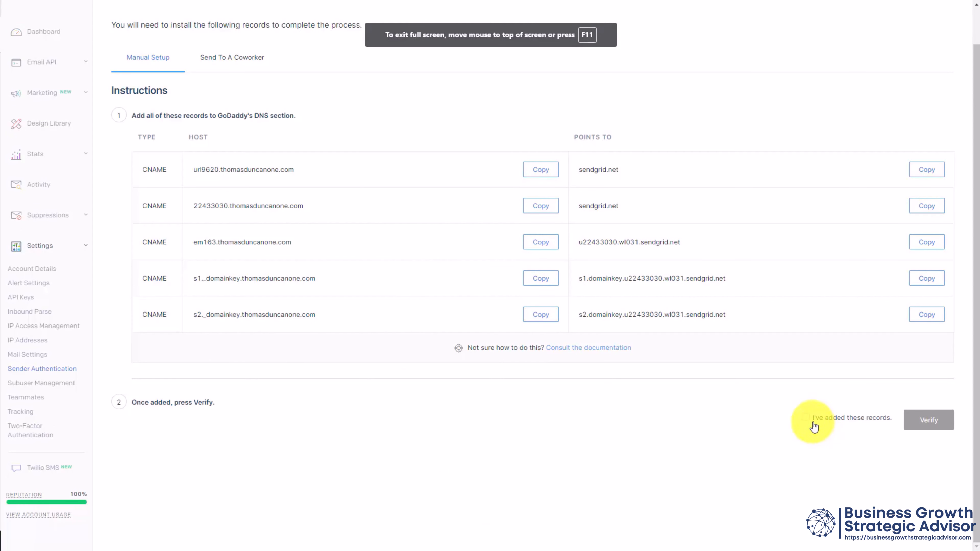
{"action": "left_click", "coordinate": [806, 418]}
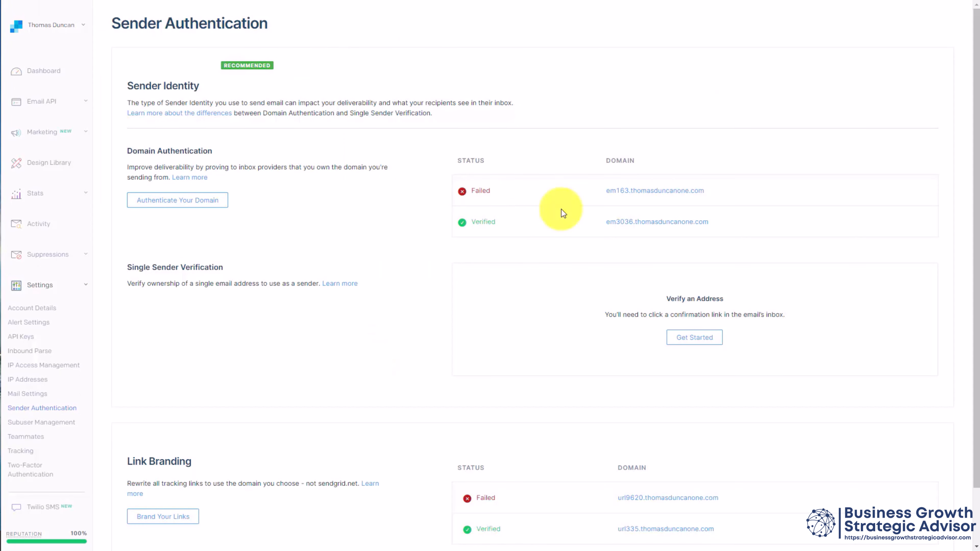
Step: Create a single verified sender with the sender's name, from and reply-to e-mail, company address and nickname
{"action": "left_click", "coordinate": [683, 342]}
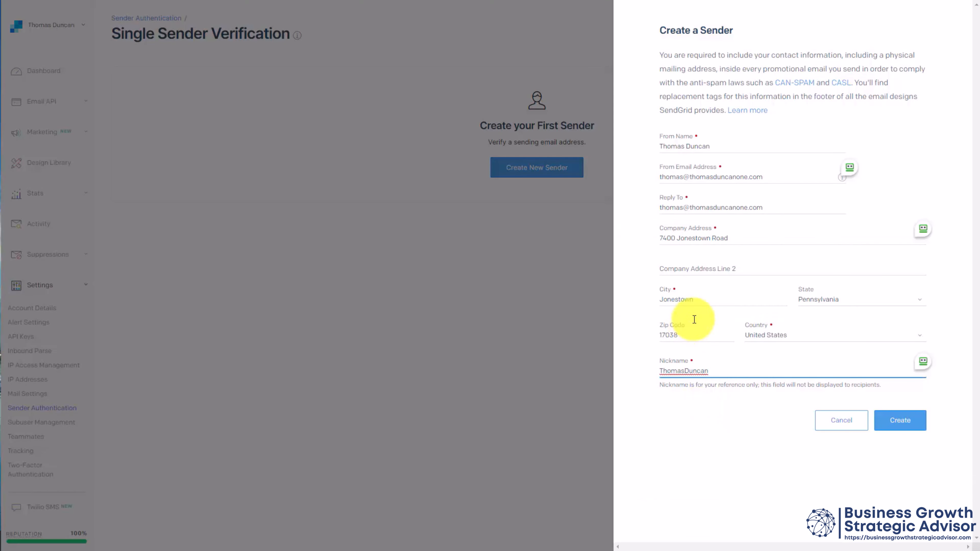
{"action": "left_click", "coordinate": [898, 420]}
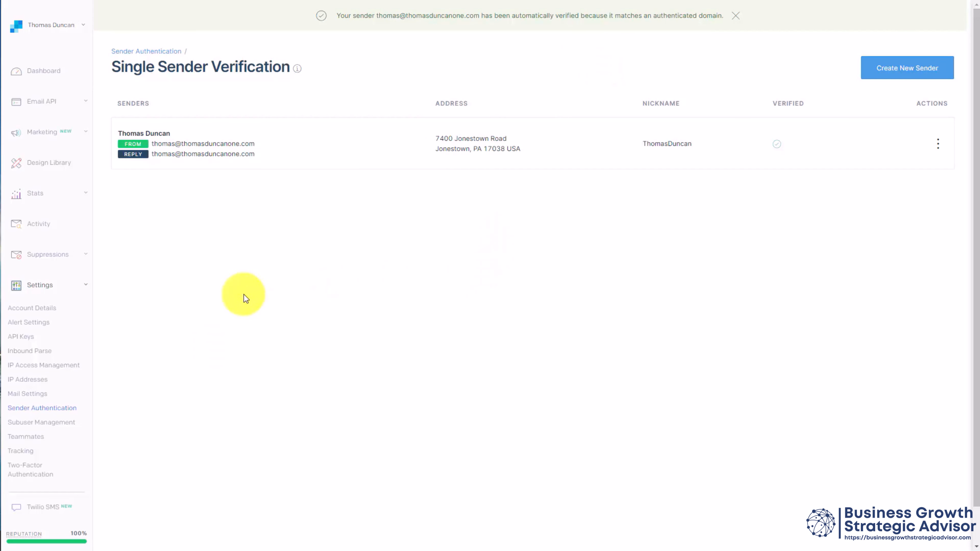
Step: Set up a new SendGrid API key named Clickfunnels with Full Access permissions
{"action": "left_click", "coordinate": [21, 338]}
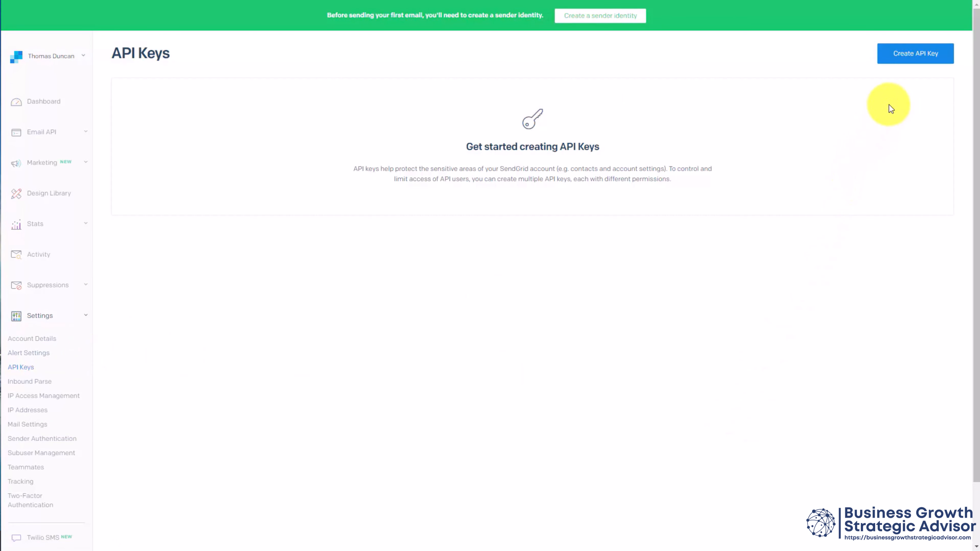
{"action": "left_click", "coordinate": [900, 58]}
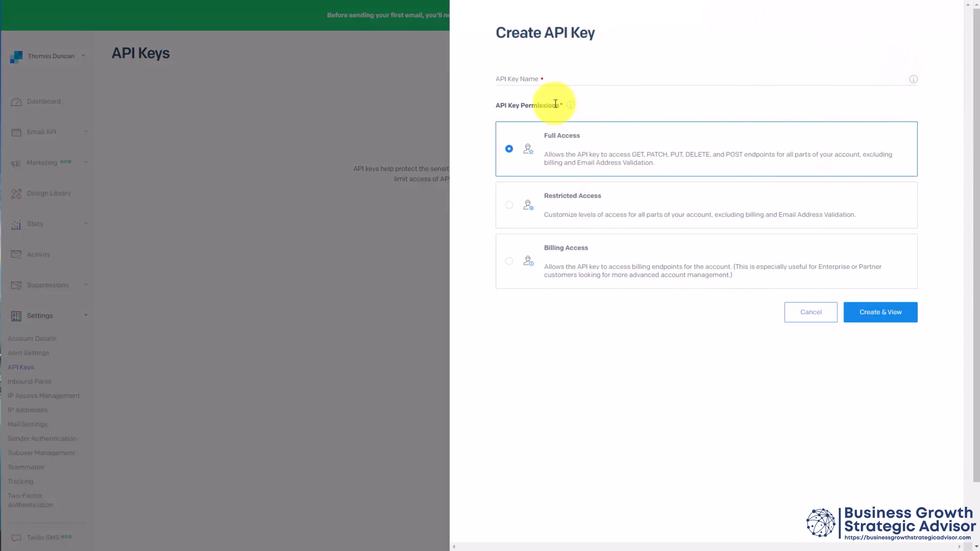
{"action": "left_click", "coordinate": [544, 76]}
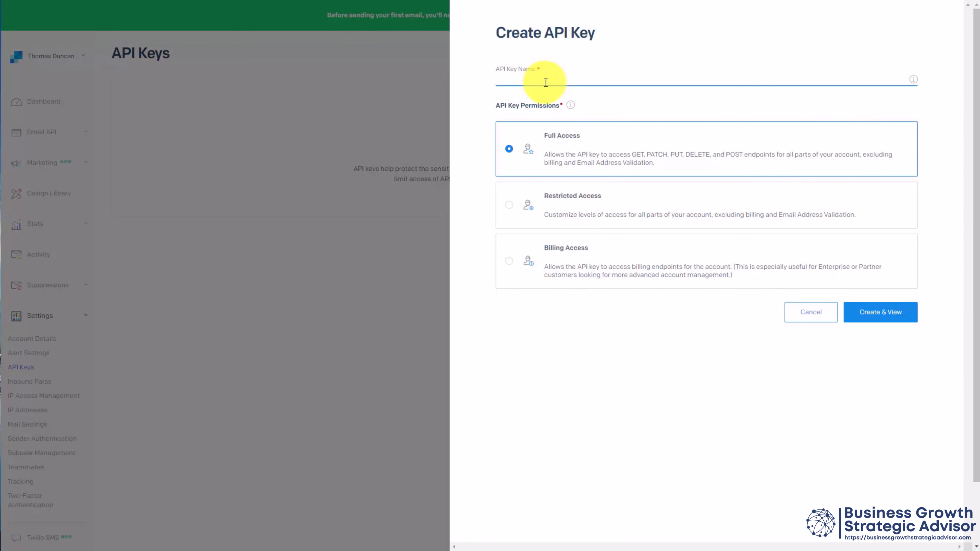
{"action": "type", "text": "Clickfunnels"}
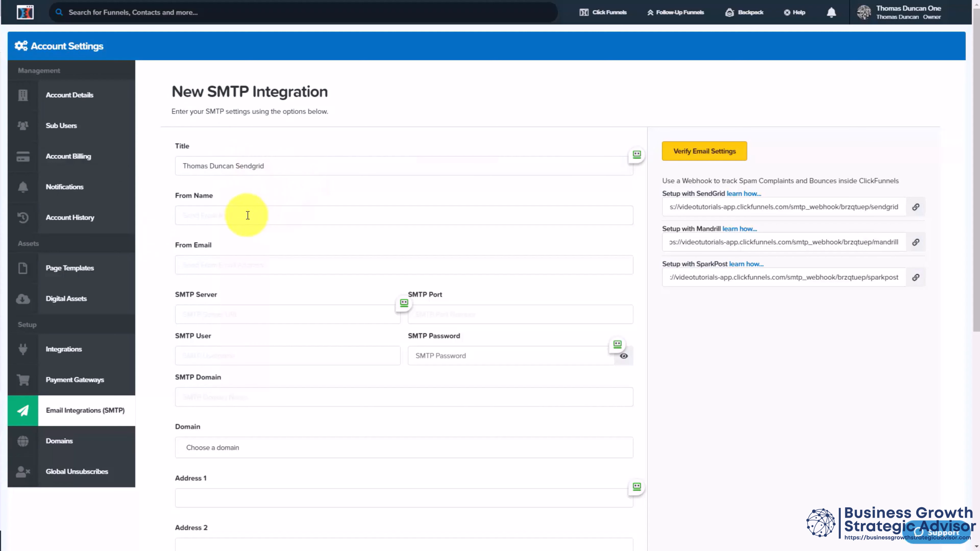
Step: In ClickFunnels, complete the sender details, server smtp.sendgrid.net, port 587, user apikey, SMTP password, domain and address, and save the default SMTP integration
{"action": "left_click", "coordinate": [234, 221]}
{"action": "type", "text": "Thomas Duncan"}
{"action": "key", "text": "Tab"}
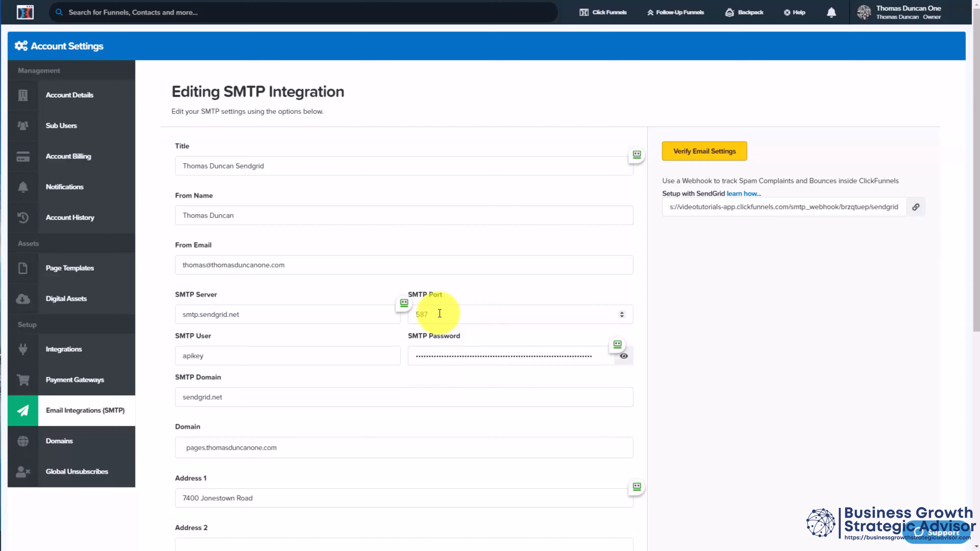
{"action": "scroll", "coordinate": [440, 313], "scroll_direction": "down", "scroll_amount": 7}
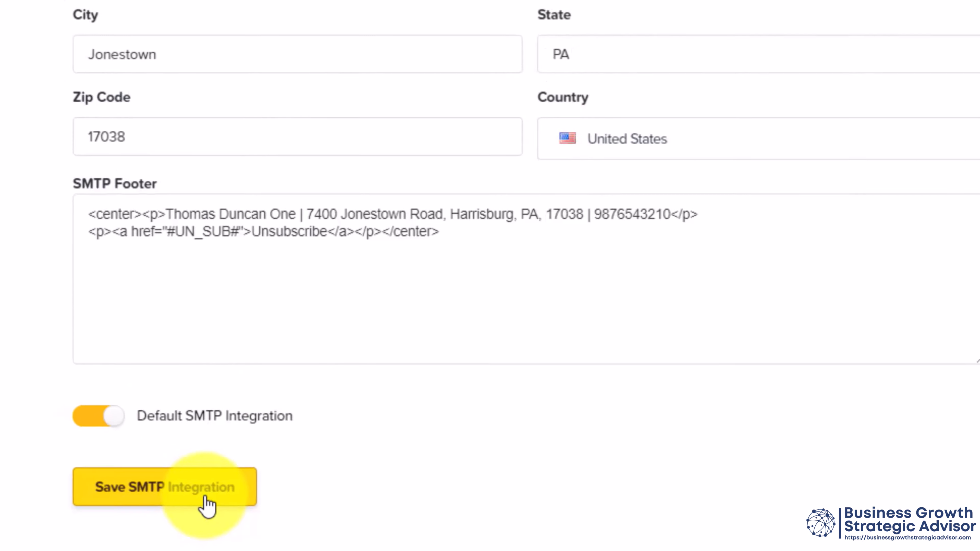
{"action": "left_click", "coordinate": [201, 503]}
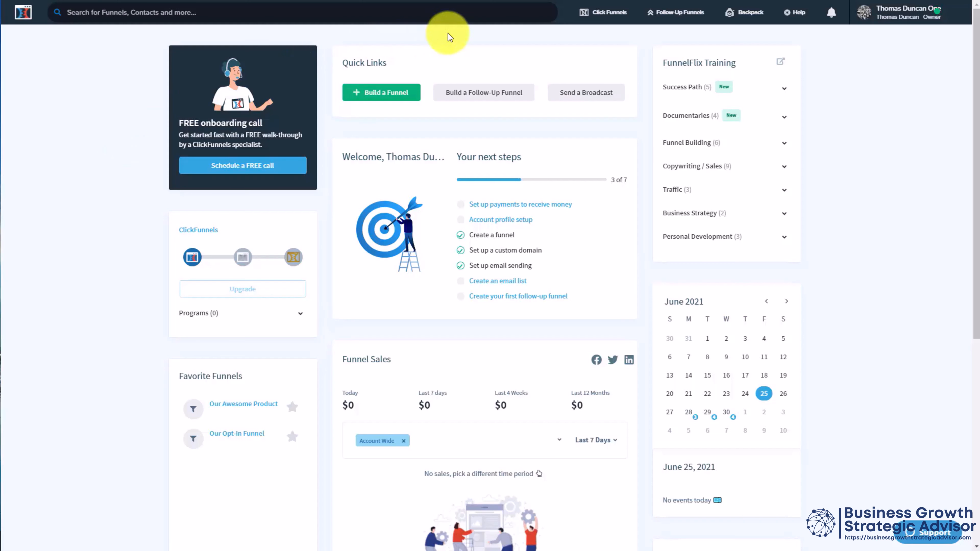
Step: Build a new funnel with the goal of selling a product and the Membership type
{"action": "mouse_move", "coordinate": [604, 12]}
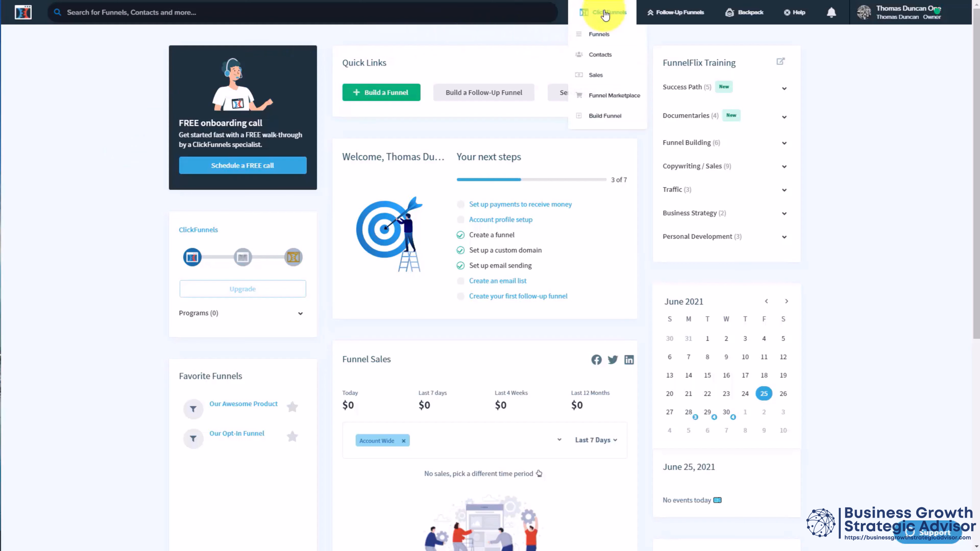
{"action": "left_click", "coordinate": [601, 33]}
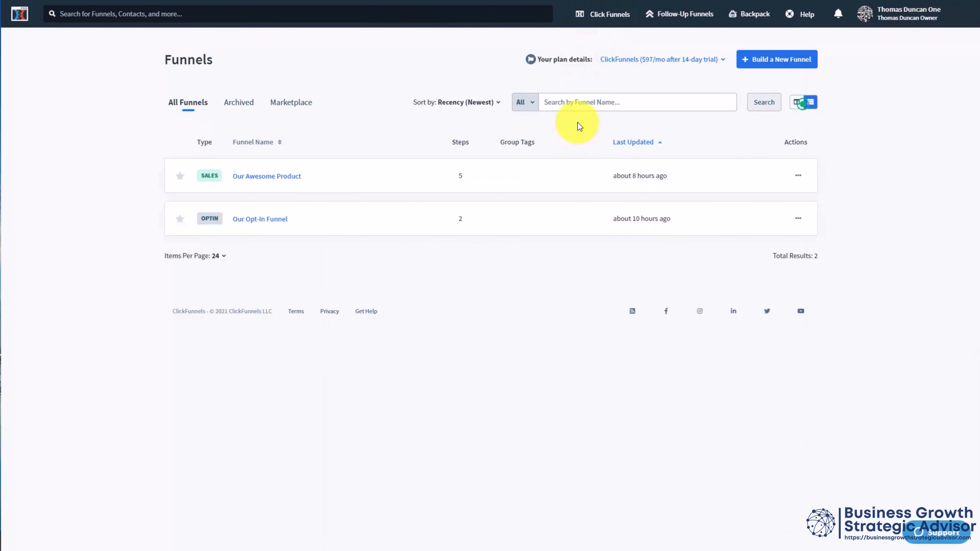
{"action": "left_click", "coordinate": [763, 69]}
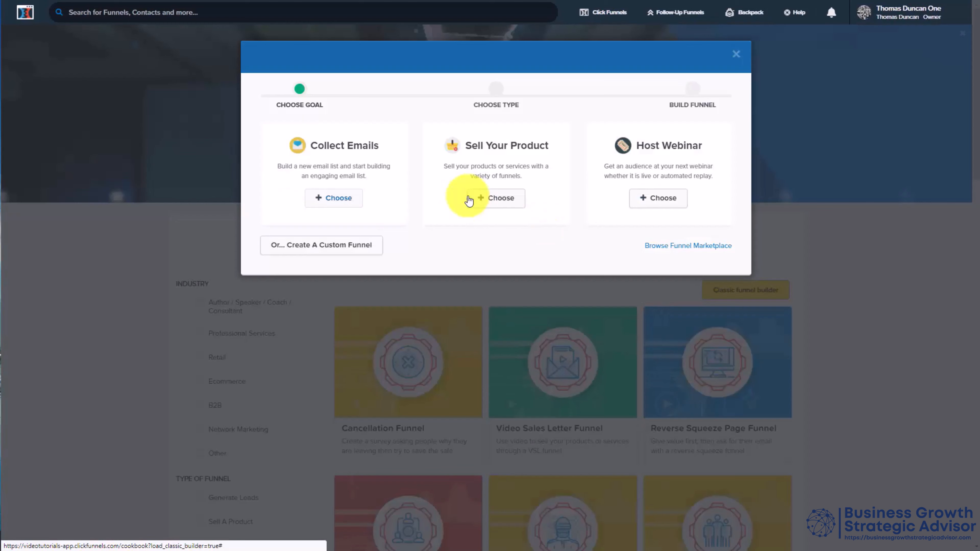
{"action": "left_click", "coordinate": [497, 198]}
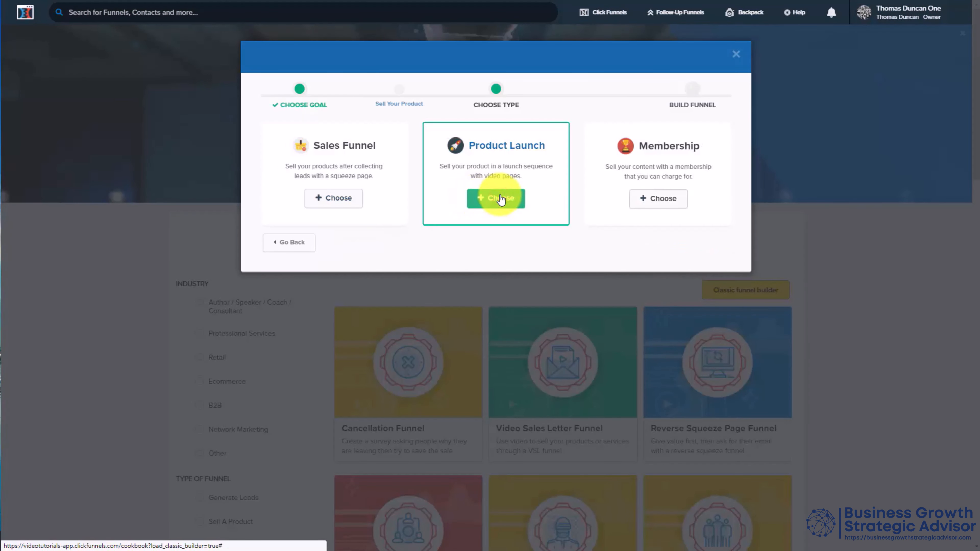
{"action": "left_click", "coordinate": [655, 199]}
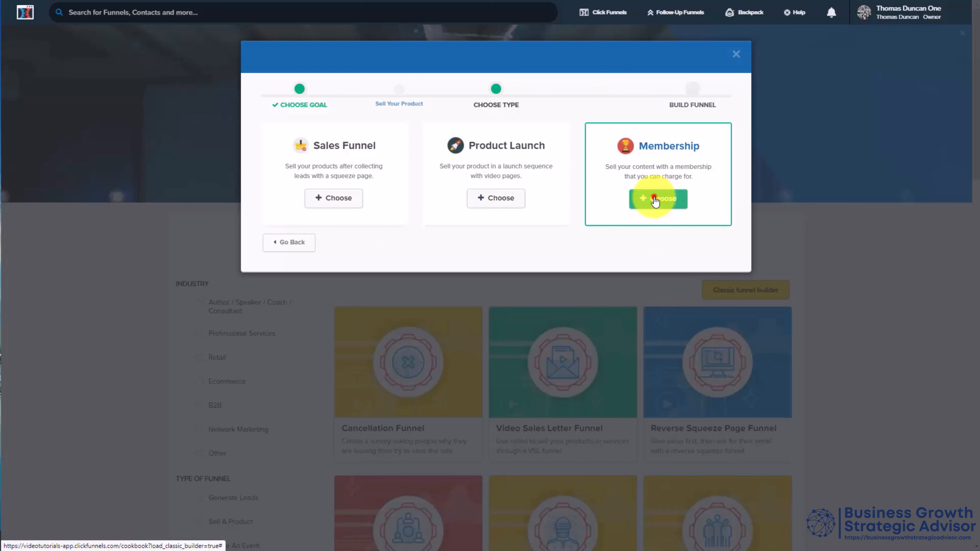
{"action": "left_click", "coordinate": [291, 148]}
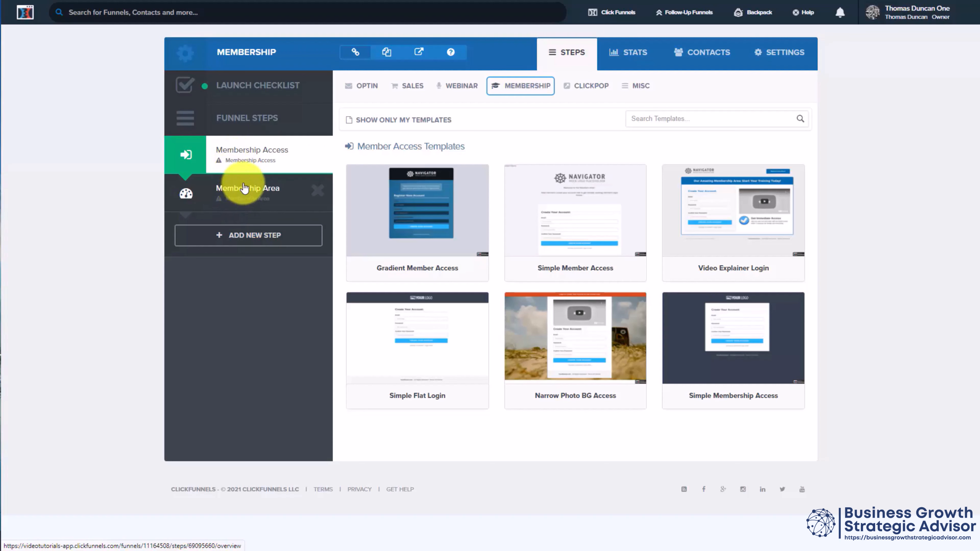
Step: Apply the Gradient Member Access template to the Membership Access step and open that page in the editor
{"action": "left_click", "coordinate": [241, 158]}
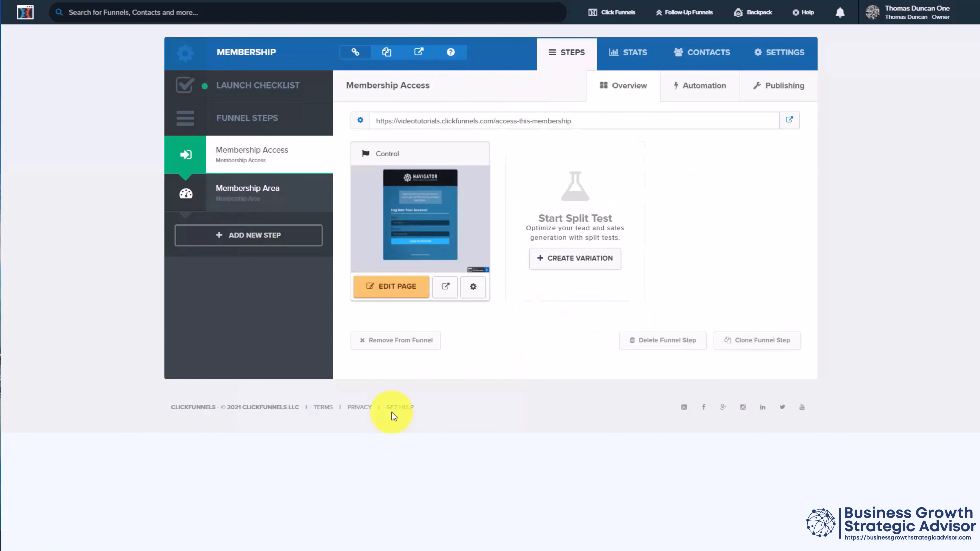
{"action": "left_click", "coordinate": [393, 287]}
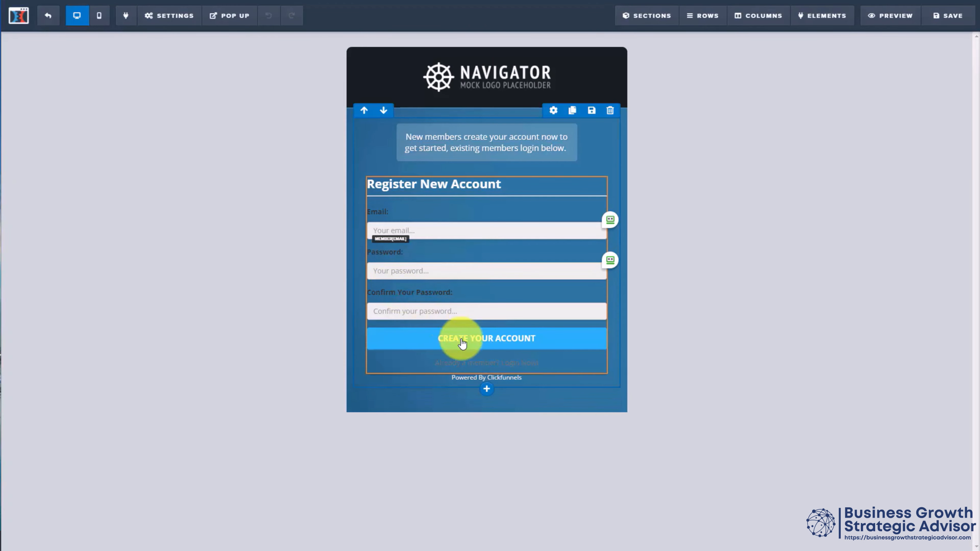
Step: Look at the general settings of the Membership Access page, including the search engine visibility options
{"action": "left_click", "coordinate": [195, 20]}
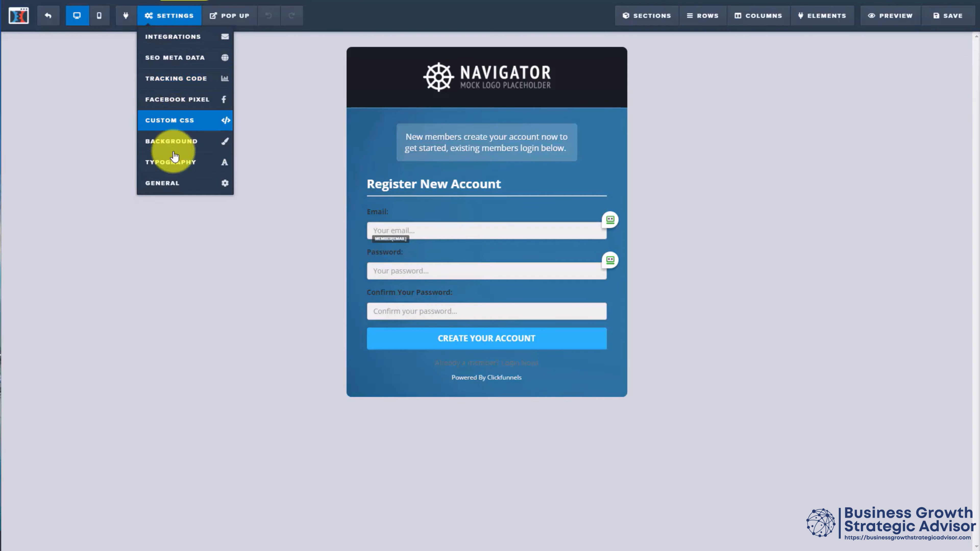
{"action": "left_click", "coordinate": [168, 185]}
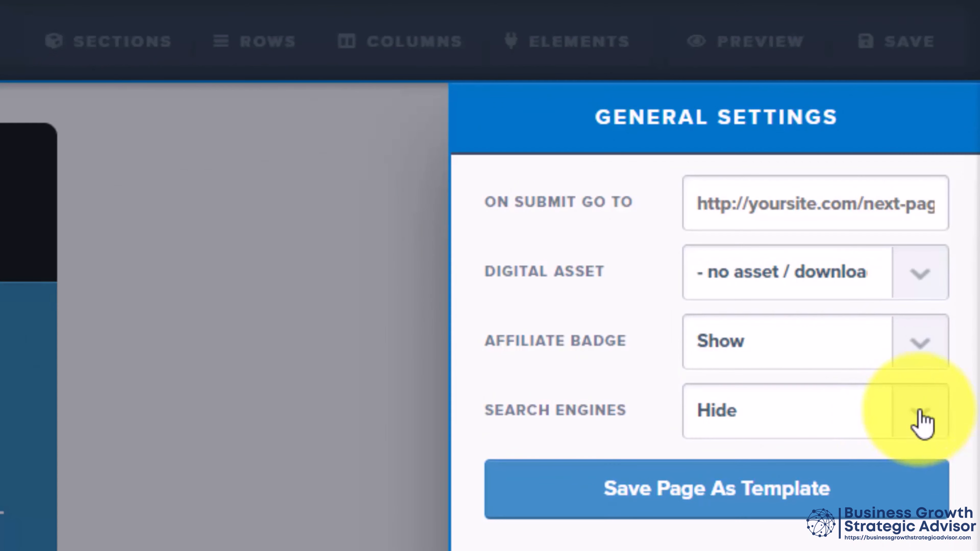
{"action": "left_click", "coordinate": [921, 416]}
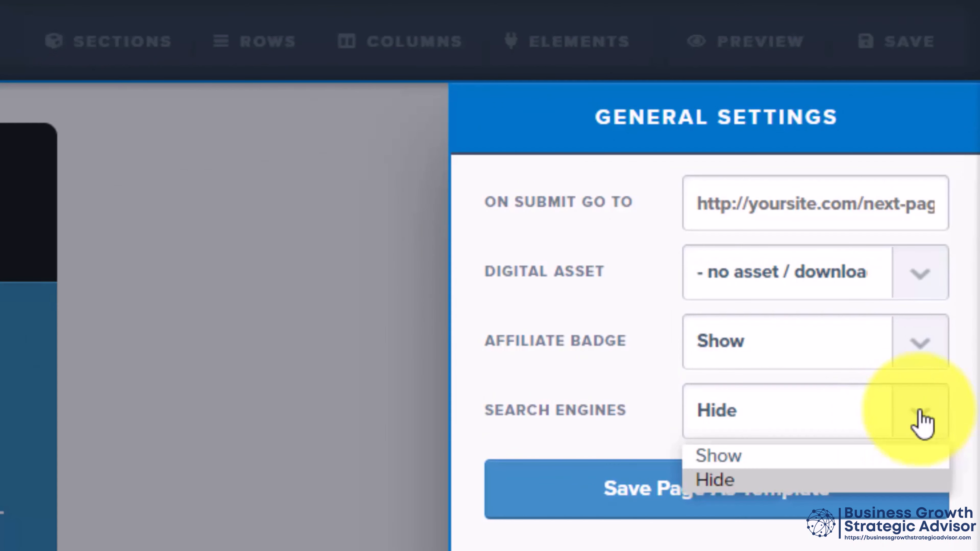
{"action": "left_click", "coordinate": [919, 417]}
{"action": "left_click", "coordinate": [153, 498]}
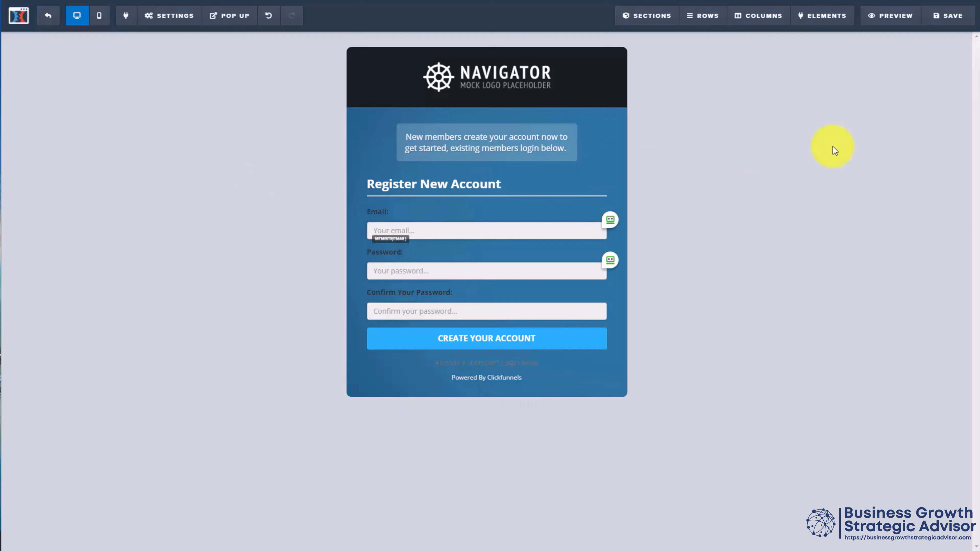
Step: Save the Membership Access page and return to the funnel's step overview
{"action": "left_click", "coordinate": [963, 15]}
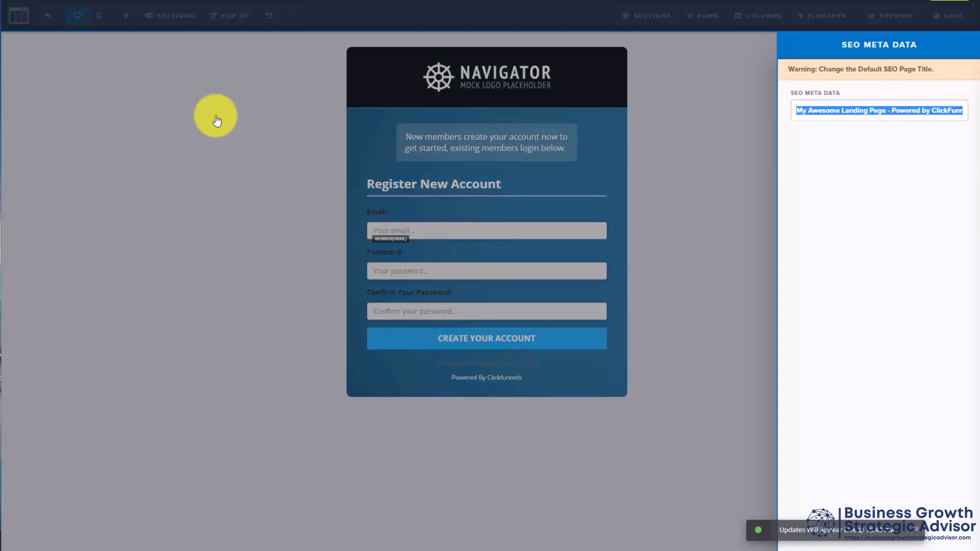
{"action": "left_click", "coordinate": [206, 109]}
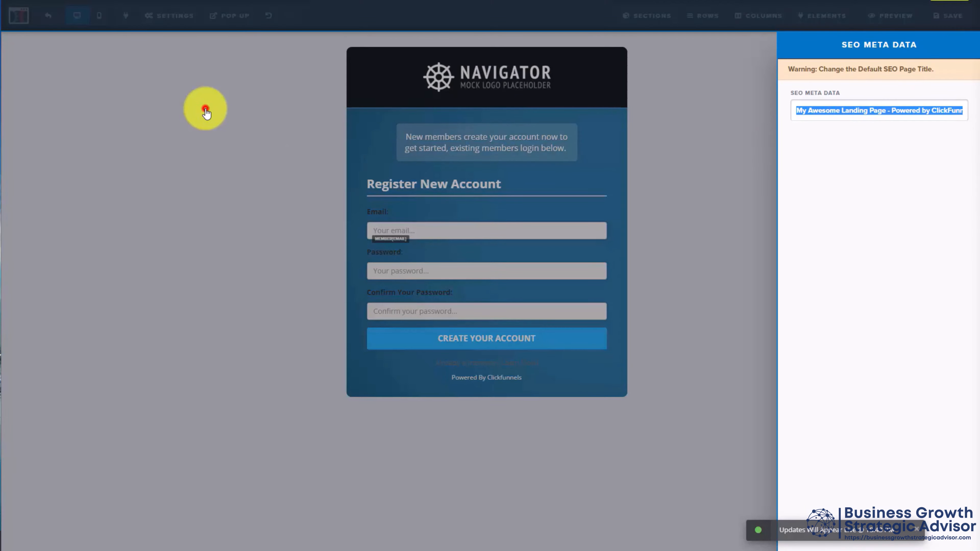
{"action": "left_click", "coordinate": [48, 15]}
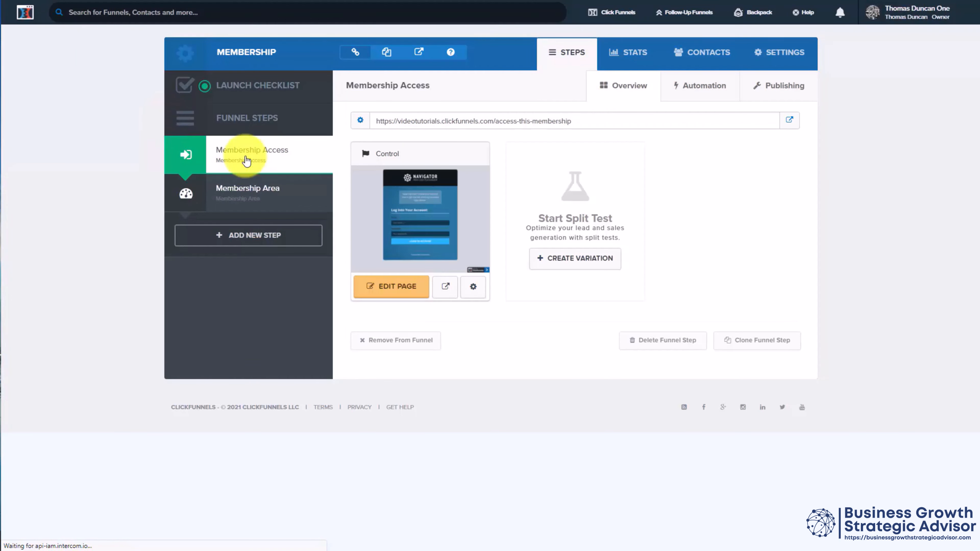
Step: In the Membership funnel's settings, assign the custom pages subdomain, set the path to membersset, and save the settings
{"action": "left_click", "coordinate": [759, 54]}
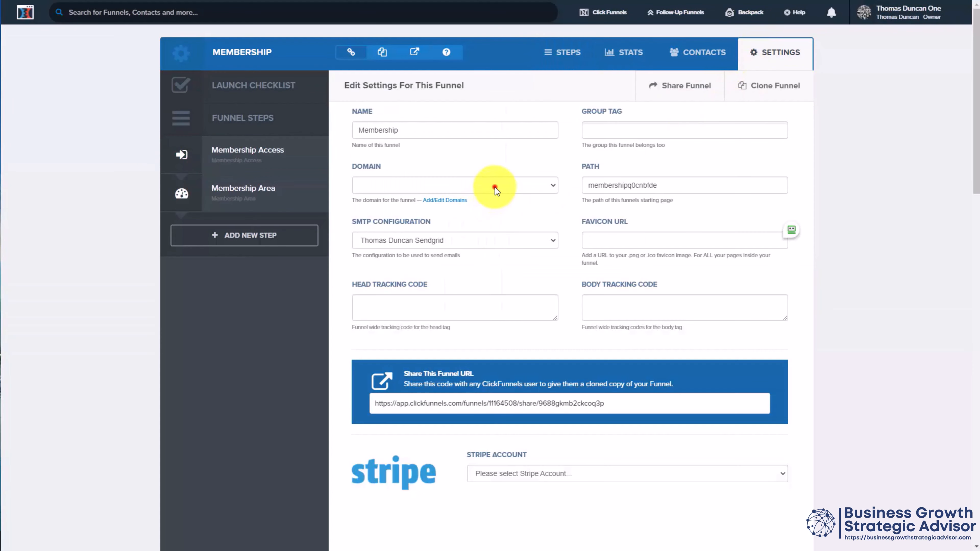
{"action": "left_click", "coordinate": [495, 187]}
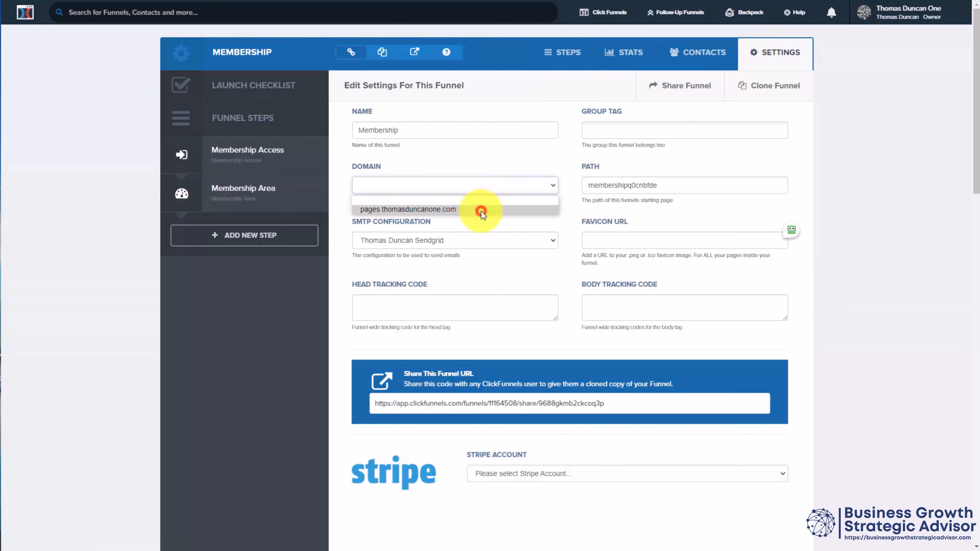
{"action": "left_click", "coordinate": [481, 212]}
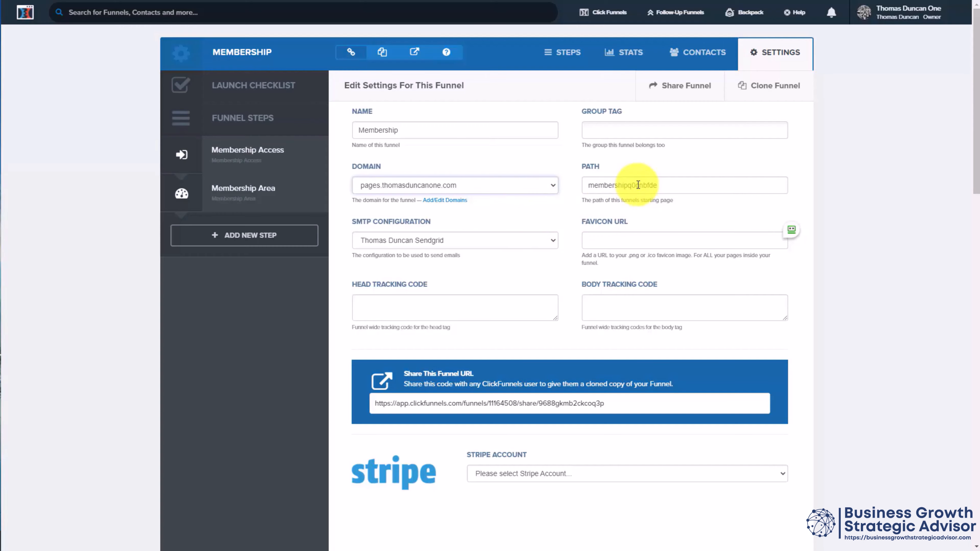
{"action": "scroll", "coordinate": [625, 232], "scroll_direction": "down", "scroll_amount": 15}
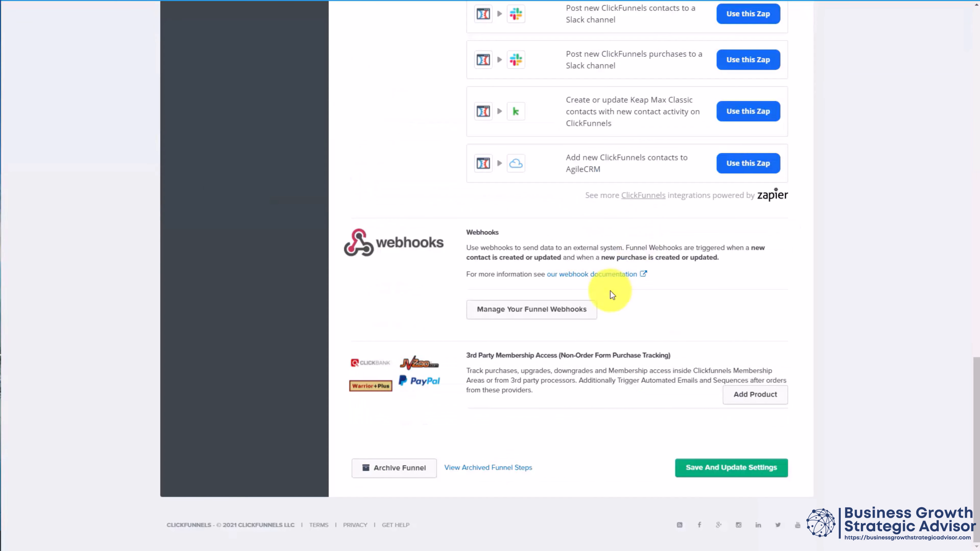
{"action": "left_click", "coordinate": [721, 475]}
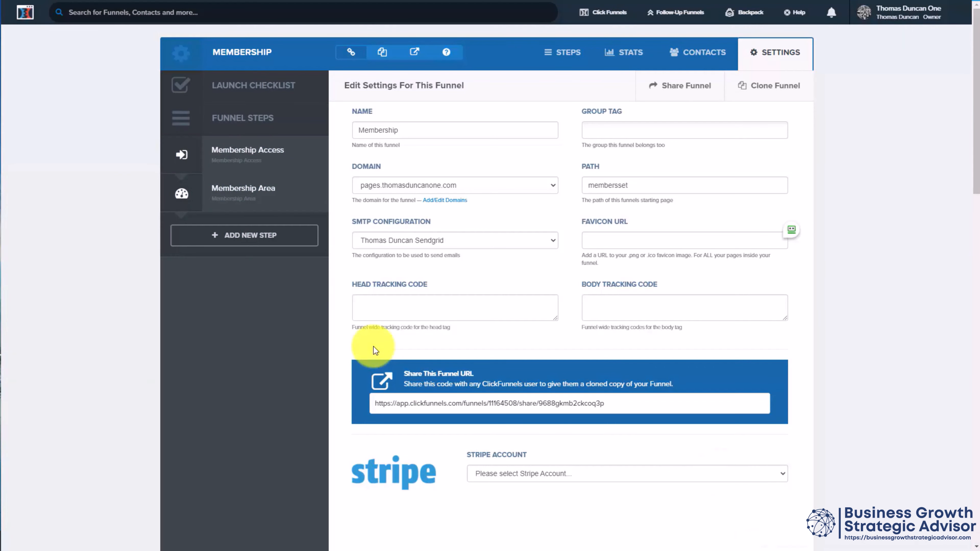
Step: Look at the Membership Area step and its page design in the editor, and return to the funnel overview
{"action": "left_click", "coordinate": [243, 189]}
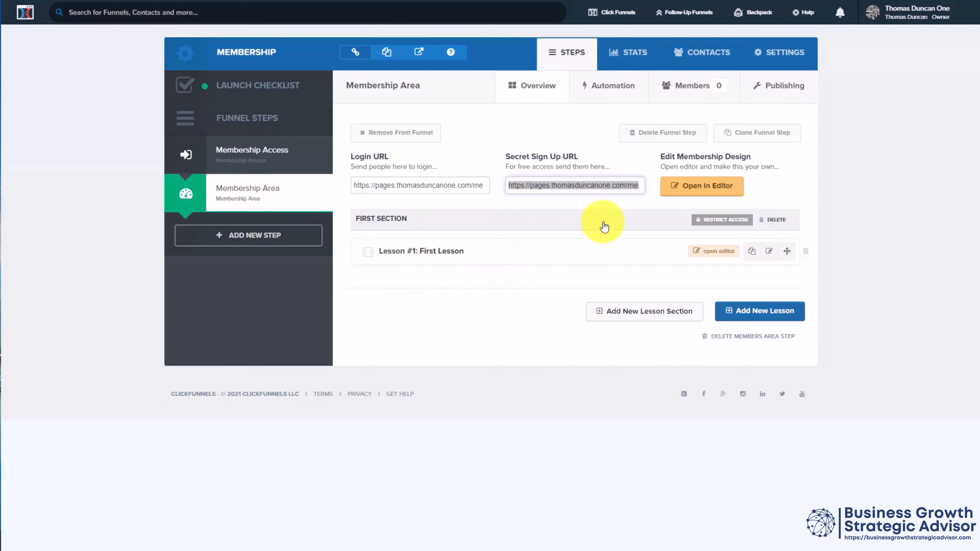
{"action": "left_click", "coordinate": [687, 187]}
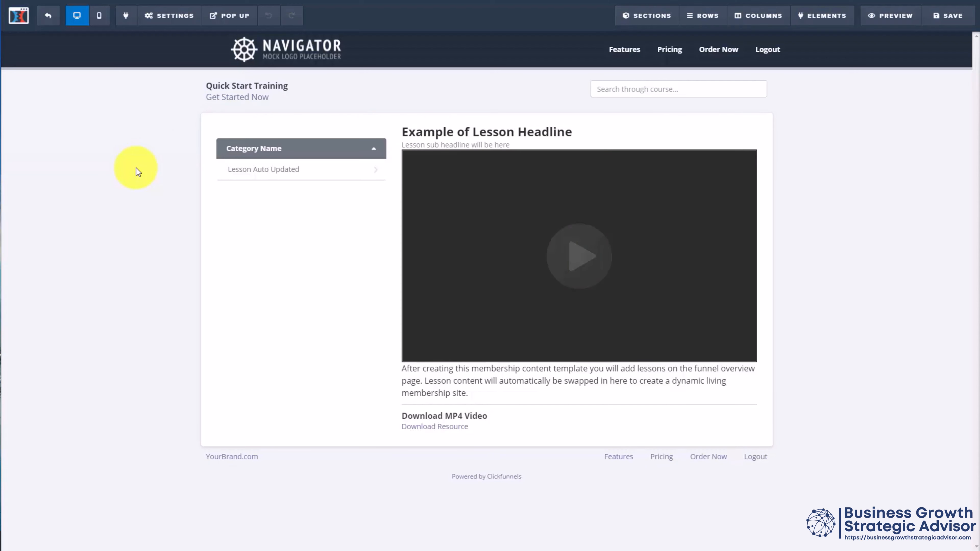
{"action": "left_click", "coordinate": [45, 21]}
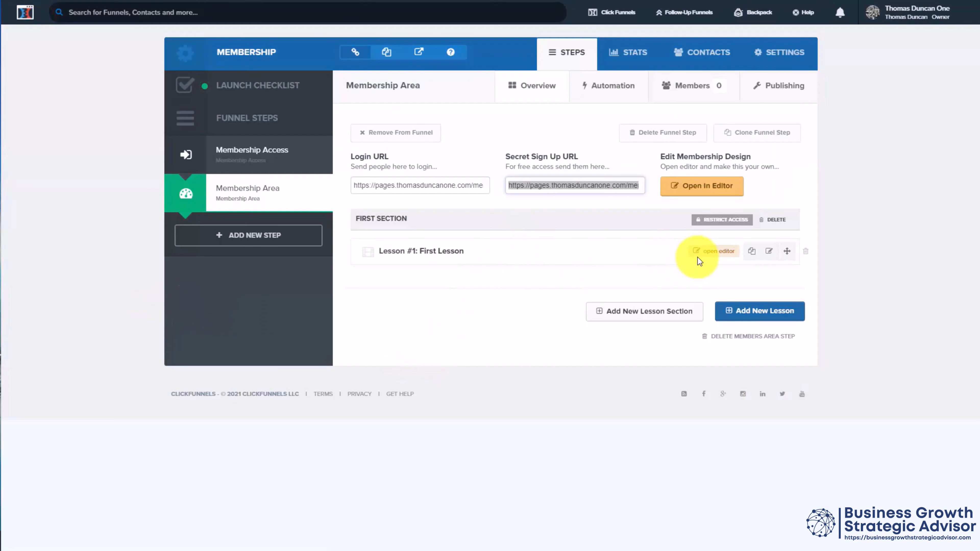
Step: Open the content of Lesson #1: First Lesson in the lesson editor, save it and exit
{"action": "left_click", "coordinate": [707, 253]}
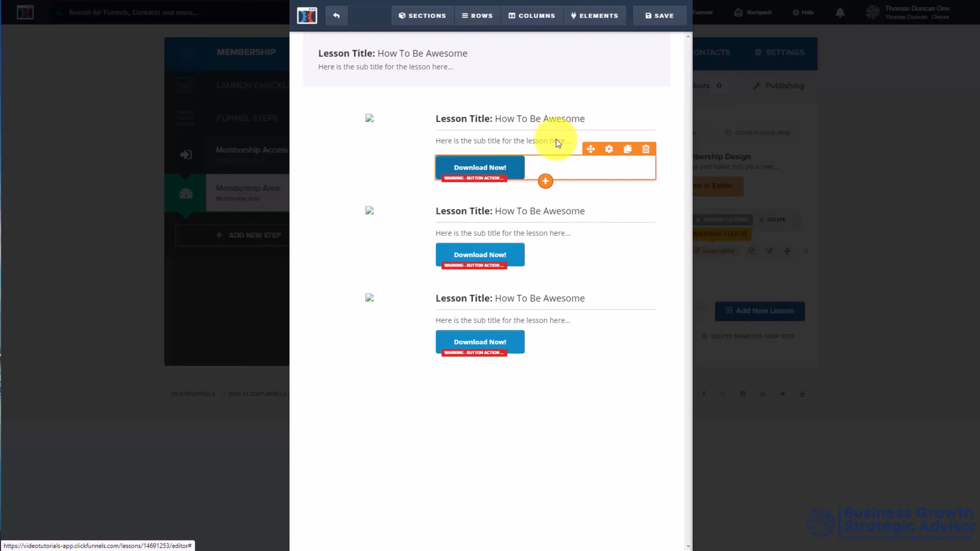
{"action": "left_click", "coordinate": [644, 20]}
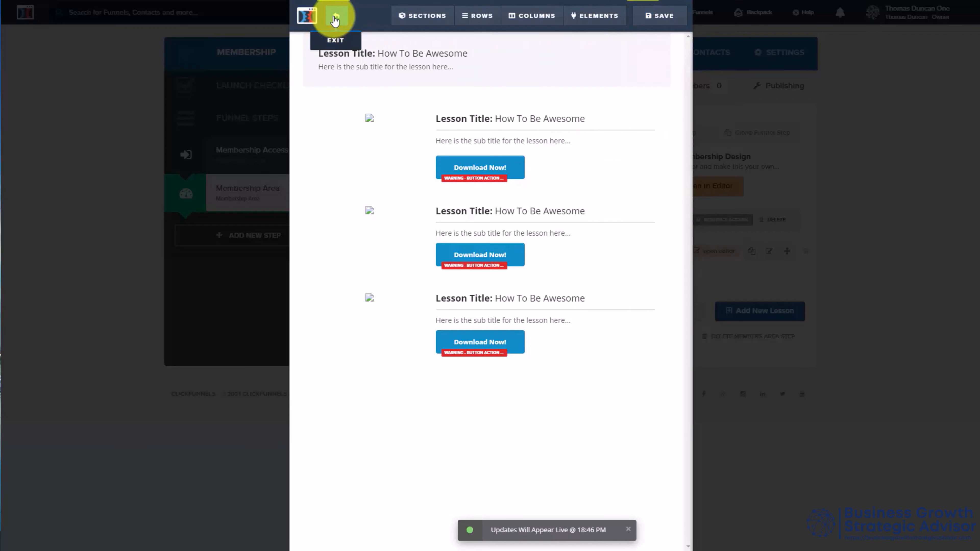
{"action": "left_click", "coordinate": [335, 18]}
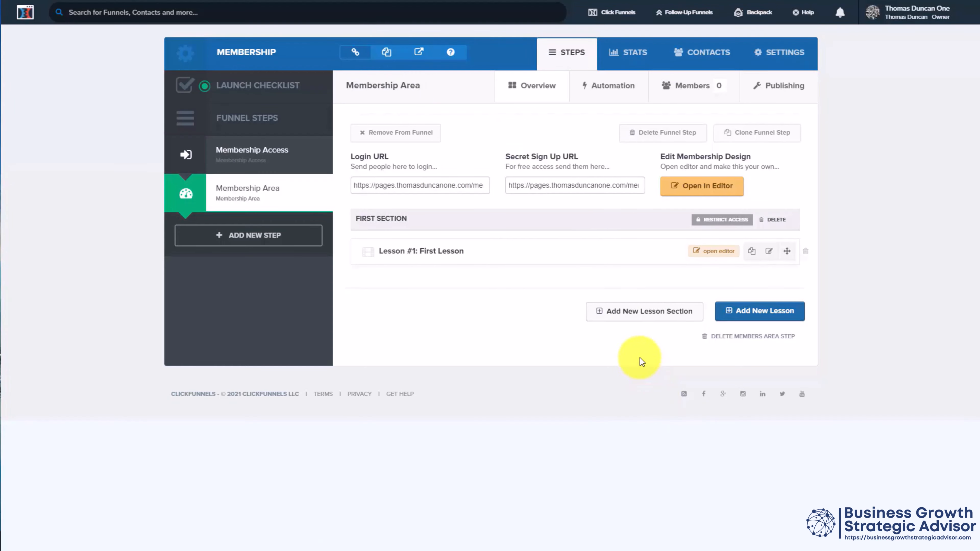
Step: Add a lesson section named Section Two to the Membership Area, with a lesson named Lesson Two
{"action": "left_click", "coordinate": [622, 313]}
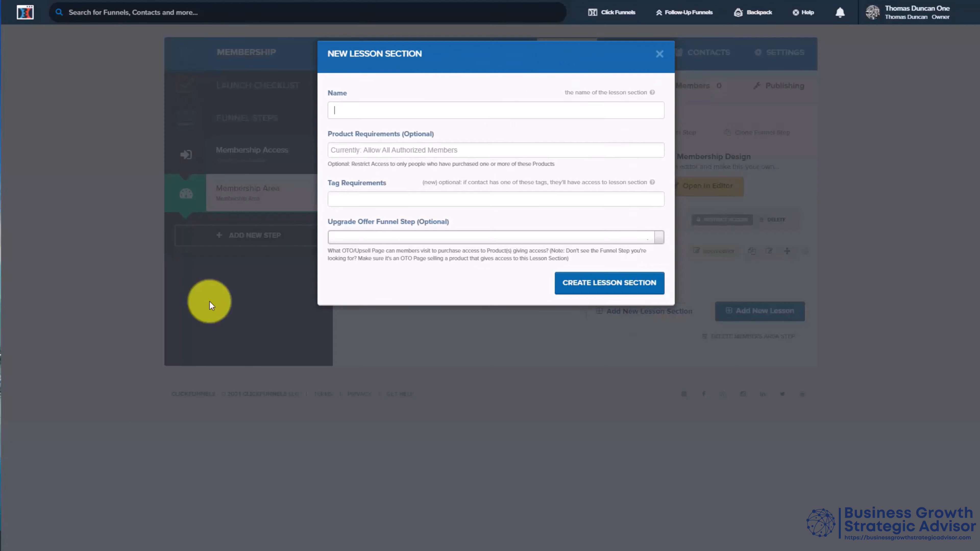
{"action": "left_click", "coordinate": [210, 302]}
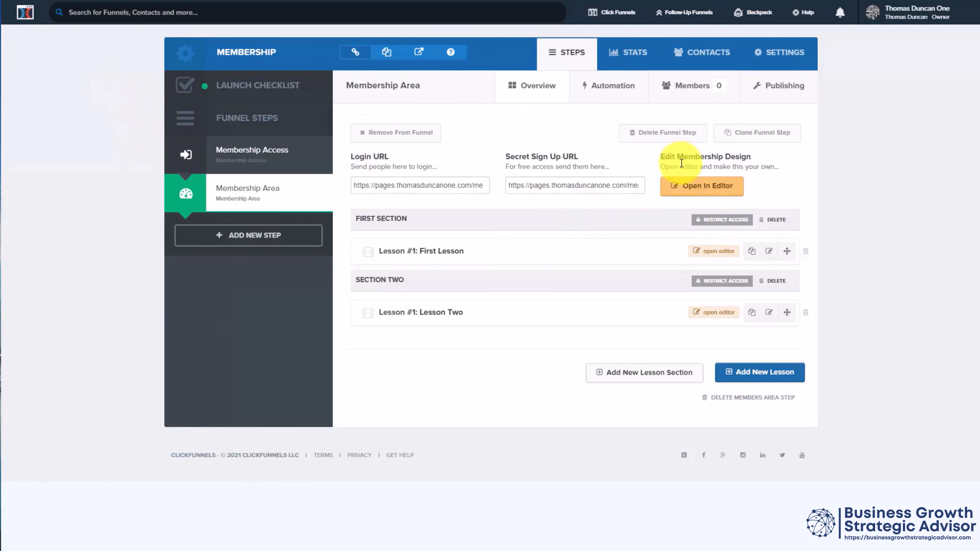
Step: Preview the Membership Area page and expand Section Two in its lesson navigation
{"action": "left_click", "coordinate": [702, 186]}
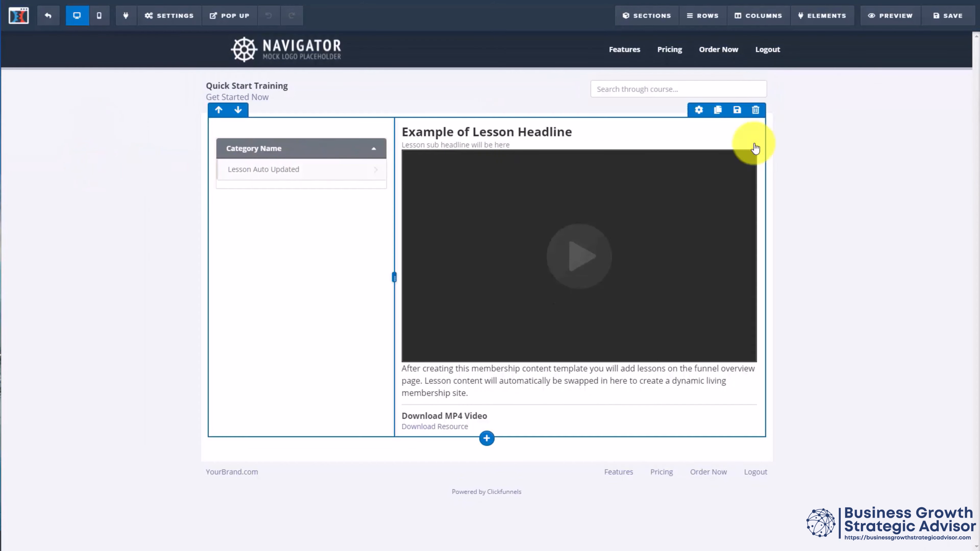
{"action": "left_click", "coordinate": [882, 20]}
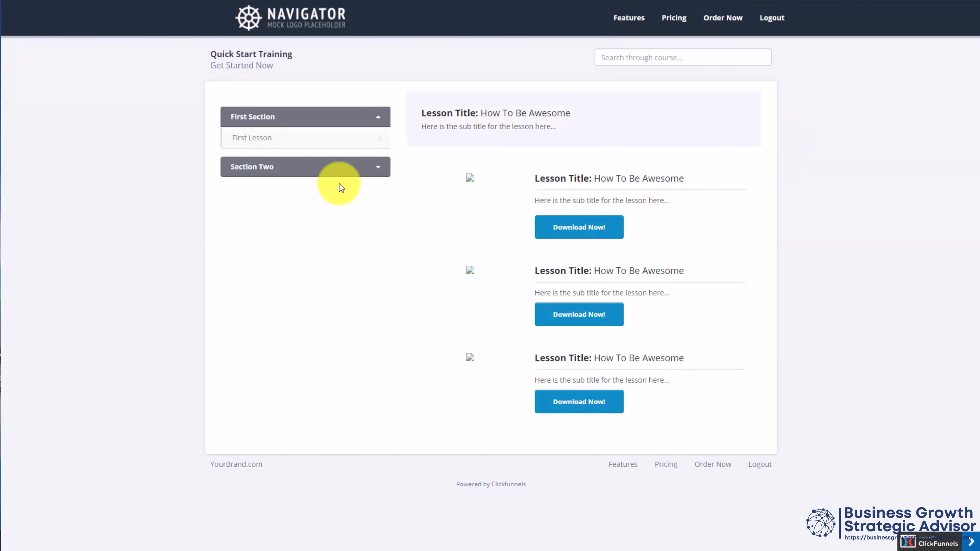
{"action": "left_click", "coordinate": [376, 167]}
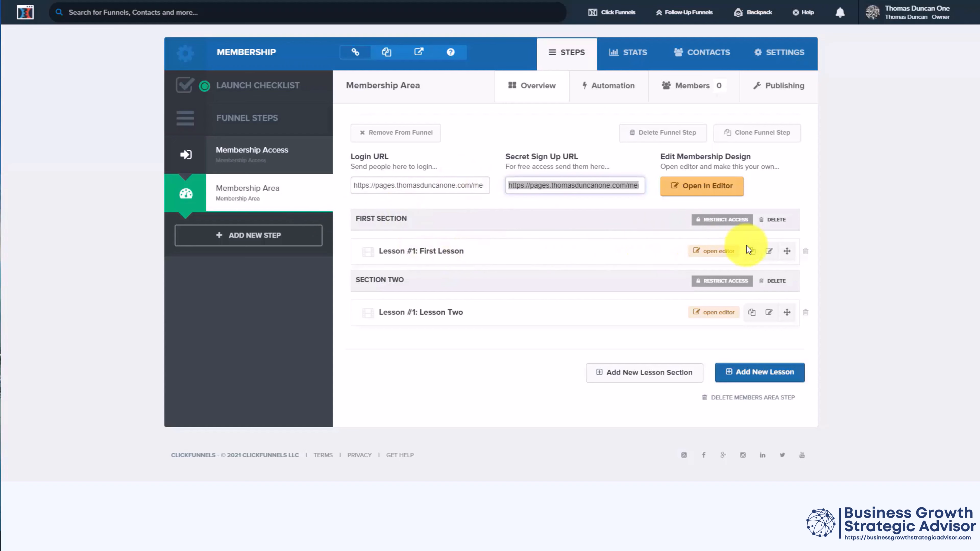
Step: Examine the access restriction options of First Section, including product requirements, and close them without changes
{"action": "left_click", "coordinate": [712, 223]}
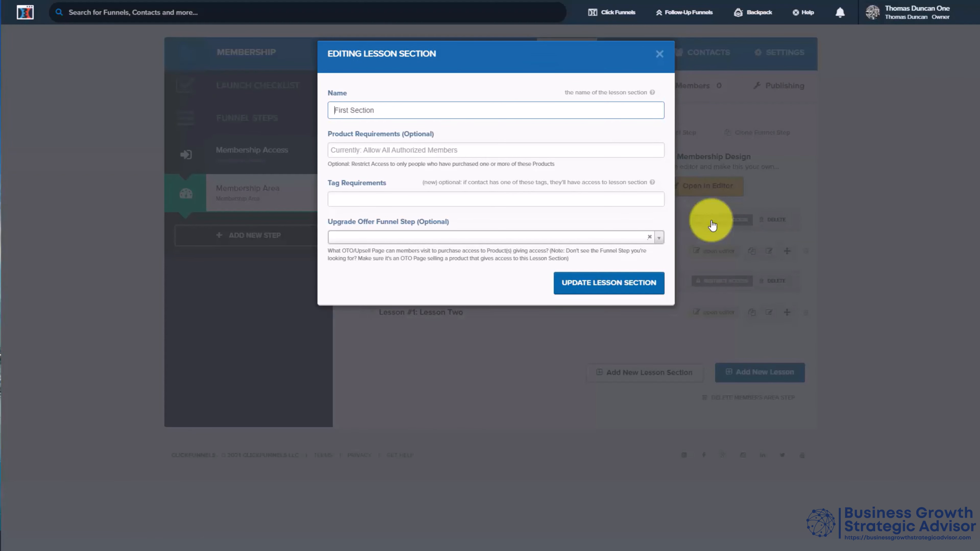
{"action": "left_click", "coordinate": [426, 151]}
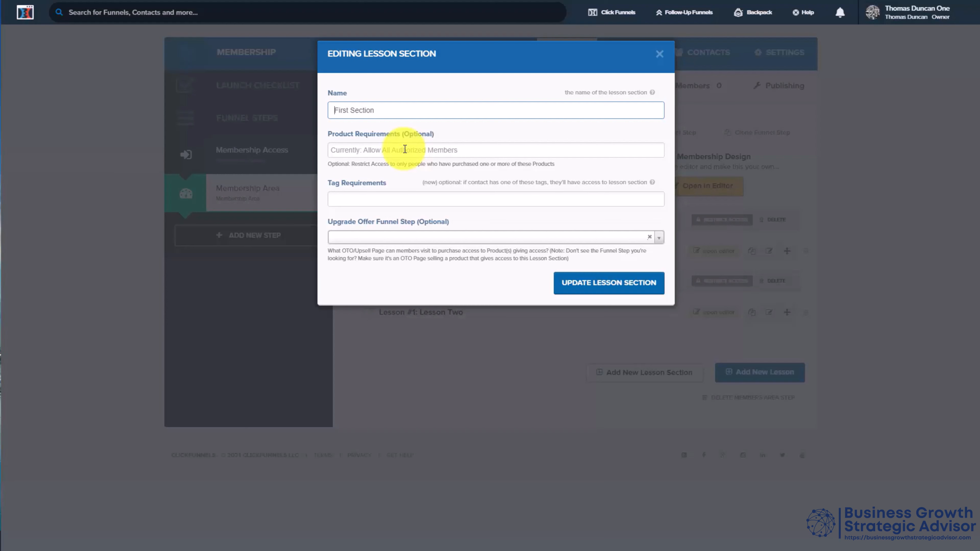
{"action": "left_click", "coordinate": [906, 201]}
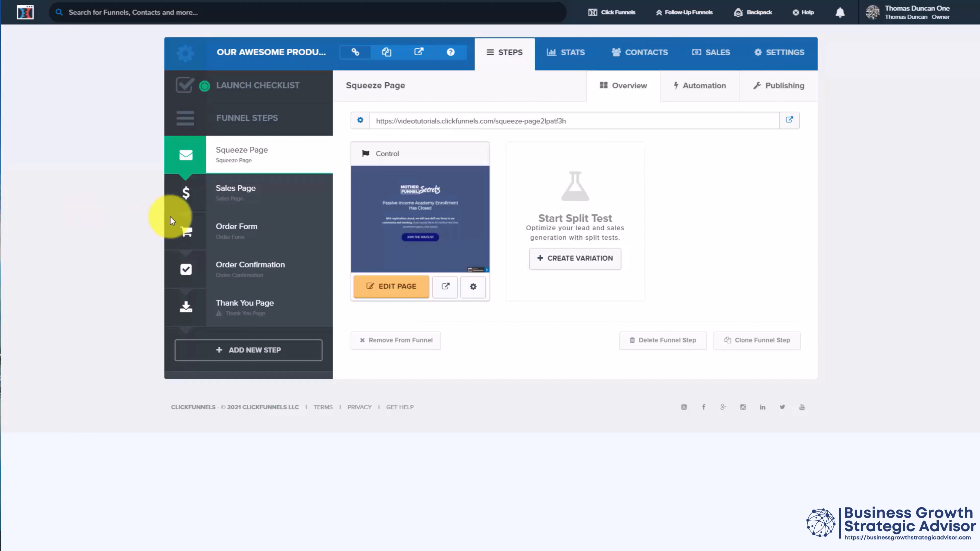
Step: Add a one-time product to the Order Form step of the Our Awesome Product funnel, using the Default Stripe Gateway for payment
{"action": "left_click", "coordinate": [239, 227]}
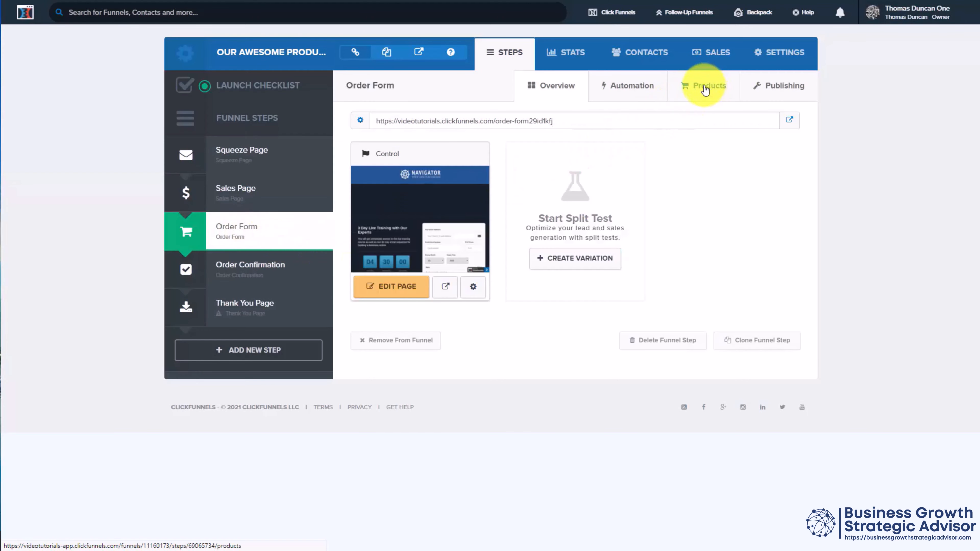
{"action": "left_click", "coordinate": [698, 90]}
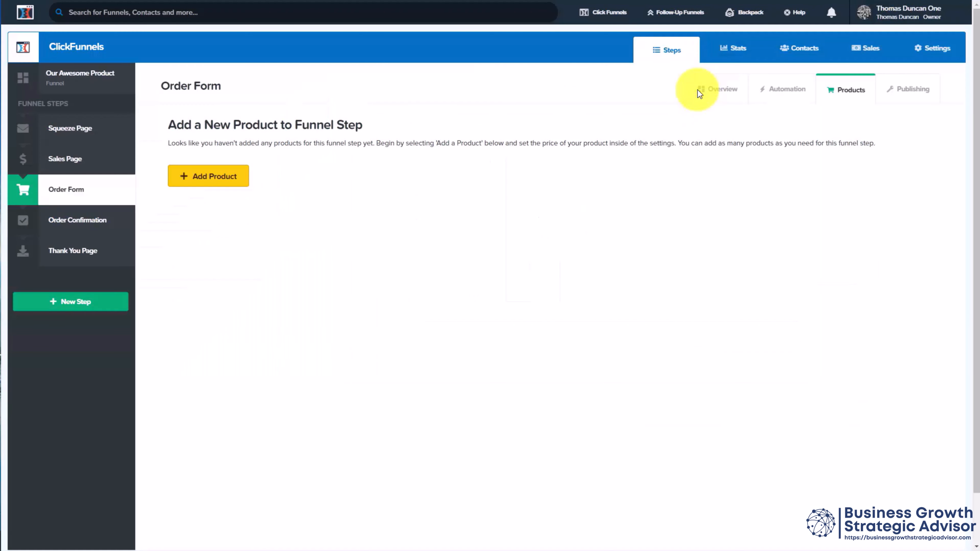
{"action": "left_click", "coordinate": [217, 176]}
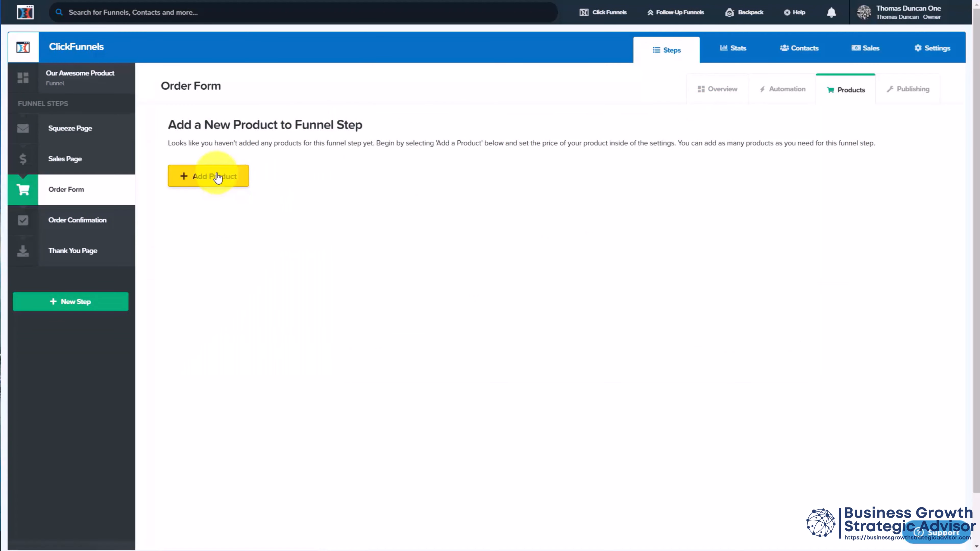
{"action": "left_click", "coordinate": [218, 176]}
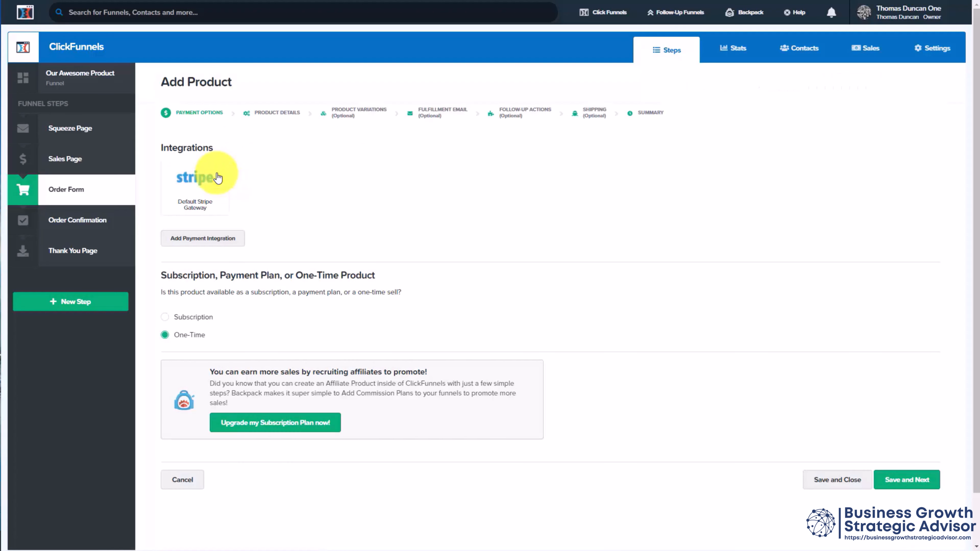
{"action": "left_click", "coordinate": [198, 197]}
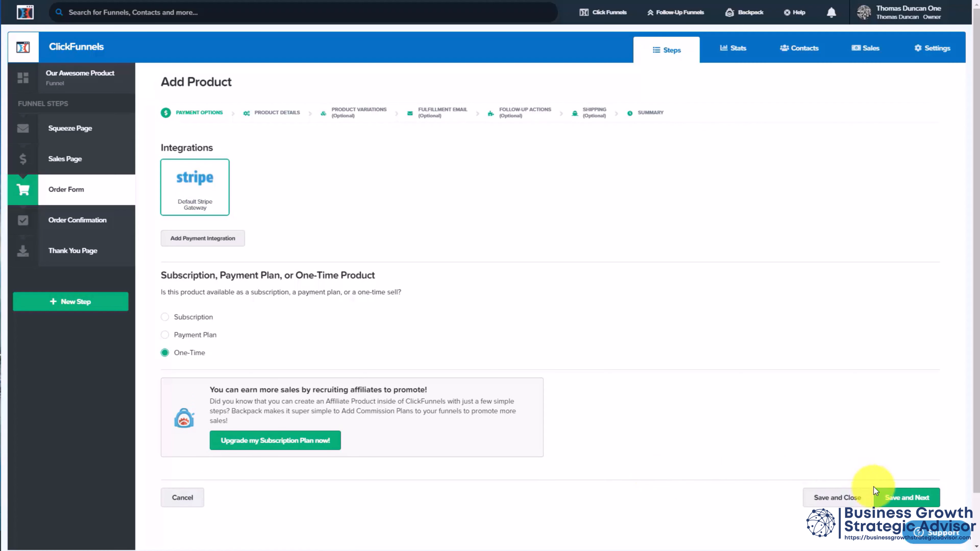
{"action": "left_click", "coordinate": [891, 499]}
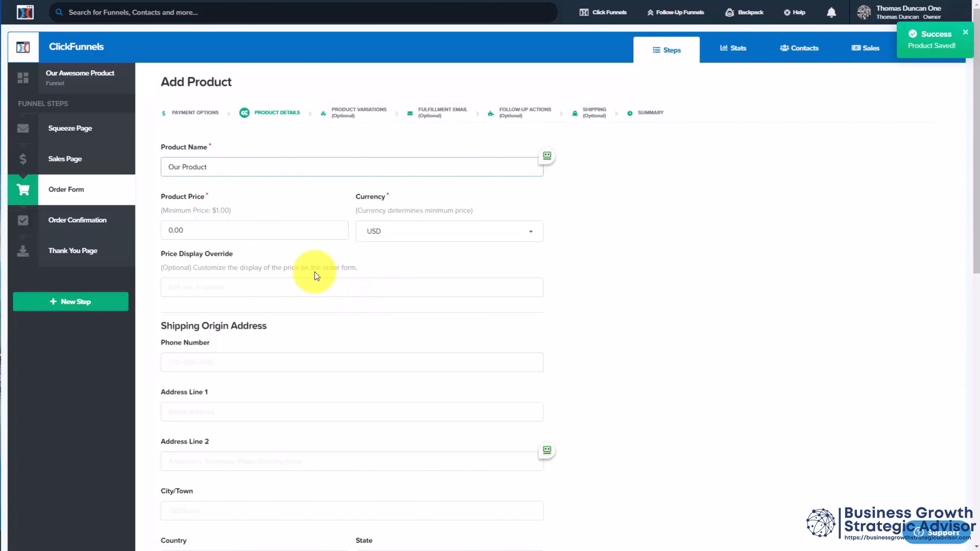
Step: Name the product Our Product, enter its price in USD, and save the product details
{"action": "left_click", "coordinate": [262, 221]}
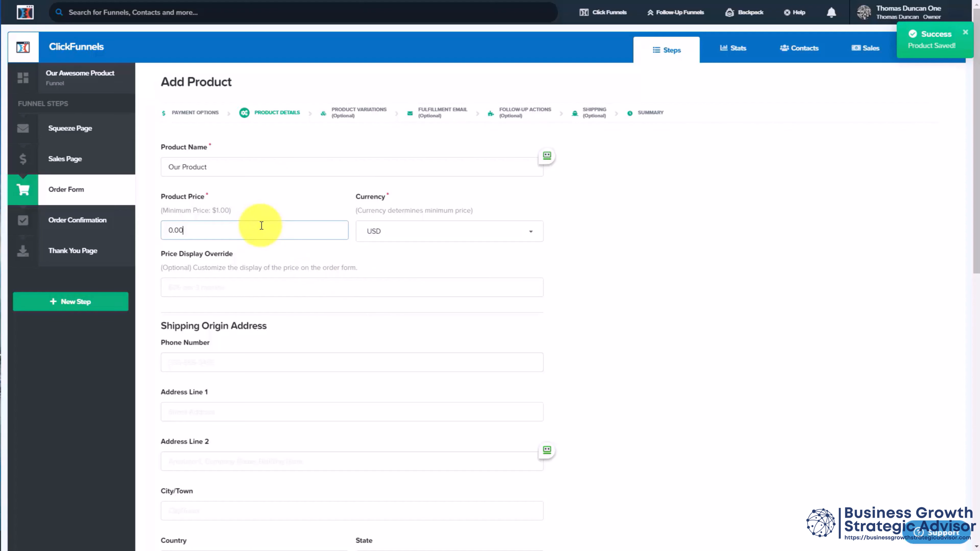
{"action": "scroll", "coordinate": [278, 201], "scroll_direction": "down", "scroll_amount": 10}
{"action": "scroll", "coordinate": [333, 110], "scroll_direction": "down", "scroll_amount": 4}
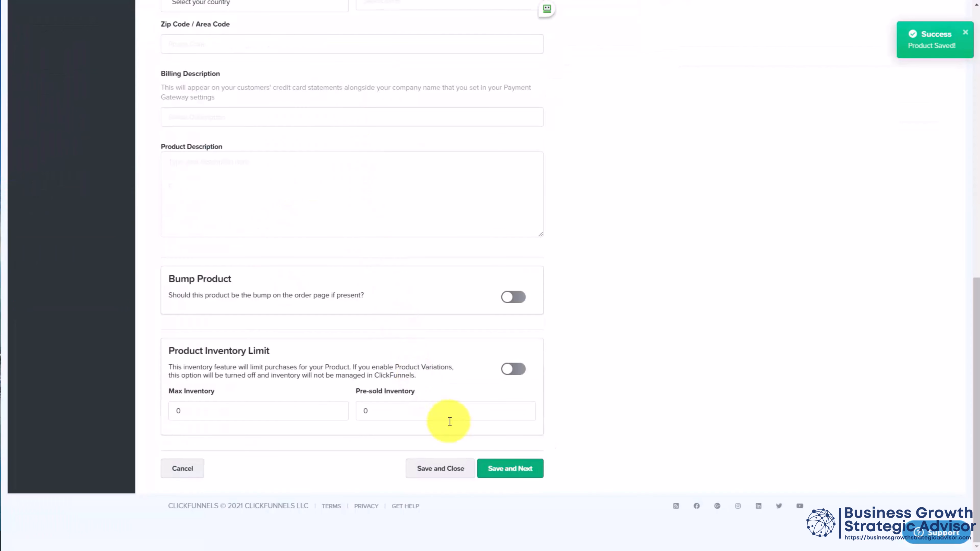
{"action": "left_click", "coordinate": [511, 469]}
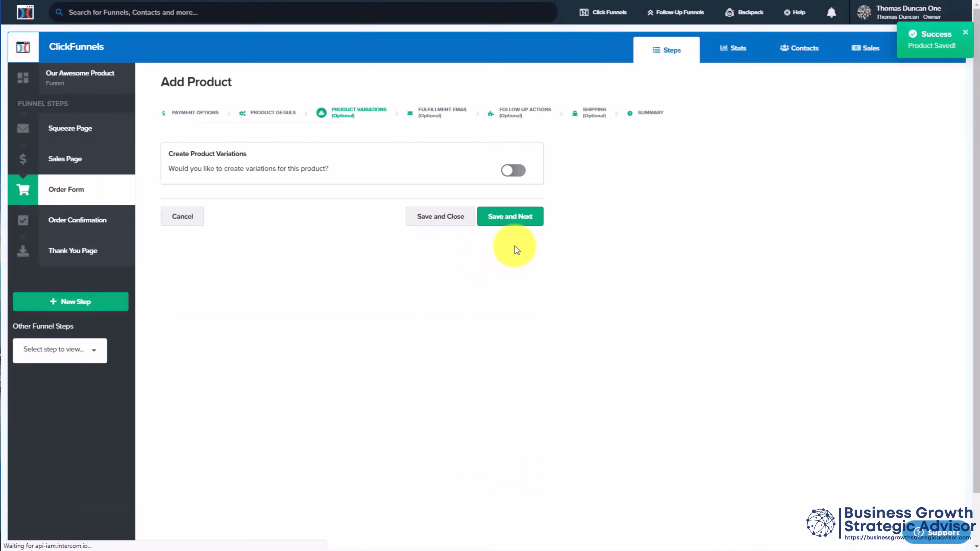
Step: Skip product variations, set the product's thank you or membership page to Membership: Membership Area, and save
{"action": "left_click", "coordinate": [502, 219]}
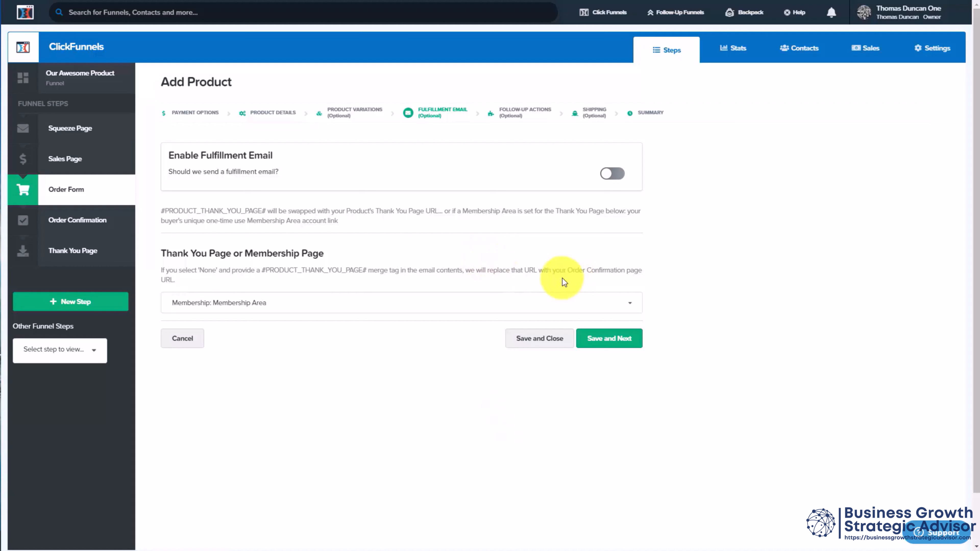
{"action": "left_click", "coordinate": [608, 340]}
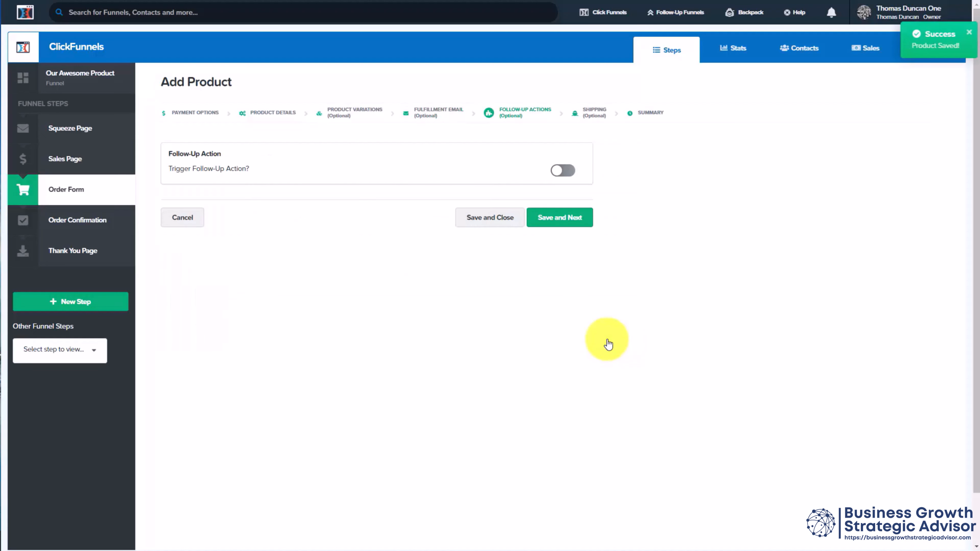
Step: Enable a Getresponse follow-up action that adds buyers to the practice2 campaign, skip physical shipping, and save the product through to its summary
{"action": "left_click", "coordinate": [566, 172]}
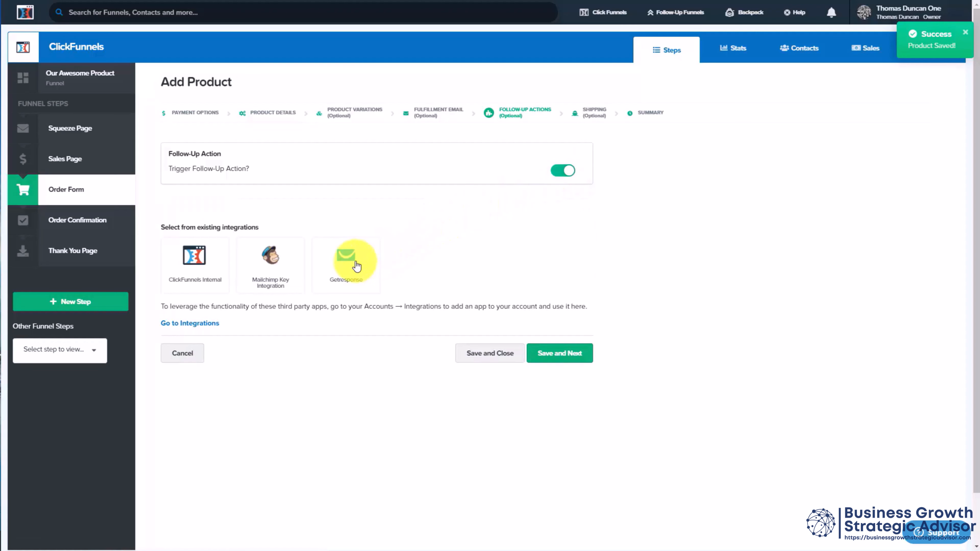
{"action": "left_click", "coordinate": [343, 260]}
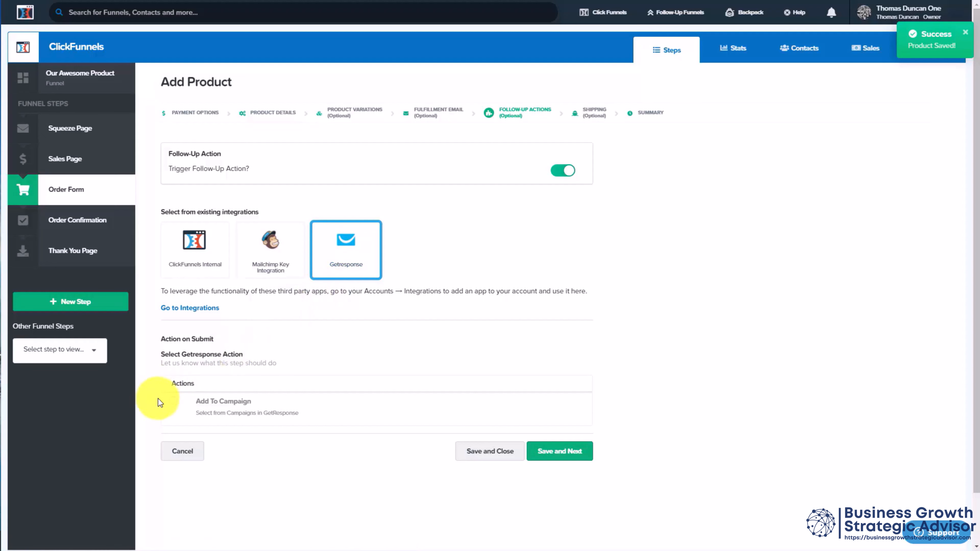
{"action": "left_click", "coordinate": [174, 403]}
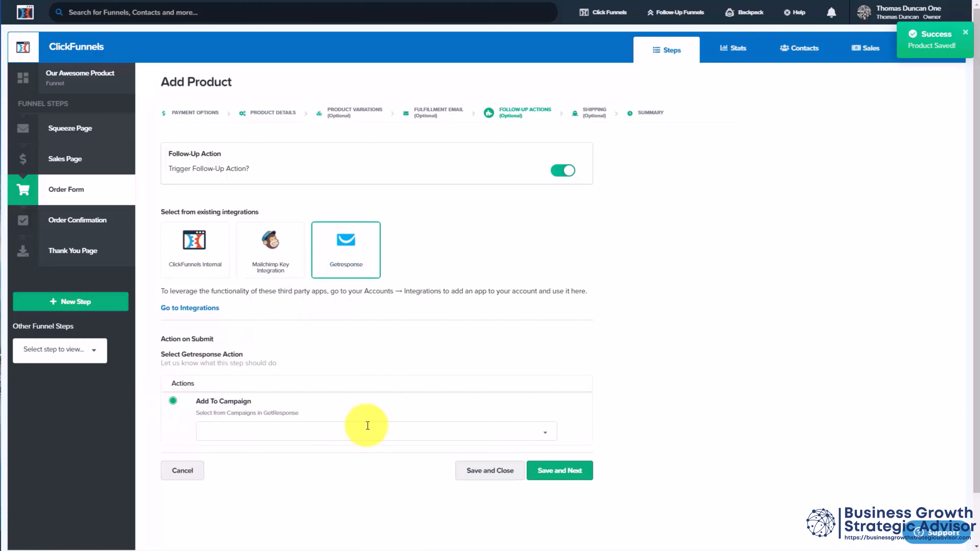
{"action": "left_click", "coordinate": [450, 435]}
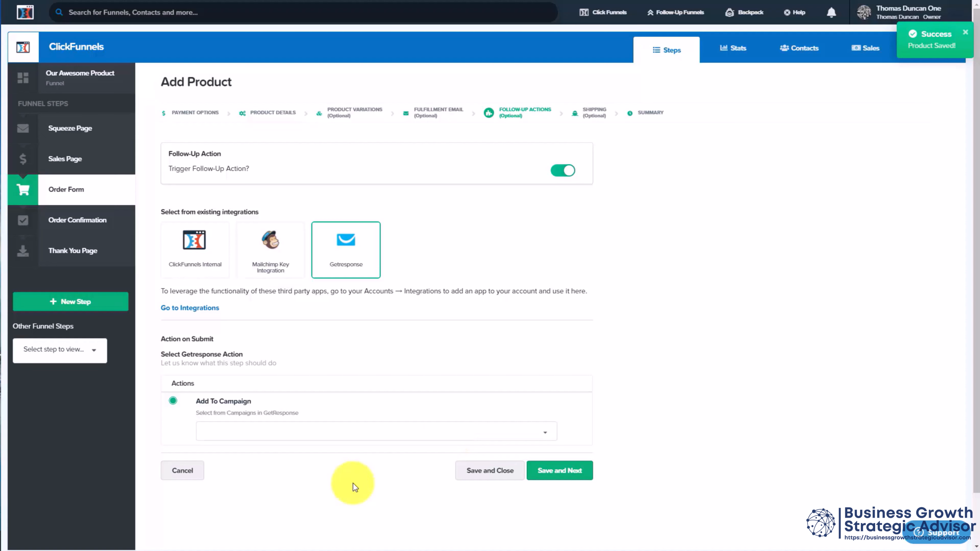
{"action": "left_click", "coordinate": [350, 478]}
{"action": "left_click", "coordinate": [541, 478]}
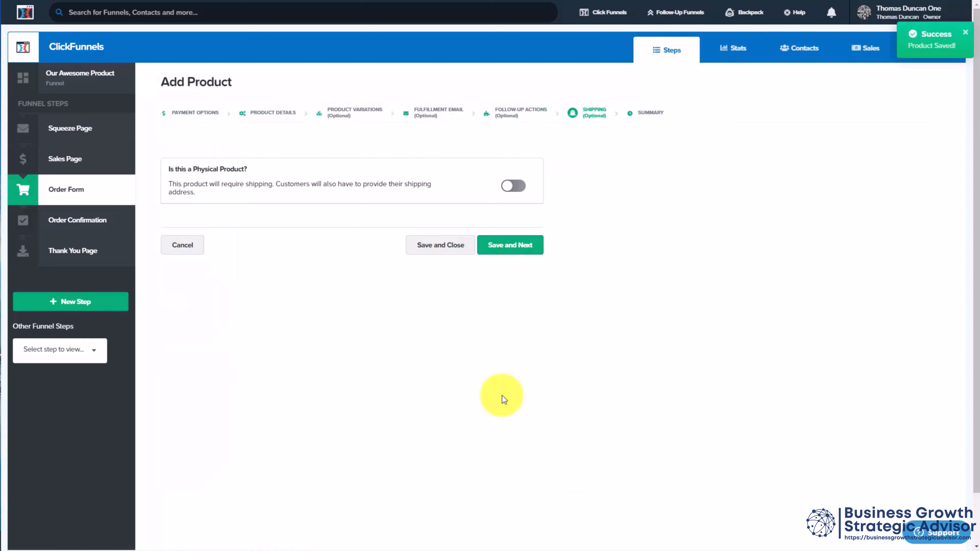
{"action": "left_click", "coordinate": [499, 245]}
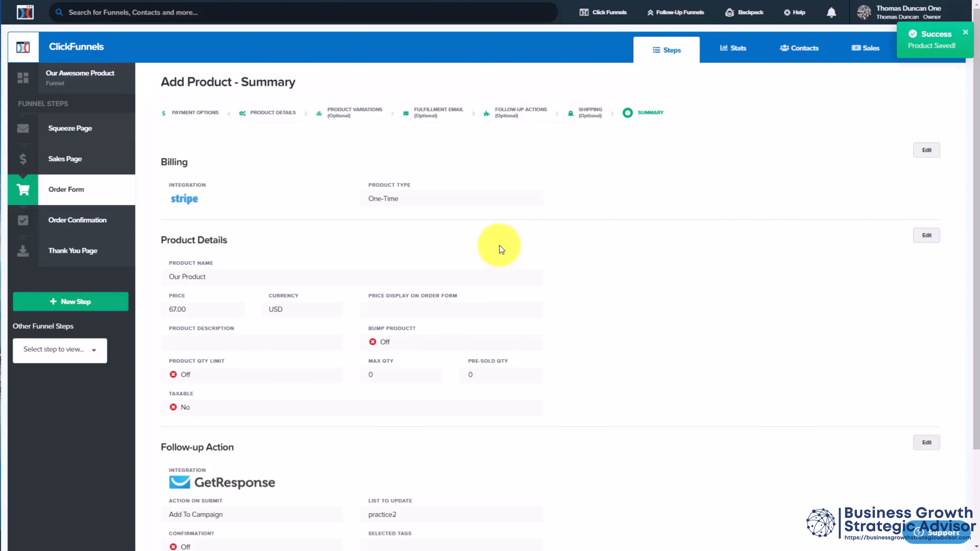
Step: In the Membership funnel's Membership Area, add Our Product to First Section's product requirements and update the section
{"action": "mouse_move", "coordinate": [614, 13]}
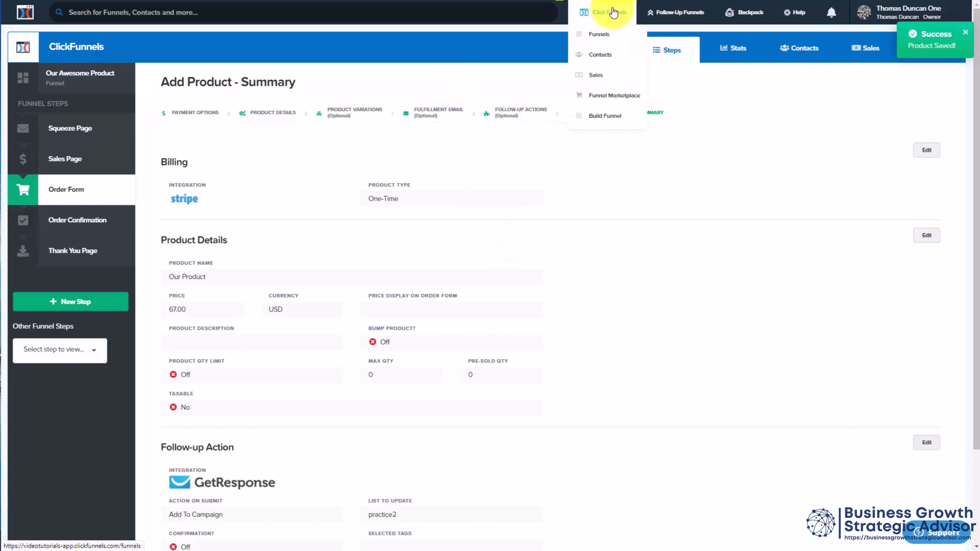
{"action": "left_click", "coordinate": [603, 35]}
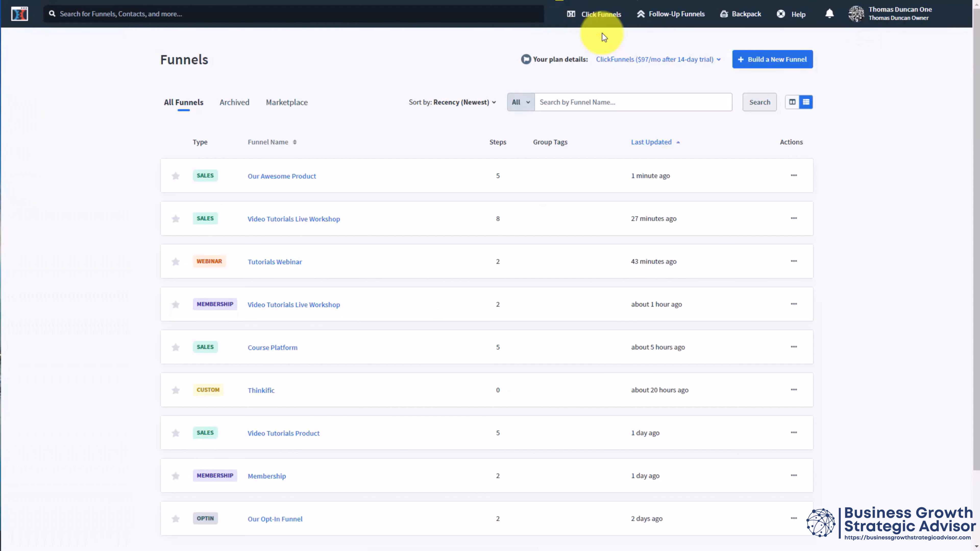
{"action": "left_click", "coordinate": [270, 473]}
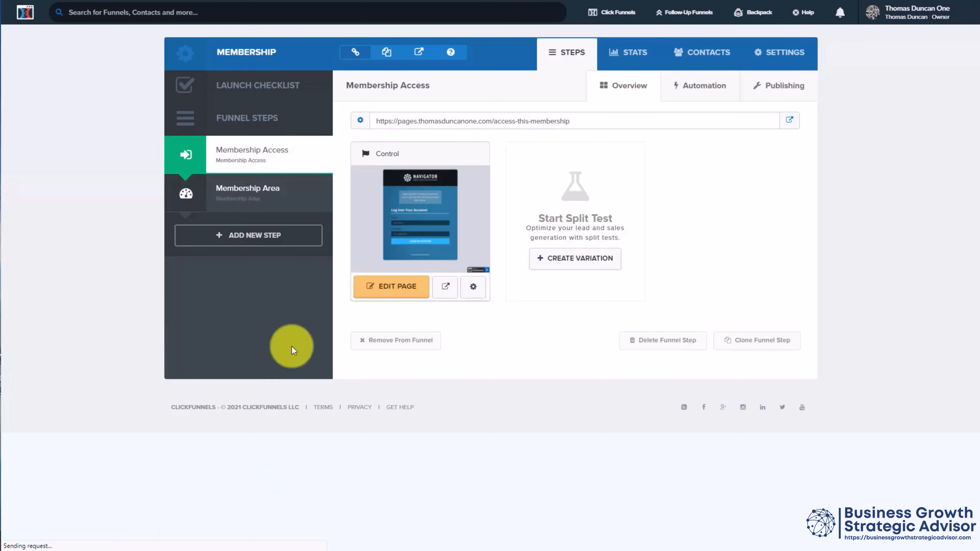
{"action": "left_click", "coordinate": [271, 198]}
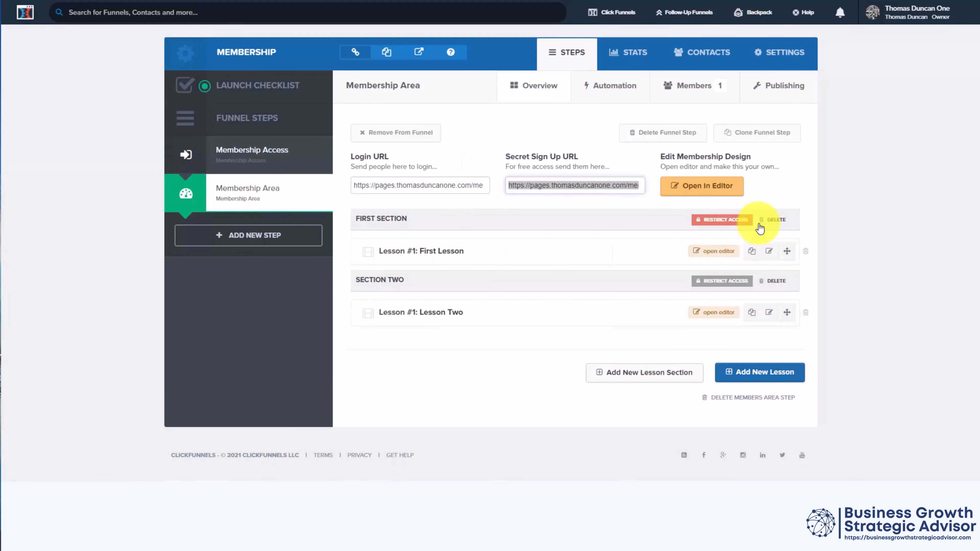
{"action": "left_click", "coordinate": [712, 224]}
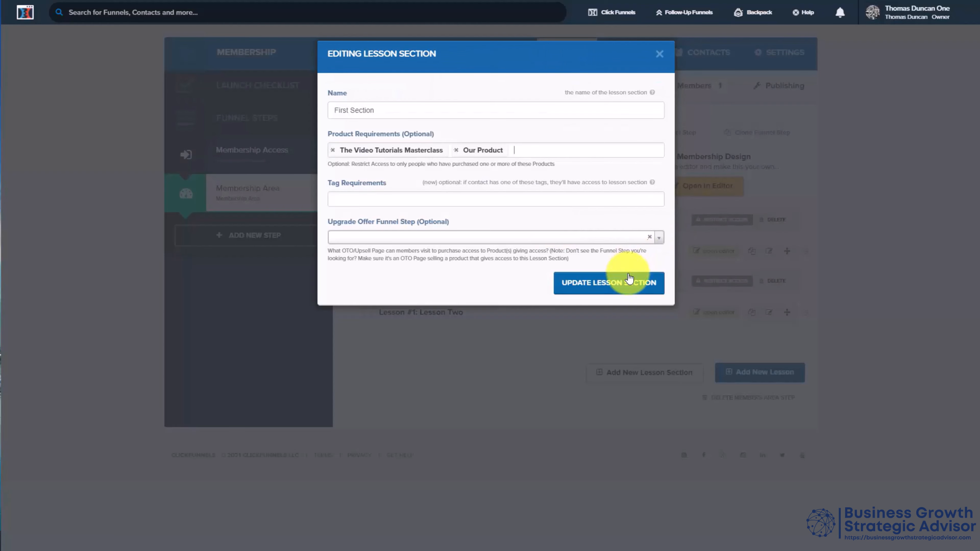
{"action": "left_click", "coordinate": [621, 284]}
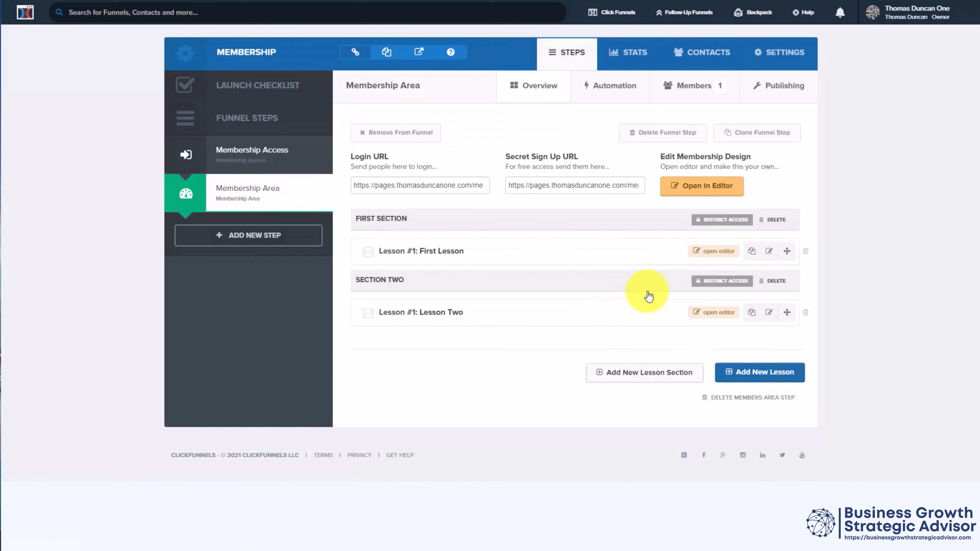
Step: Add Our Product to the product requirements of Section Two and update the lesson section
{"action": "left_click", "coordinate": [722, 286]}
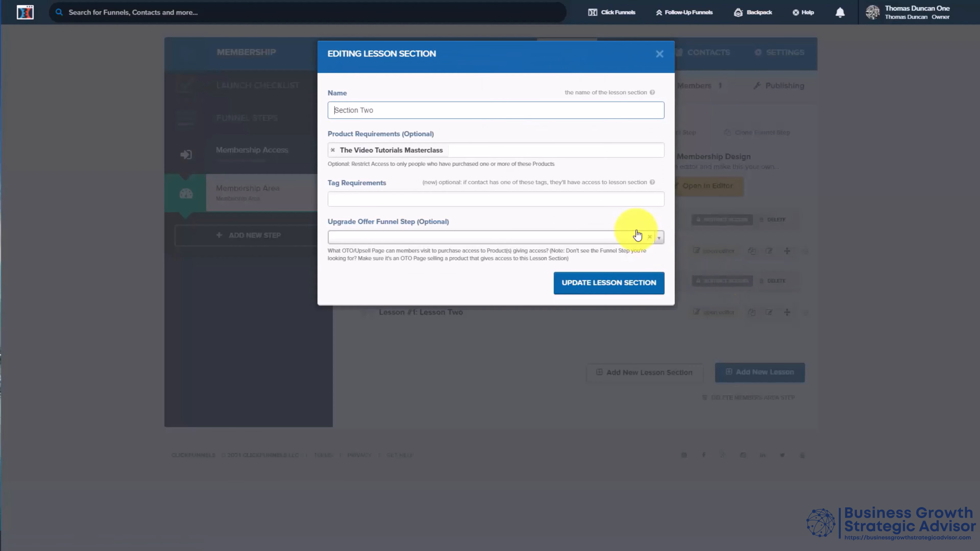
{"action": "left_click", "coordinate": [528, 151]}
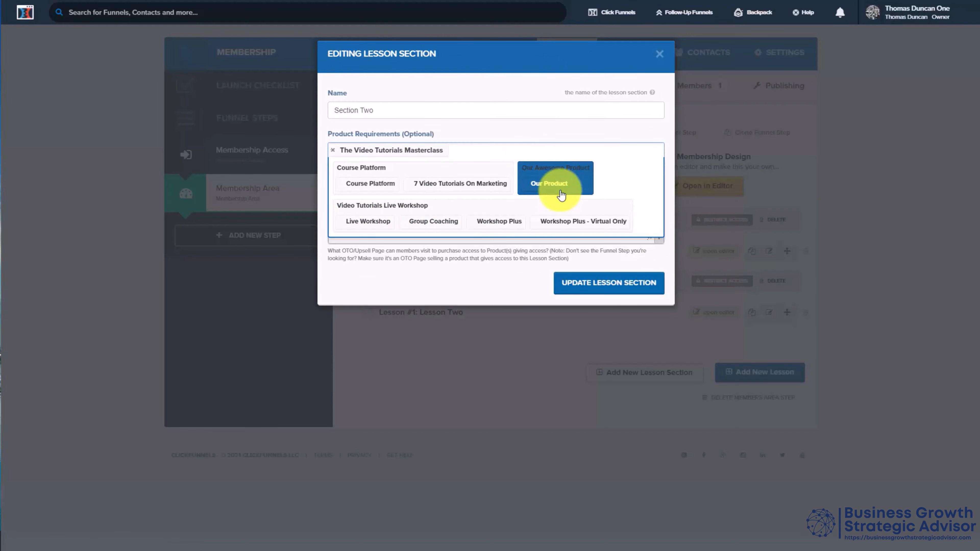
{"action": "left_click", "coordinate": [557, 183]}
{"action": "left_click", "coordinate": [596, 282]}
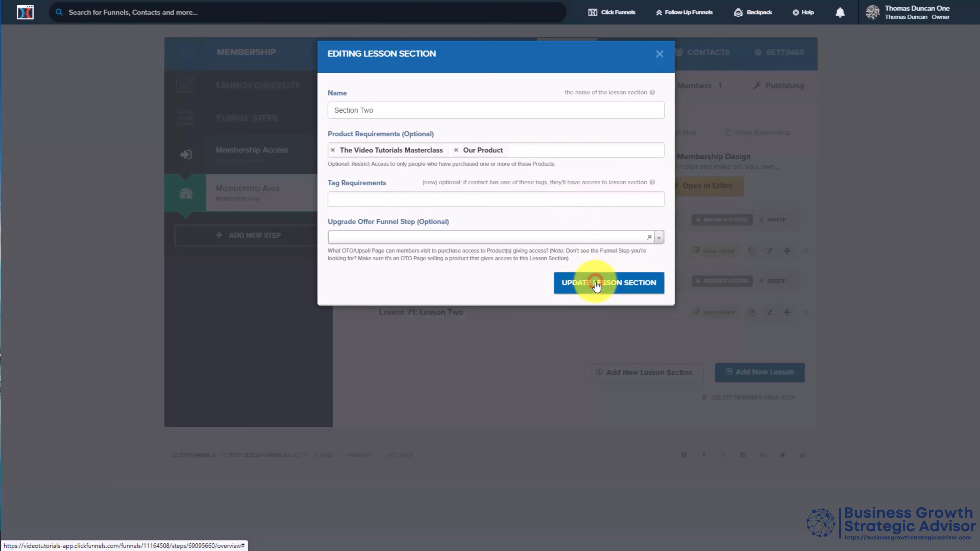